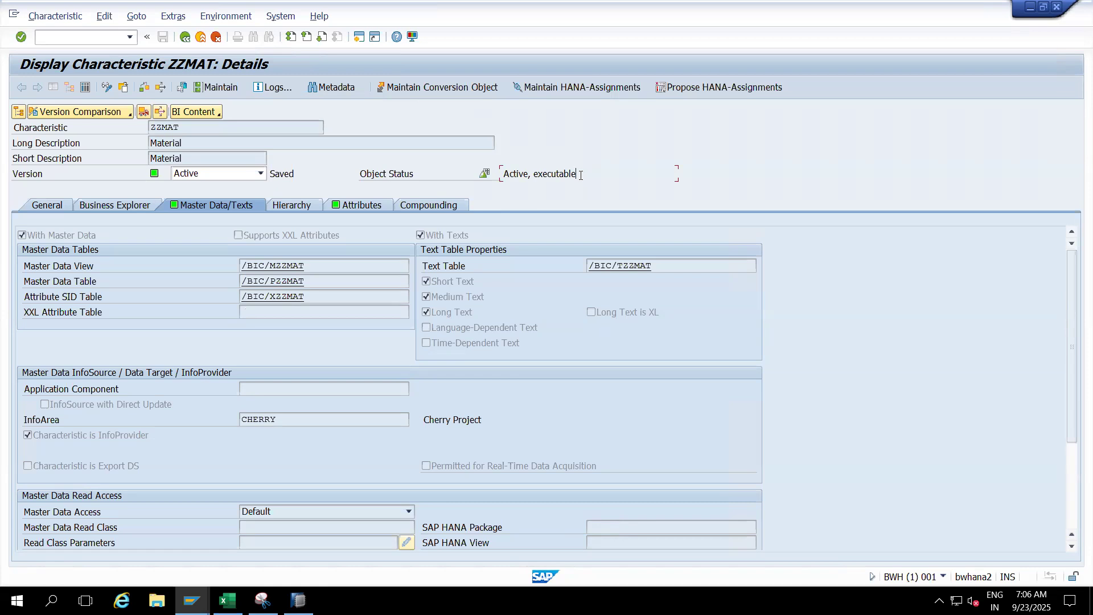
# - Review the hierarchy, attribute and compounding settings of characteristic ZZMAT
pyautogui.click(291, 206)
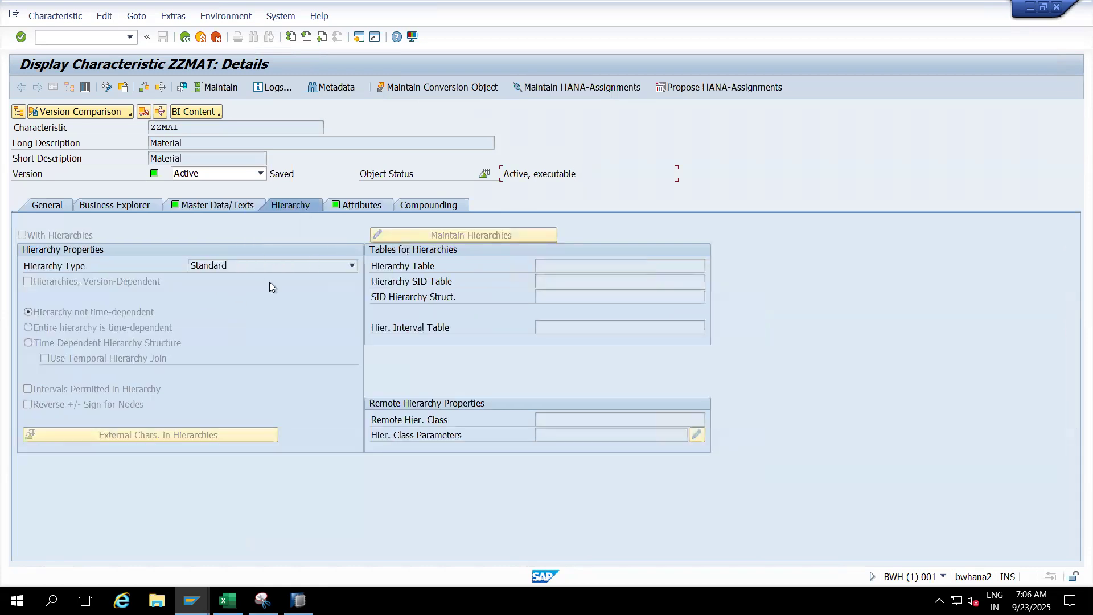
pyautogui.click(358, 206)
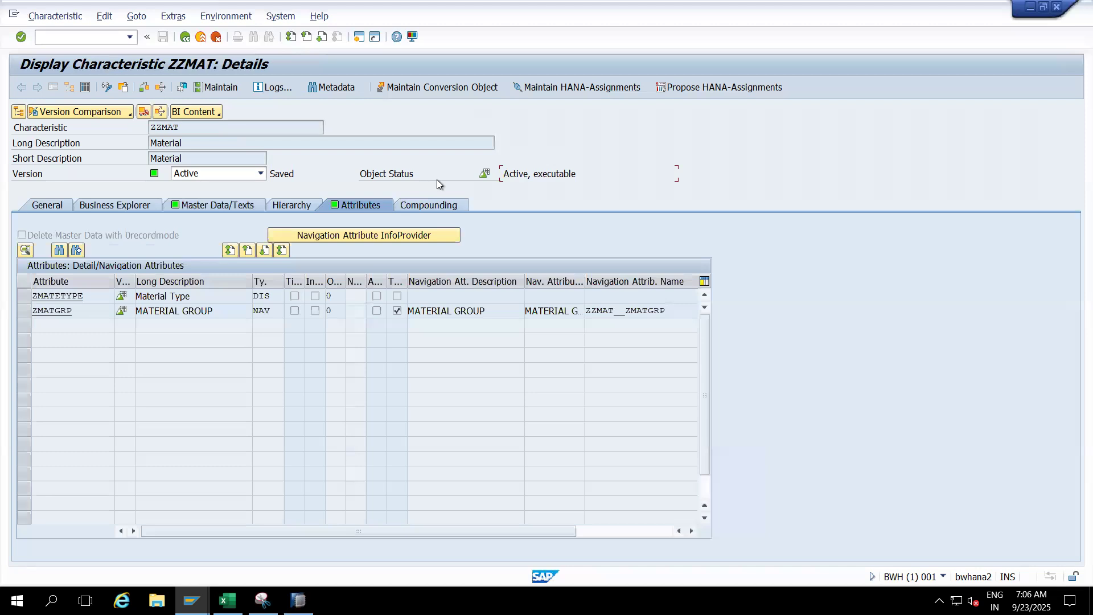
pyautogui.click(432, 208)
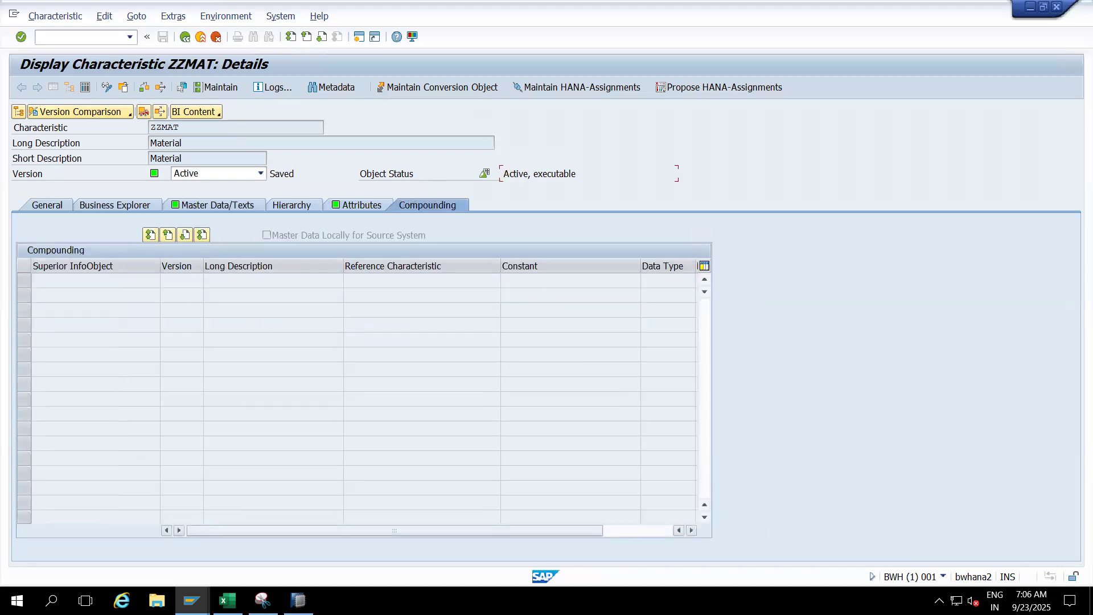
# - Switch to the Excel workbook and enter the source systems ECC1 in B63 and ECC2 in C63
pyautogui.click(227, 601)
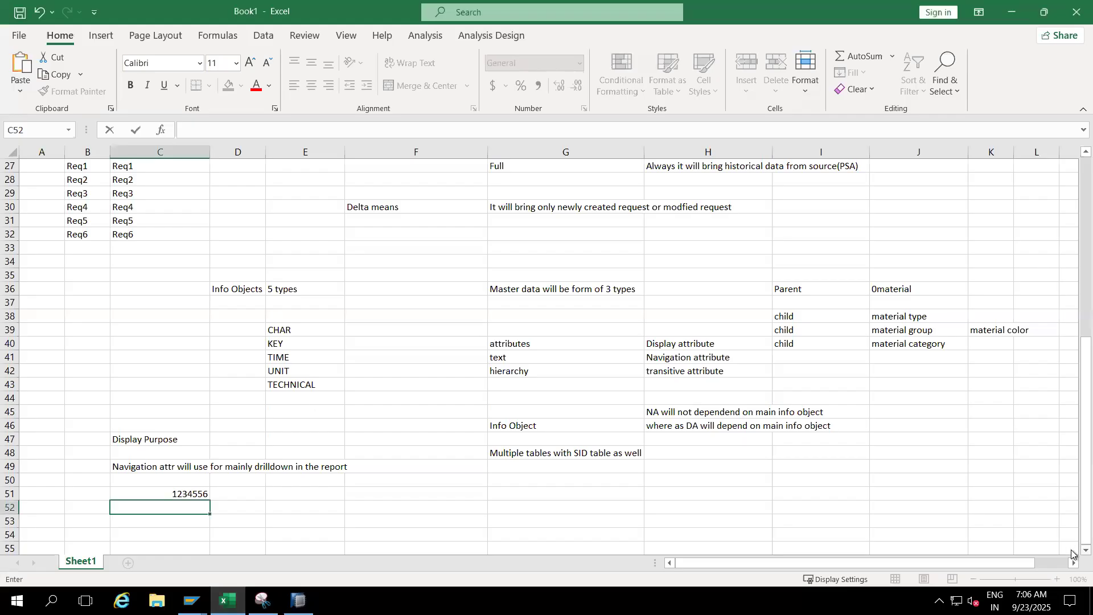
pyautogui.scroll(-4, 1073, 553)
pyautogui.scroll(-2, 1072, 553)
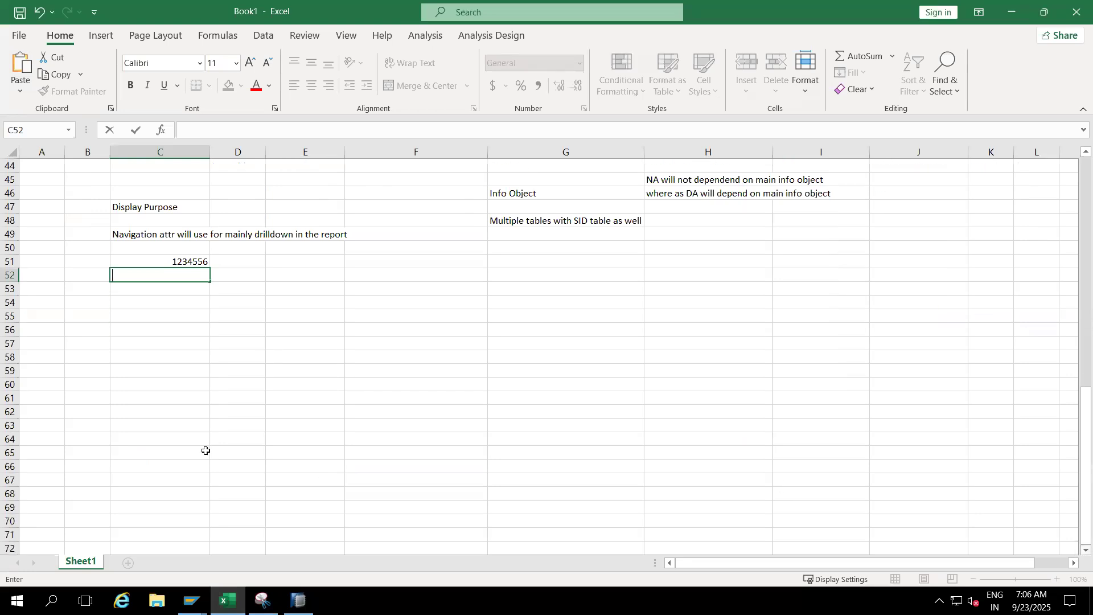
pyautogui.click(91, 426)
pyautogui.write('SS1')
pyautogui.press('BackSpace')
pyautogui.press('BackSpace')
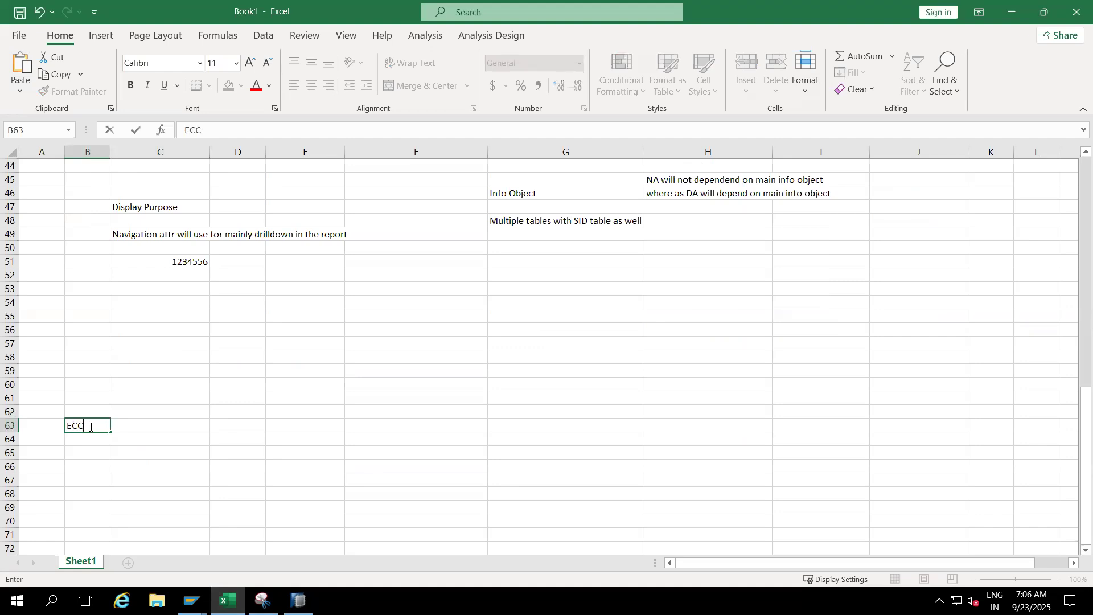
pyautogui.click(142, 426)
pyautogui.write('ECC2')
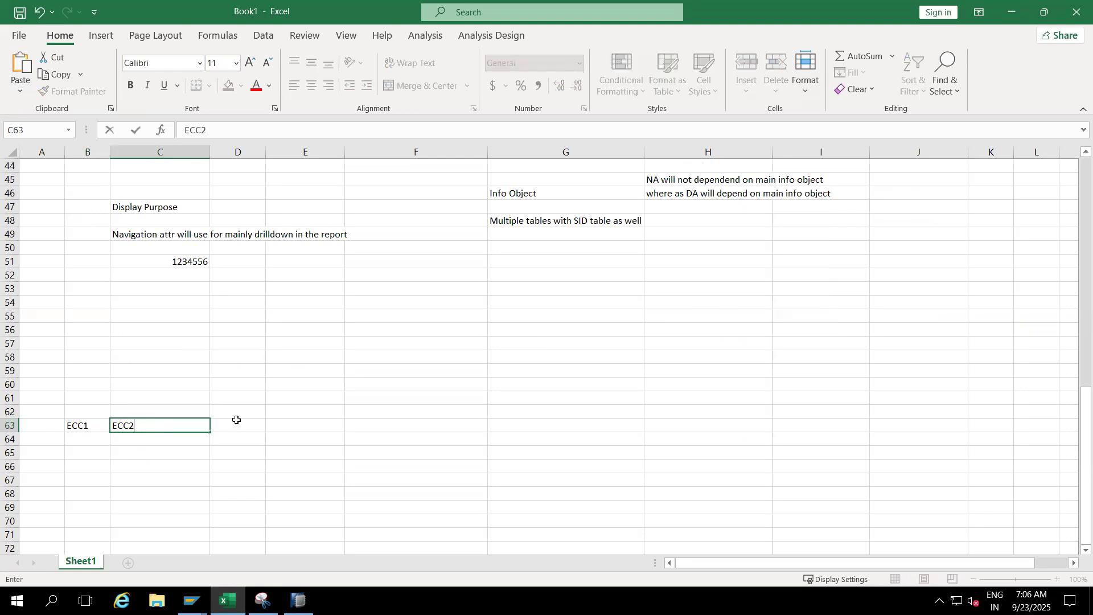
# - Add the source systems S41, S42 and Orcale in cells D63 to F63, and select the whole list B63:F63
pyautogui.click(243, 430)
pyautogui.write('S')
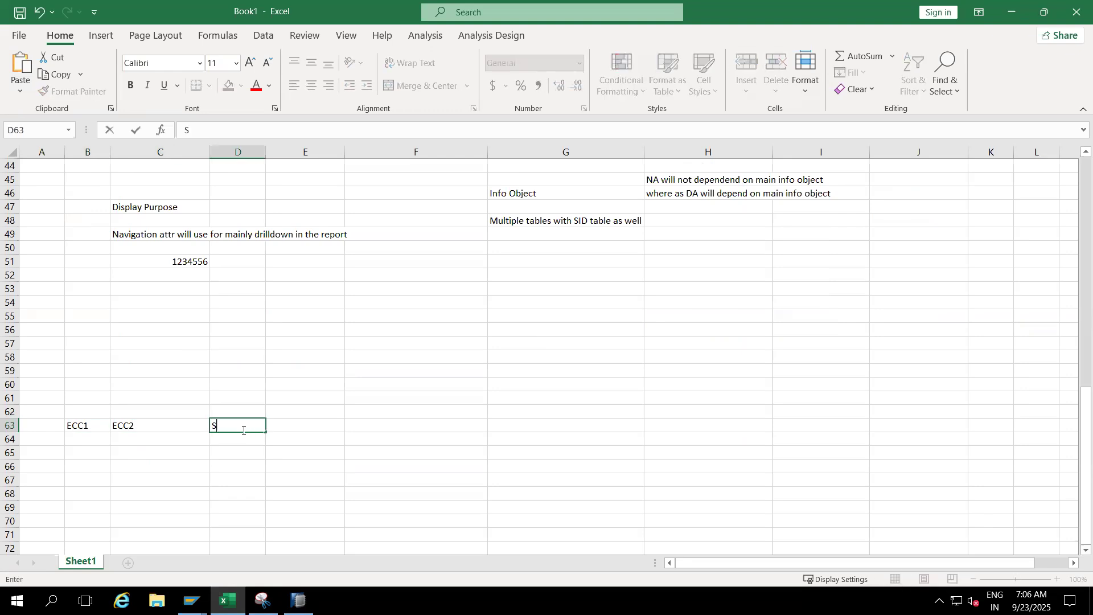
pyautogui.write('41')
pyautogui.click(297, 425)
pyautogui.write('S4')
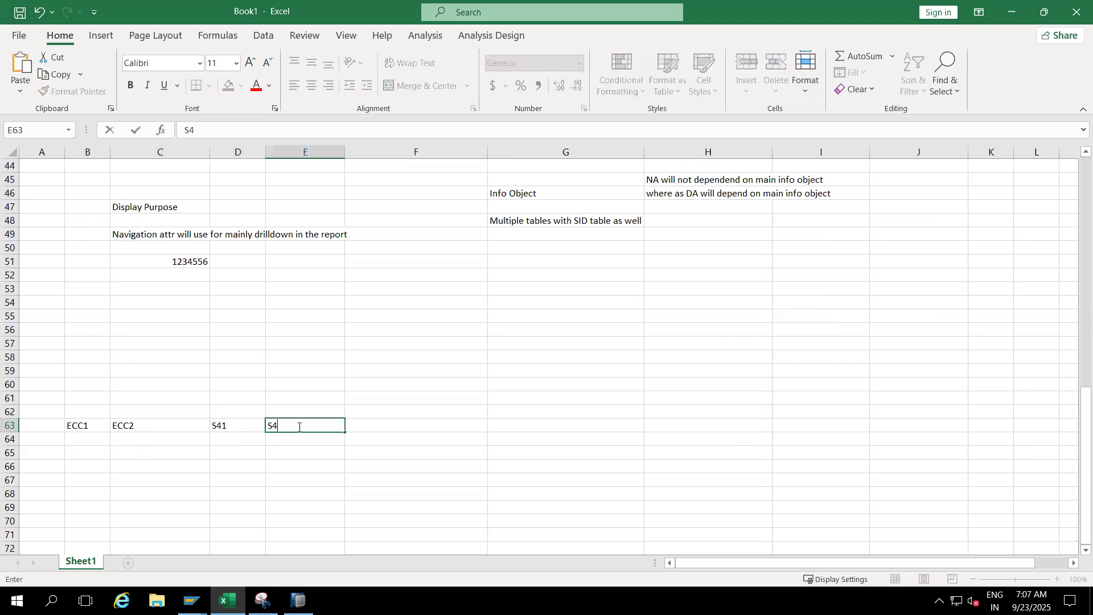
pyautogui.write('2')
pyautogui.click(373, 428)
pyautogui.write('Orcal')
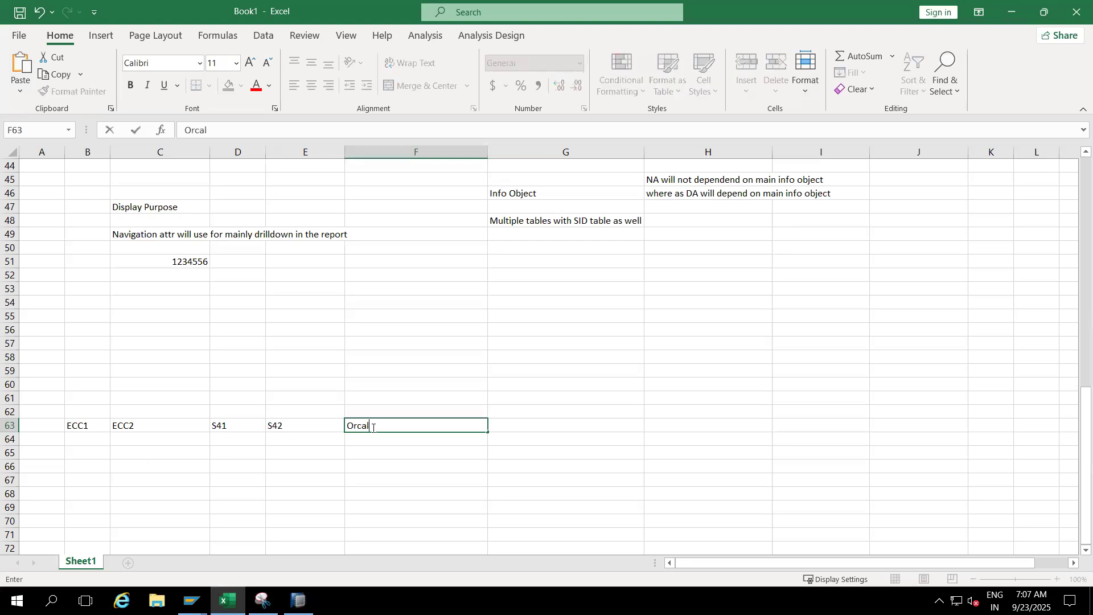
pyautogui.write('e')
pyautogui.click(317, 477)
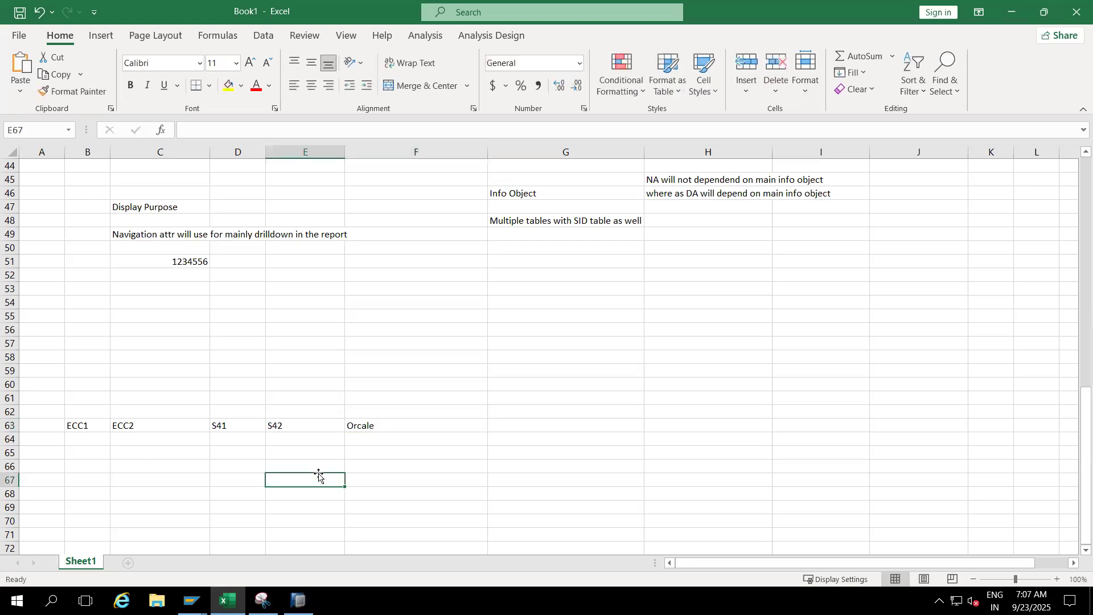
pyautogui.moveTo(105, 428); pyautogui.dragTo(373, 424)
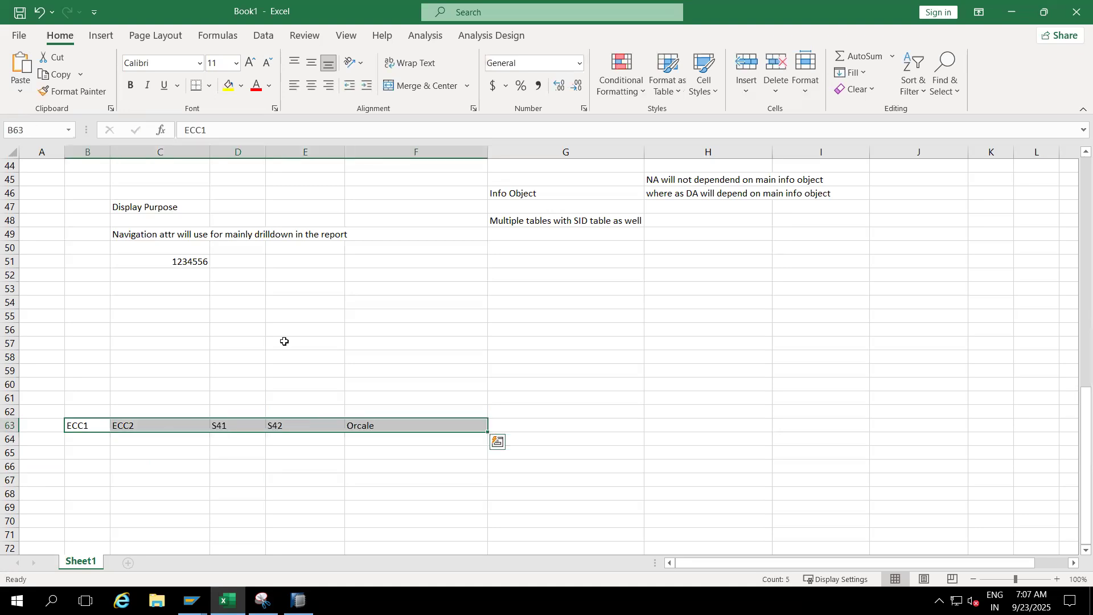
# - Enter the InfoObject name ZZMAT in cell C55, above the source system list
pyautogui.click(191, 318)
pyautogui.write('0MAT')
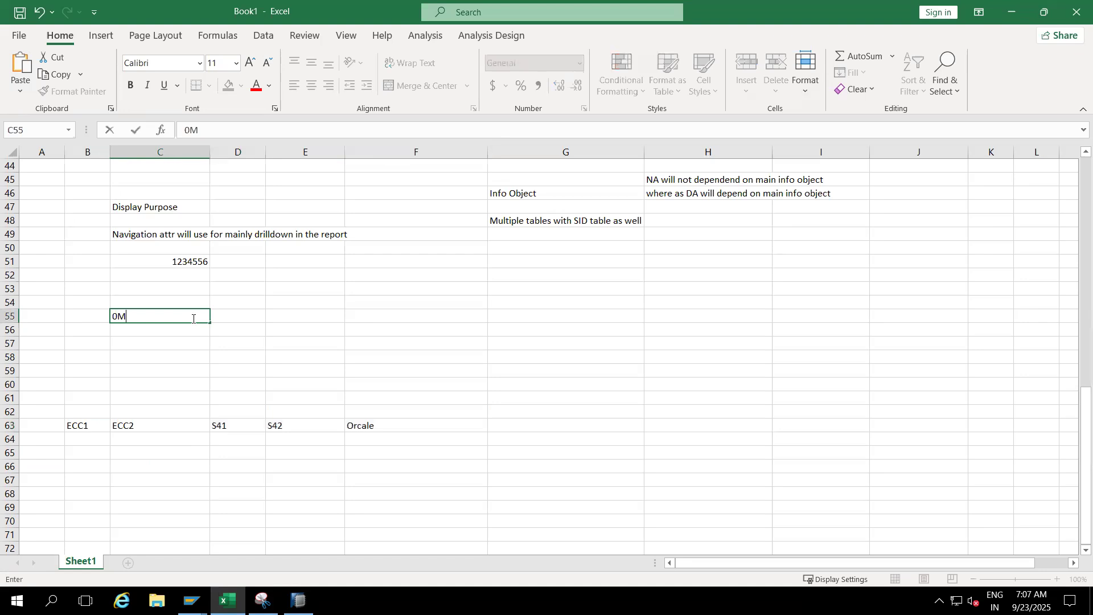
pyautogui.press('BackSpace')
pyautogui.press('BackSpace')
pyautogui.press('BackSpace')
pyautogui.press('BackSpace')
pyautogui.write('ZZMAT')
pyautogui.click(284, 334)
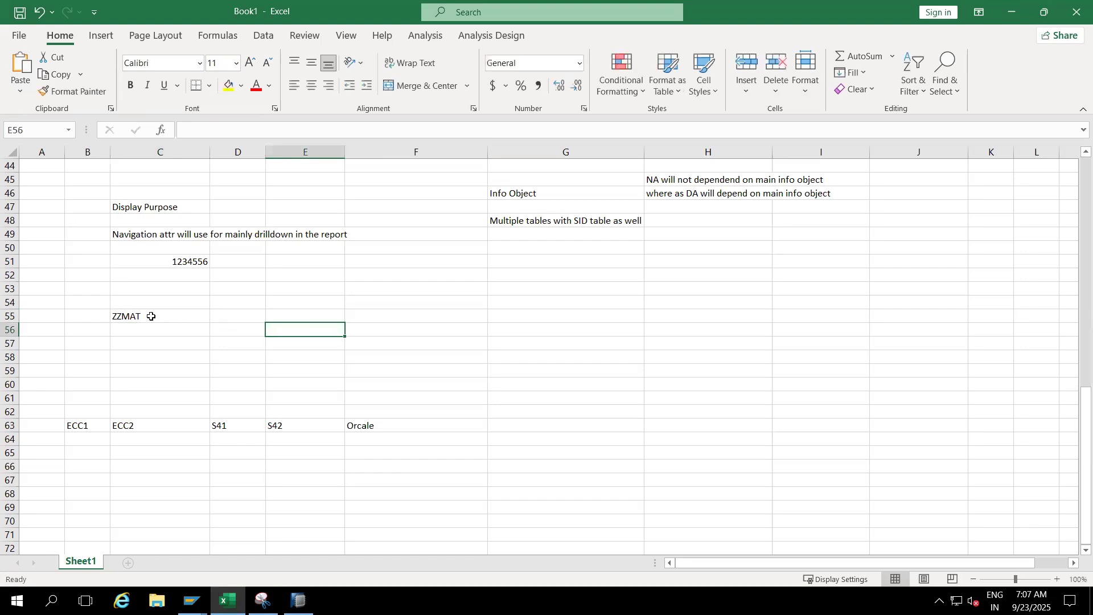
# - Examine how the ZZMAT entry in C55 relates to each source system listed in B63:F63
pyautogui.click(151, 316)
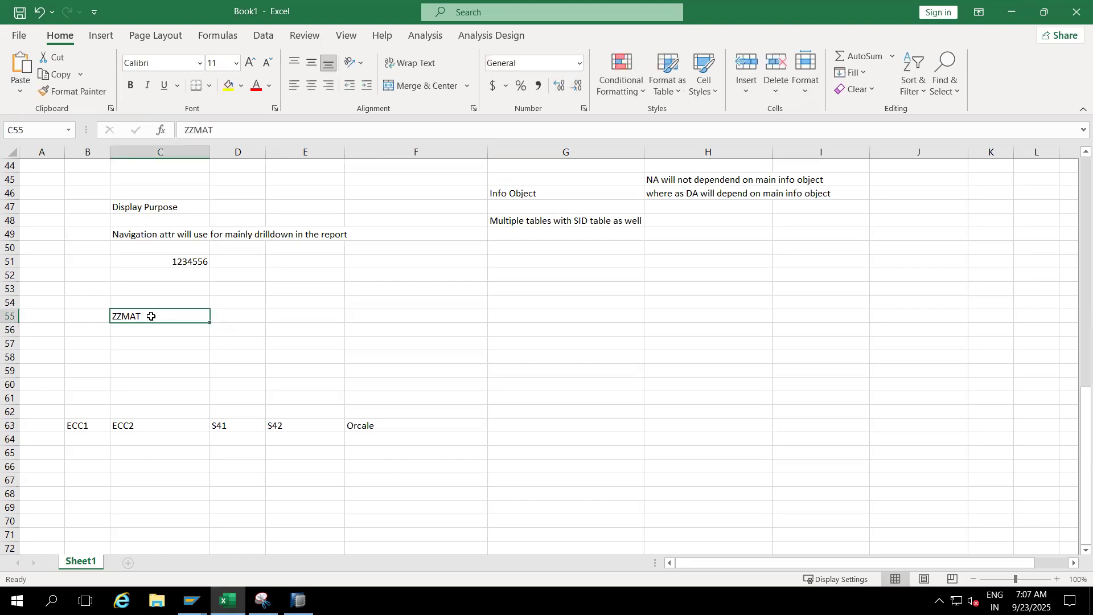
pyautogui.click(87, 427)
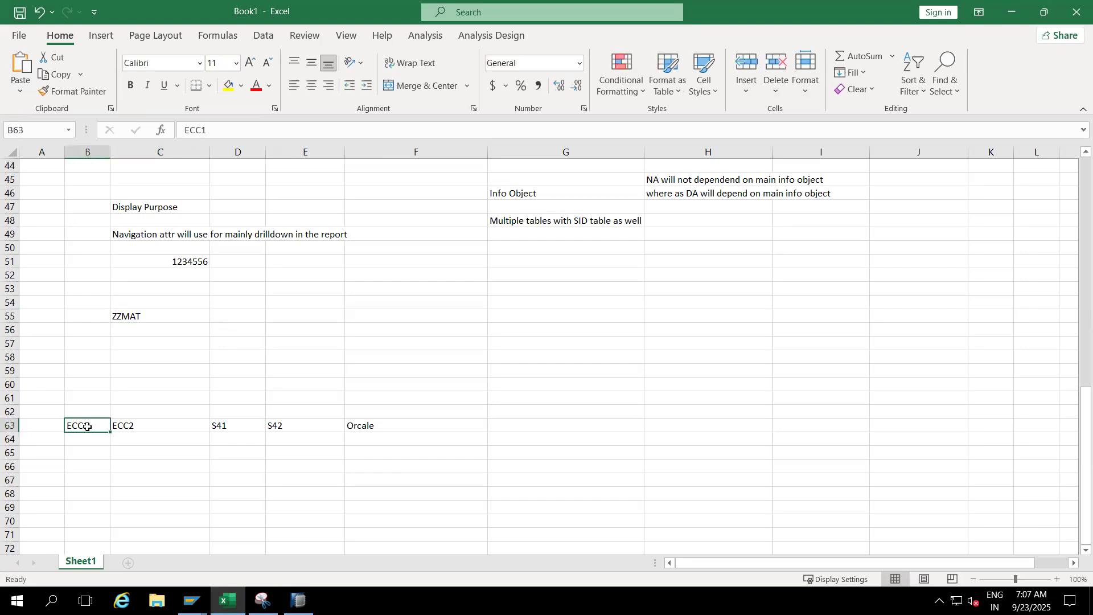
pyautogui.click(134, 426)
pyautogui.click(226, 425)
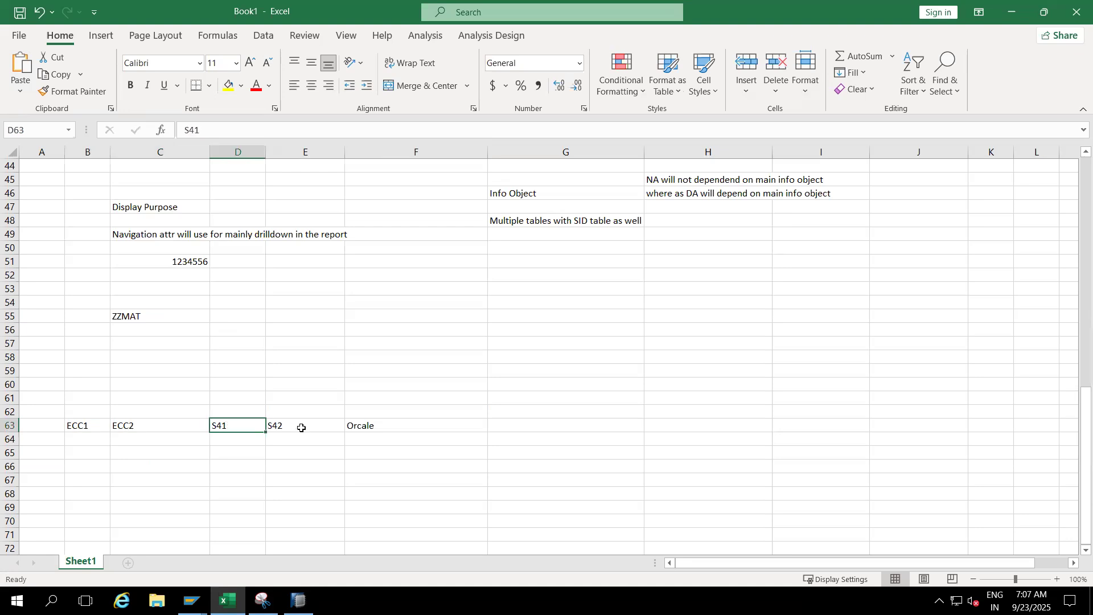
pyautogui.click(298, 427)
pyautogui.click(349, 427)
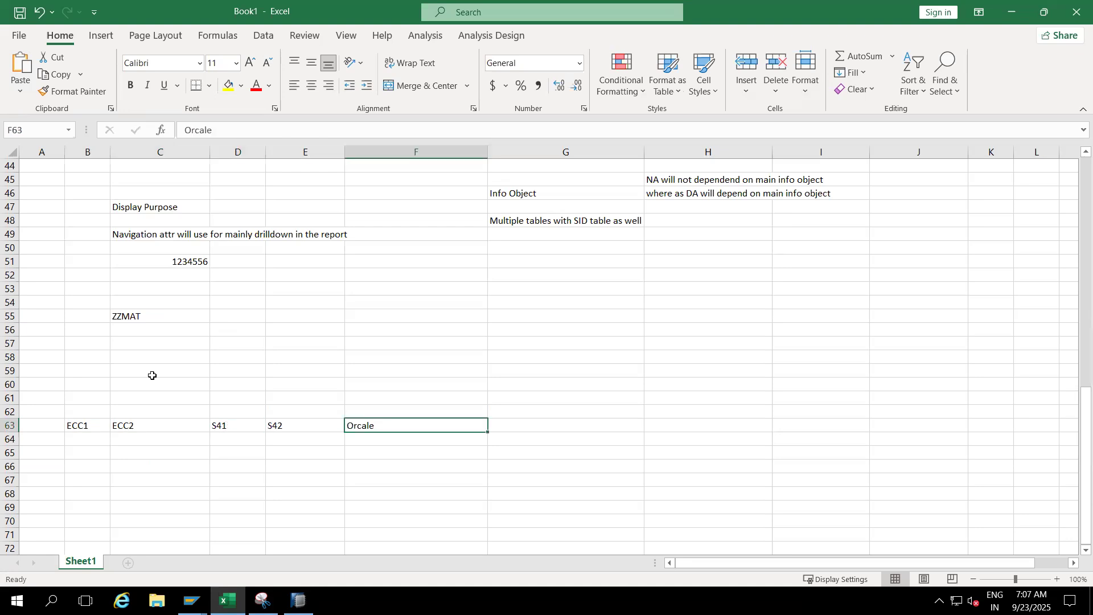
pyautogui.click(139, 318)
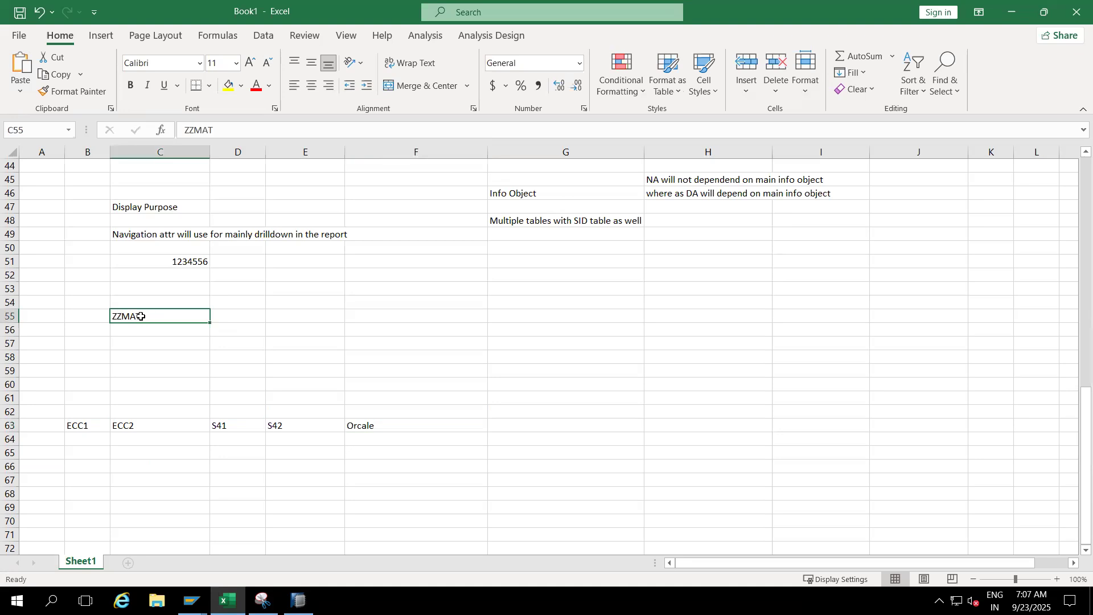
pyautogui.click(77, 426)
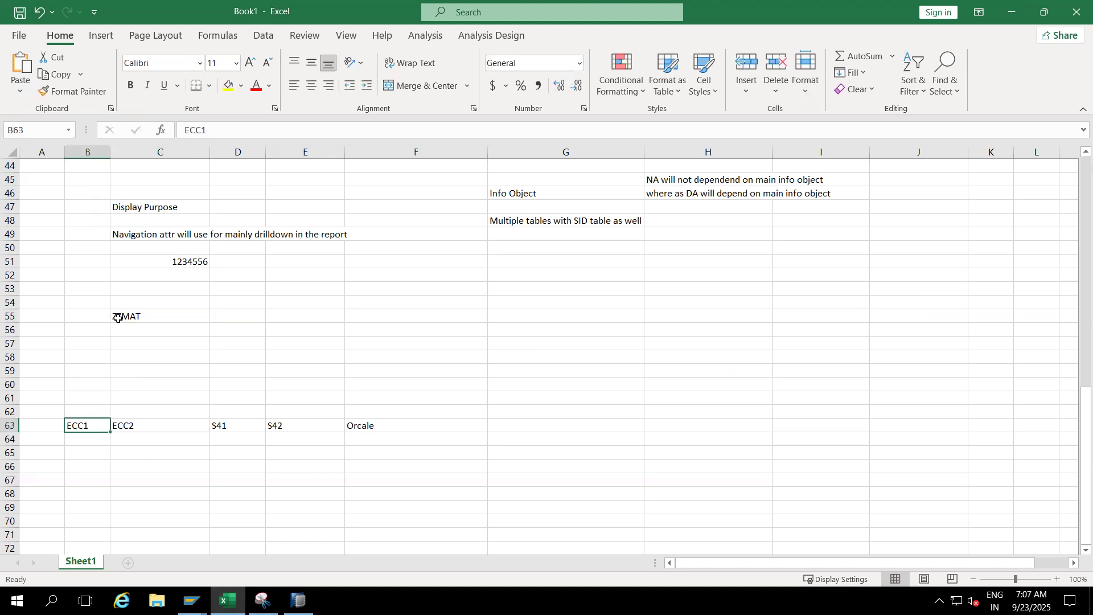
pyautogui.click(134, 315)
pyautogui.click(131, 427)
pyautogui.click(132, 316)
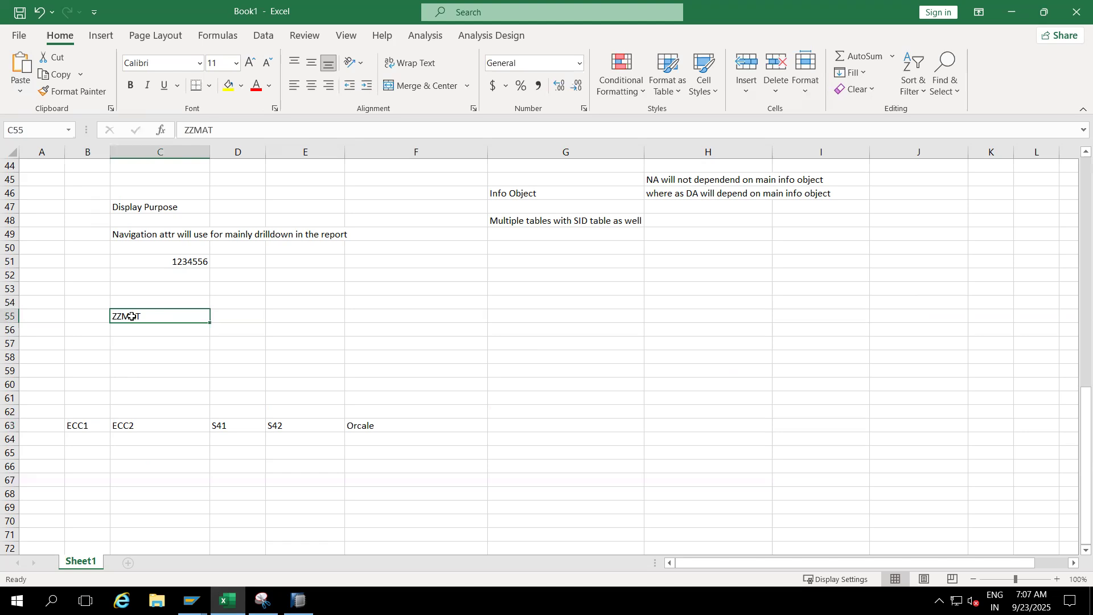
pyautogui.click(235, 424)
pyautogui.click(148, 315)
pyautogui.click(389, 425)
pyautogui.moveTo(390, 425); pyautogui.dragTo(73, 424)
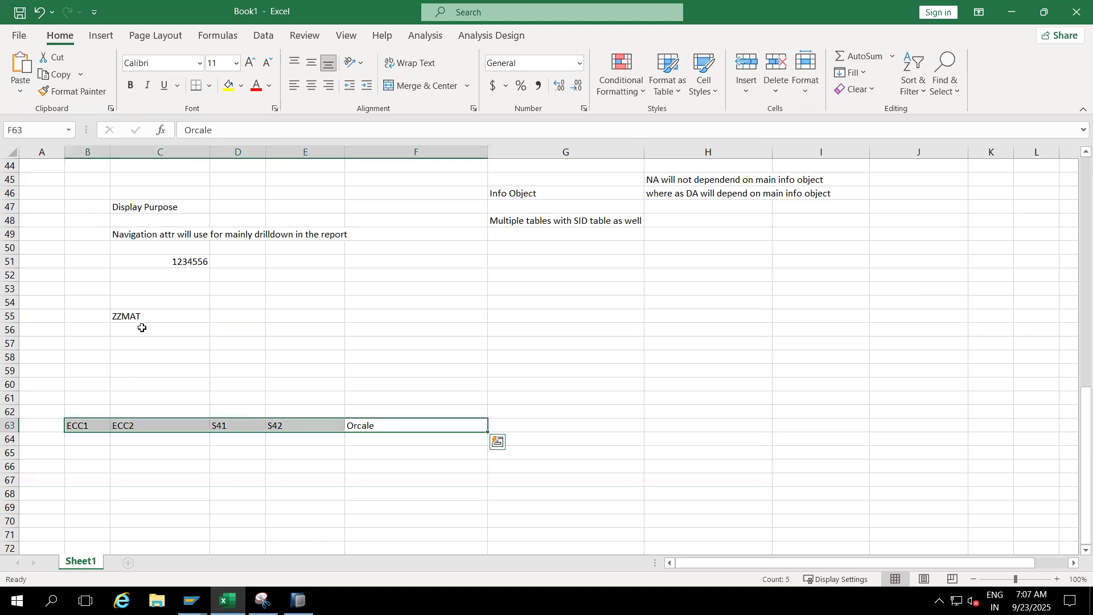
pyautogui.click(140, 317)
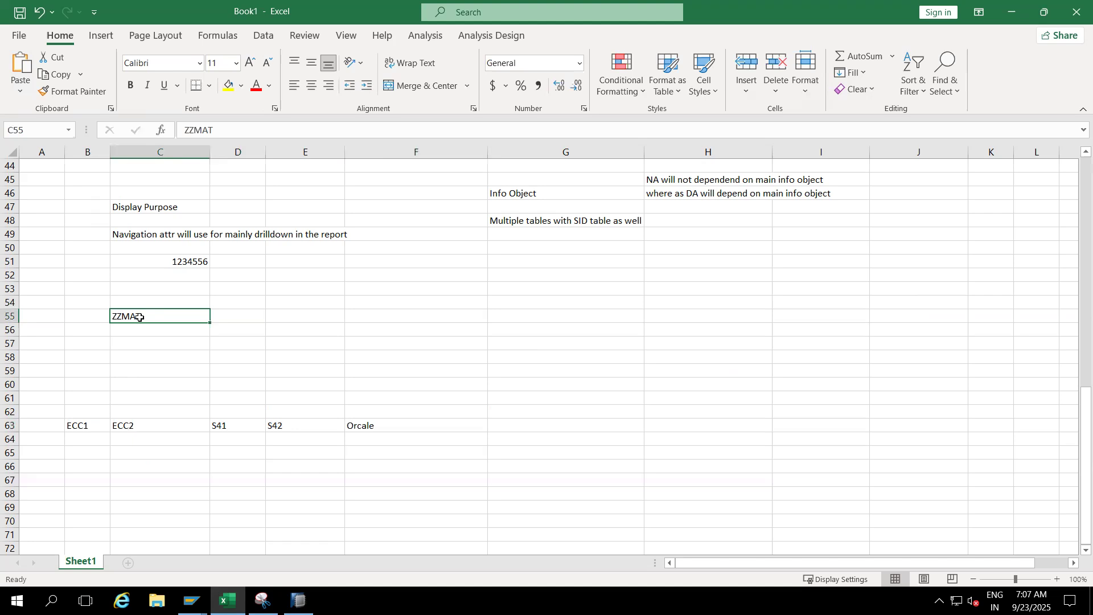
# - Switch to SAP HANA Studio and open the ZZMAT Material characteristic from the Cherry Project InfoArea in the project tree
pyautogui.hotkey('alt', 'Tab')
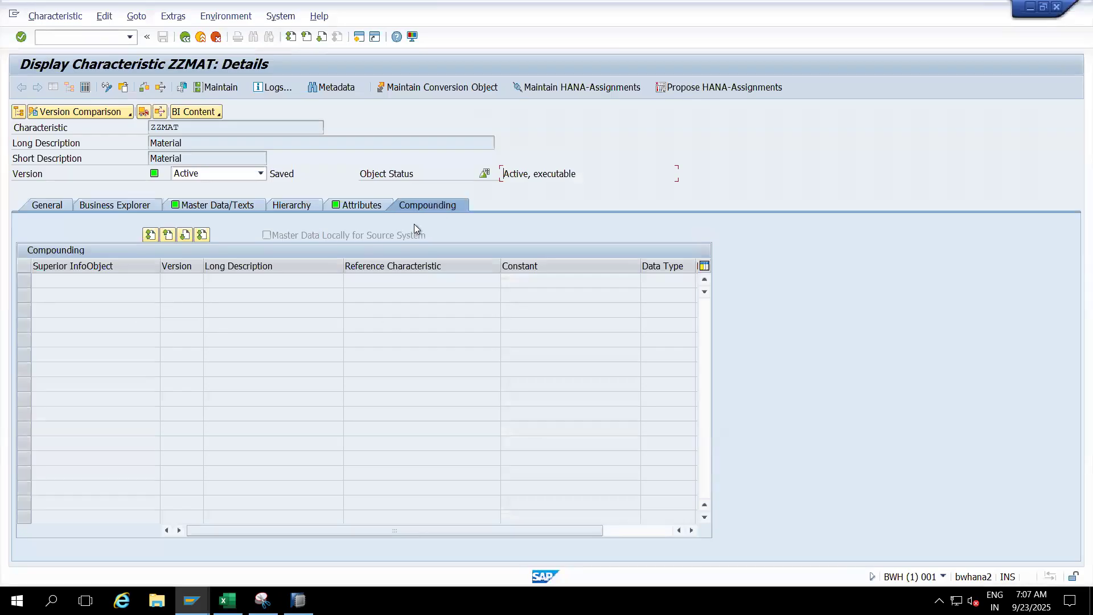
pyautogui.click(299, 600)
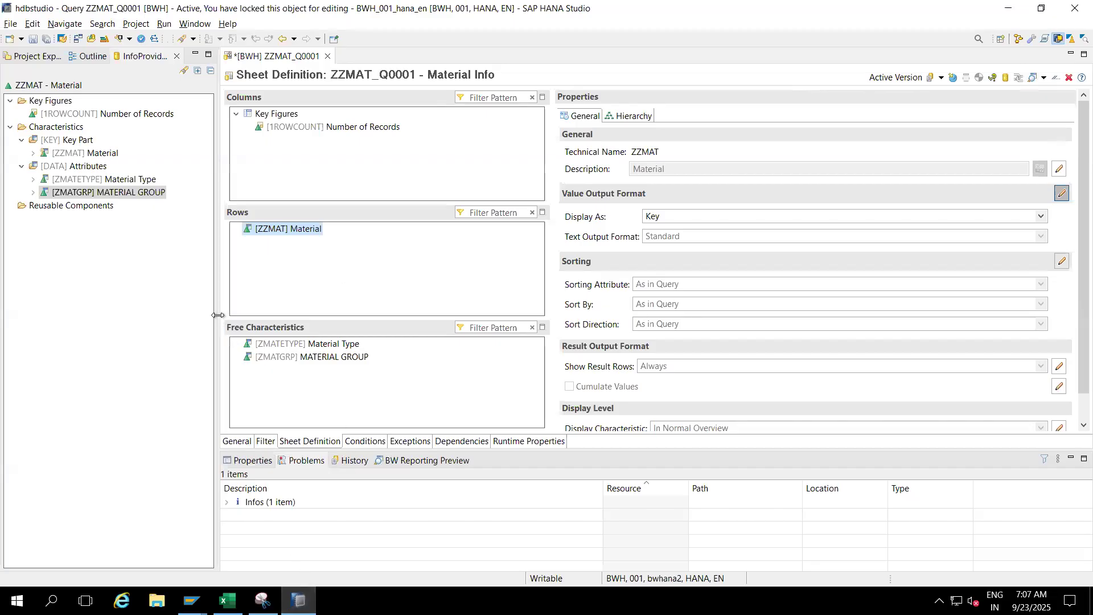
pyautogui.click(37, 57)
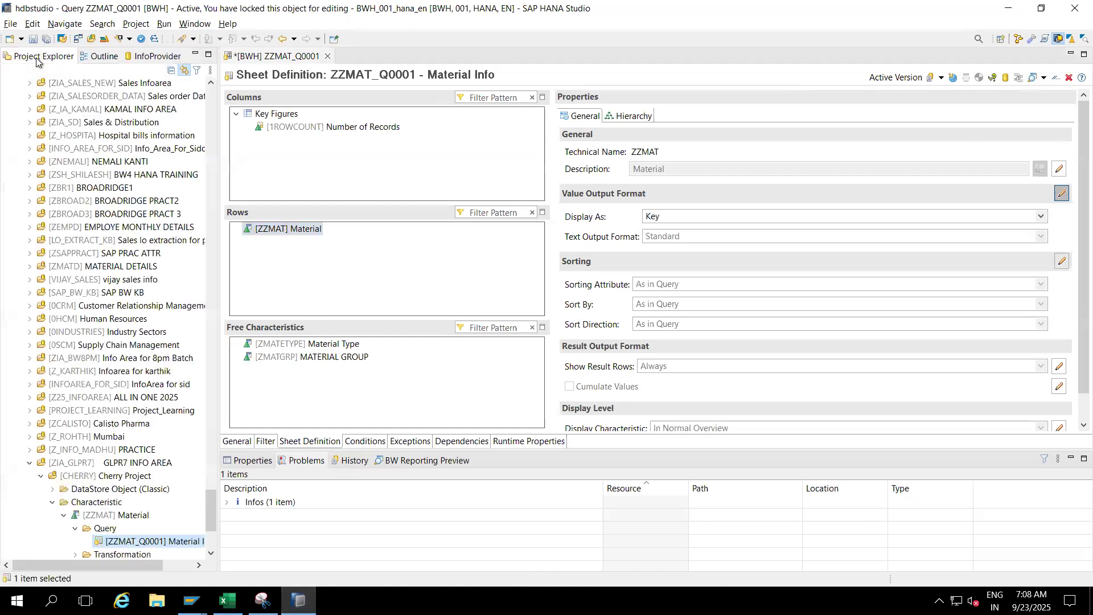
pyautogui.doubleClick(102, 515)
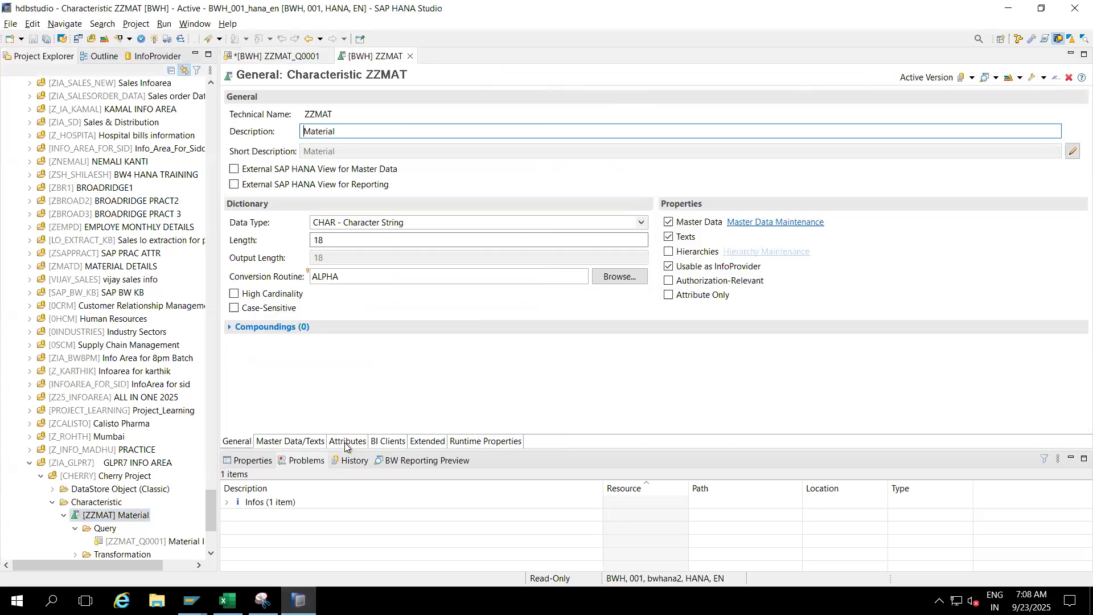
# - Review ZZMAT's attributes and expand the Compoundings section of its general settings, comparing it with the compounding view in SAP GUI
pyautogui.click(346, 443)
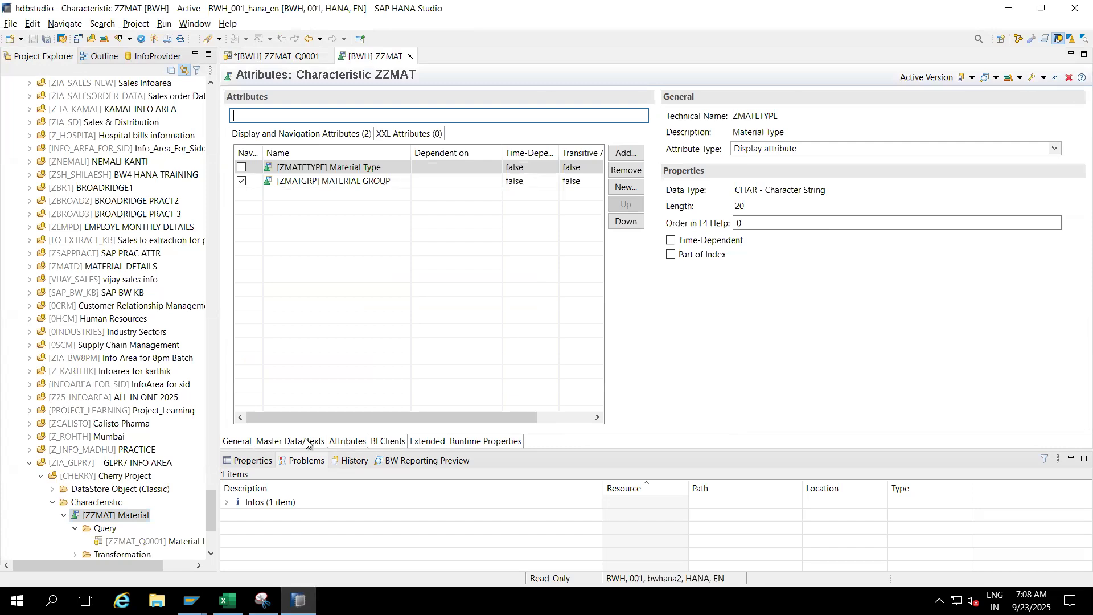
pyautogui.click(238, 443)
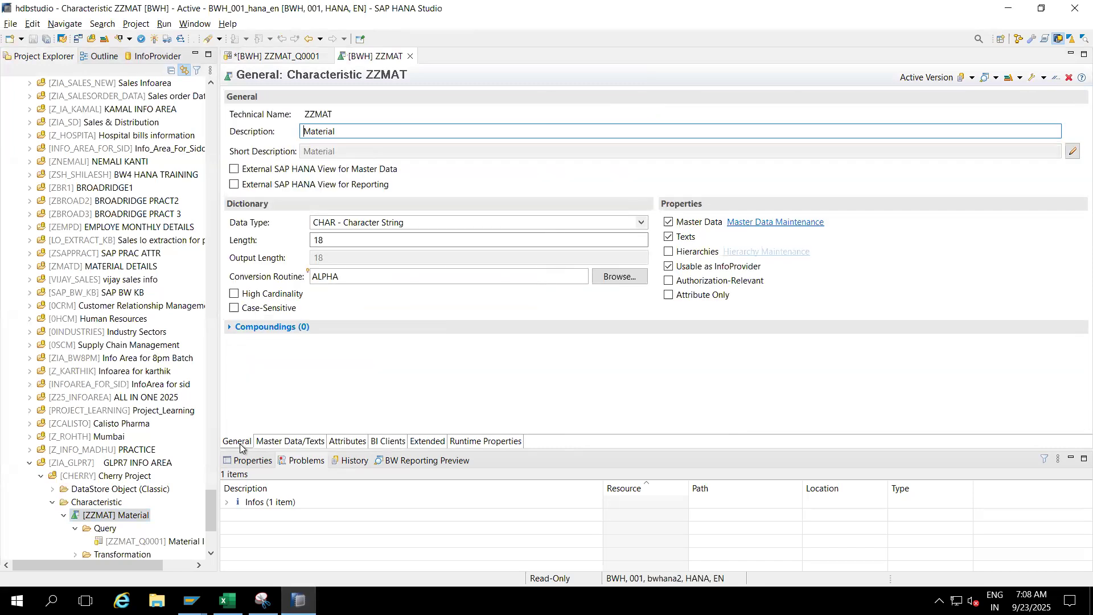
pyautogui.click(230, 327)
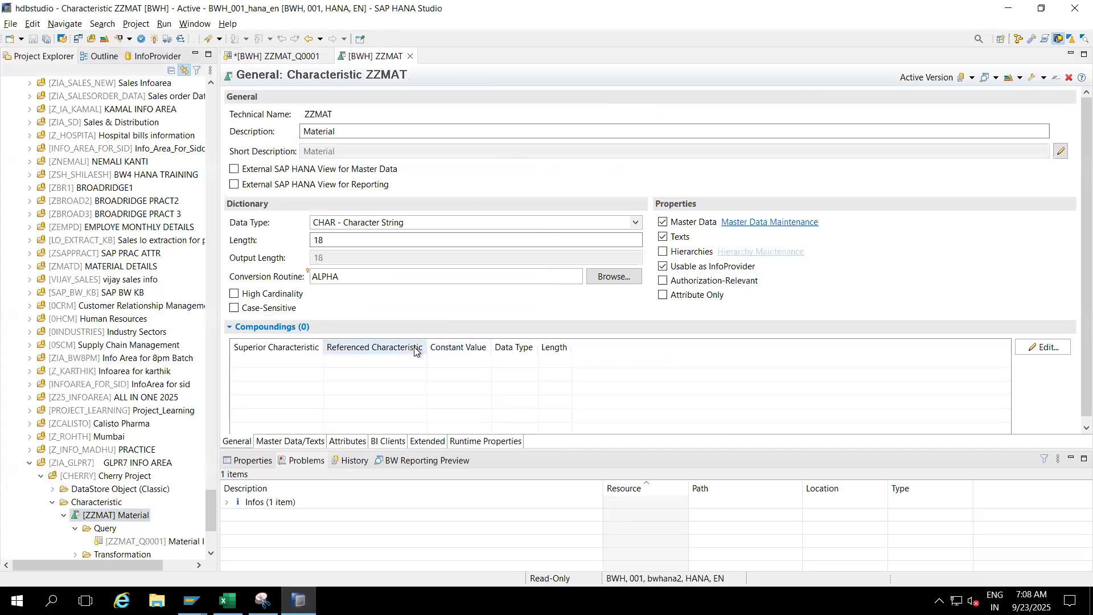
pyautogui.hotkey('alt', 'Tab')
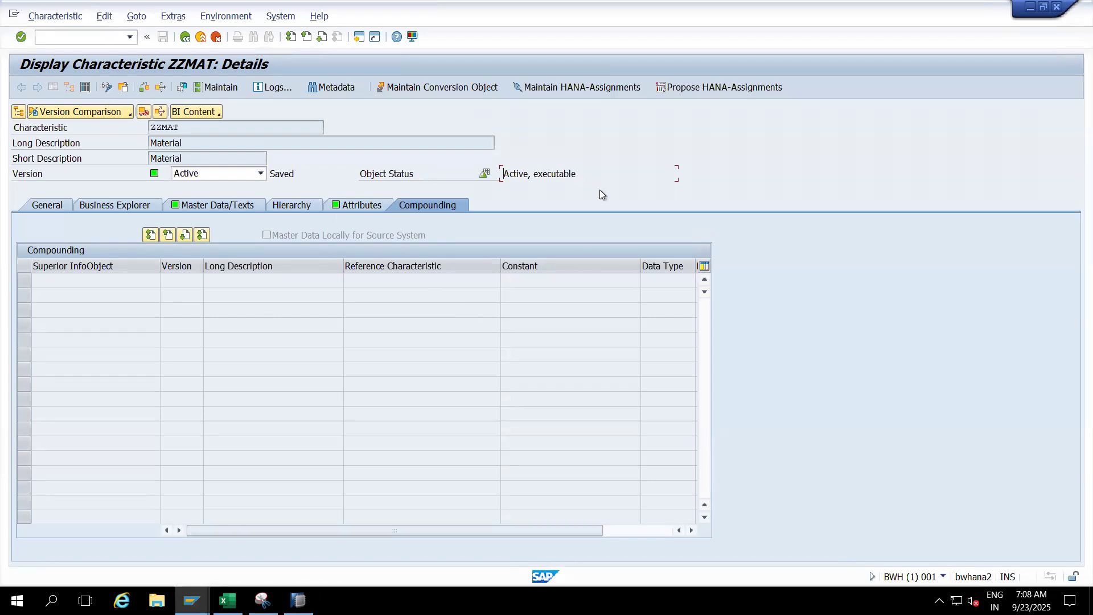
pyautogui.hotkey('alt', 'Tab')
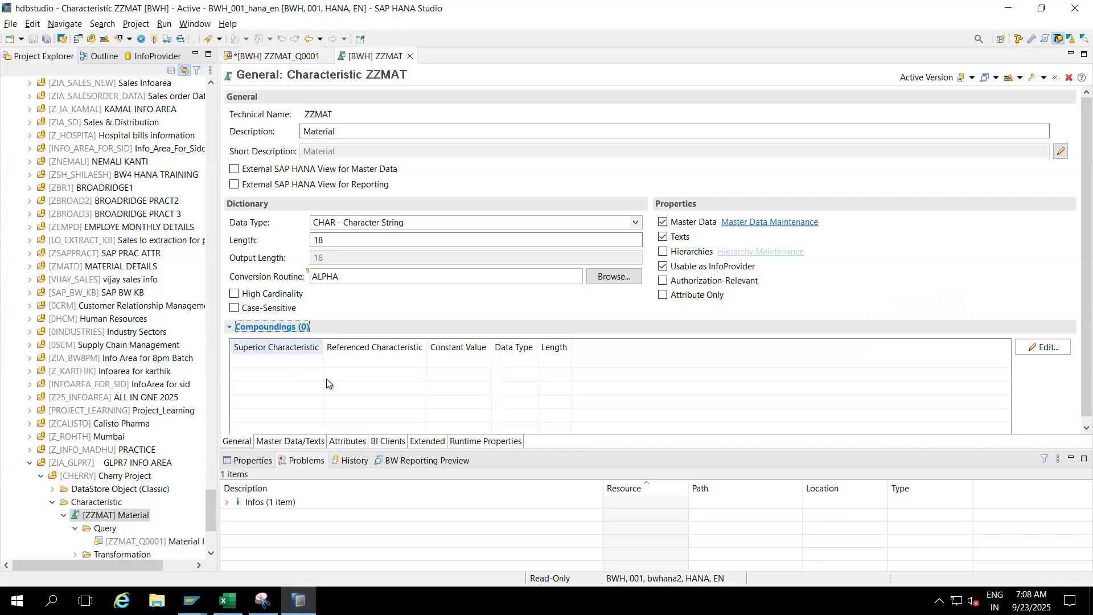
# - Add the 0LOG_SYS Logical System characteristic as superior InfoObject in ZZMAT's compounding information and activate ZZMAT
pyautogui.click(1037, 350)
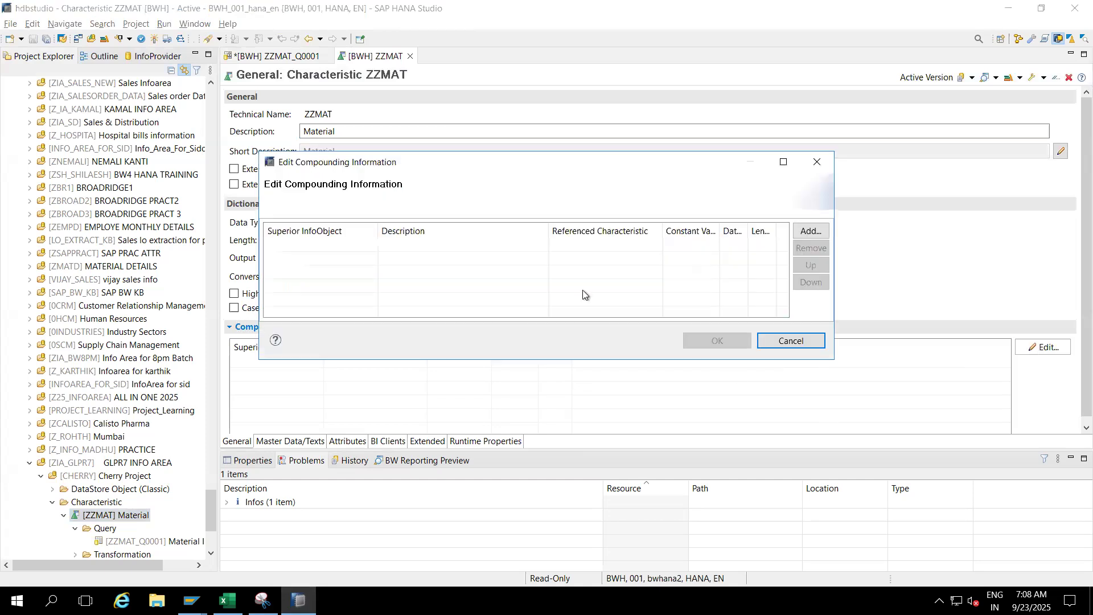
pyautogui.click(804, 231)
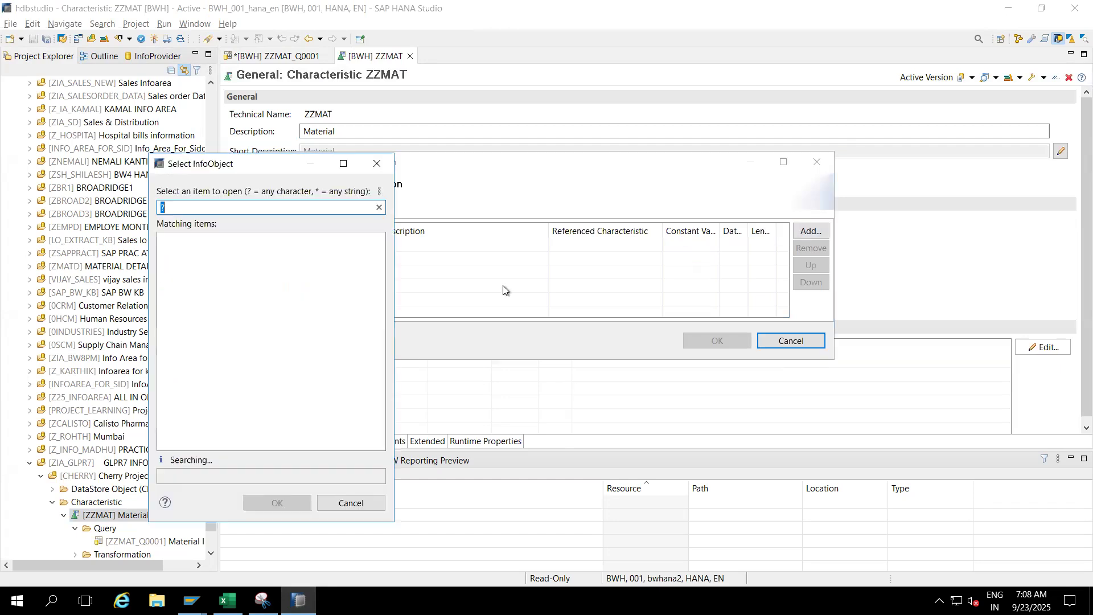
pyautogui.click(272, 207)
pyautogui.press('BackSpace')
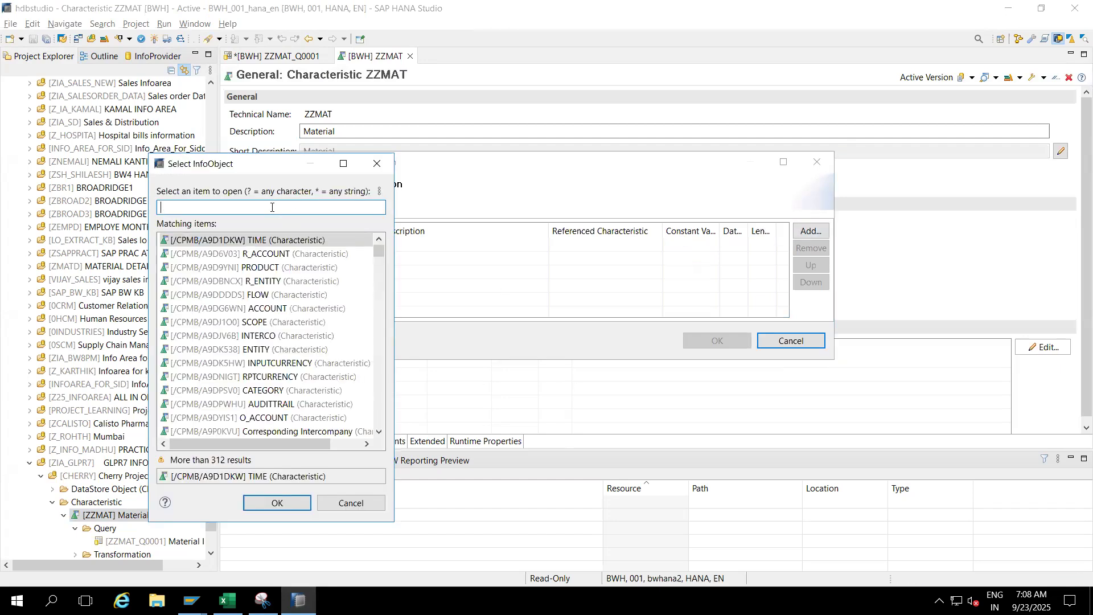
pyautogui.write('logical')
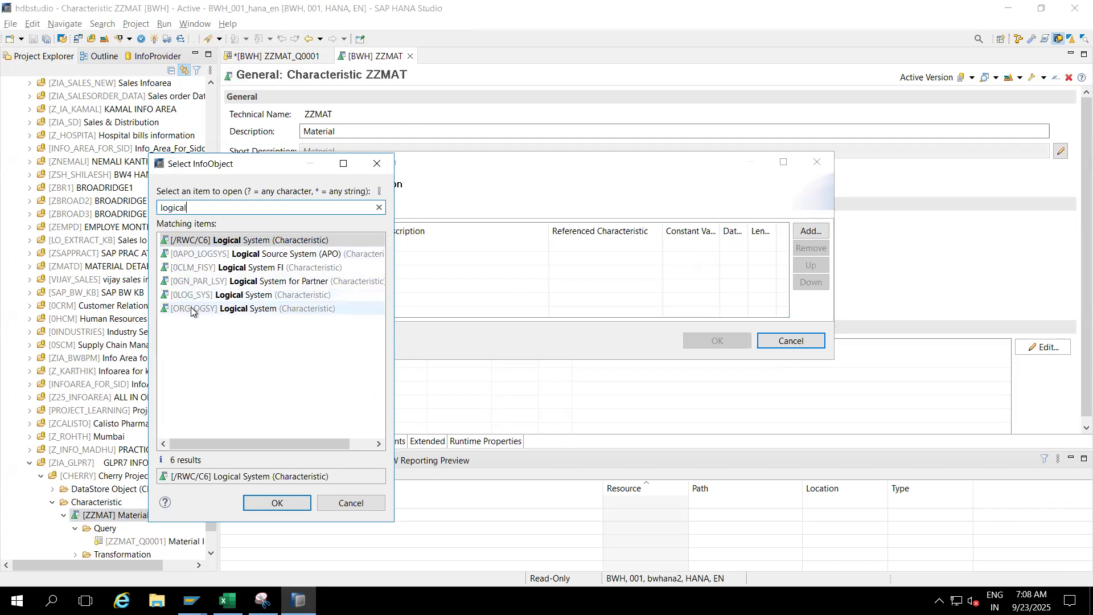
pyautogui.click(237, 298)
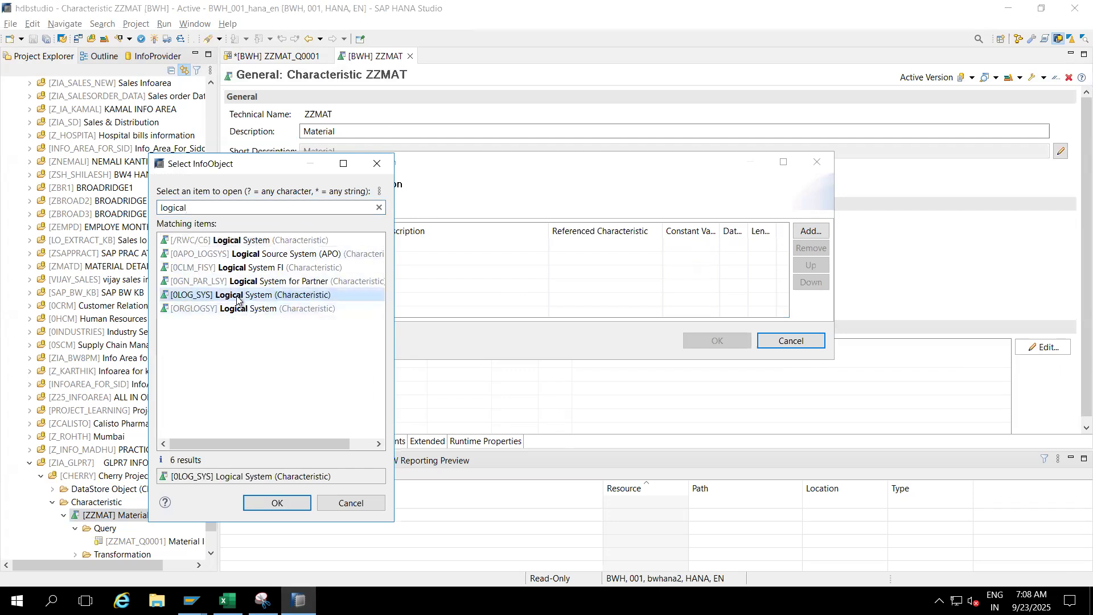
pyautogui.doubleClick(237, 299)
pyautogui.click(689, 340)
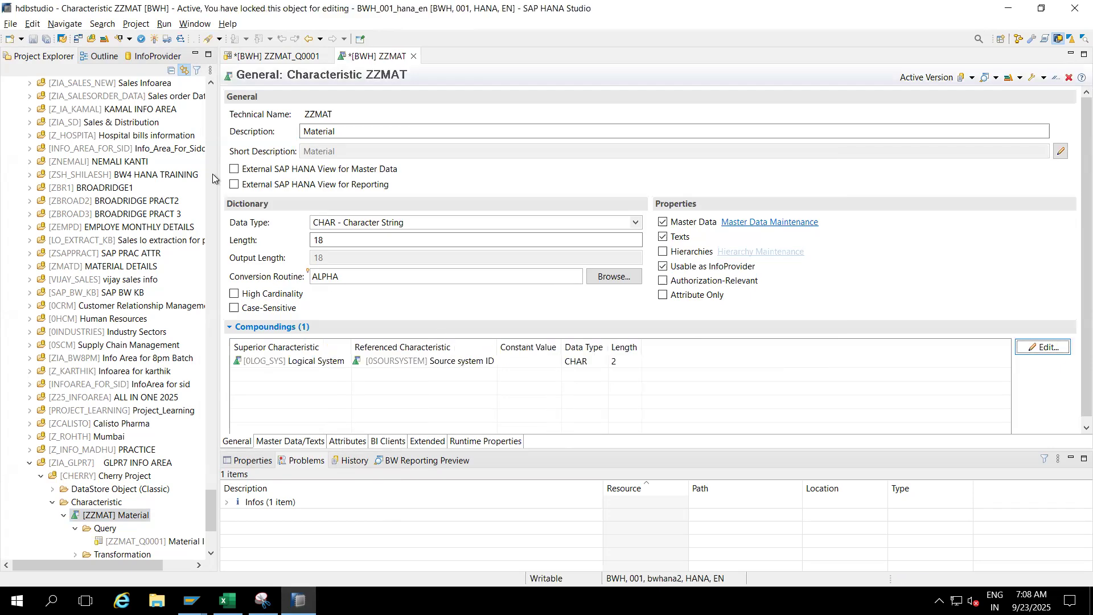
pyautogui.click(156, 39)
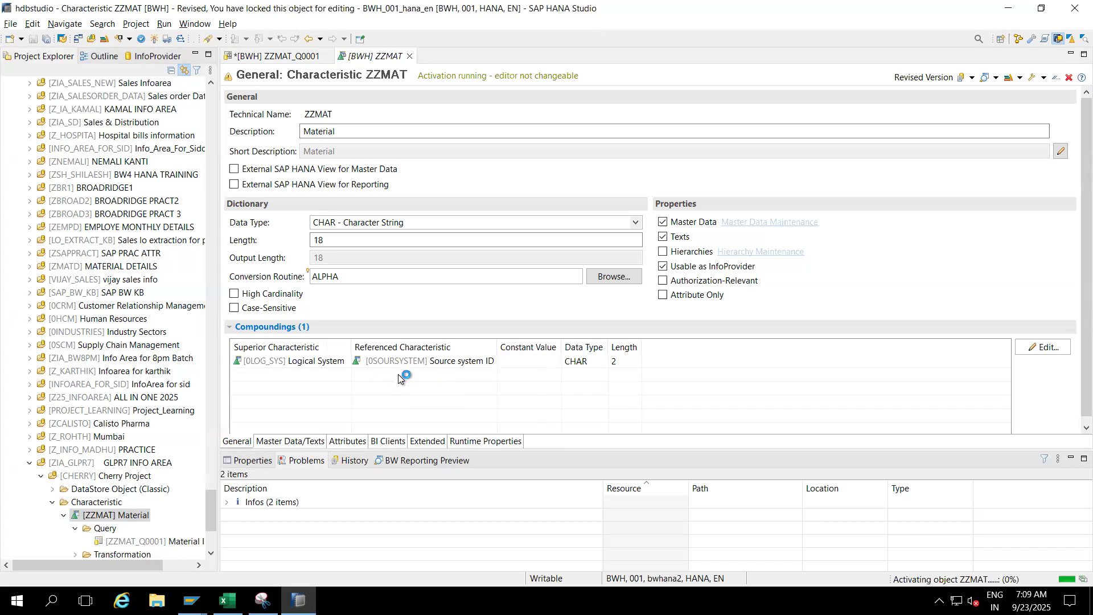
# - Switch to the Excel workbook and enter SS under each source system in cells B64:F64
pyautogui.click(227, 601)
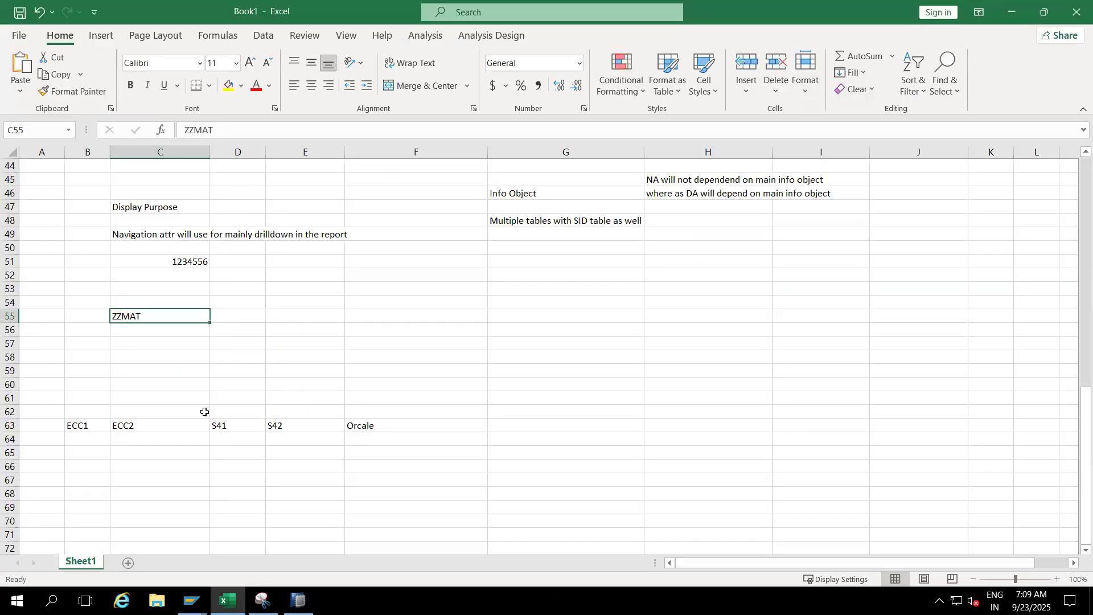
pyautogui.click(77, 428)
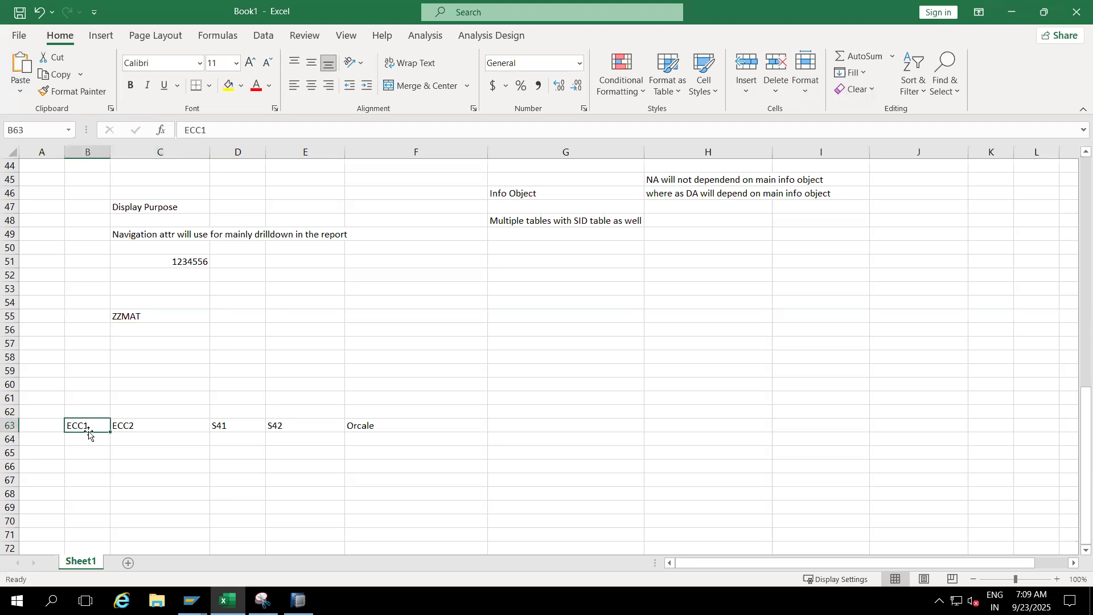
pyautogui.click(85, 439)
pyautogui.write('SS')
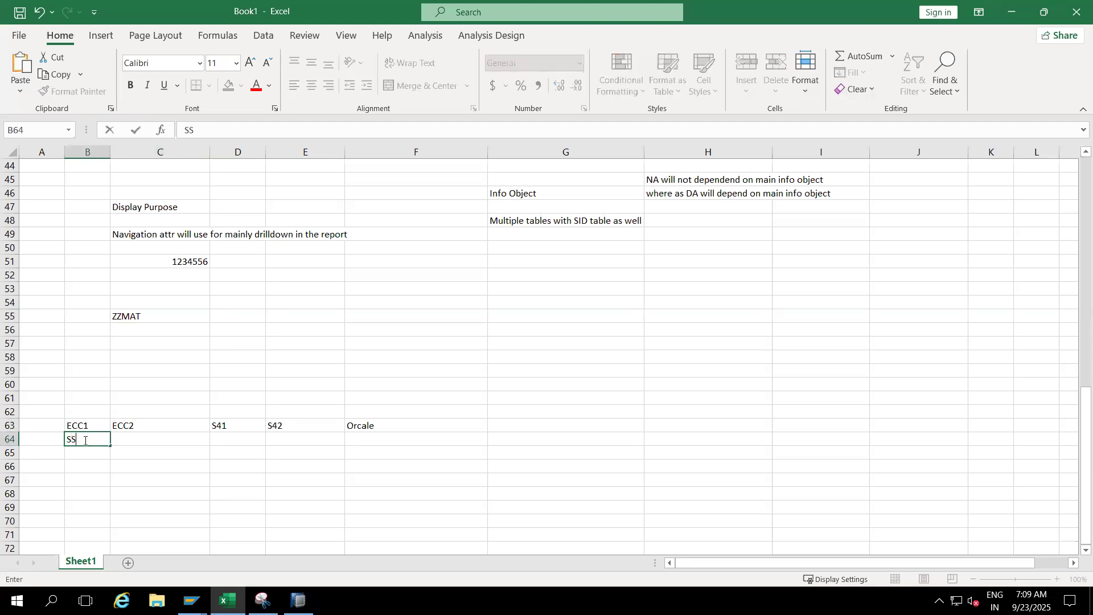
pyautogui.click(141, 438)
pyautogui.write('SS')
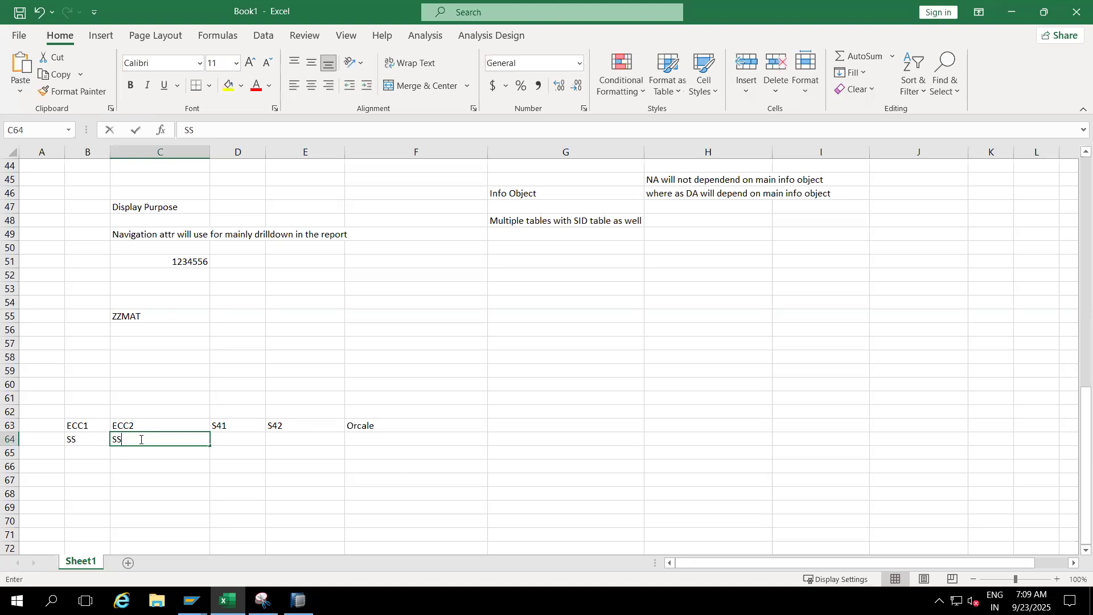
pyautogui.click(230, 438)
pyautogui.write('SS')
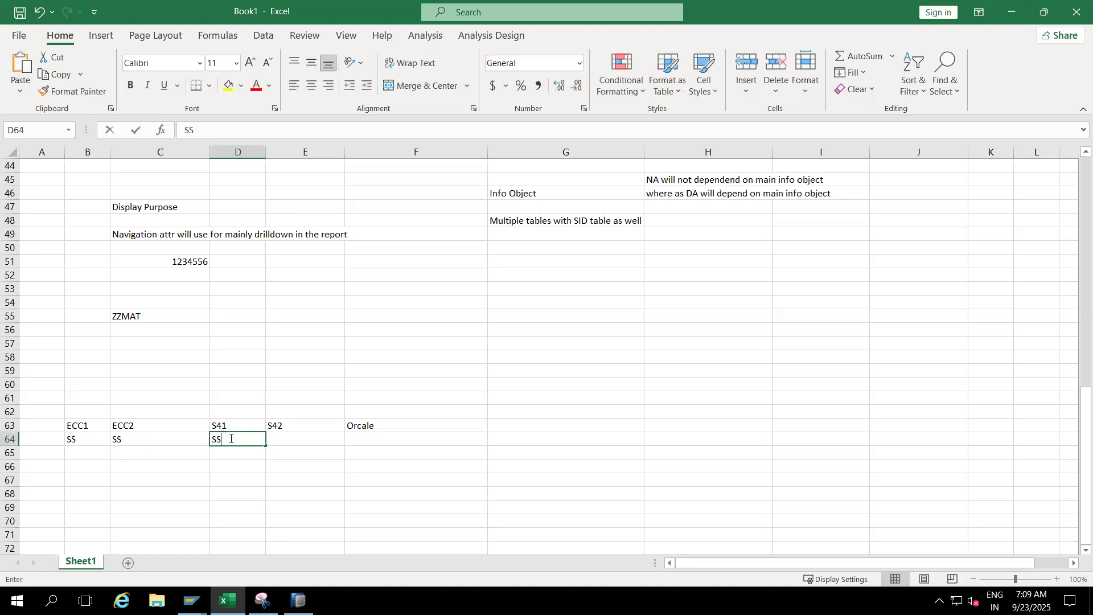
pyautogui.click(284, 438)
pyautogui.write('SS')
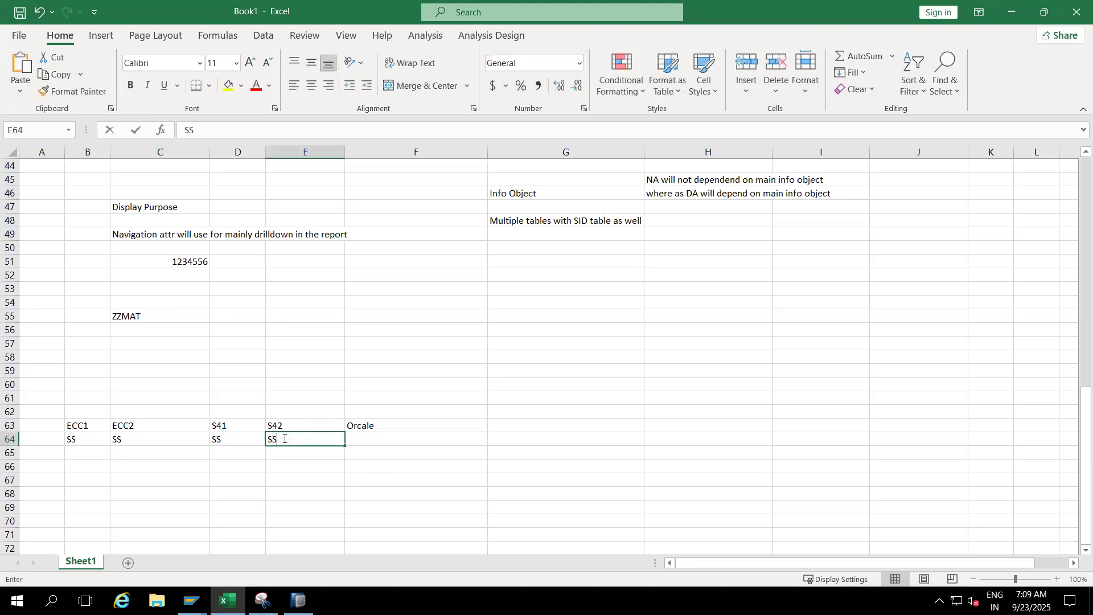
pyautogui.click(360, 442)
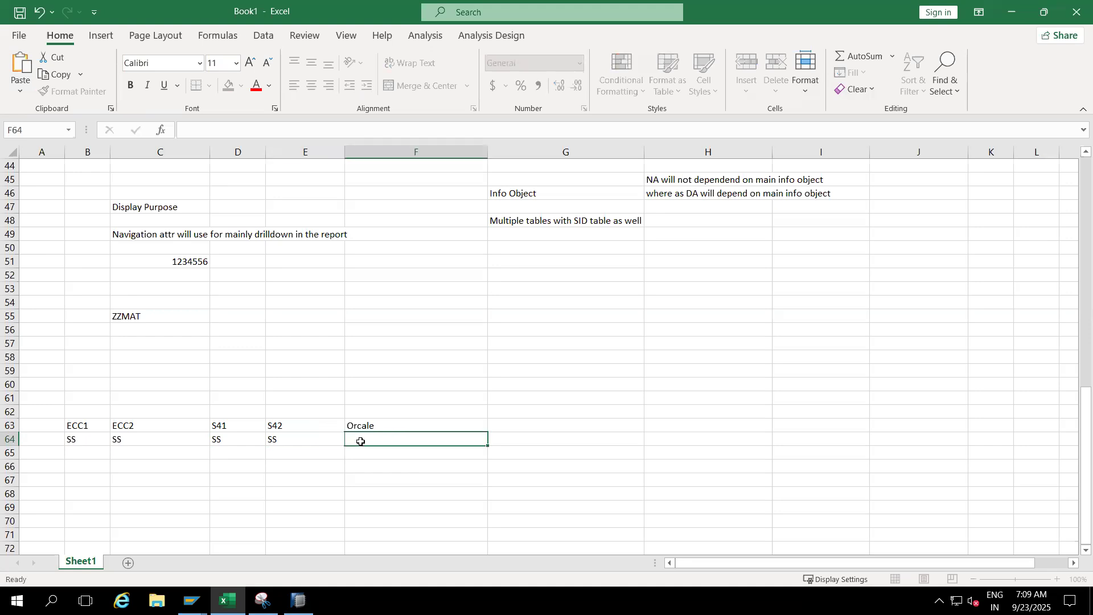
pyautogui.write('SS')
# - Examine how ZZMAT in C55 relates to the source systems and SS entries in B63:F64, checking ZZMAT's compounding in SAP HANA Studio
pyautogui.moveTo(87, 425); pyautogui.dragTo(288, 425)
pyautogui.moveTo(375, 434); pyautogui.dragTo(377, 439)
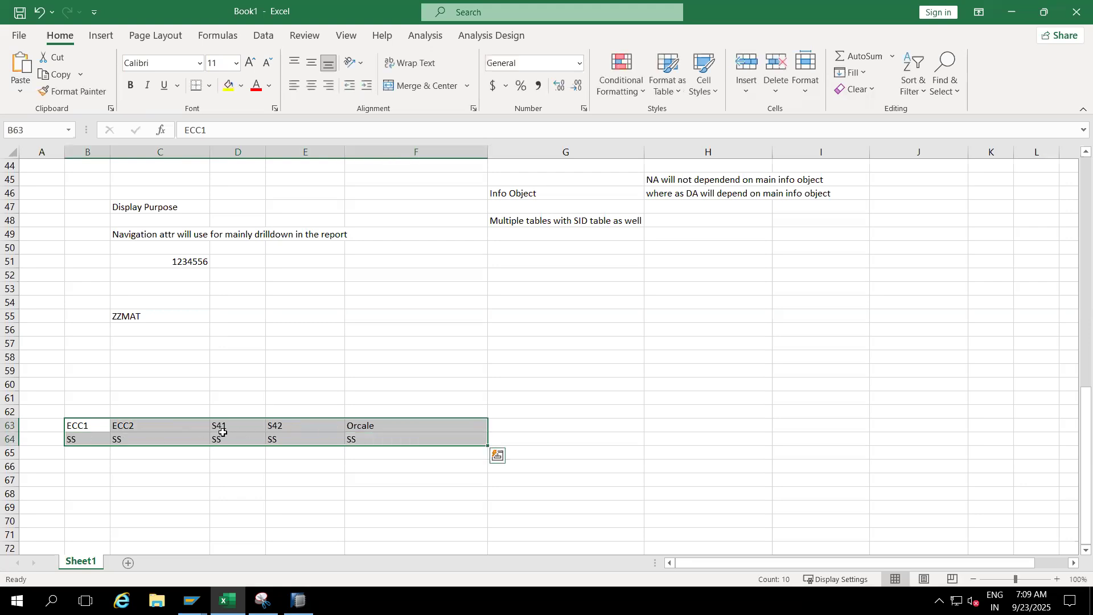
pyautogui.click(139, 317)
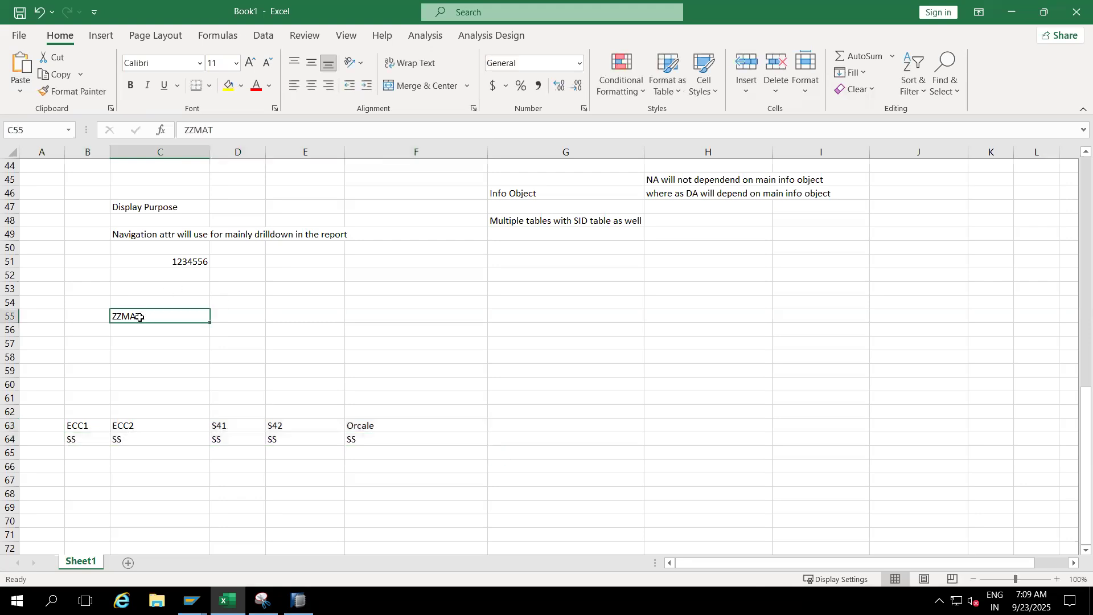
pyautogui.click(87, 425)
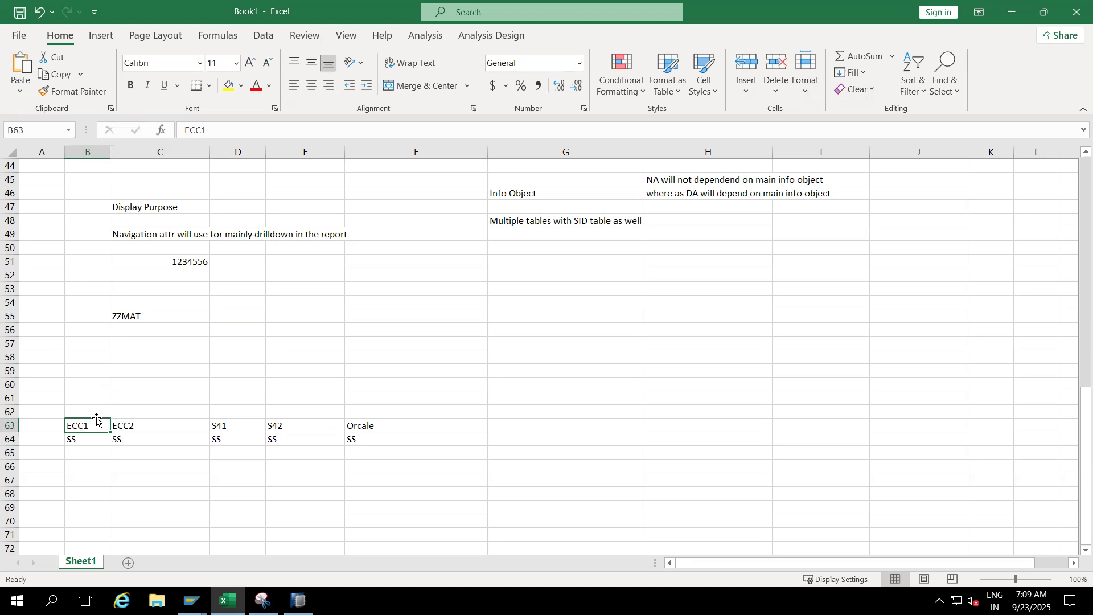
pyautogui.hotkey('alt', 'Tab')
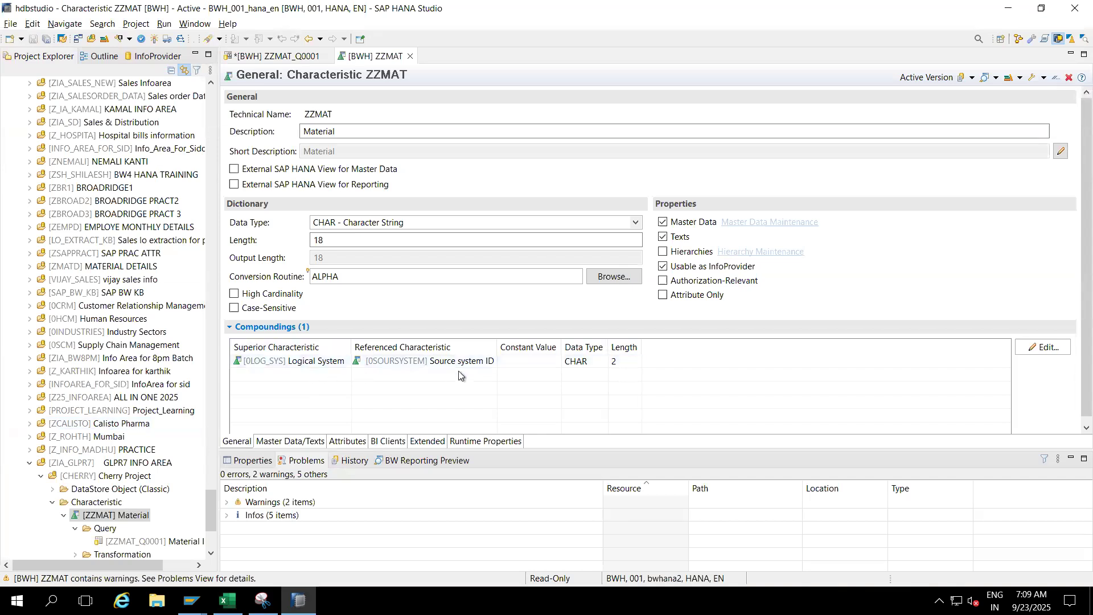
pyautogui.hotkey('alt', 'Tab')
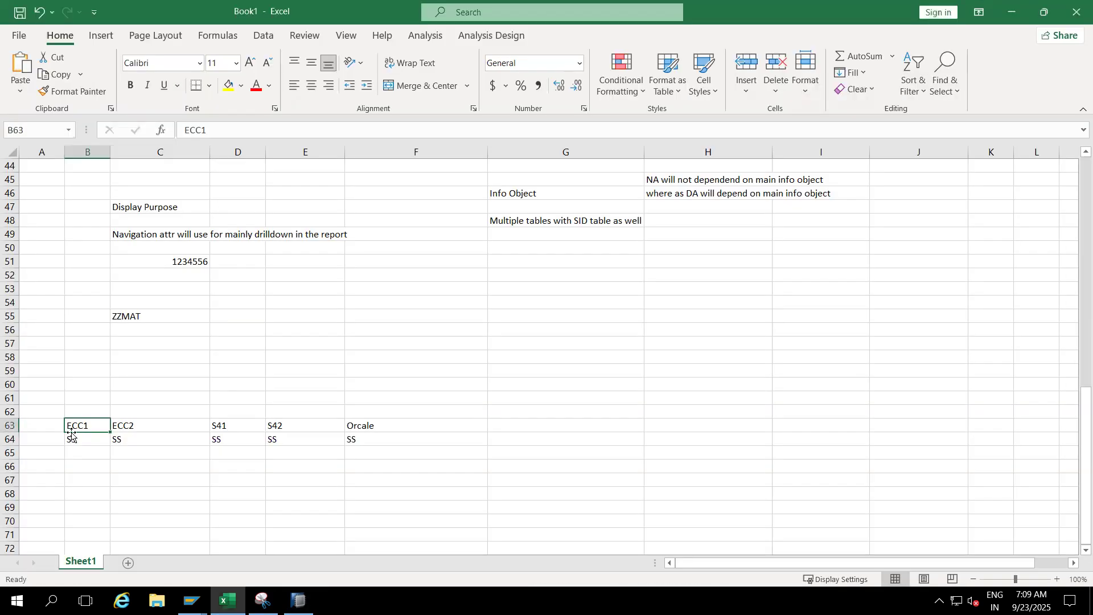
pyautogui.click(137, 311)
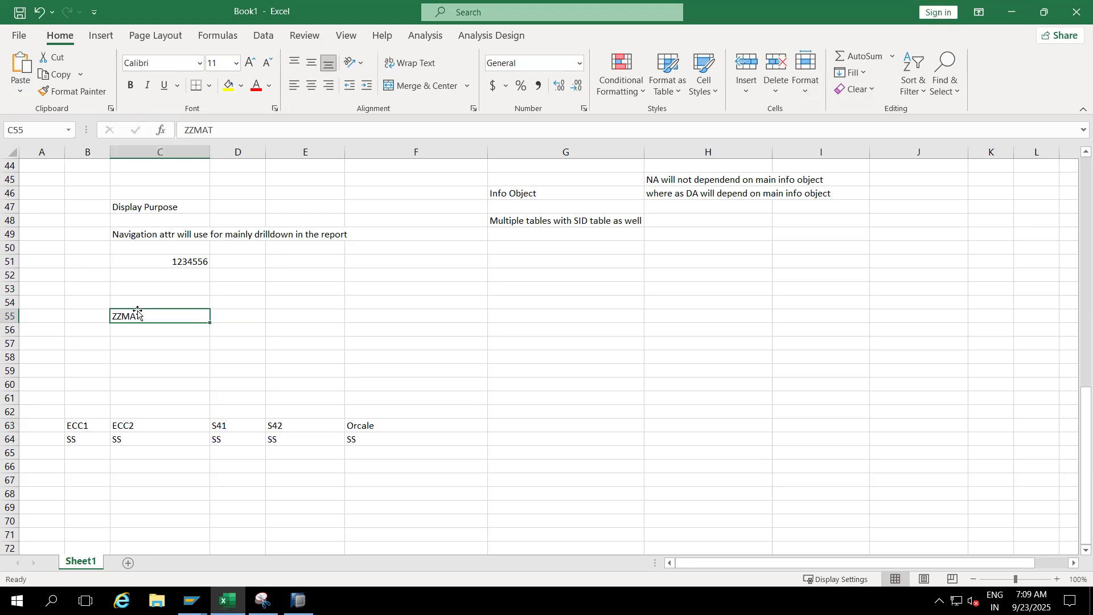
pyautogui.click(79, 440)
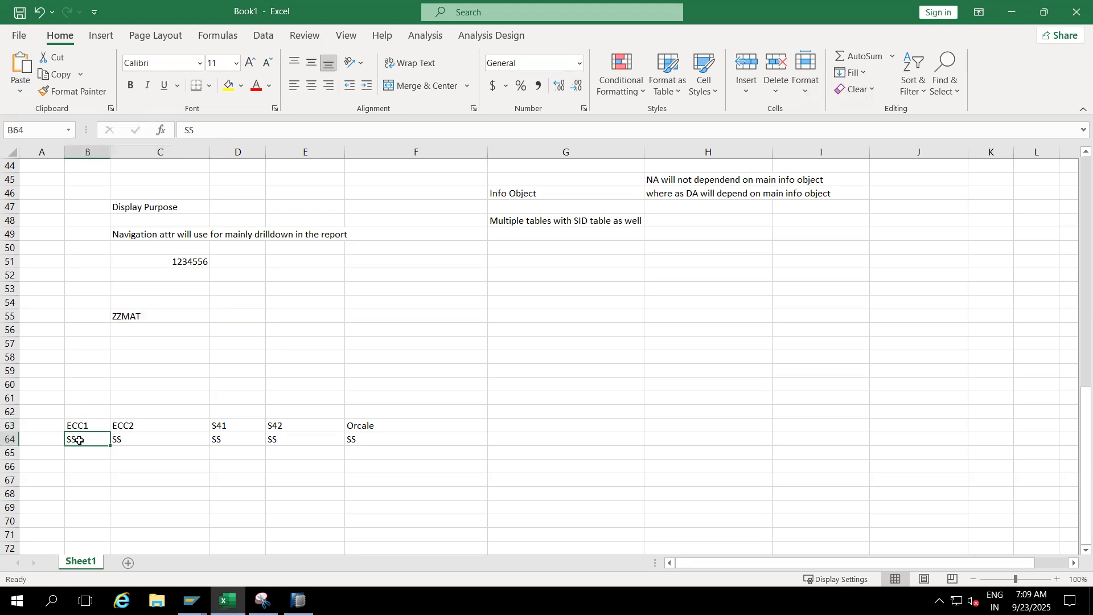
pyautogui.click(134, 317)
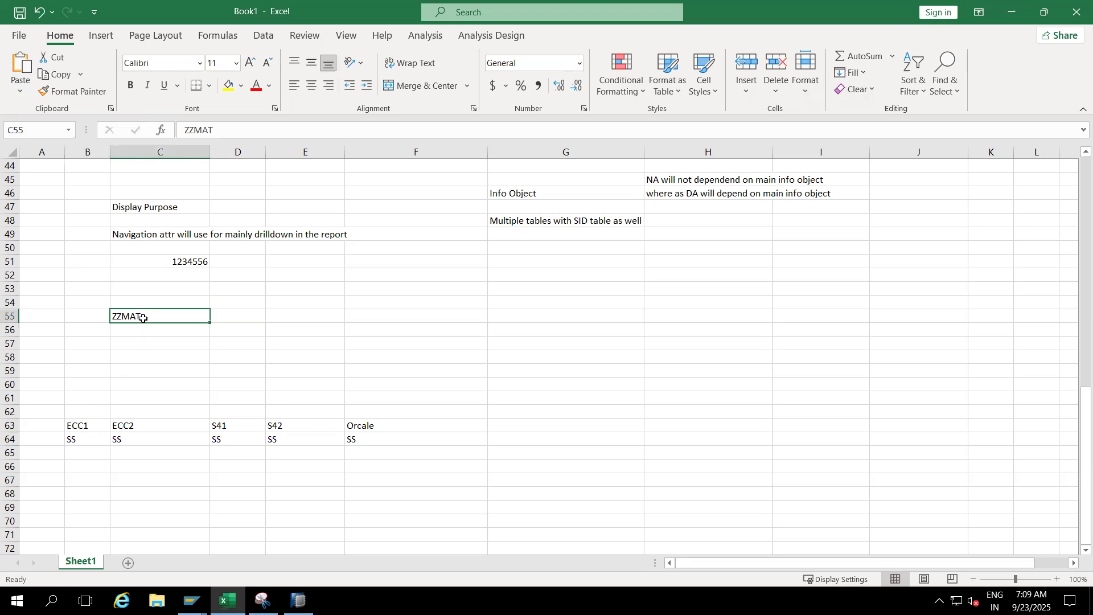
pyautogui.click(130, 429)
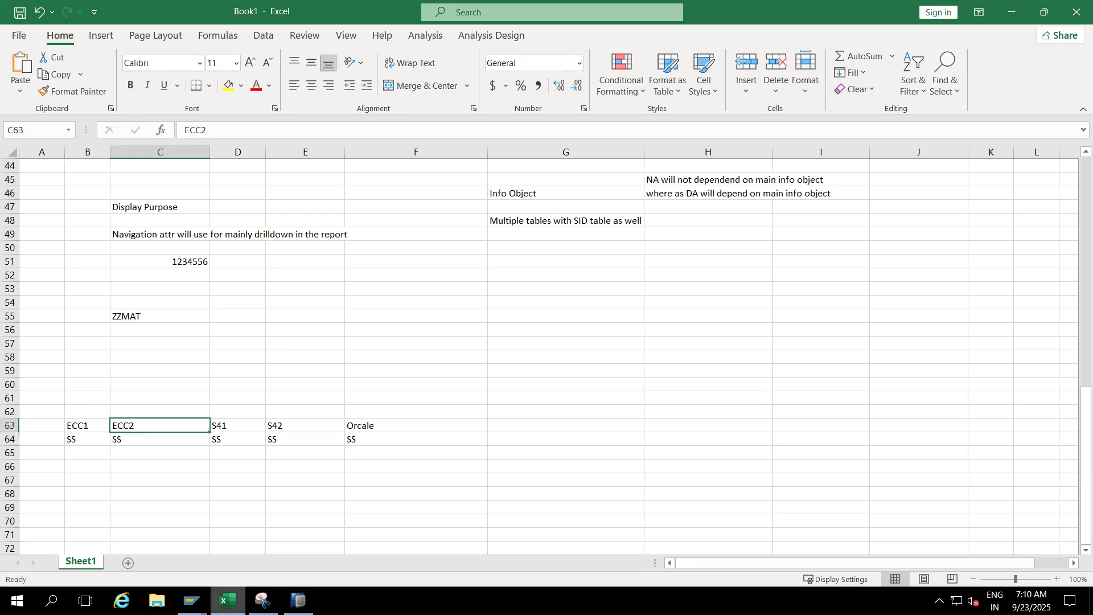
# - Switch to the SAP GUI session displaying ZZMAT, copy the characteristic name and open transaction RSA1
pyautogui.moveTo(228, 601)
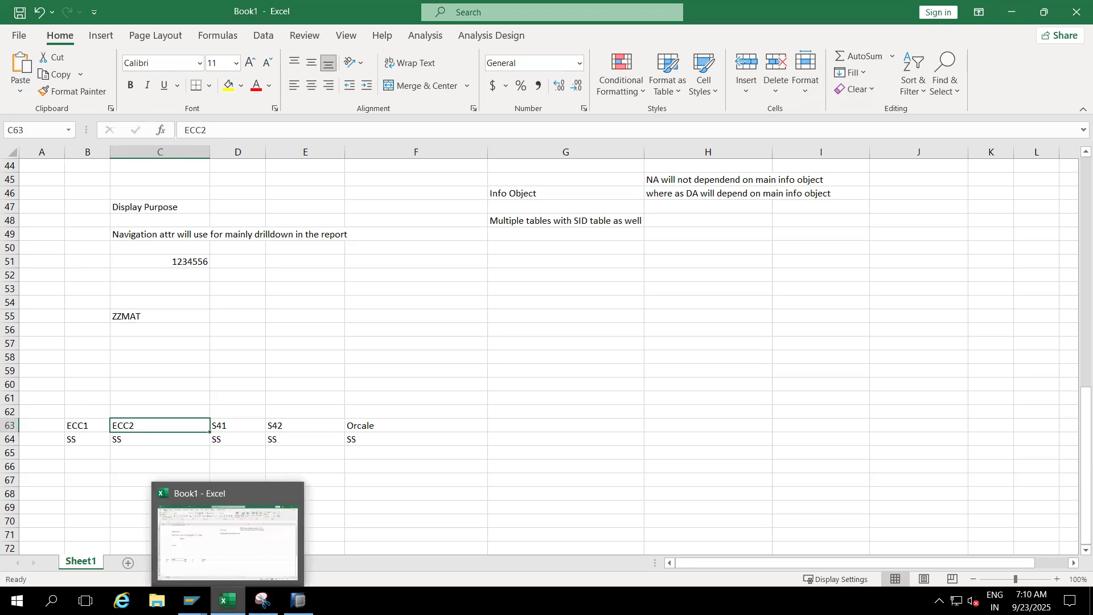
pyautogui.moveTo(191, 600)
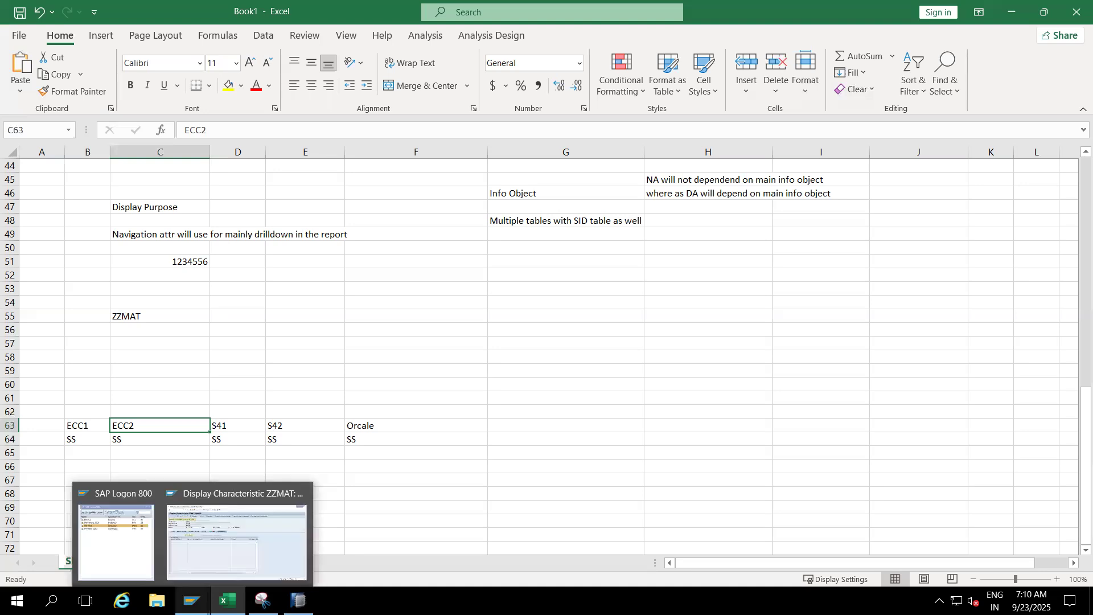
pyautogui.click(221, 524)
pyautogui.moveTo(181, 127); pyautogui.dragTo(125, 126)
pyautogui.hotkey('ctrl', 'c')
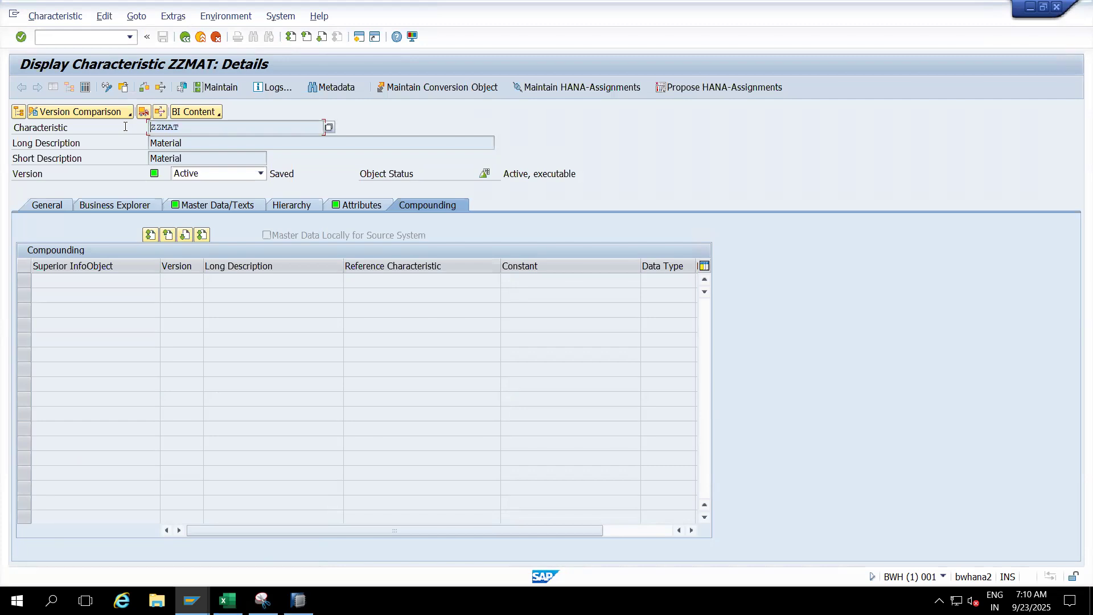
pyautogui.click(86, 36)
pyautogui.write('/nrsa1')
pyautogui.press('Return')
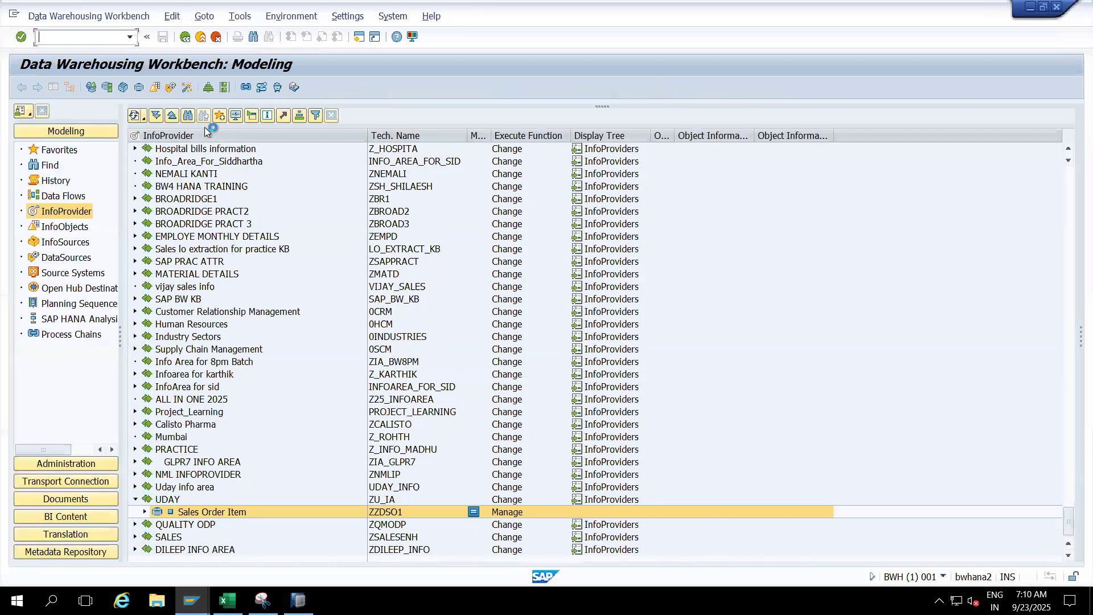
# - Find ZZMAT in the InfoProvider tree and expand its Material node under Cherry Project
pyautogui.click(189, 115)
pyautogui.write('ZZMAT')
pyautogui.press('Return')
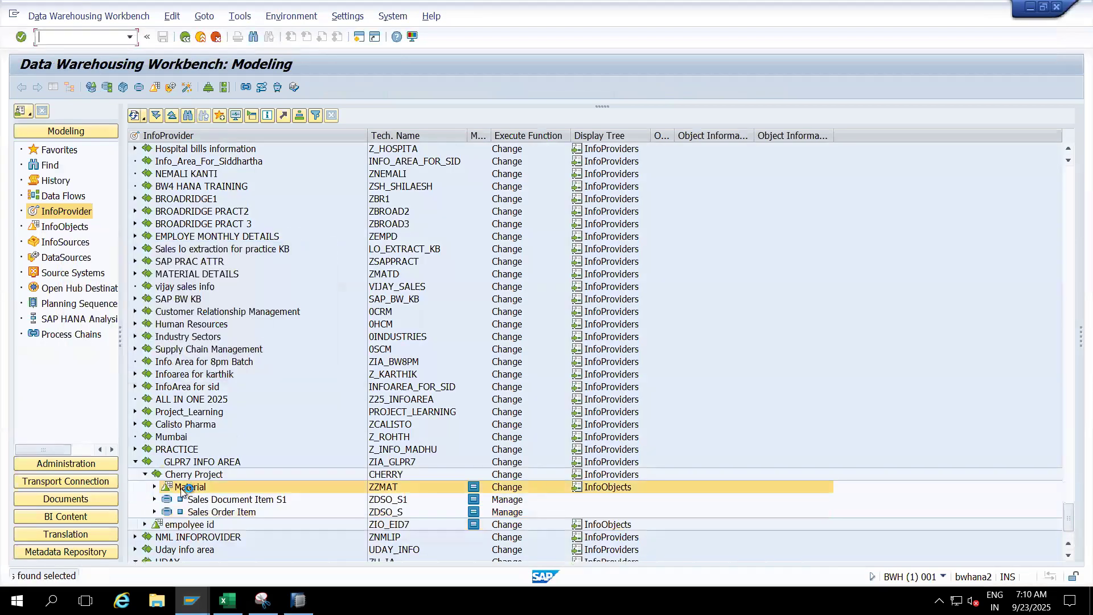
pyautogui.click(152, 486)
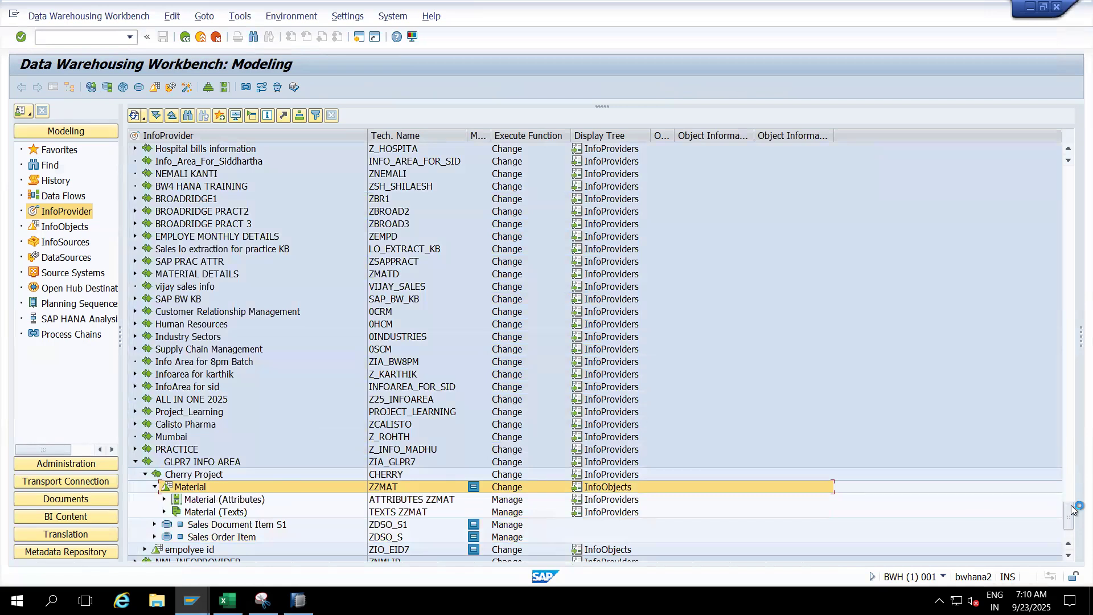
# - Expand the transformation under Material (Attributes) to the Master data attr DataSource and open its Full InfoPackage
pyautogui.click(1067, 557)
pyautogui.click(1067, 557)
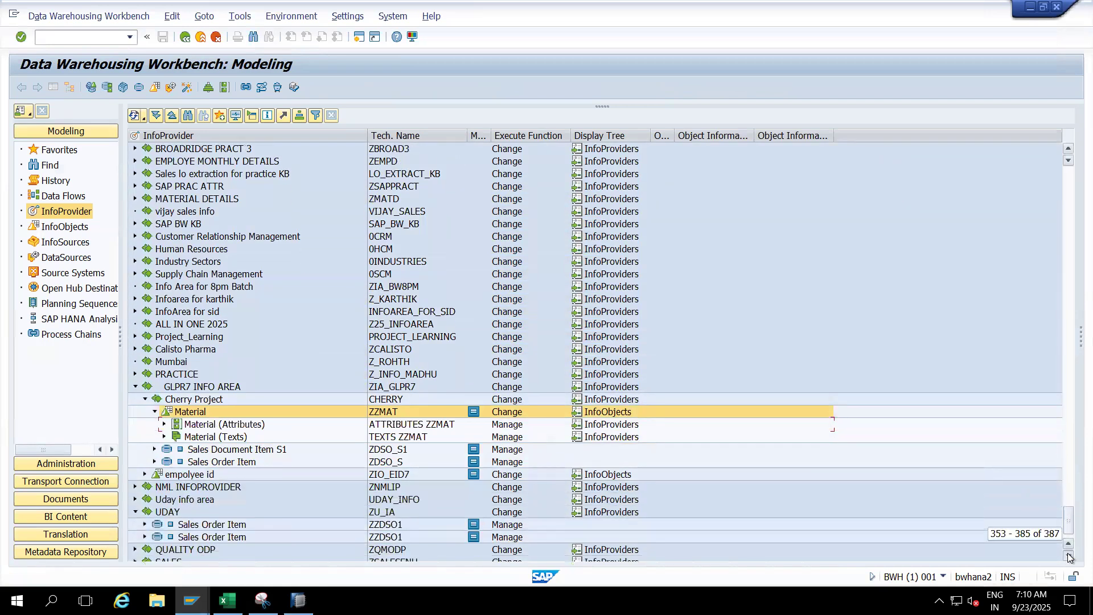
pyautogui.click(1068, 557)
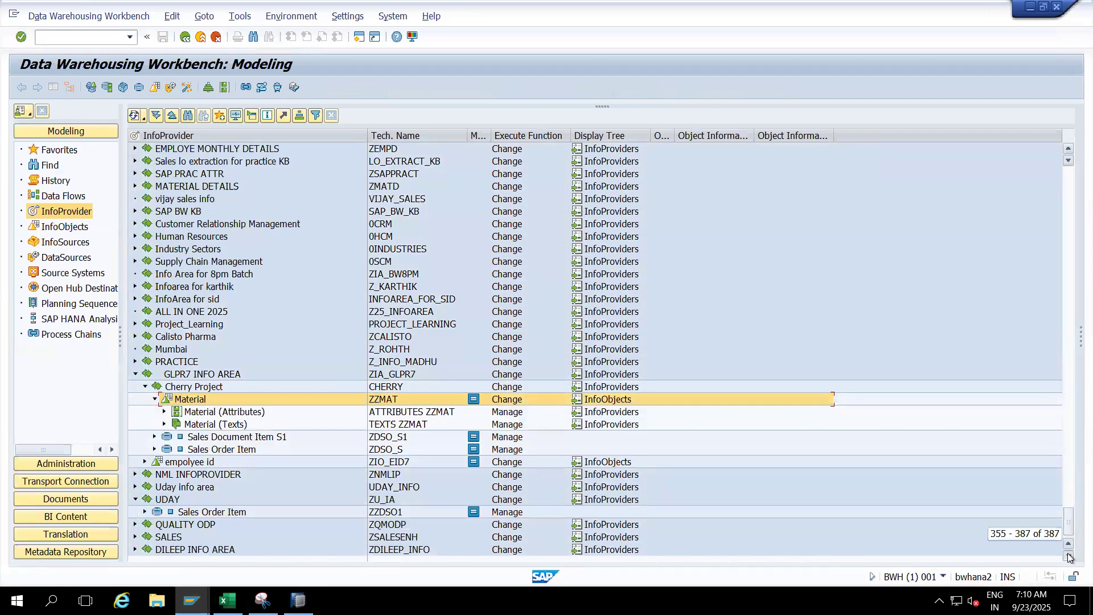
pyautogui.click(164, 411)
pyautogui.click(173, 436)
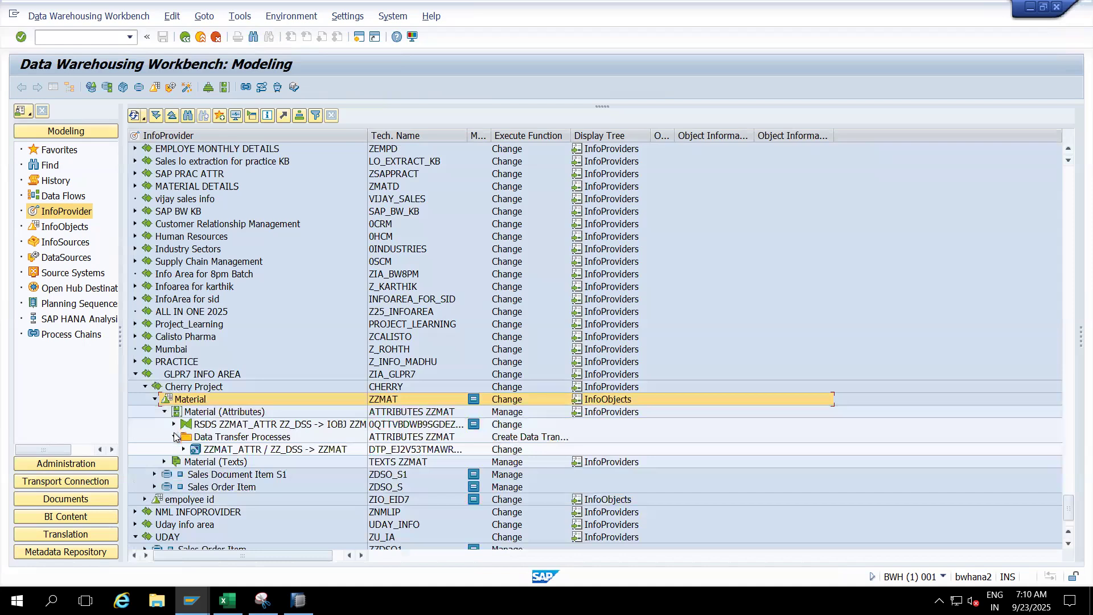
pyautogui.click(174, 437)
pyautogui.click(173, 424)
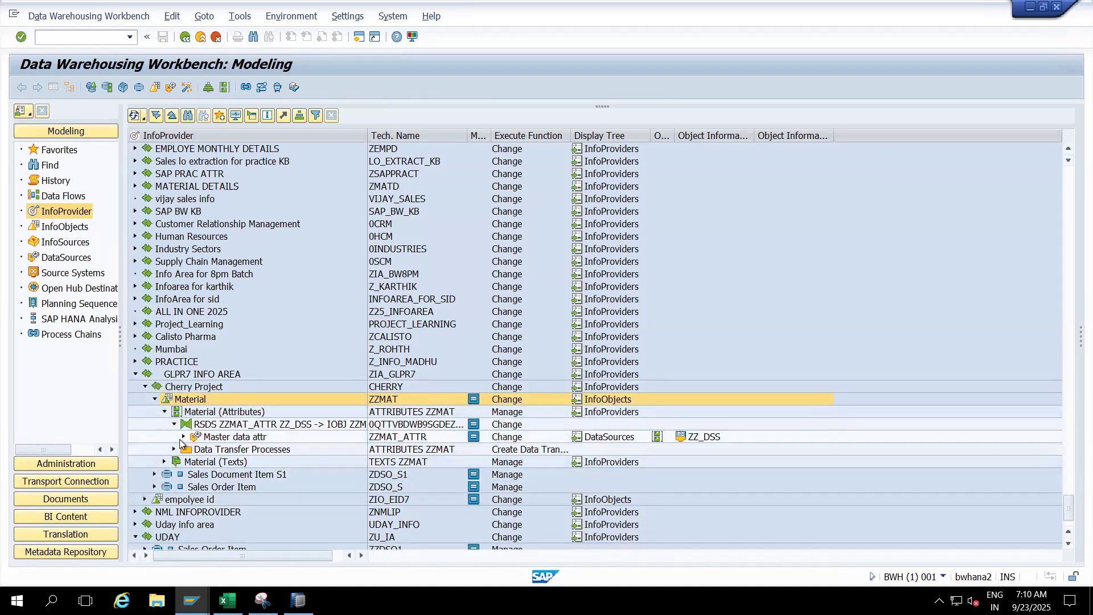
pyautogui.click(183, 436)
pyautogui.doubleClick(220, 449)
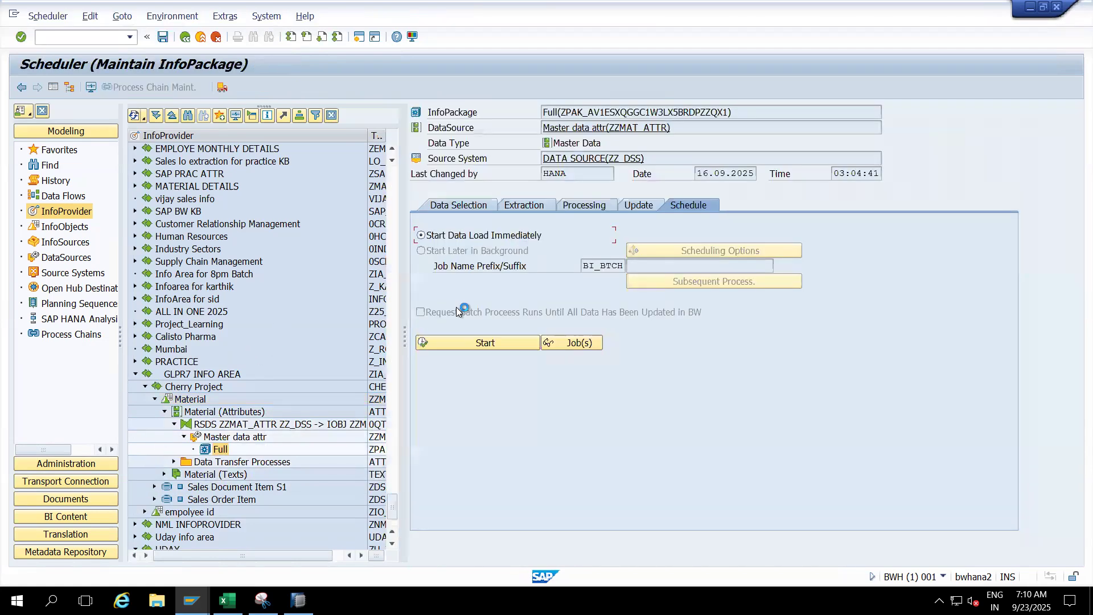
# - Start the Full InfoPackage's immediate data load, allow access to Material Master Data Attributes.csv, and return to the InfoProvider tree
pyautogui.click(472, 342)
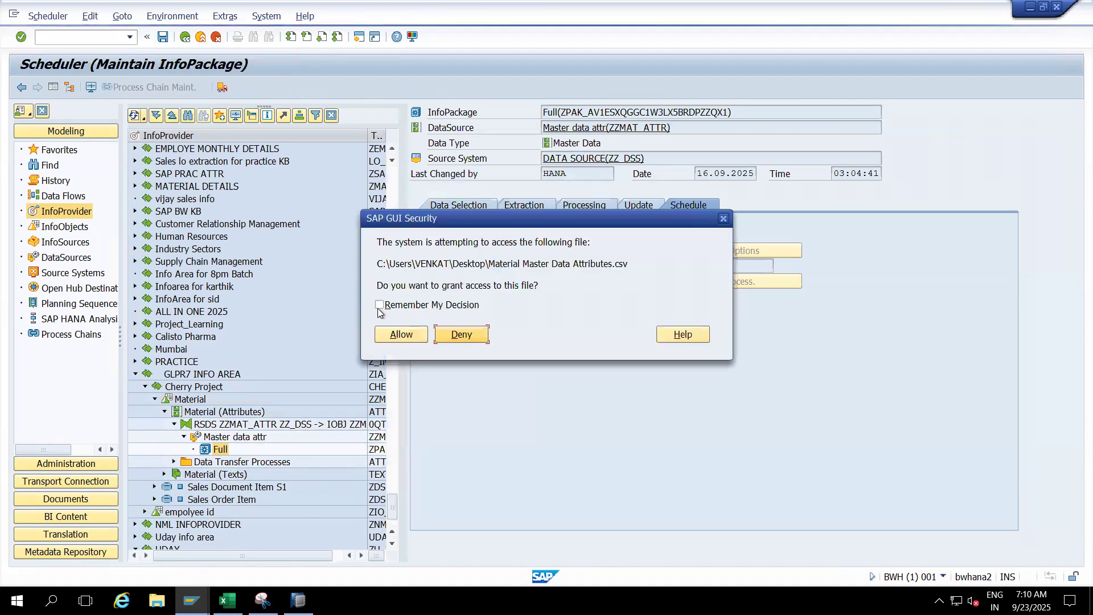
pyautogui.click(398, 335)
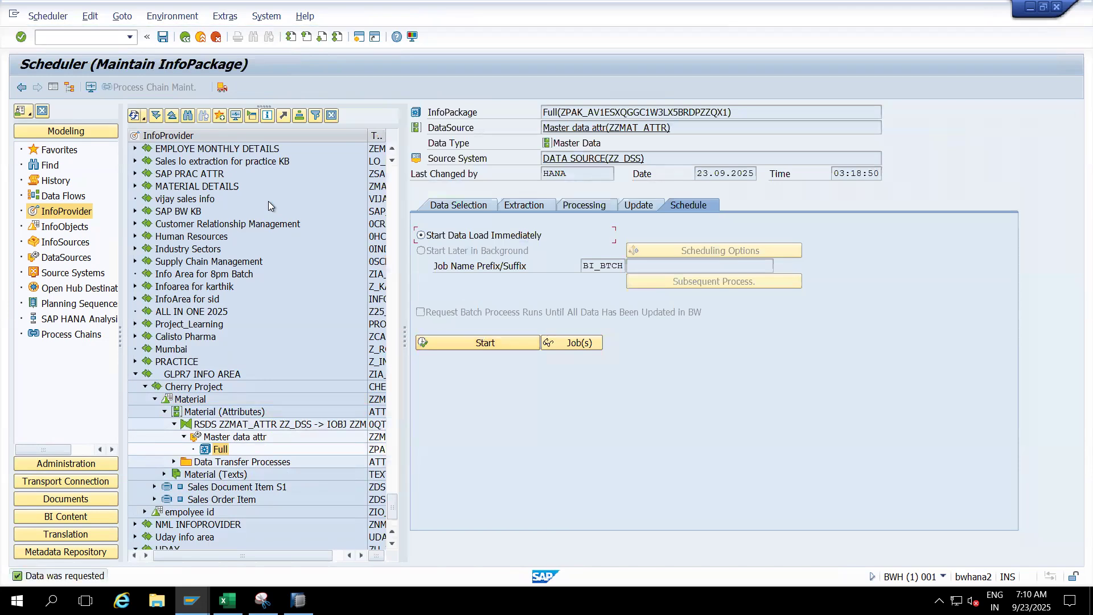
pyautogui.click(200, 37)
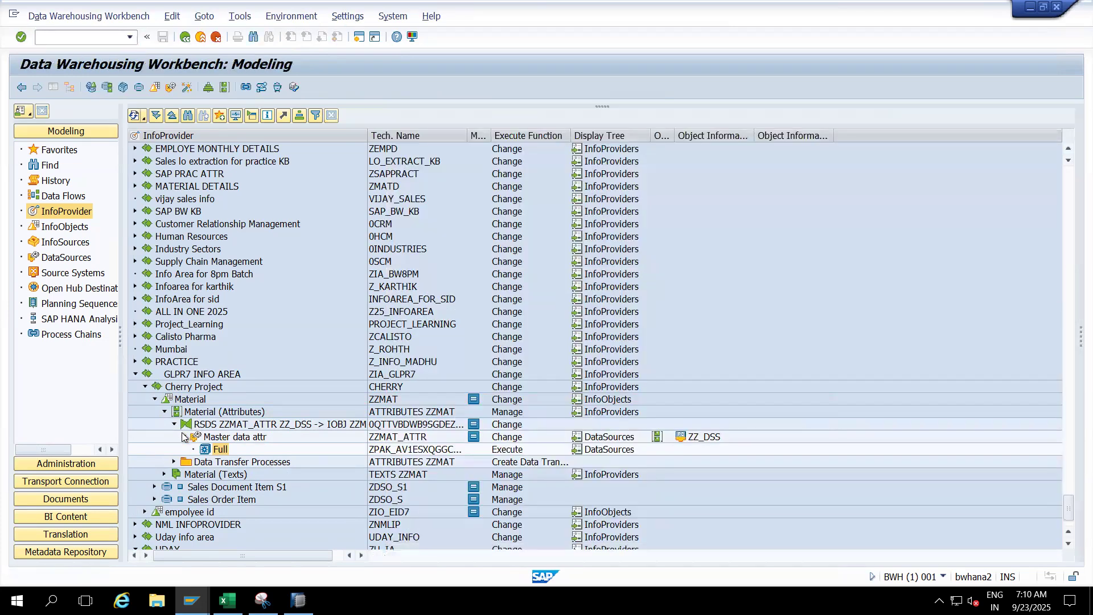
# - Open the data transfer process ZZMAT_ATTR / ZZ_DSS -> ZZMAT, execute it, and display its request monitor
pyautogui.click(184, 436)
pyautogui.click(173, 424)
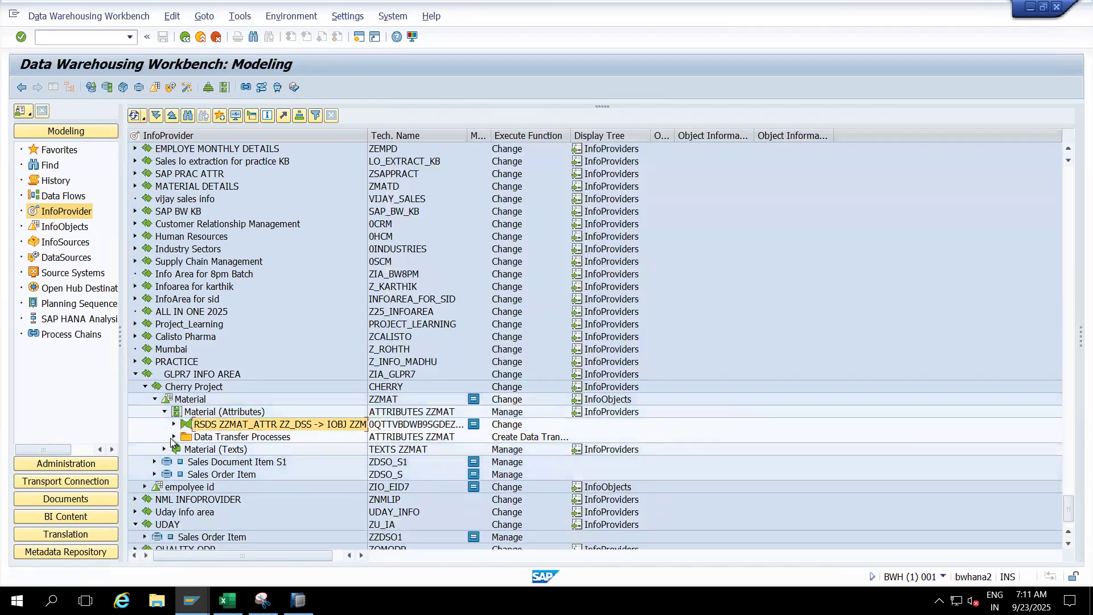
pyautogui.click(172, 437)
pyautogui.doubleClick(206, 450)
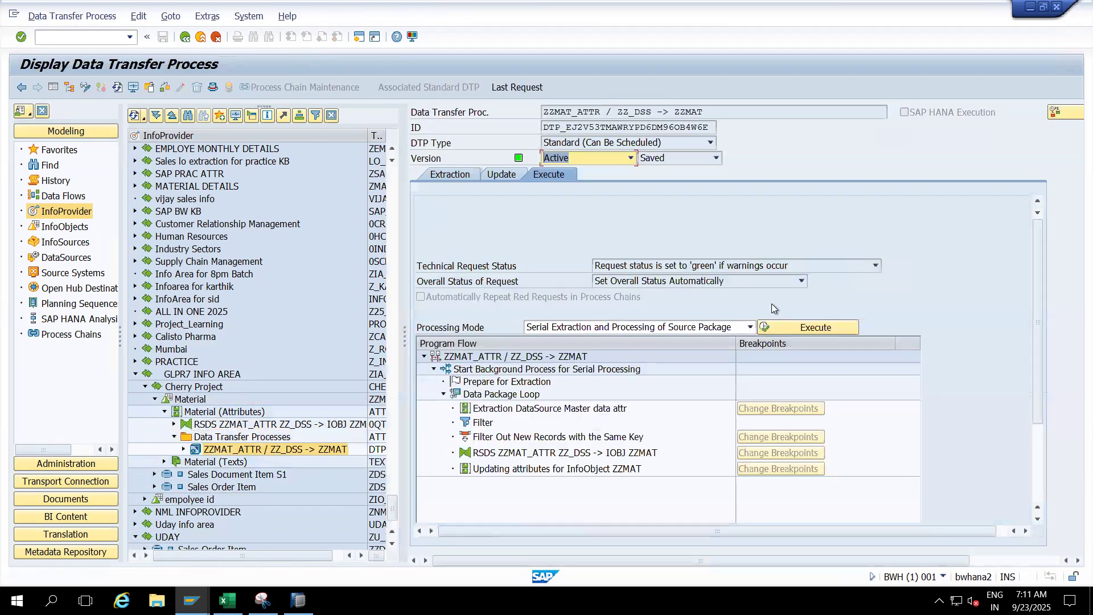
pyautogui.click(779, 328)
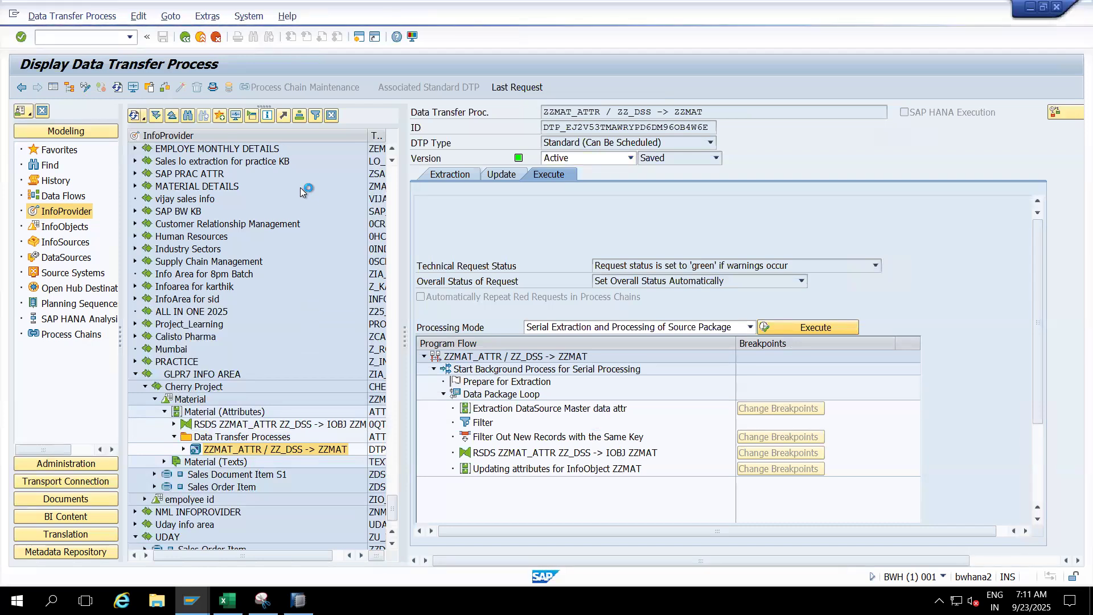
pyautogui.click(227, 288)
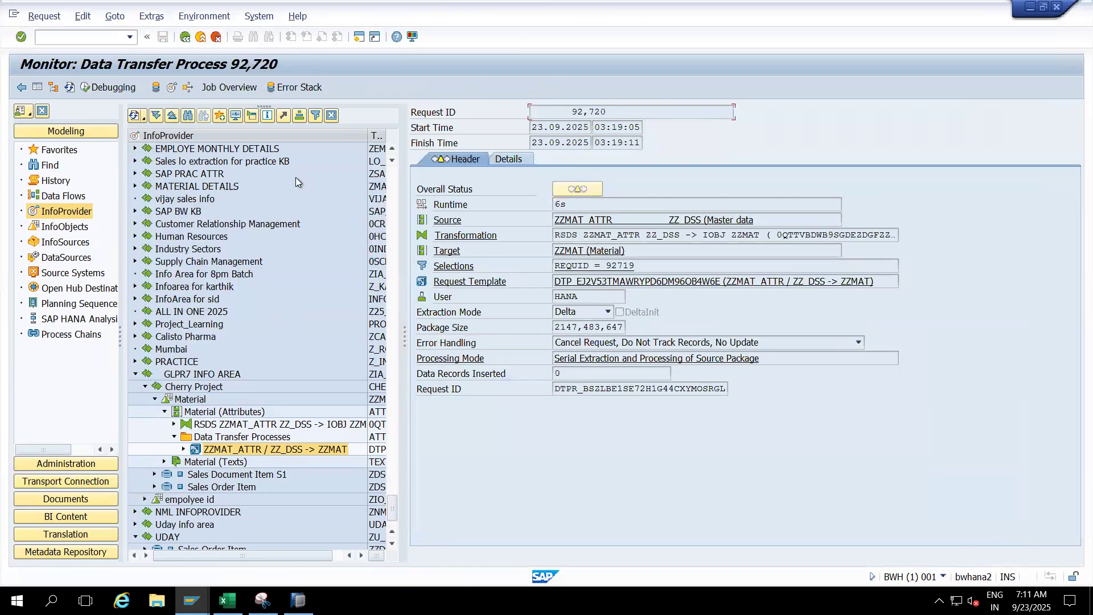
# - Refresh the transfer request and examine its details down to the attribute update of InfoObject ZZMAT in Data Package 1
pyautogui.click(70, 87)
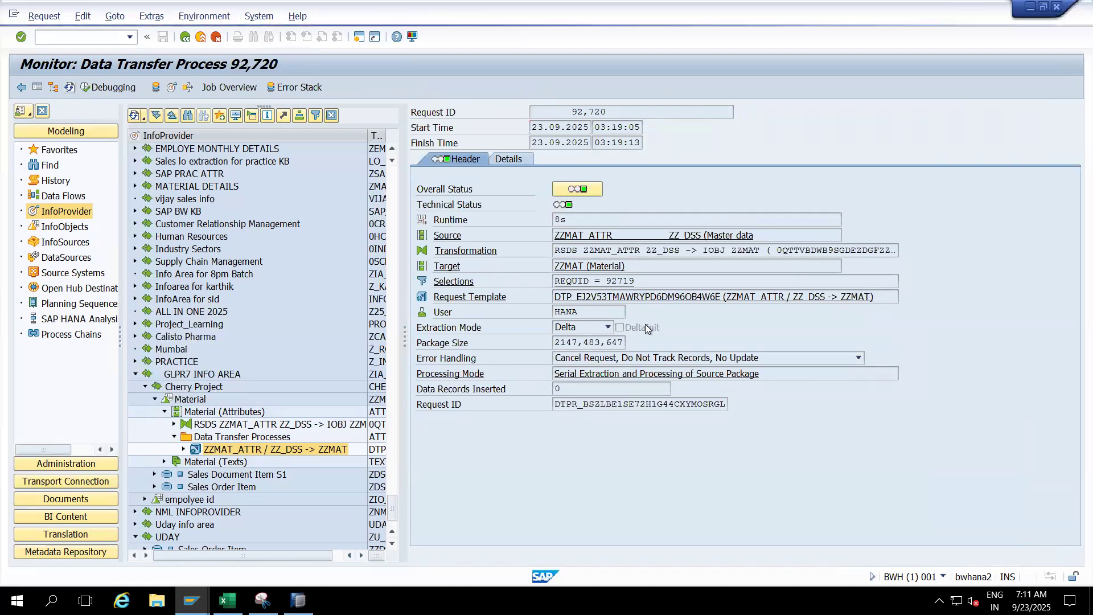
pyautogui.click(509, 160)
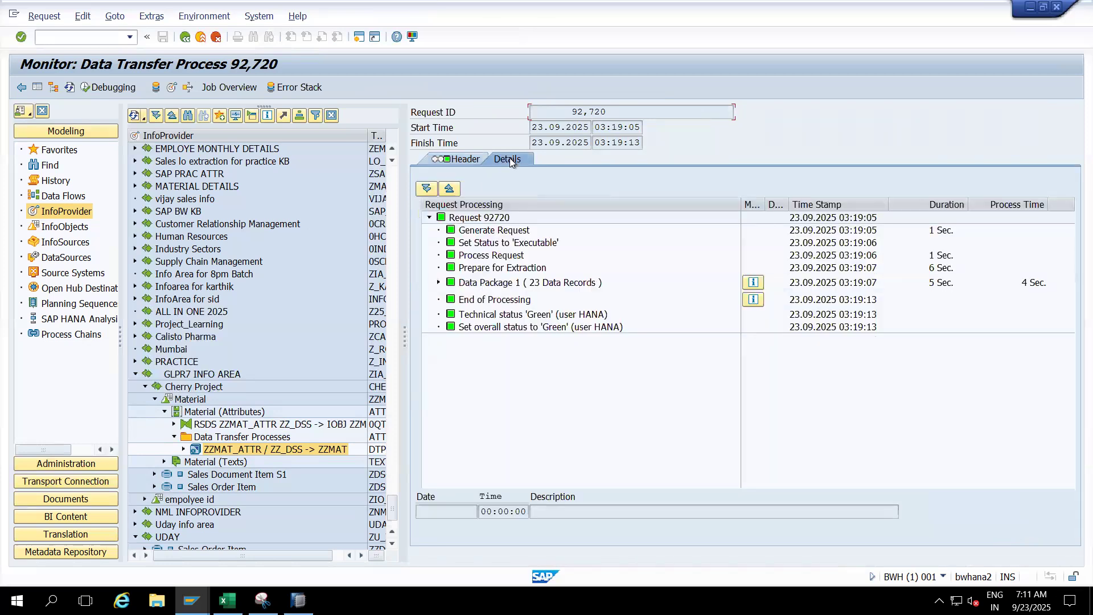
pyautogui.click(438, 283)
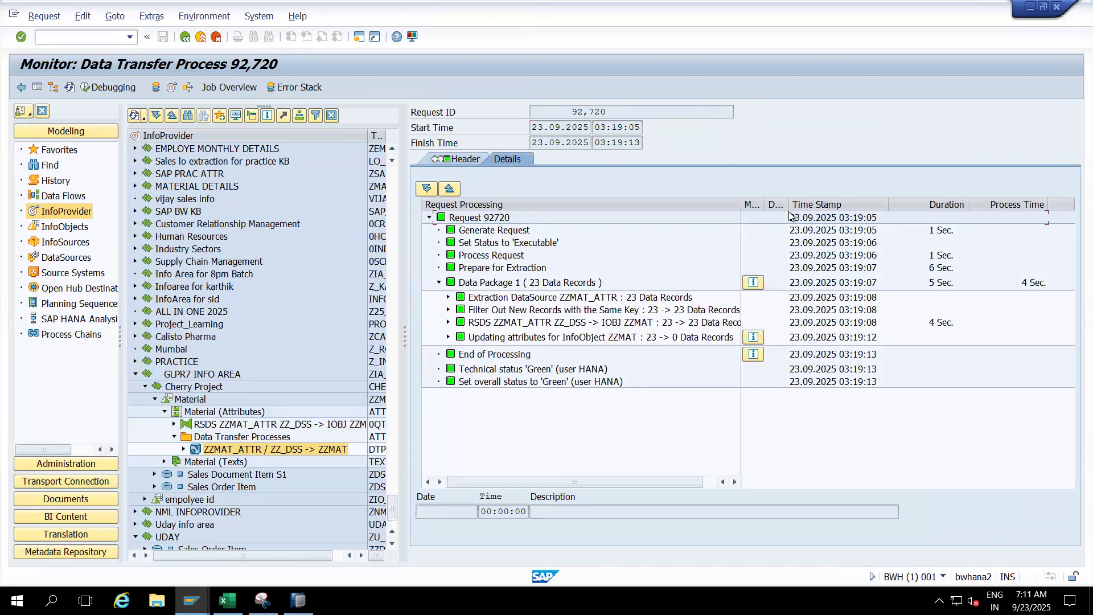
pyautogui.click(448, 337)
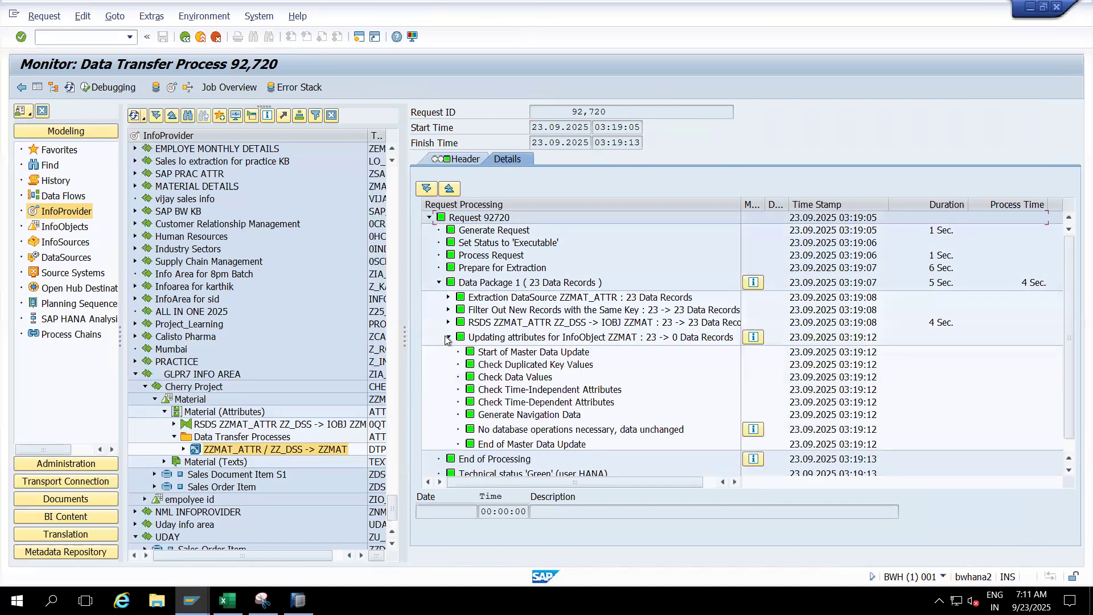
pyautogui.click(544, 353)
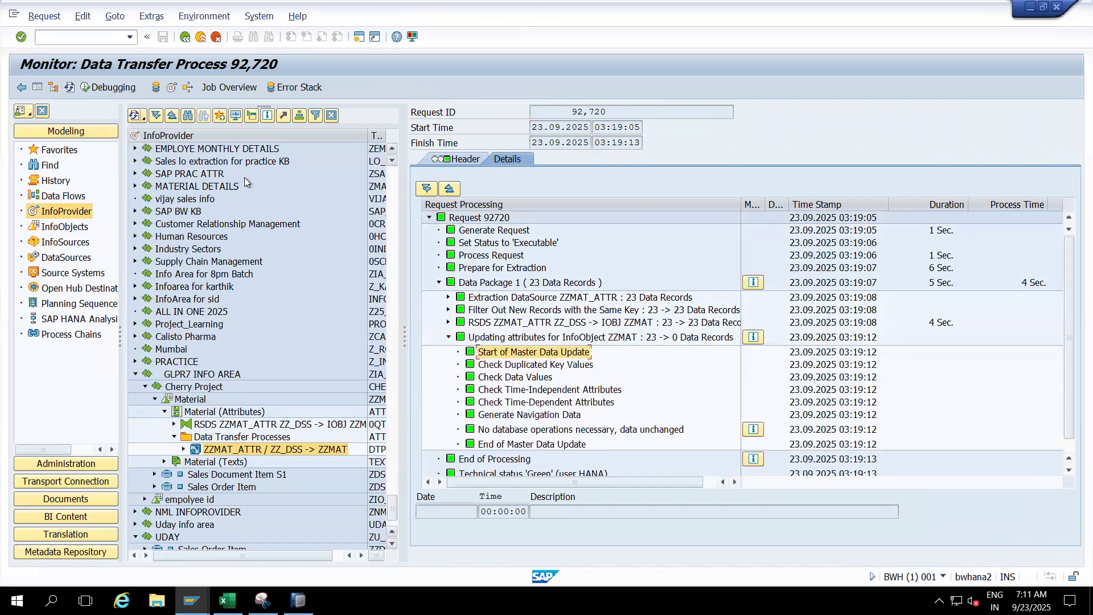
# - Check the load requests of ZZMAT in InfoProvider administration and return to the Data Warehousing Workbench
pyautogui.click(172, 87)
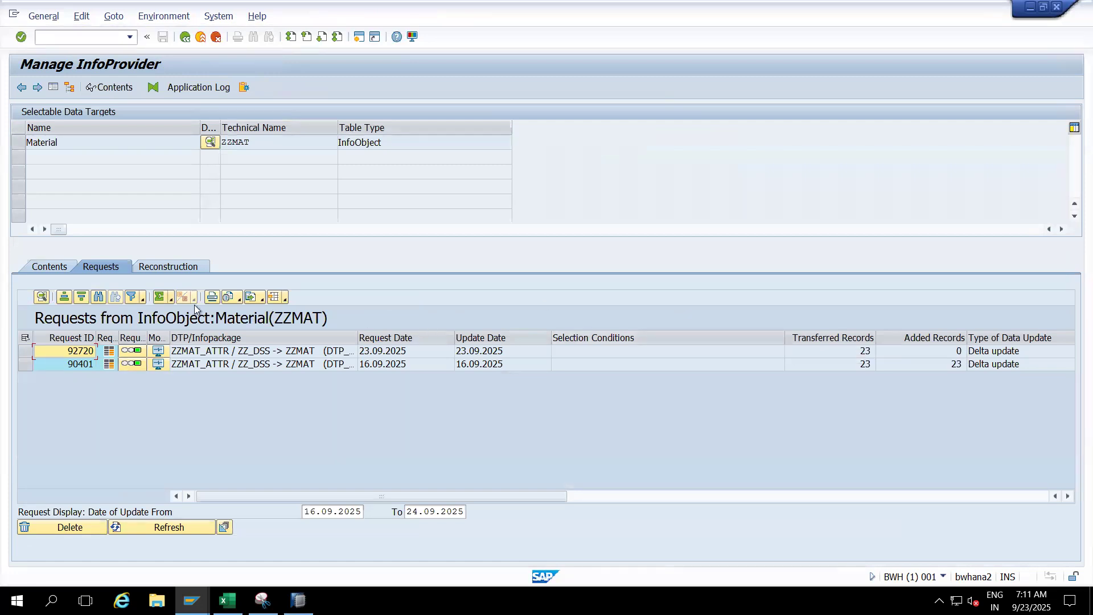
pyautogui.click(204, 36)
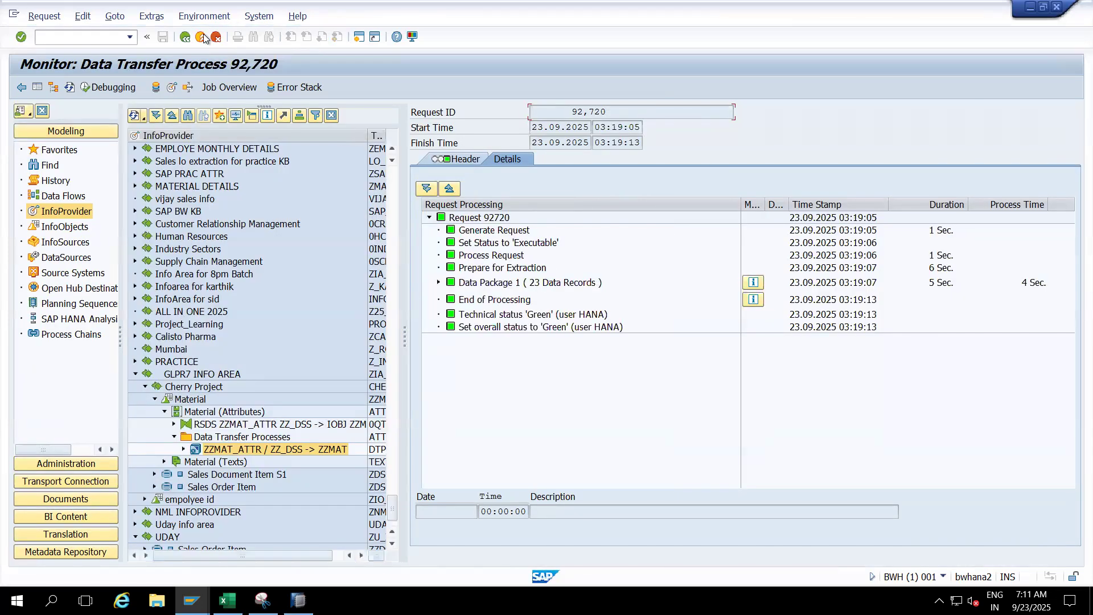
pyautogui.click(204, 37)
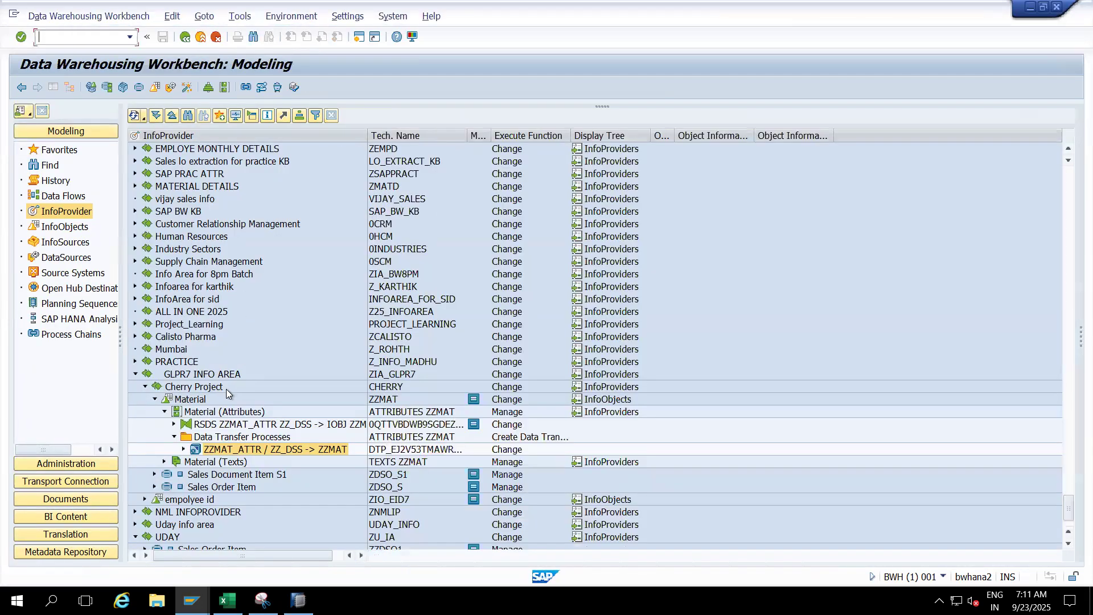
# - Copy the technical name ZZMAT and display that characteristic through the Edit InfoObjects transaction
pyautogui.click(380, 404)
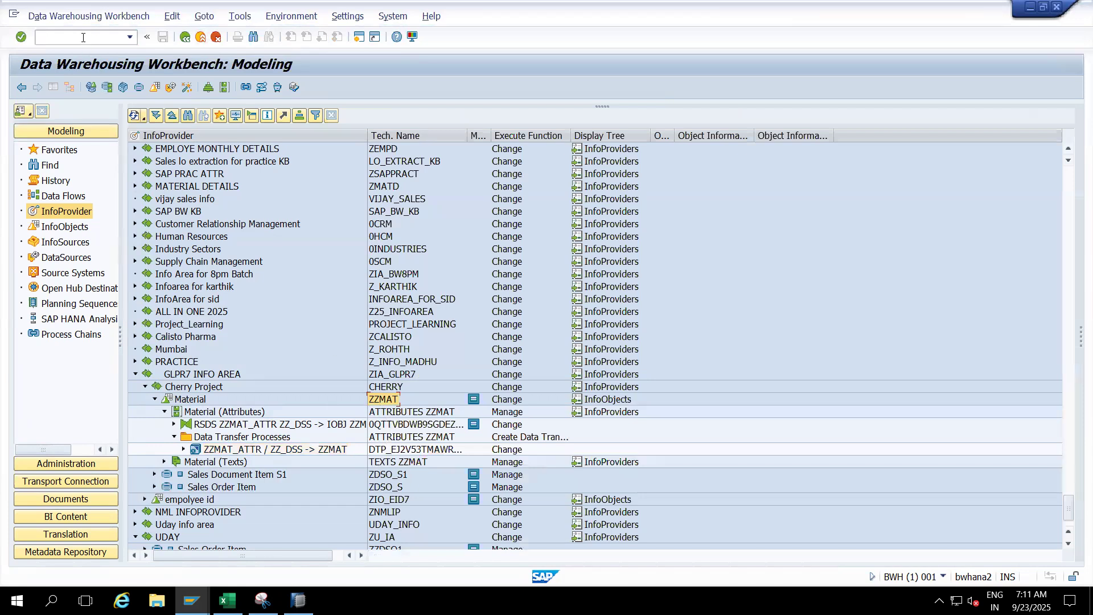
pyautogui.write('/nrsd1')
pyautogui.press('Return')
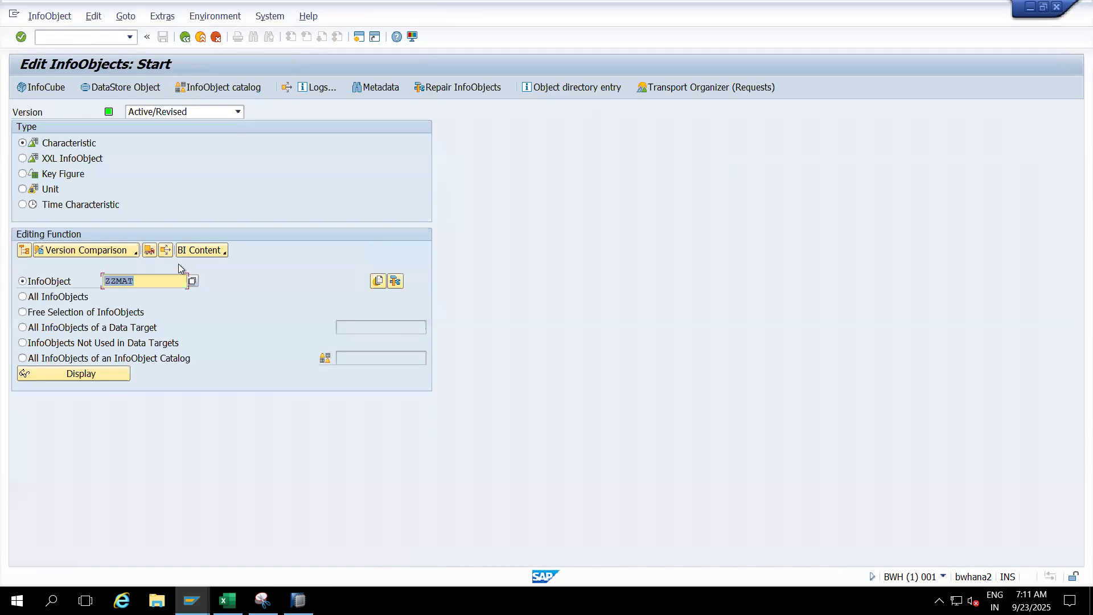
pyautogui.click(100, 373)
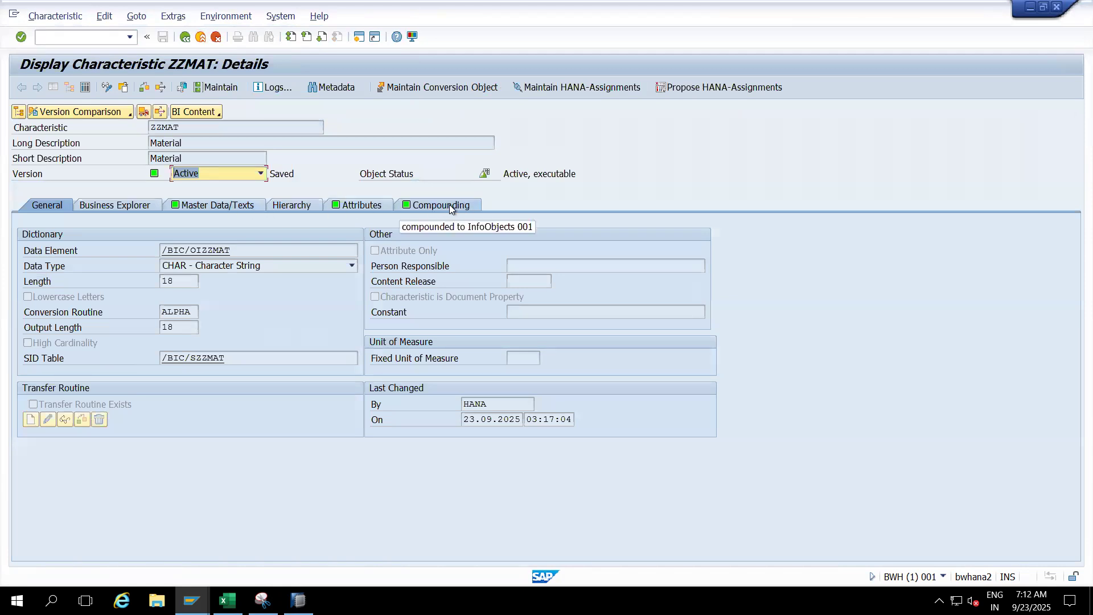
# - Review the LOG_SYS key field in master data table /BIC/PZZMAT, and check ZZMAT's compounding with 0LOG_SYS
pyautogui.click(236, 206)
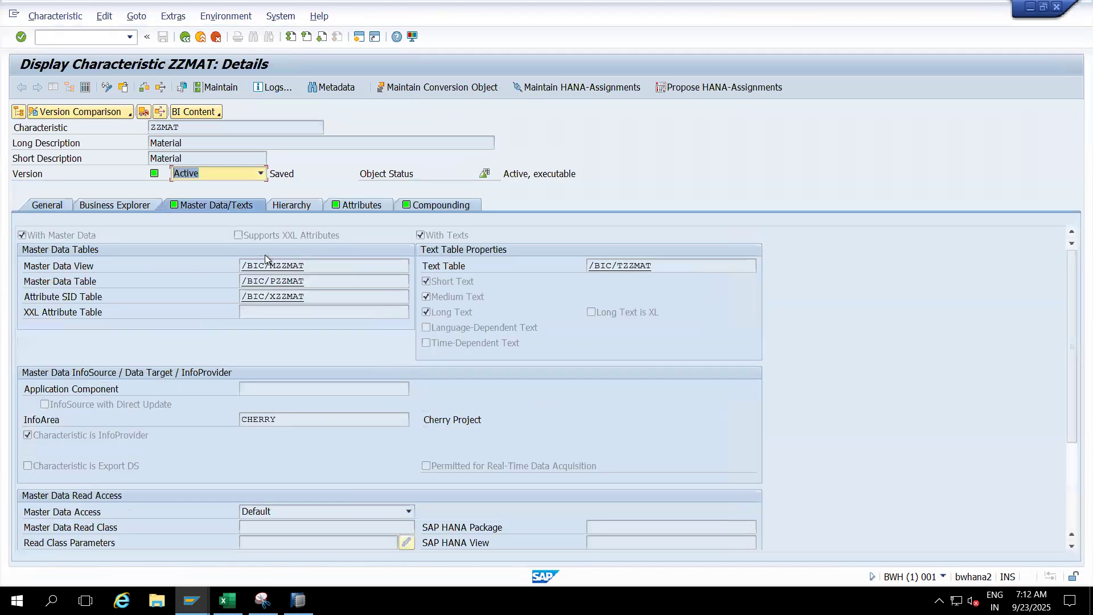
pyautogui.doubleClick(279, 280)
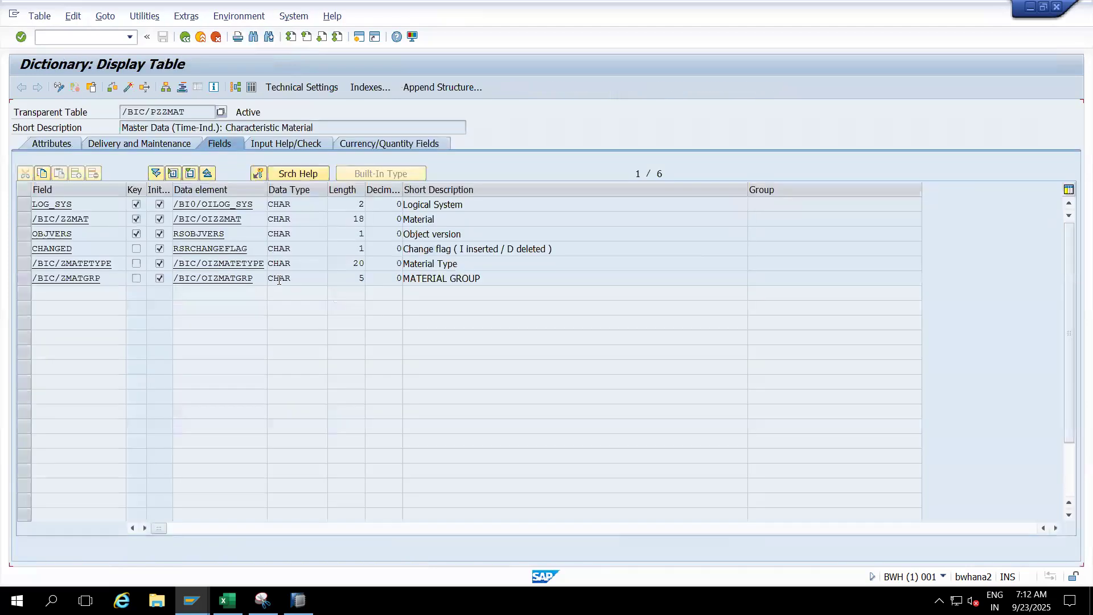
pyautogui.click(23, 206)
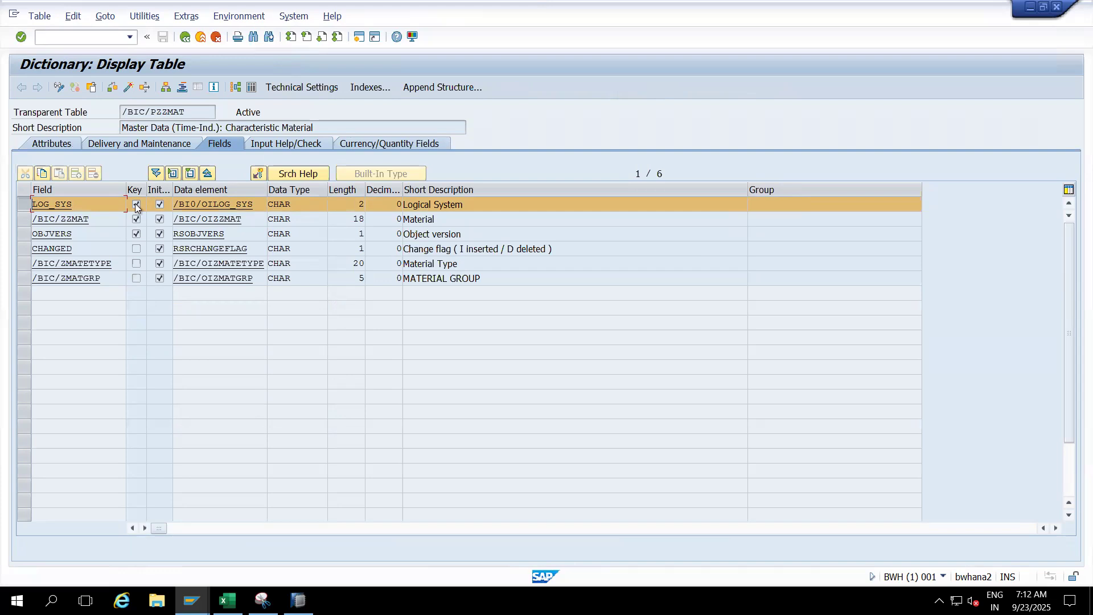
pyautogui.click(185, 36)
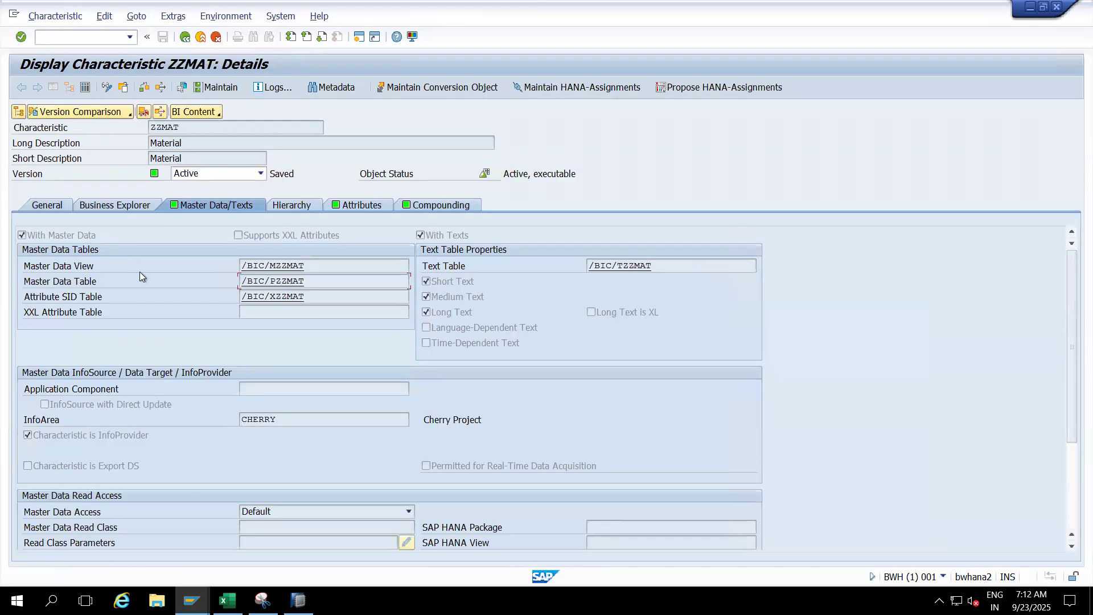
pyautogui.click(432, 204)
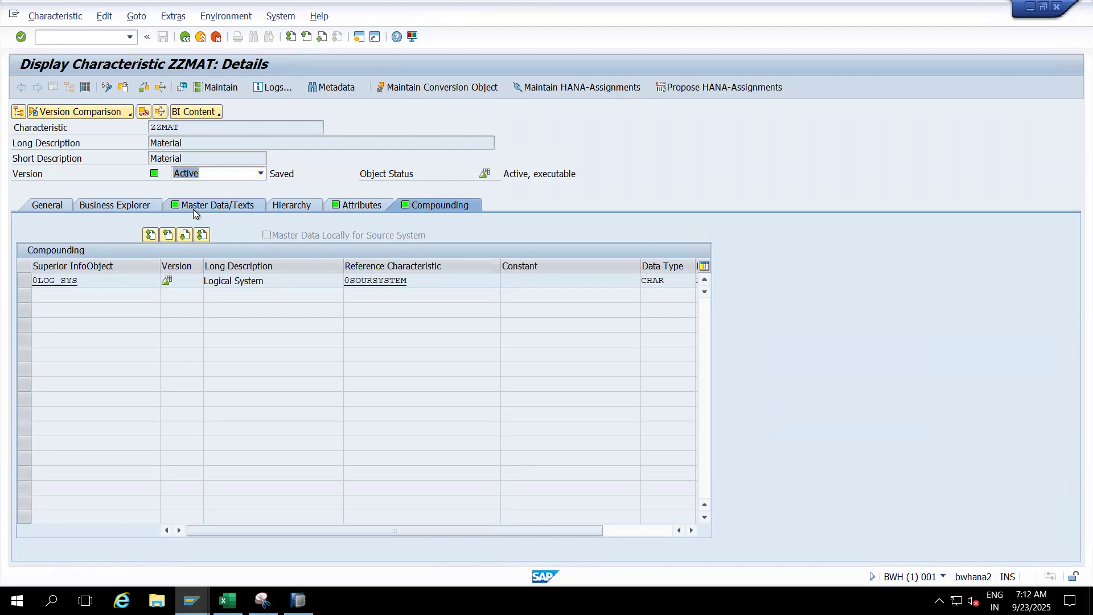
# - Reopen master data table /BIC/PZZMAT from ZZMAT's master data settings and display all of its entries
pyautogui.click(221, 206)
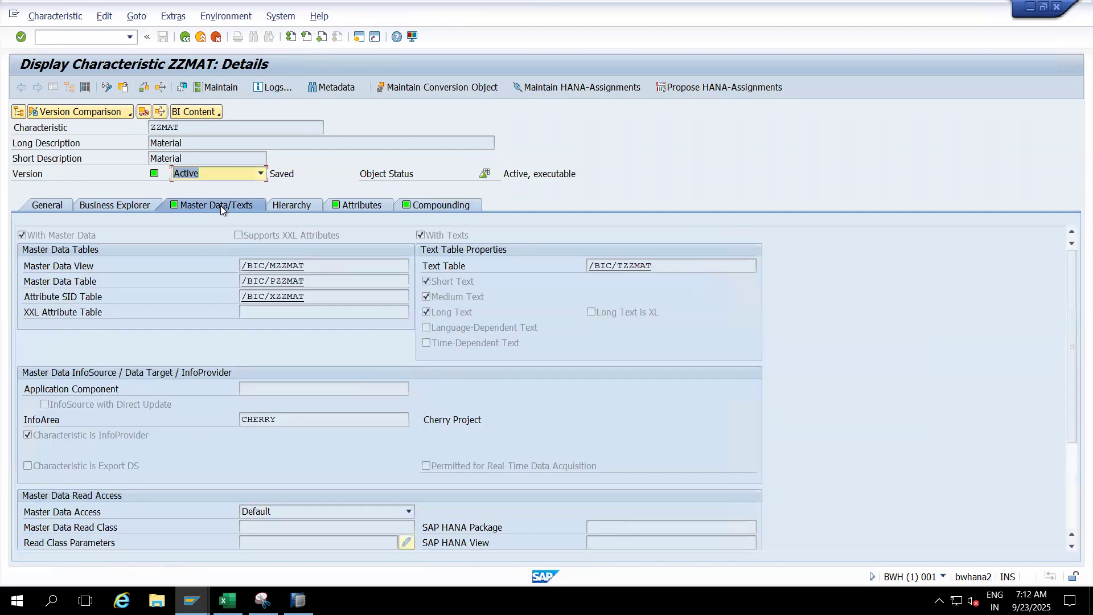
pyautogui.doubleClick(267, 280)
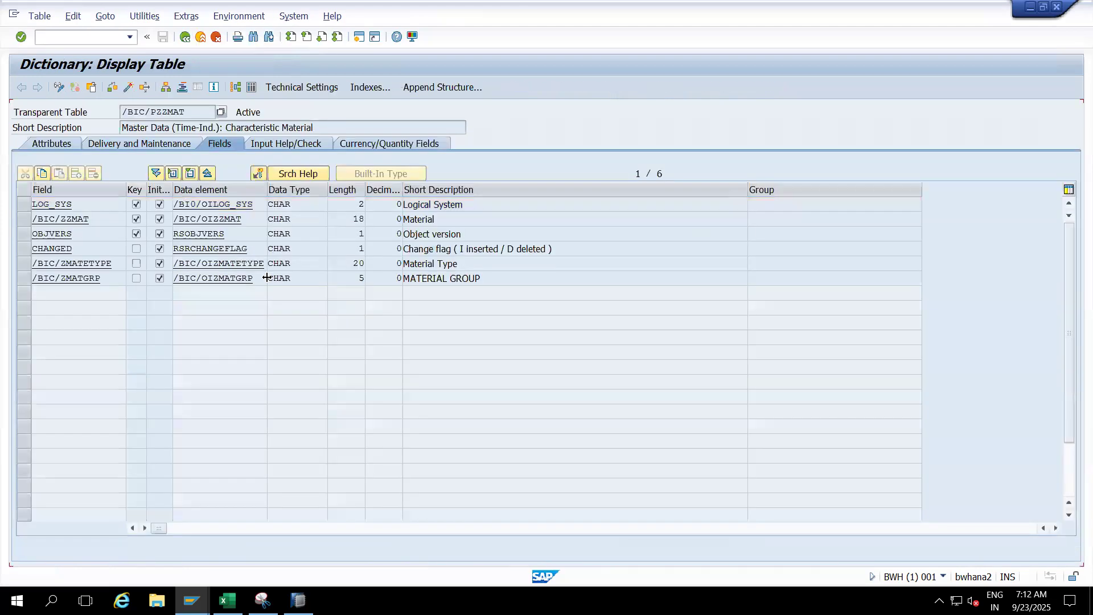
pyautogui.click(251, 86)
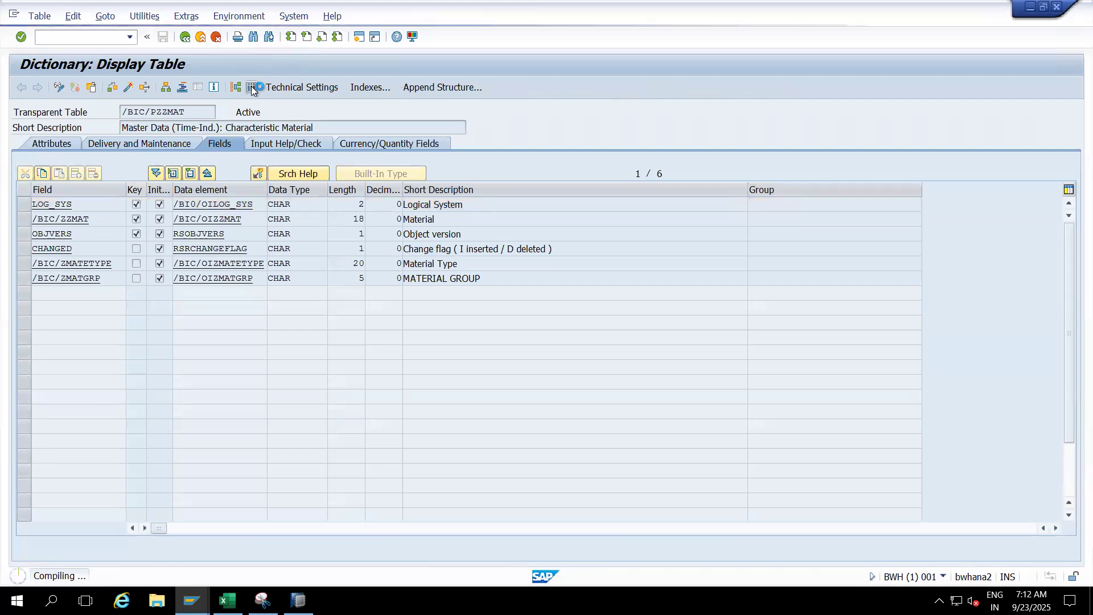
pyautogui.click(21, 87)
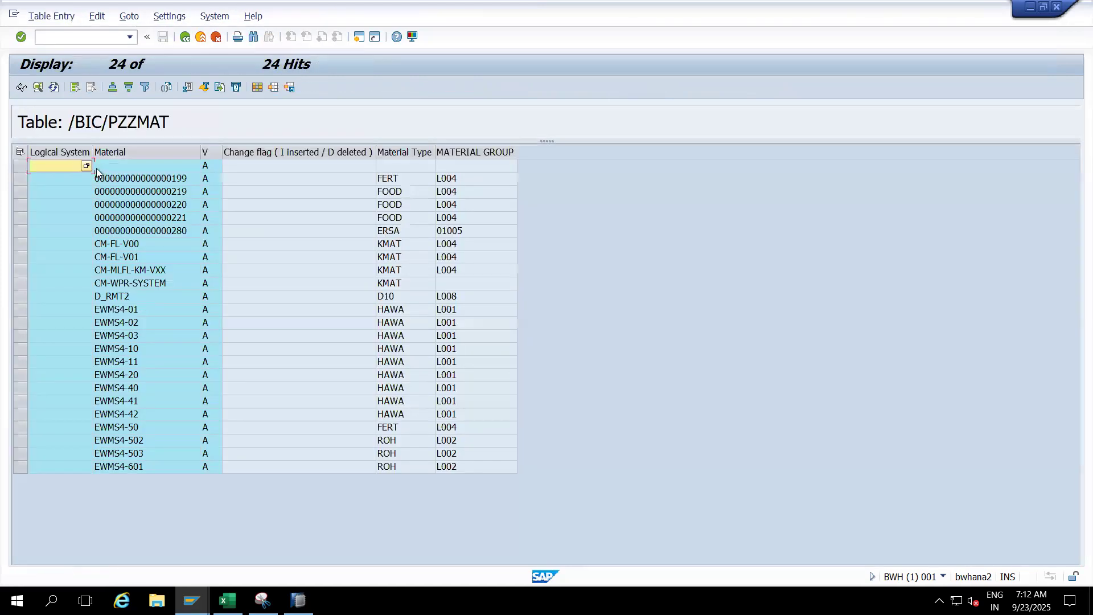
# - Widen the Logical System column of /BIC/PZZMAT and examine its values for the first material rows
pyautogui.moveTo(91, 156); pyautogui.dragTo(126, 155)
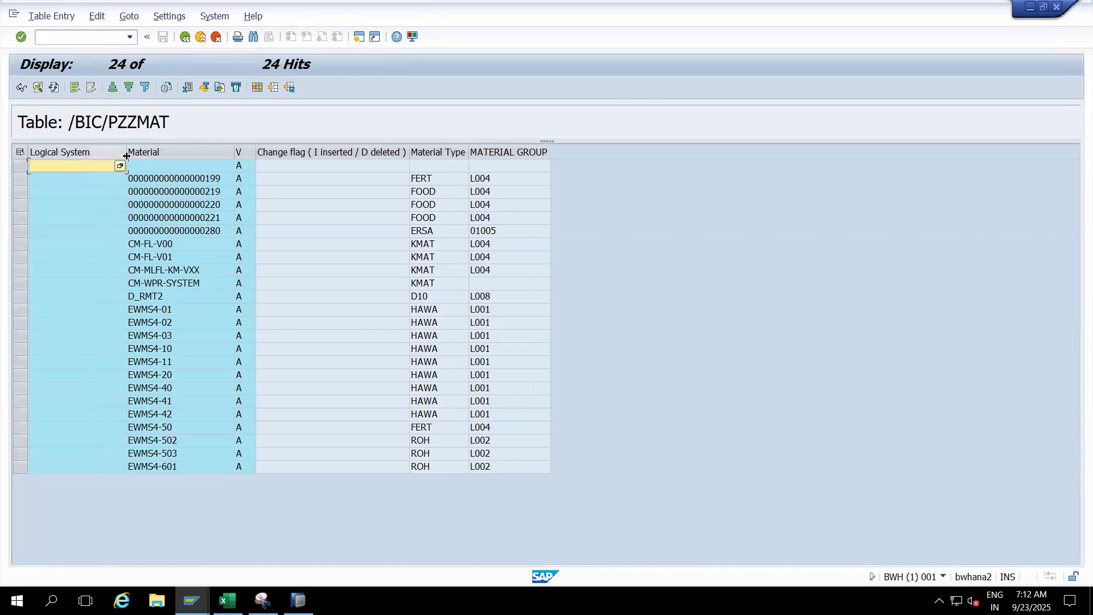
pyautogui.click(96, 156)
pyautogui.click(77, 180)
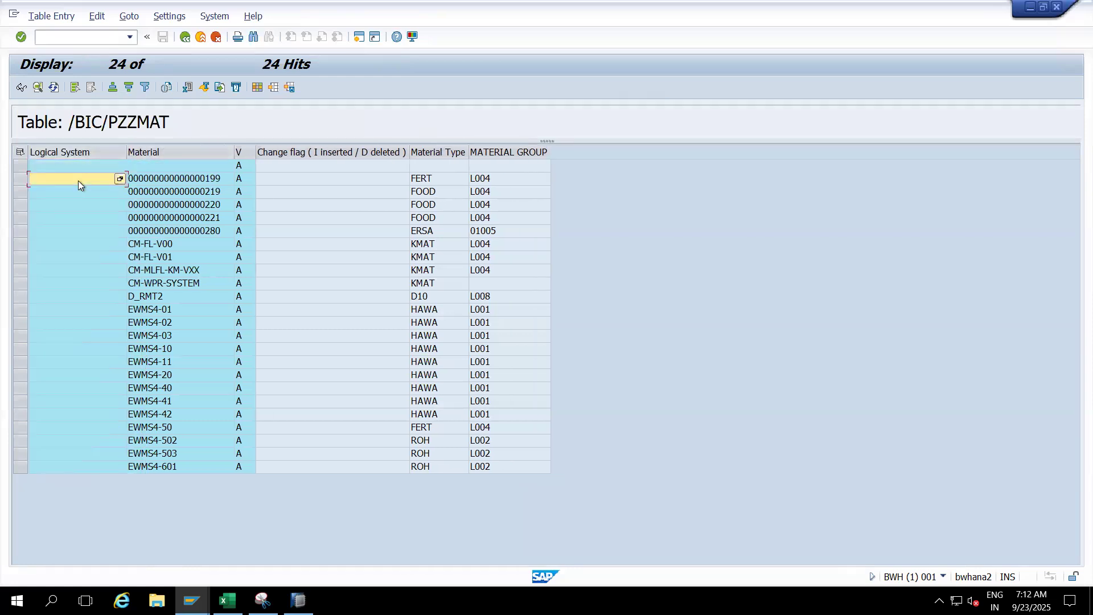
pyautogui.click(77, 194)
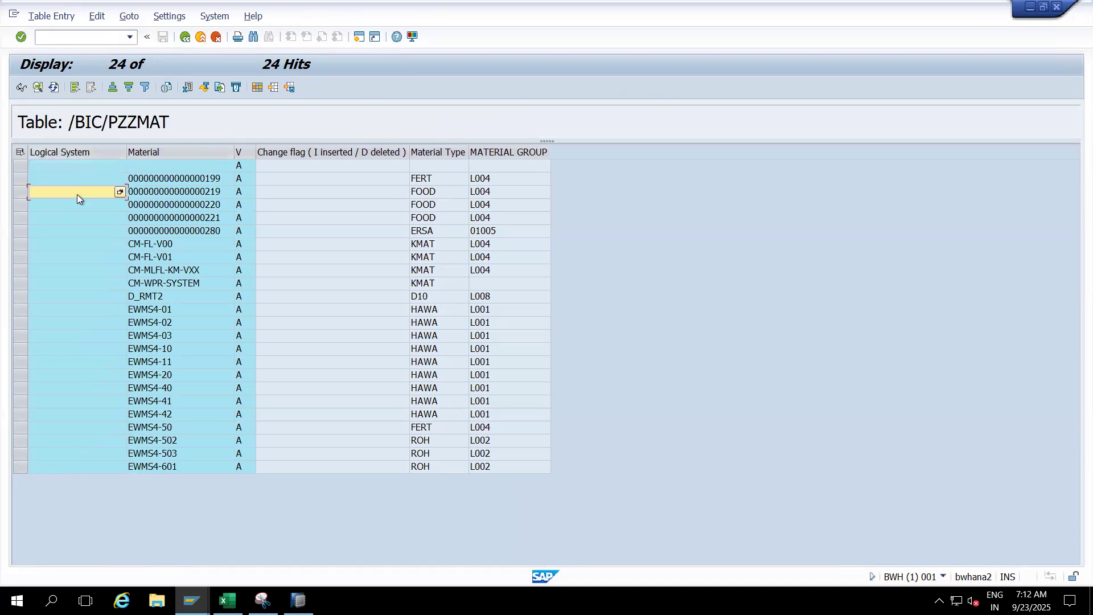
pyautogui.click(76, 206)
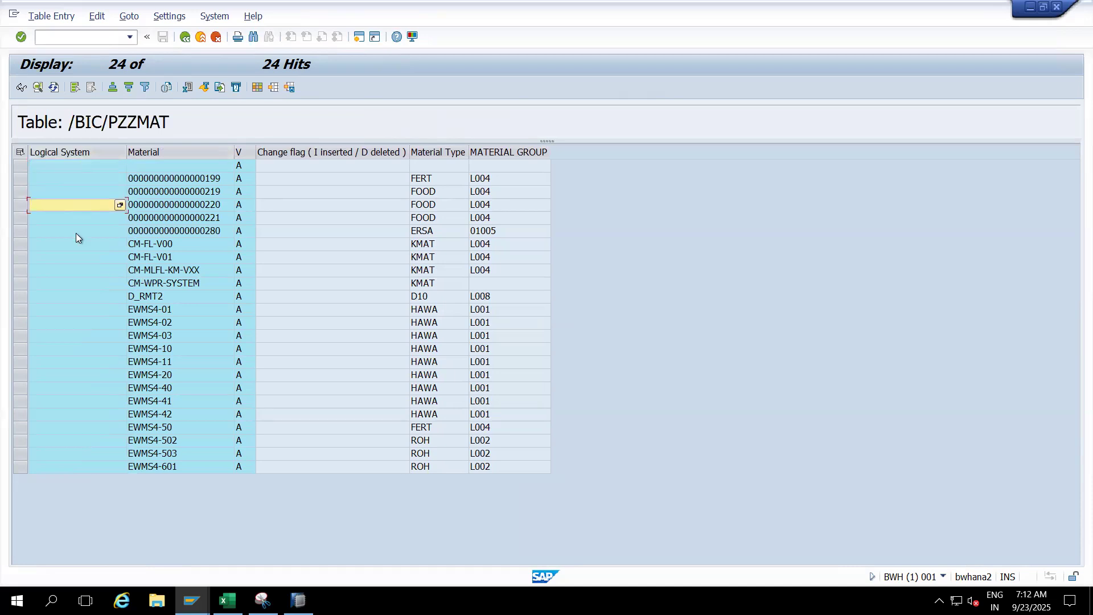
# - Examine individual material rows in /BIC/PZZMAT, including materials 219, 199 and CM-WPR-SYSTEM, for their Logical System values
pyautogui.click(136, 207)
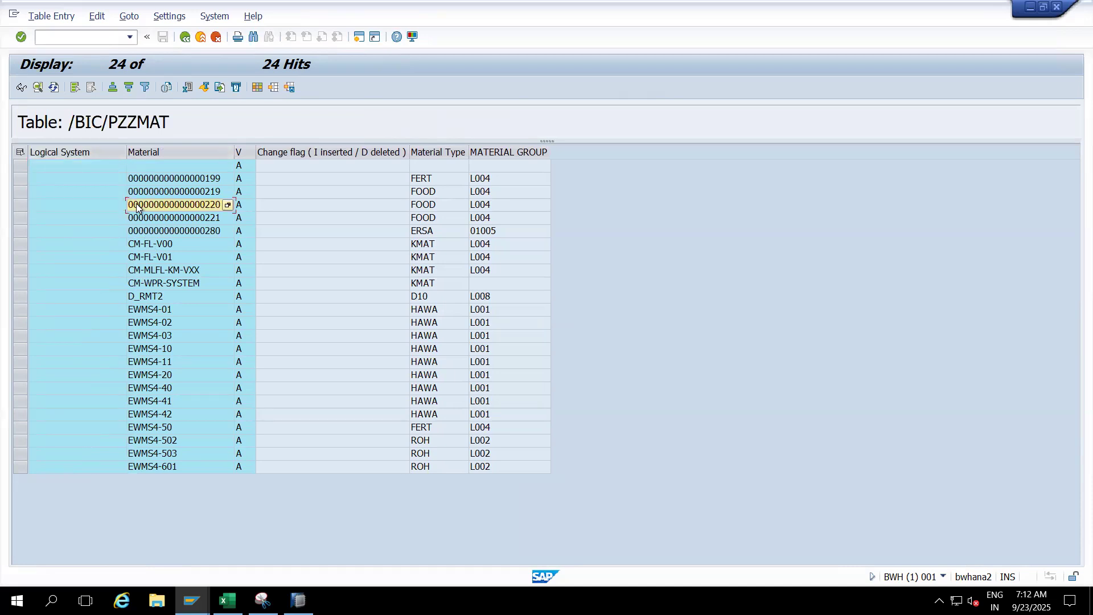
pyautogui.click(21, 203)
pyautogui.click(20, 194)
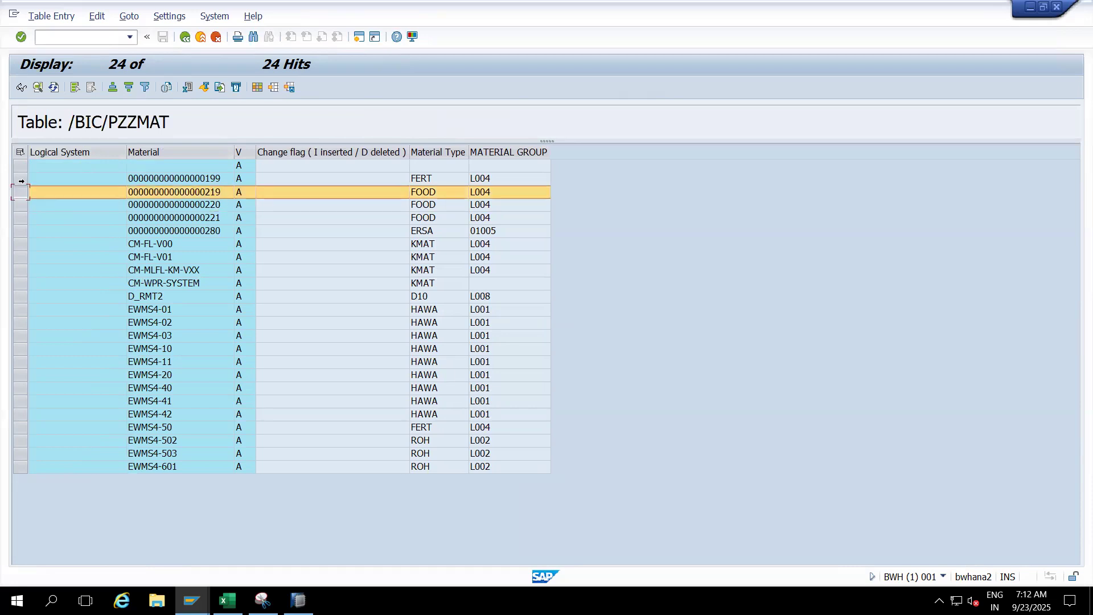
pyautogui.click(20, 182)
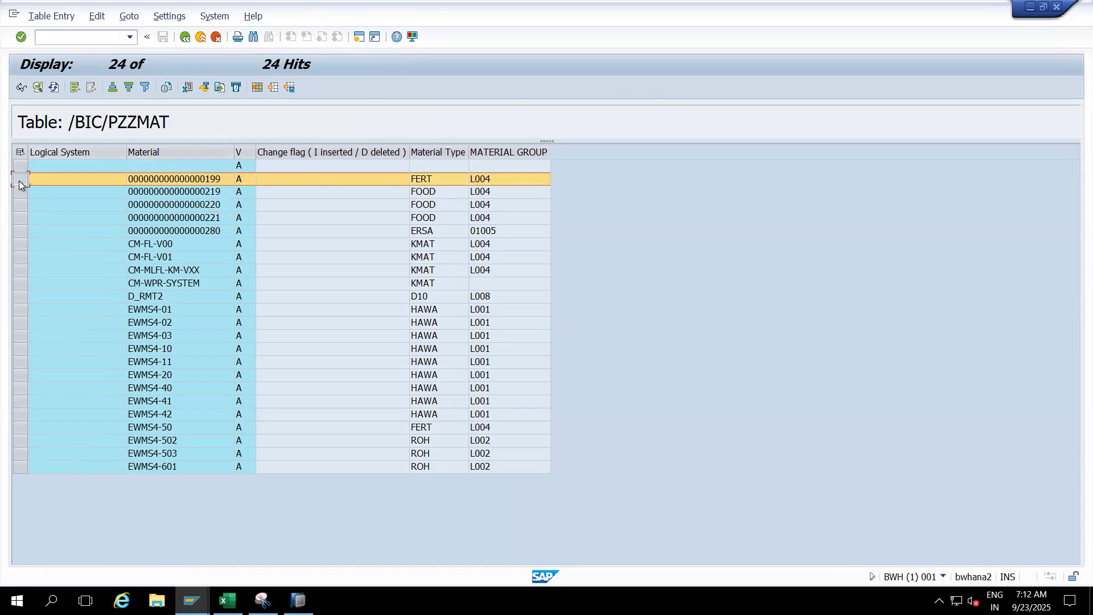
pyautogui.click(21, 284)
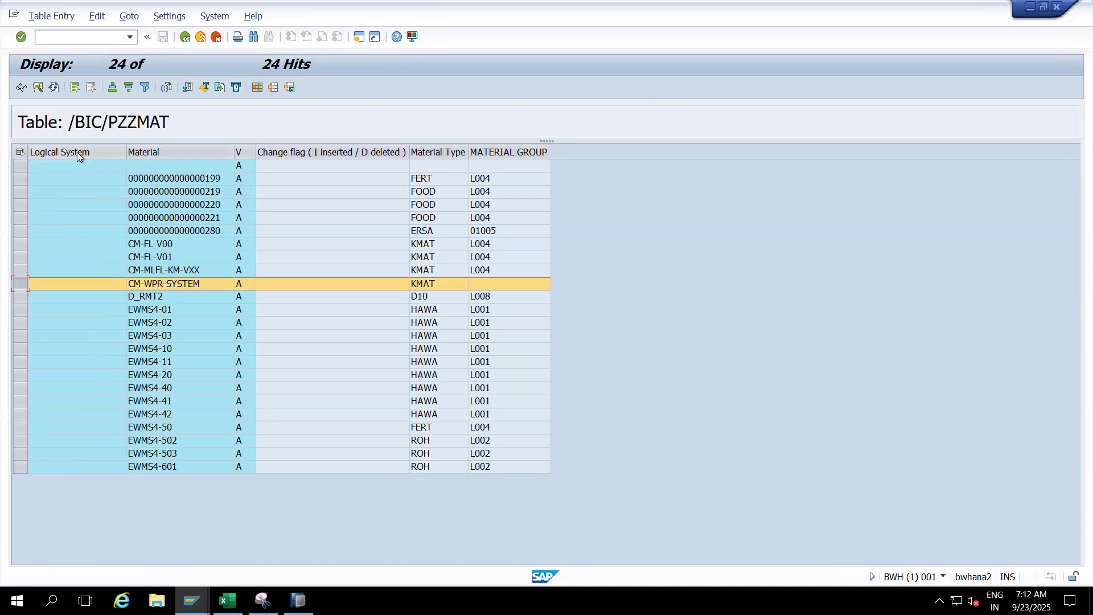
# - Compare the Logical System and Material key columns with the Material Type and MATERIAL GROUP attributes, and recheck the rows of materials 199 and 219
pyautogui.click(36, 152)
pyautogui.click(155, 153)
pyautogui.click(100, 155)
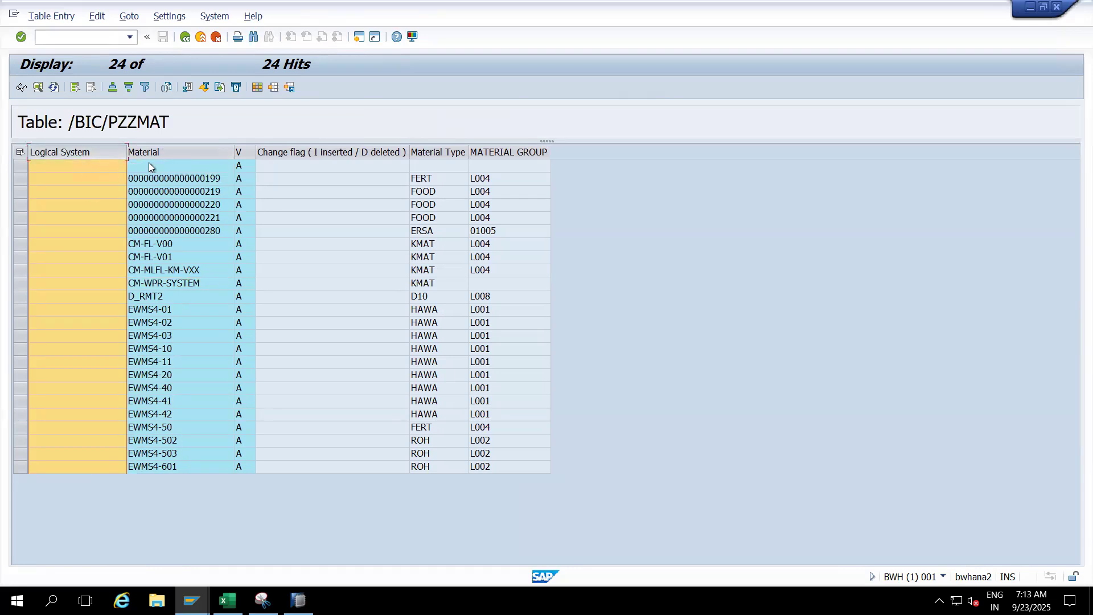
pyautogui.click(149, 166)
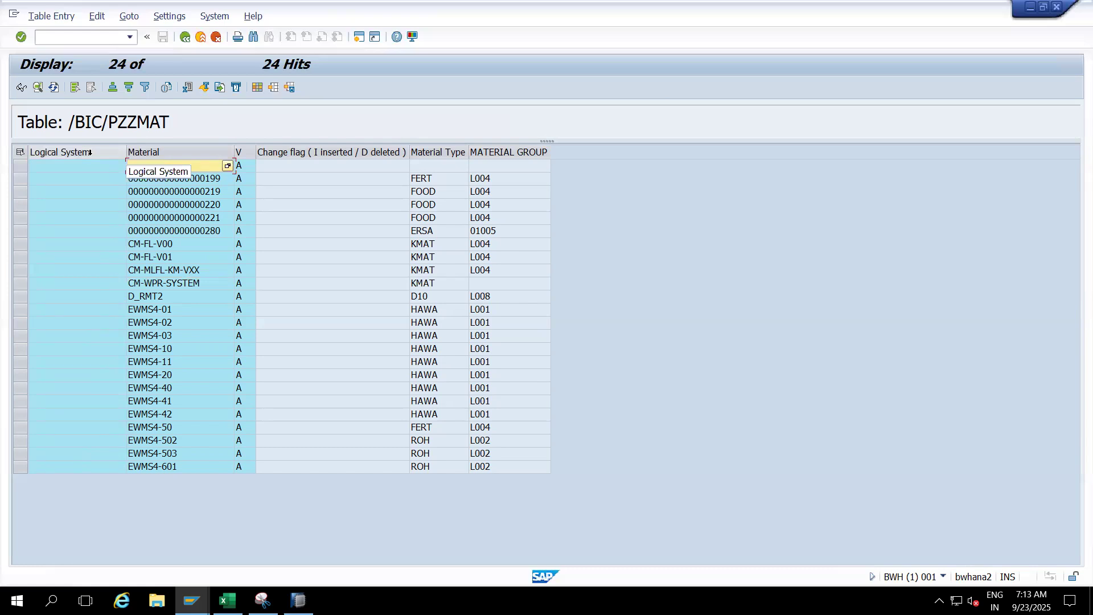
pyautogui.click(439, 152)
pyautogui.click(507, 152)
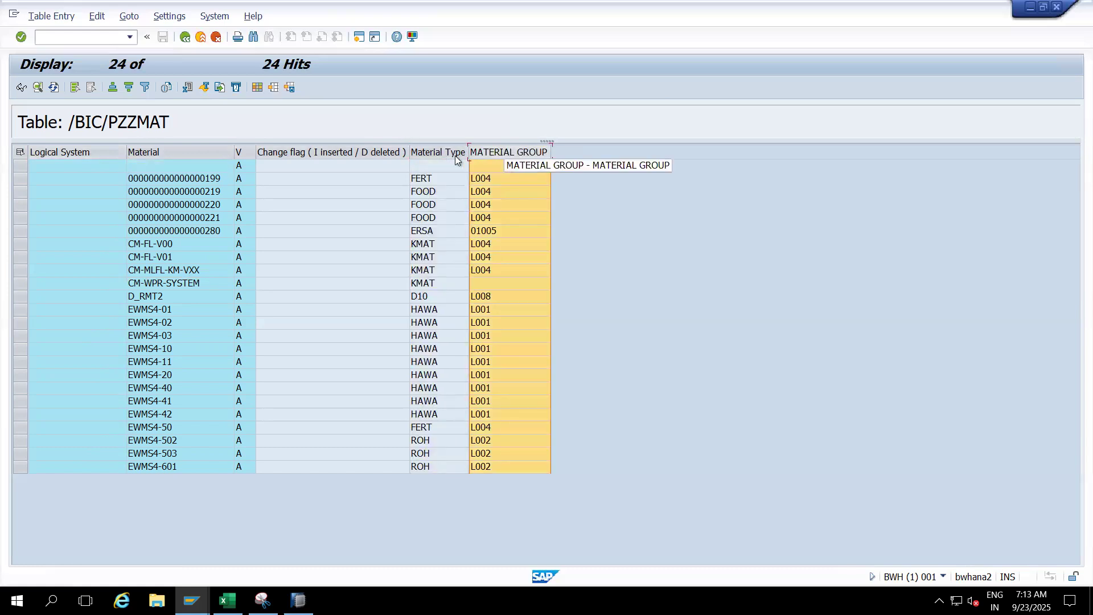
pyautogui.click(452, 152)
pyautogui.click(506, 150)
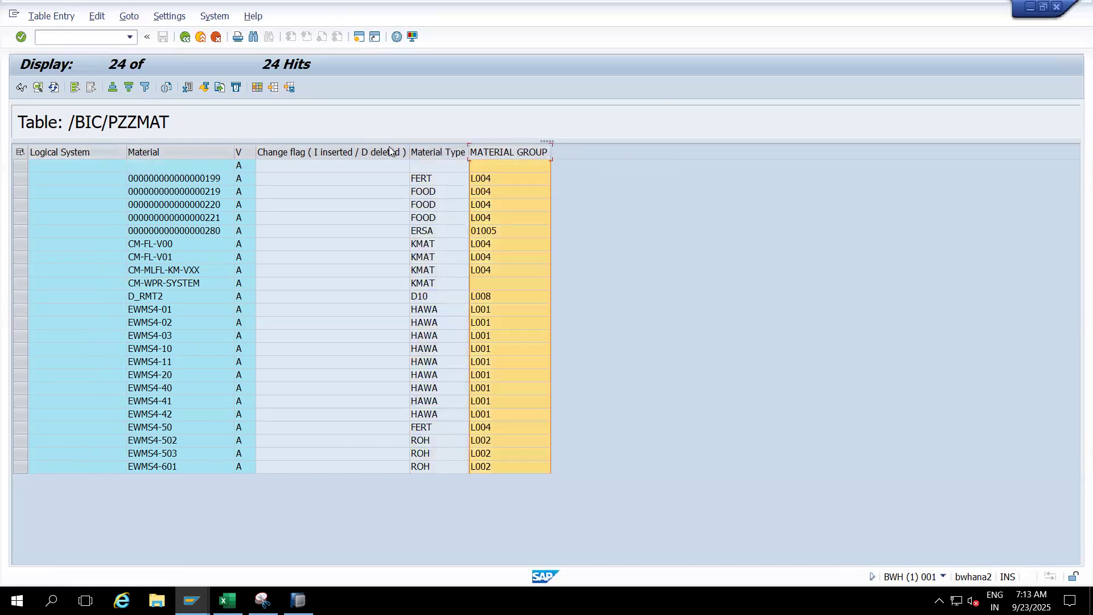
pyautogui.click(190, 153)
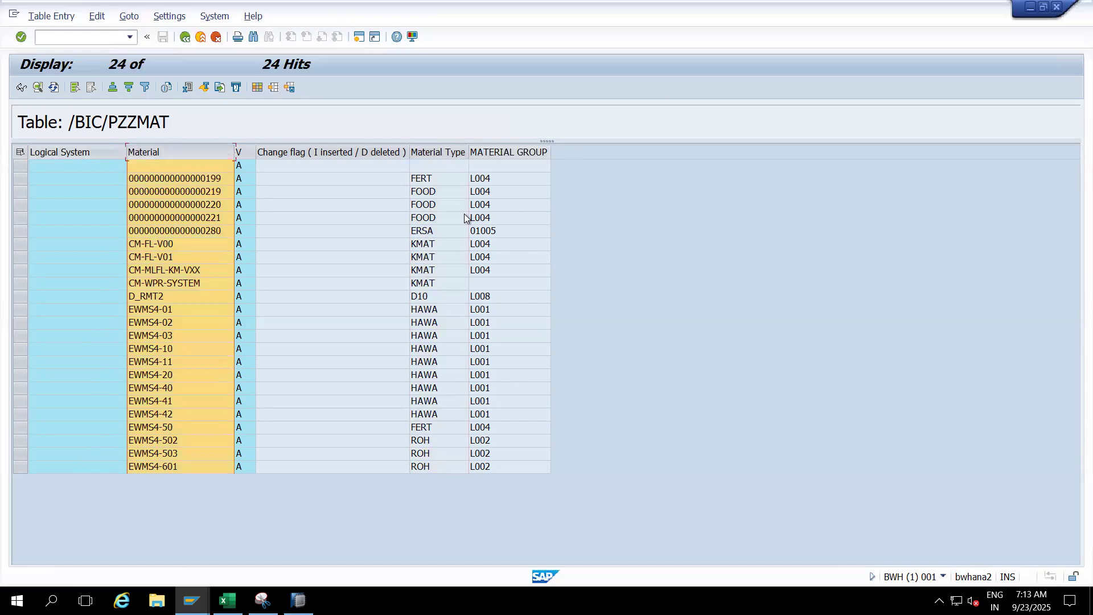
pyautogui.click(57, 152)
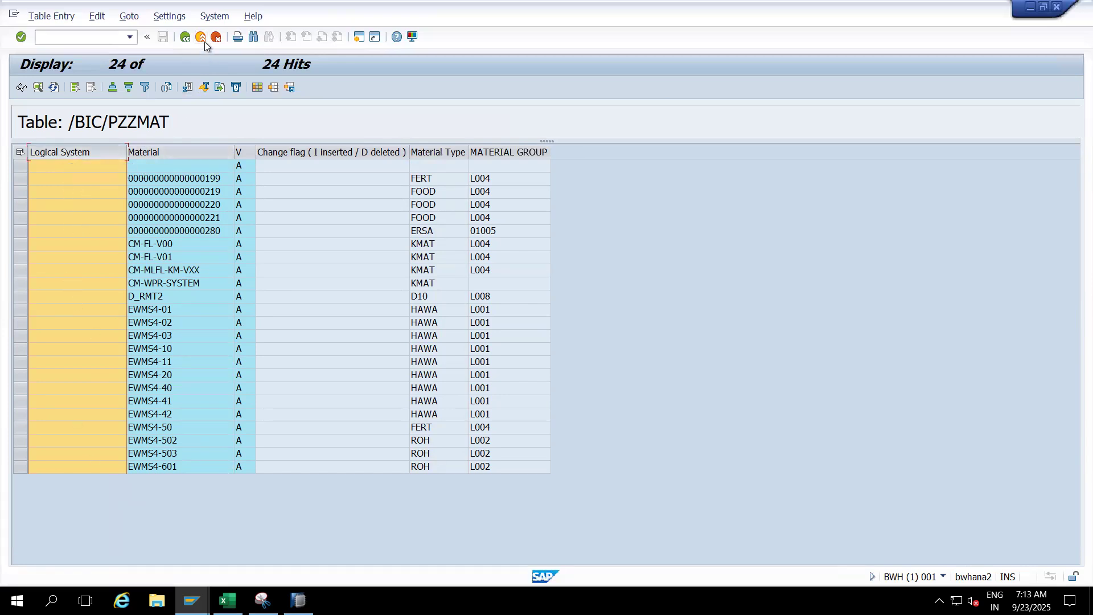
pyautogui.click(154, 203)
pyautogui.click(20, 178)
pyautogui.click(20, 192)
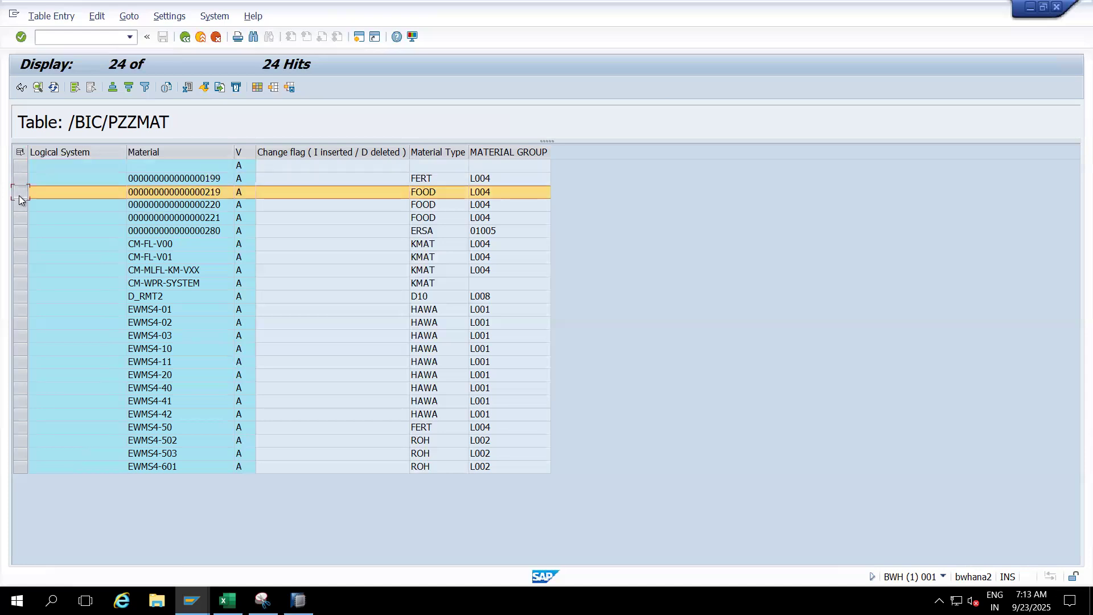
# - Switch to the Excel notes and review ZZMAT and the source system list ECC1, ECC2, S41, S42 and Orcale in rows 63 and 64
pyautogui.click(228, 600)
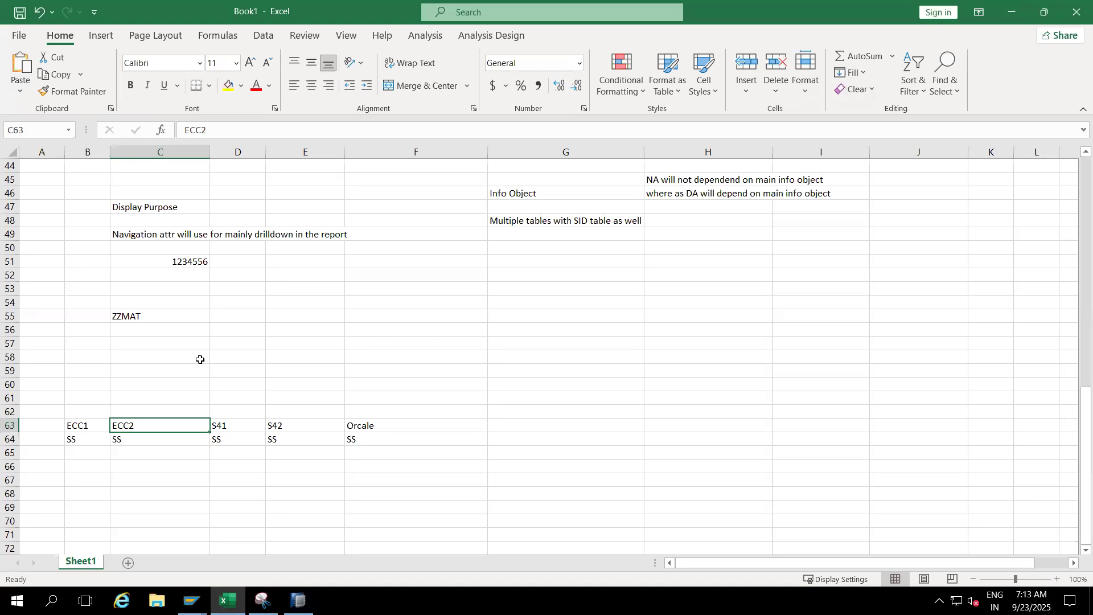
pyautogui.click(143, 314)
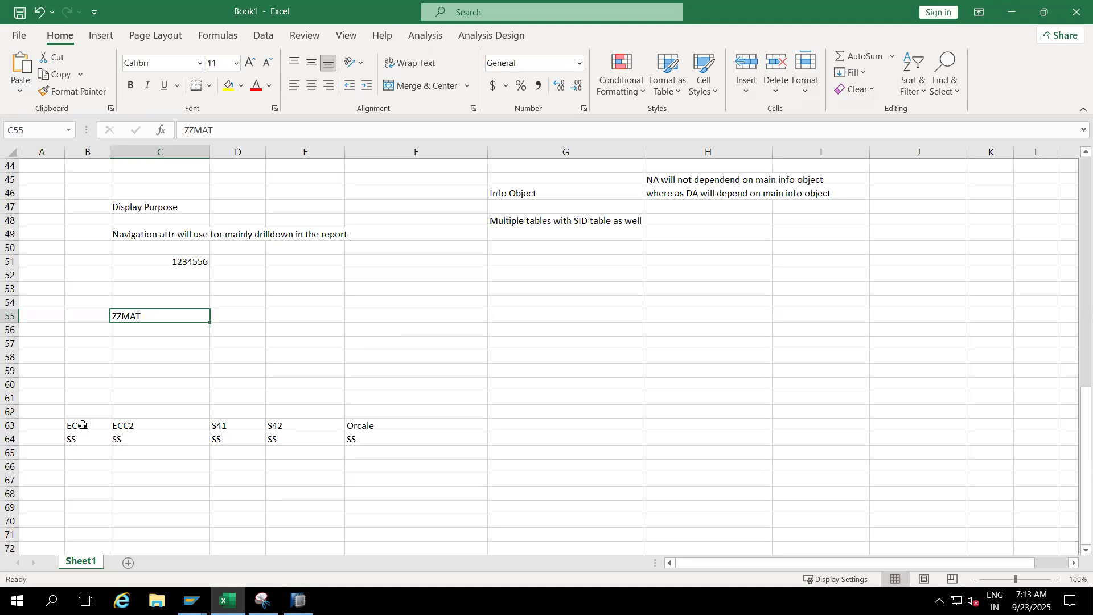
pyautogui.moveTo(83, 424); pyautogui.dragTo(369, 447)
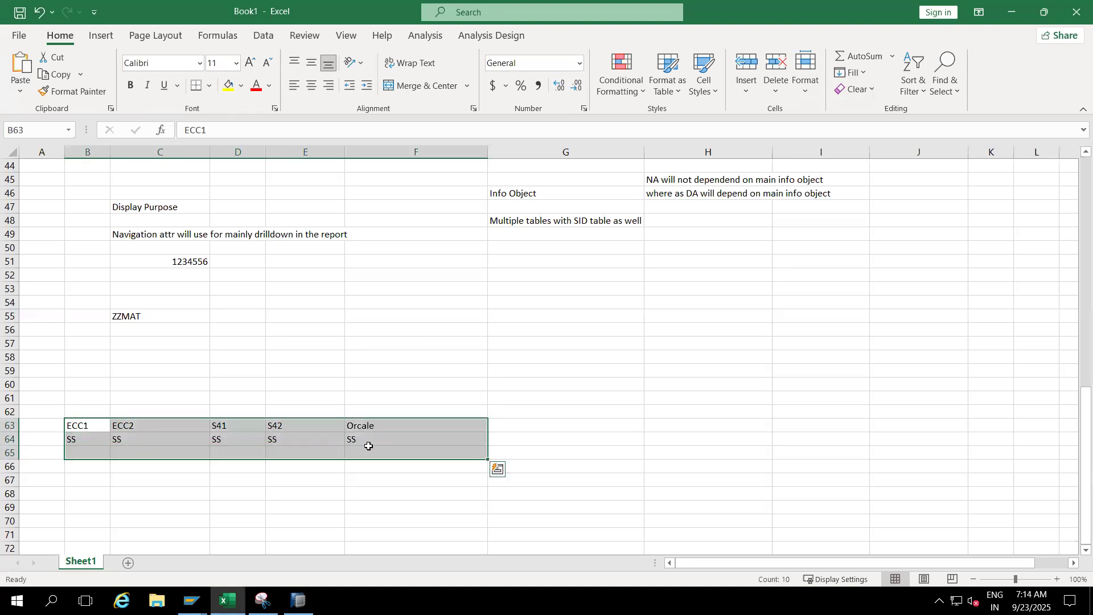
pyautogui.click(369, 446)
pyautogui.click(101, 425)
pyautogui.moveTo(112, 426); pyautogui.dragTo(369, 437)
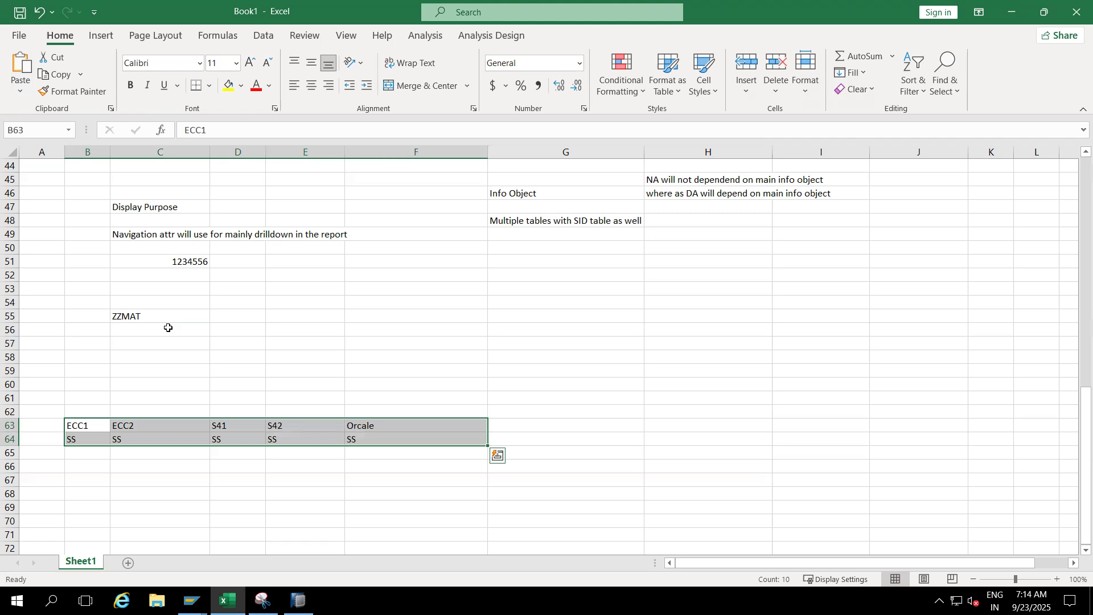
# - Enter an example record in row 53 with a person's name in G53, INDIA in H53 and 101 in I53
pyautogui.click(604, 294)
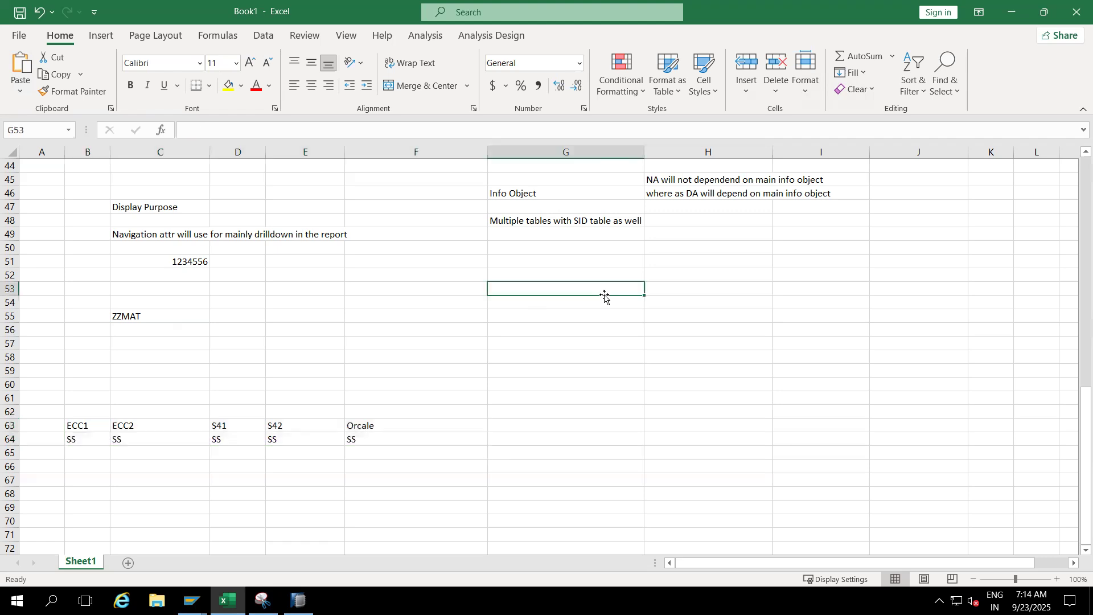
pyautogui.write('RA')
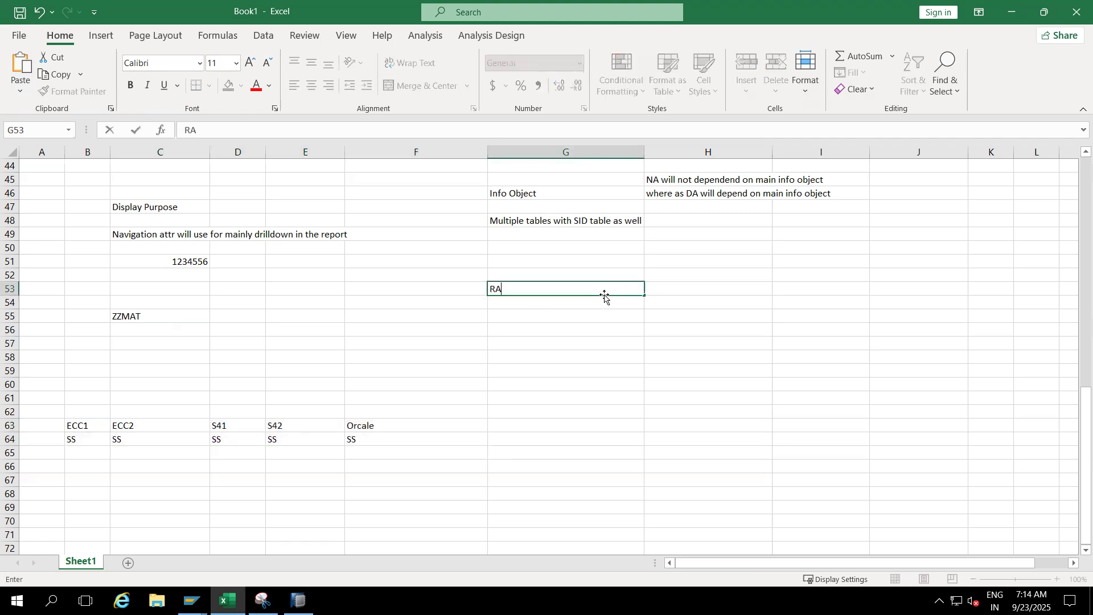
pyautogui.write('JASEKHER')
pyautogui.click(687, 284)
pyautogui.write('INDIA')
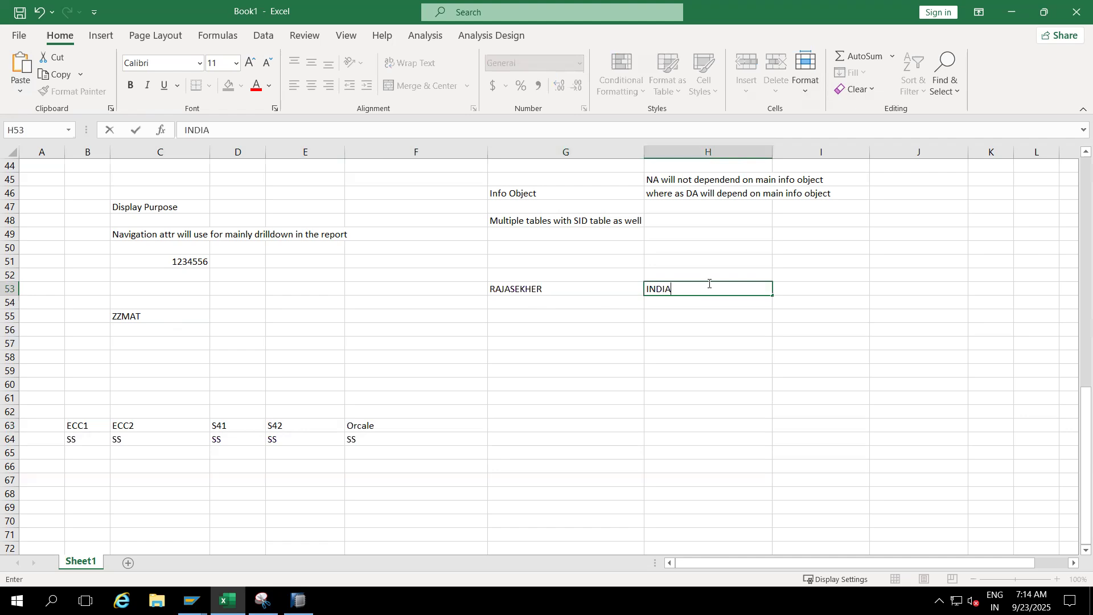
pyautogui.click(803, 289)
pyautogui.write('101')
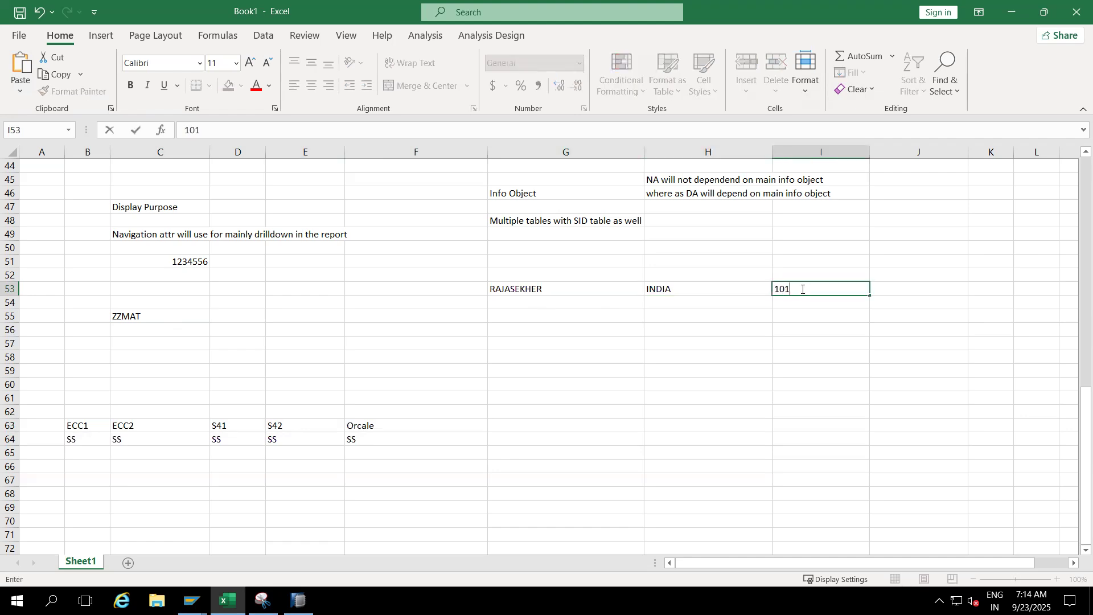
pyautogui.click(903, 288)
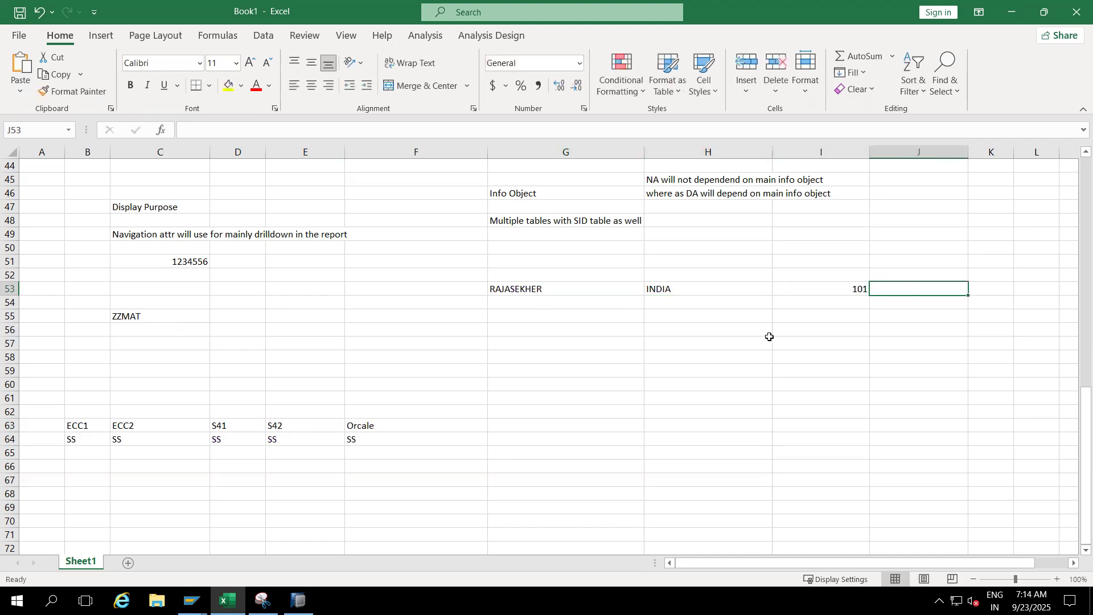
# - Add a second record in row 58 with the name copied from G53, US in H58 and 101 in I58
pyautogui.click(529, 344)
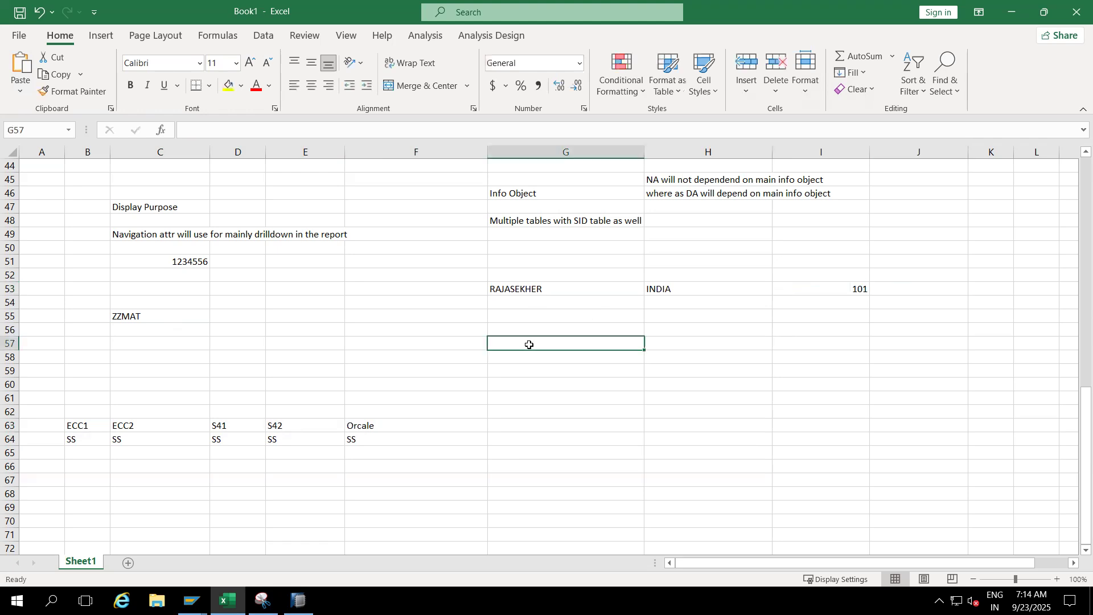
pyautogui.click(515, 290)
pyautogui.hotkey('ctrl', 'c')
pyautogui.click(520, 354)
pyautogui.hotkey('ctrl', 'v')
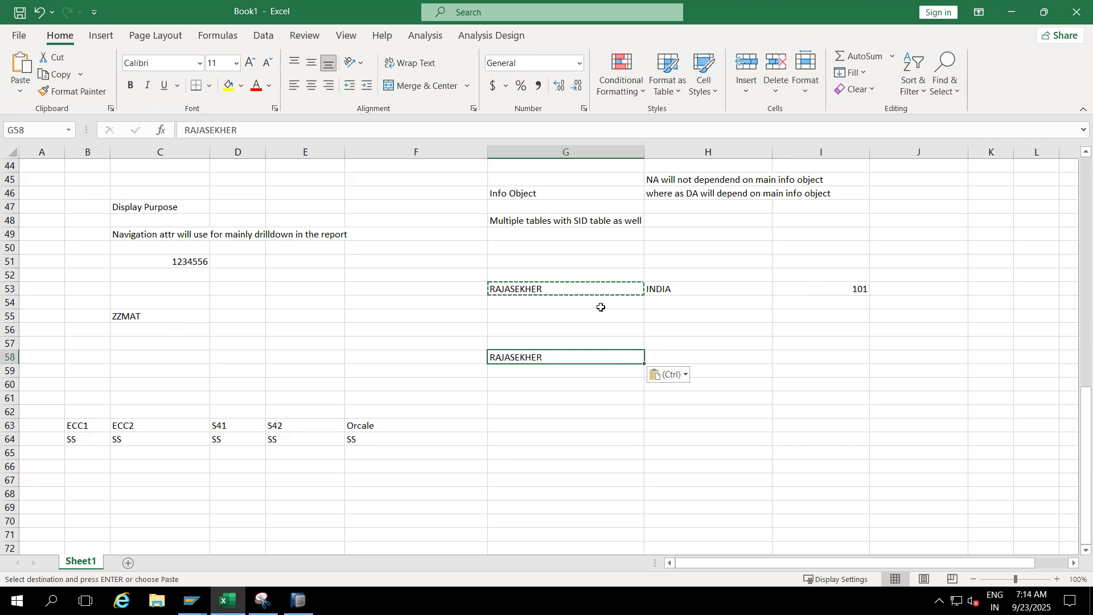
pyautogui.click(674, 355)
pyautogui.write('US')
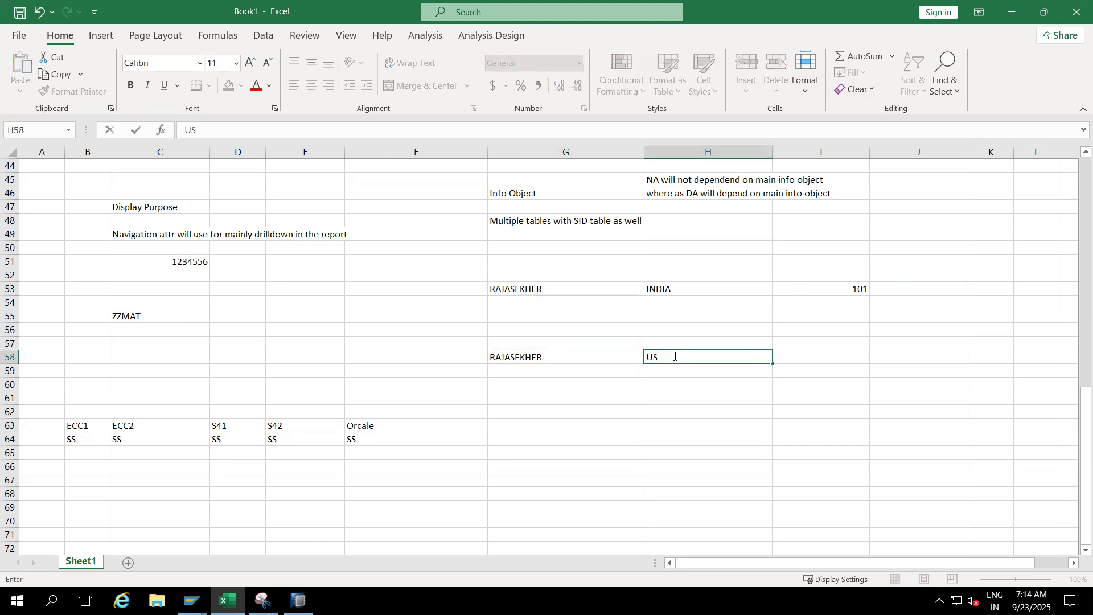
pyautogui.click(858, 359)
pyautogui.write('101')
pyautogui.click(809, 436)
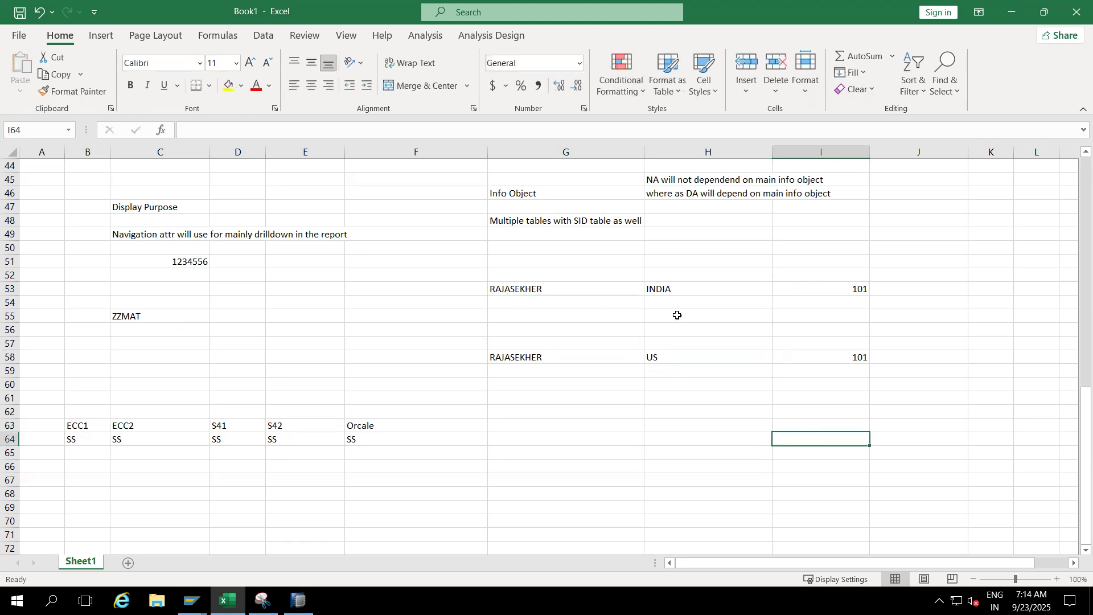
# - Move the country values INDIA and US from H53:H58 to G64:G69 and compare the two records without them
pyautogui.moveTo(566, 283); pyautogui.dragTo(851, 364)
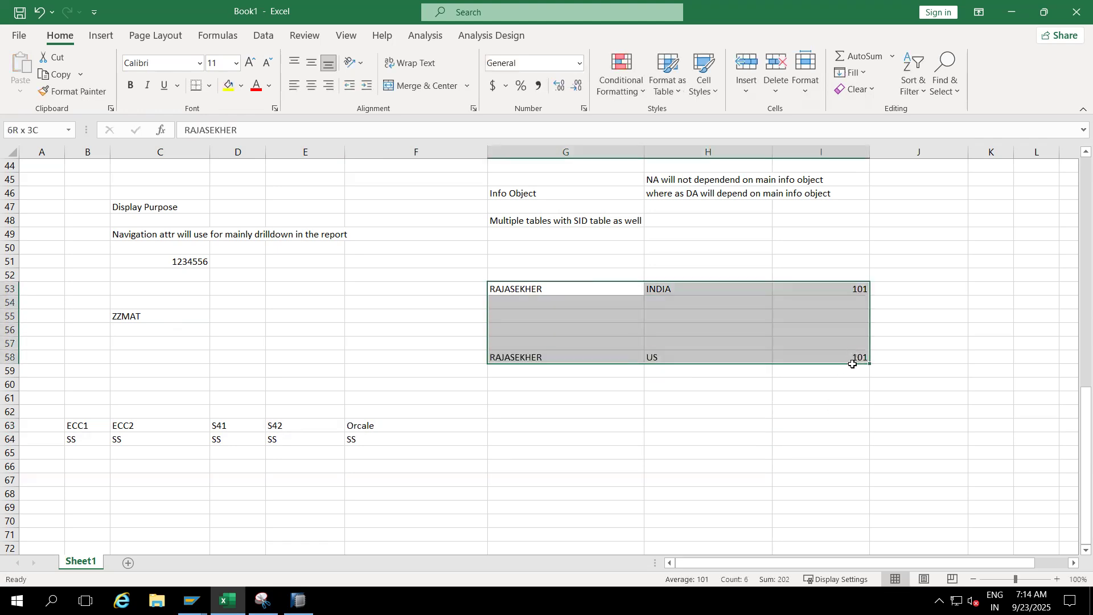
pyautogui.click(707, 425)
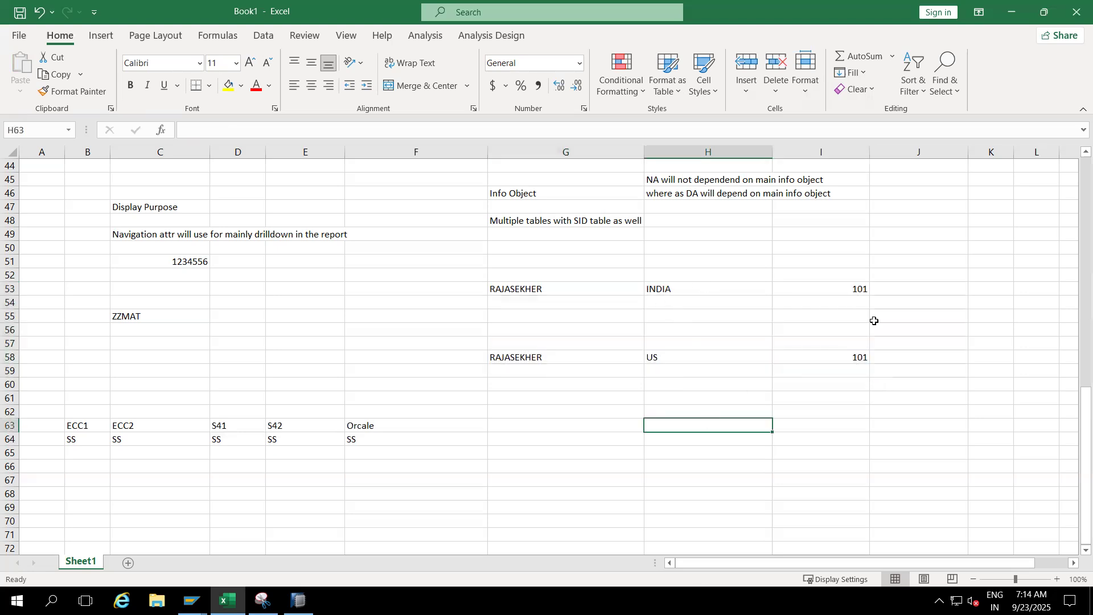
pyautogui.moveTo(680, 290); pyautogui.dragTo(679, 358)
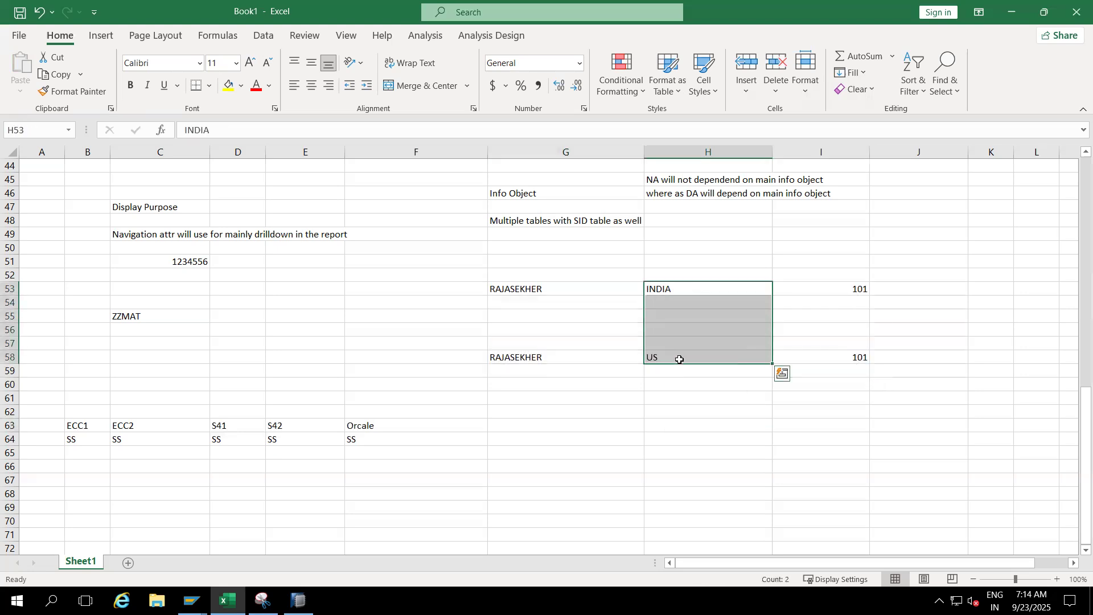
pyautogui.hotkey('ctrl', 'c')
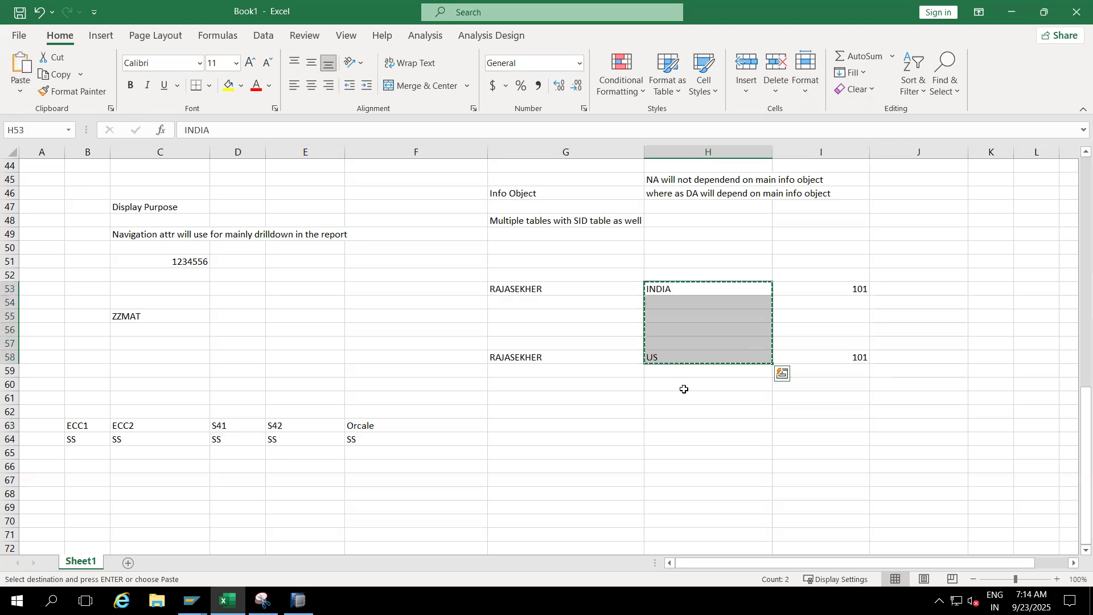
pyautogui.click(541, 438)
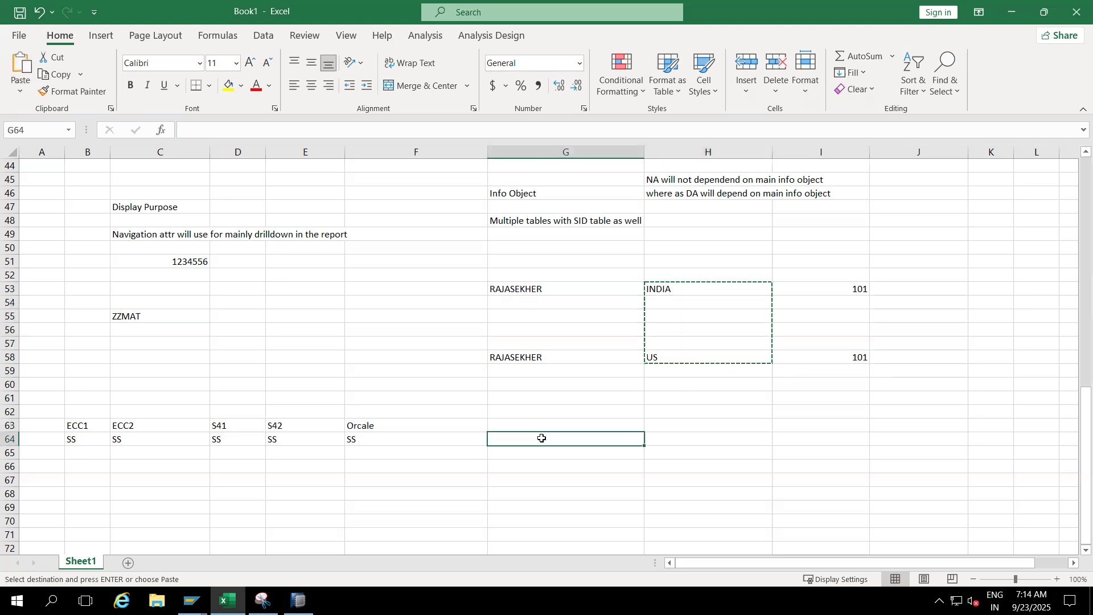
pyautogui.hotkey('ctrl', 'v')
pyautogui.moveTo(539, 290); pyautogui.dragTo(850, 356)
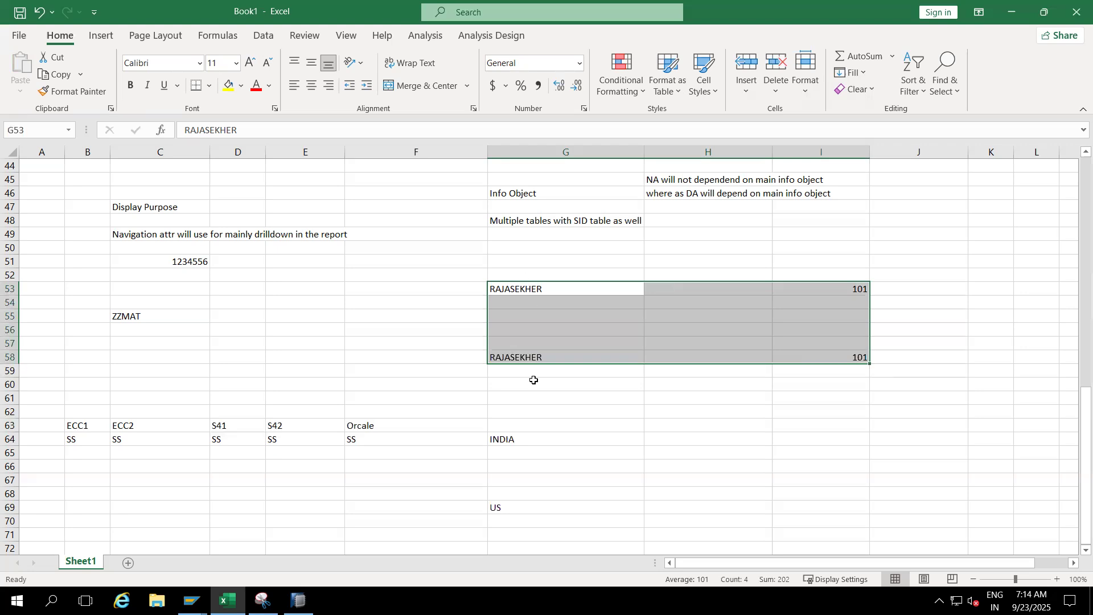
# - Move the INDIA and US values from G64:G69 back to H53:H58
pyautogui.moveTo(507, 438); pyautogui.dragTo(508, 506)
pyautogui.hotkey('ctrl', 'c')
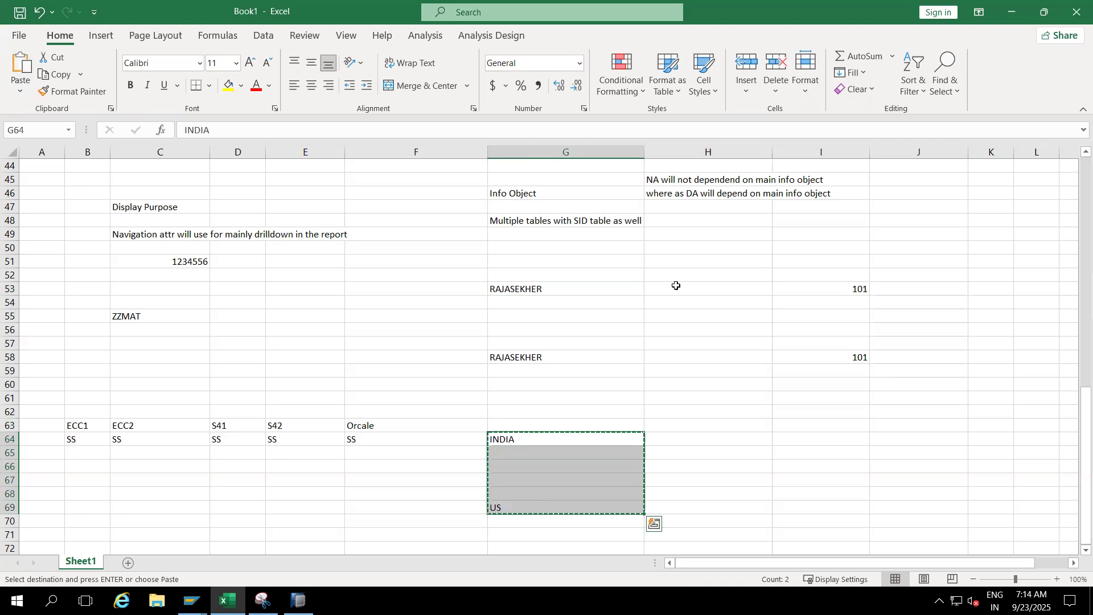
pyautogui.click(676, 286)
pyautogui.hotkey('ctrl', 'v')
pyautogui.click(677, 383)
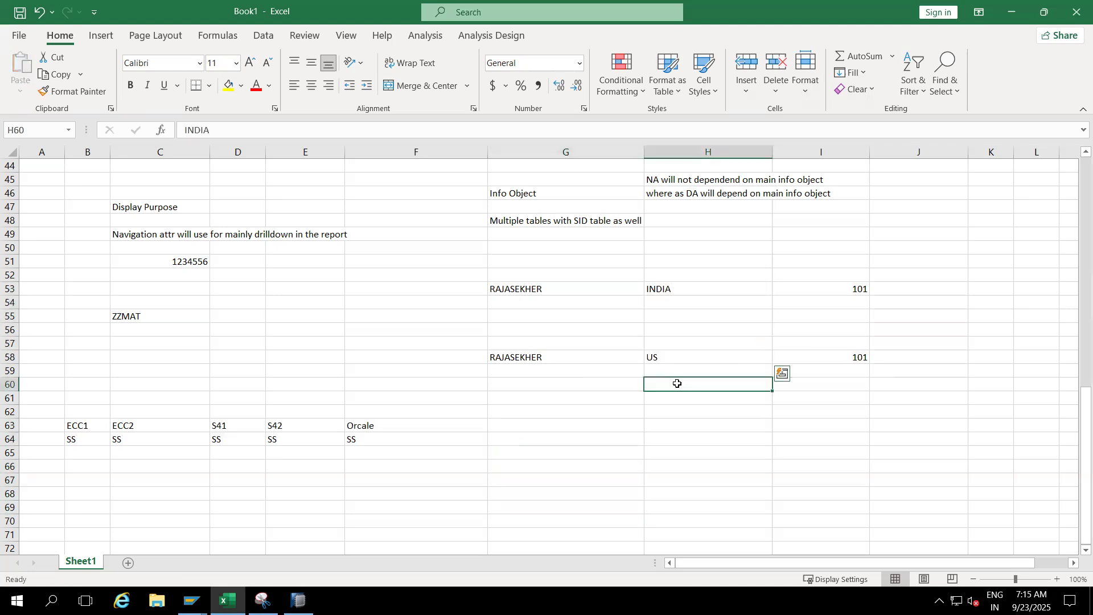
# - Add the heading Location in H52 above the country values and select the range H53:H58
pyautogui.click(670, 279)
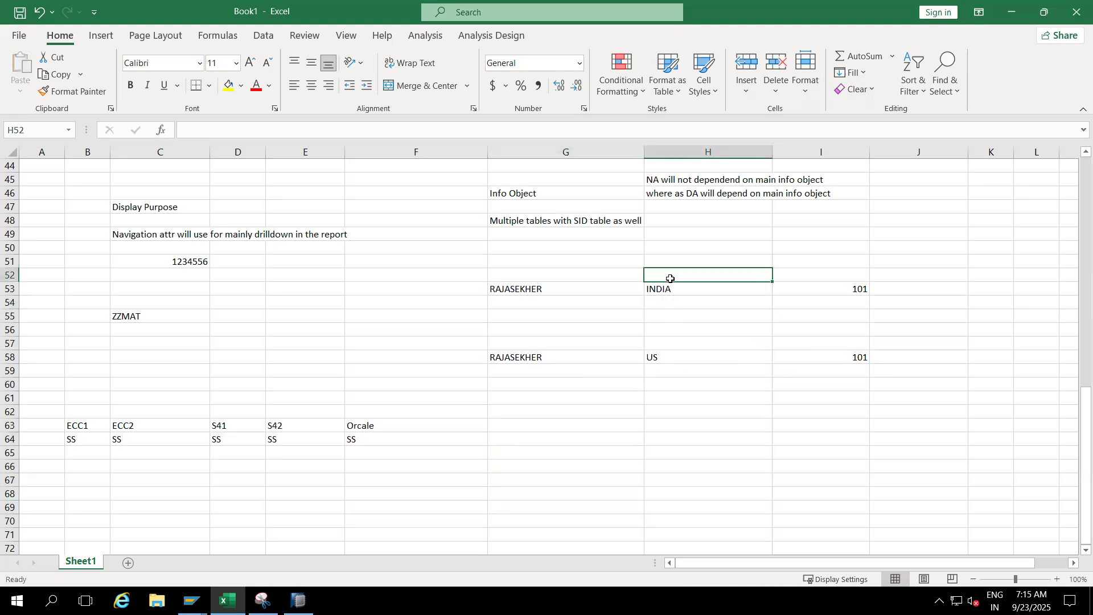
pyautogui.write('Location')
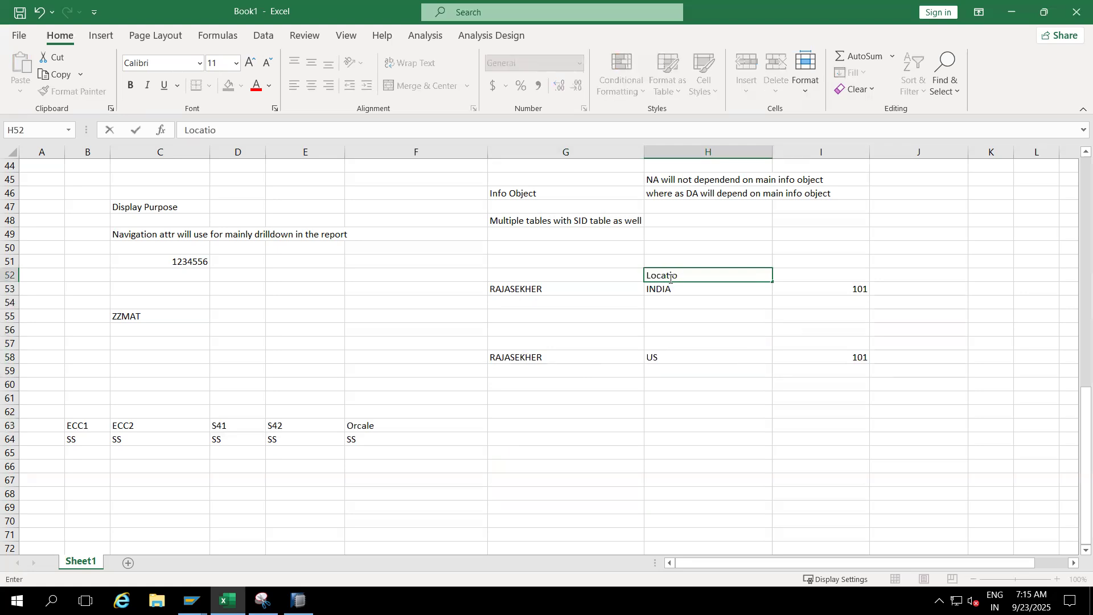
pyautogui.click(681, 409)
pyautogui.click(665, 289)
pyautogui.moveTo(665, 289); pyautogui.dragTo(668, 358)
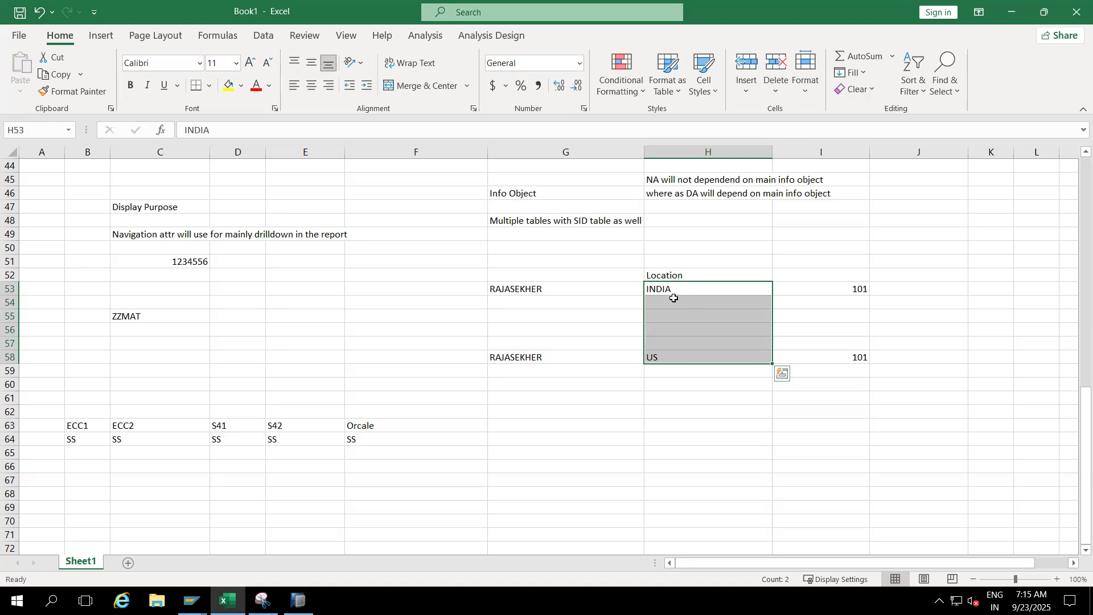
# - Compare the names and country values of the records in rows 53 and 58 under the Location heading
pyautogui.click(573, 291)
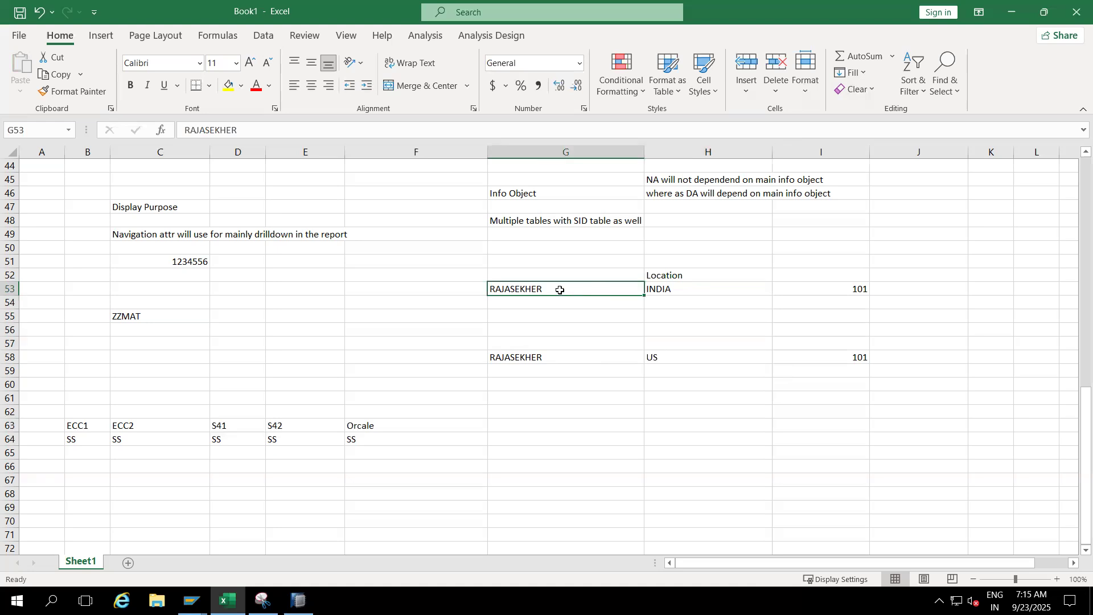
pyautogui.click(665, 288)
pyautogui.click(566, 351)
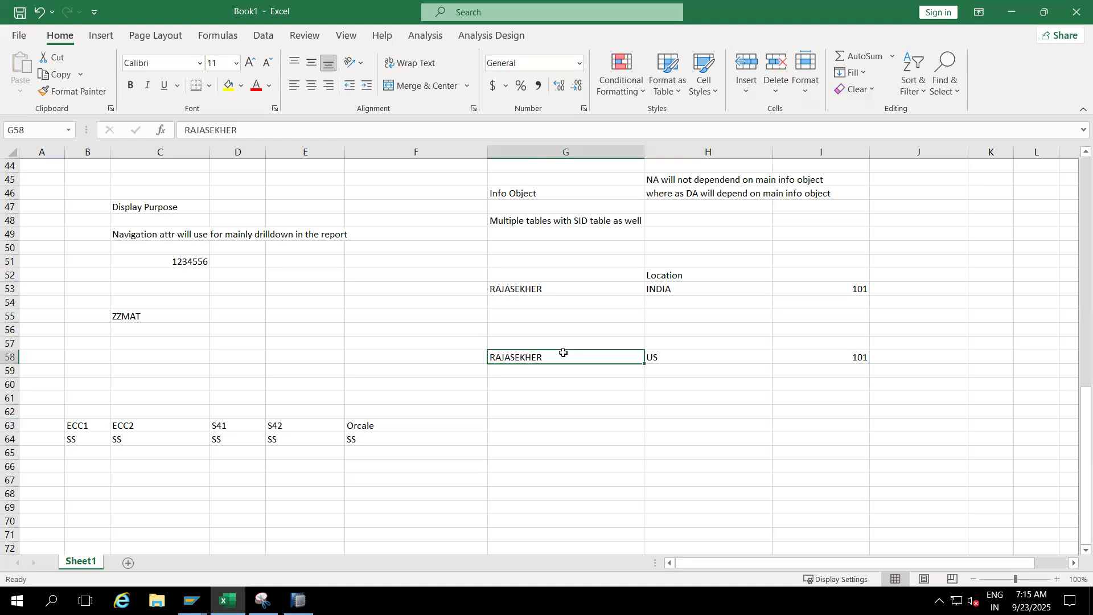
pyautogui.click(671, 357)
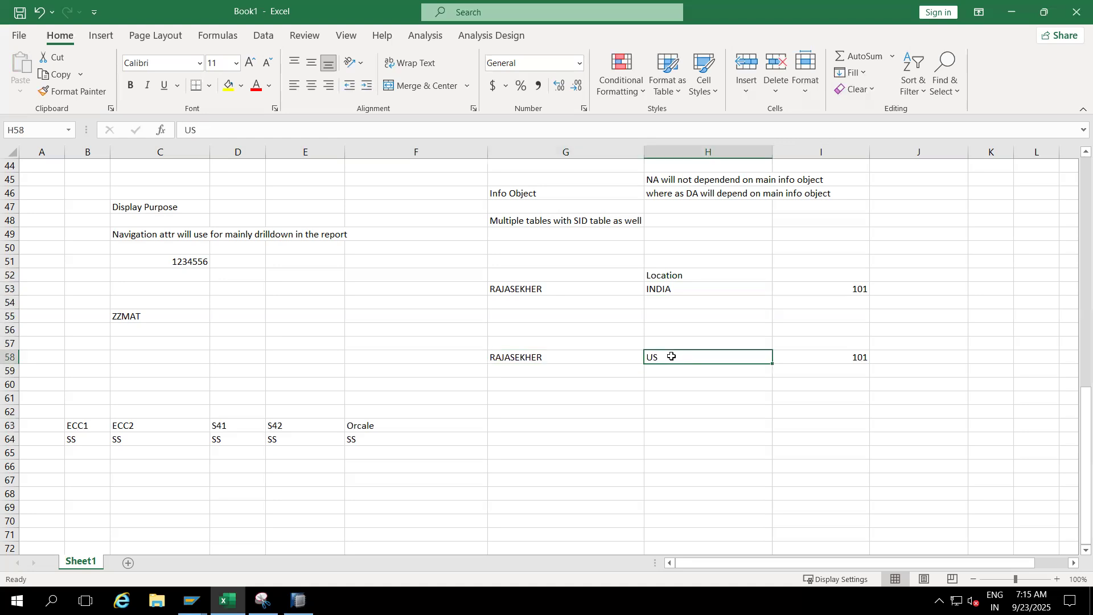
pyautogui.rightClick(668, 273)
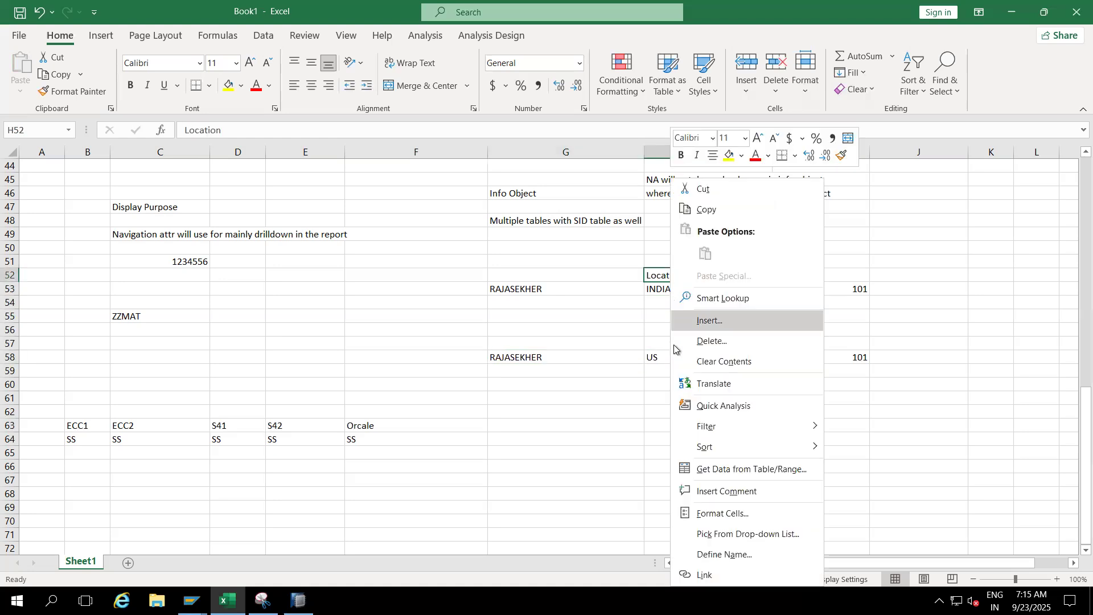
pyautogui.press('Escape')
pyautogui.click(647, 386)
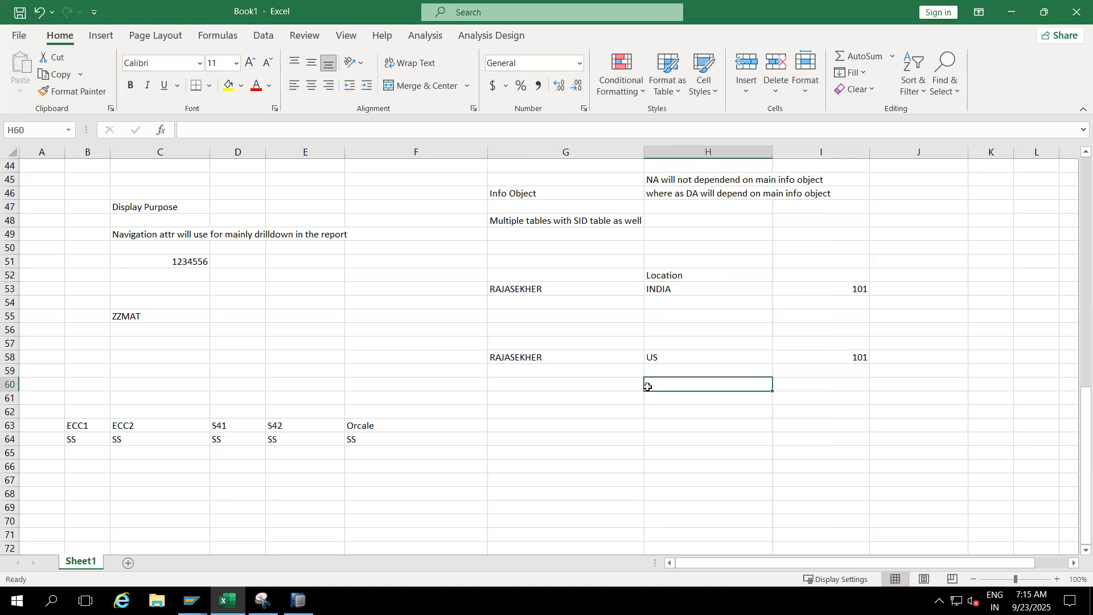
pyautogui.moveTo(674, 274); pyautogui.dragTo(676, 356)
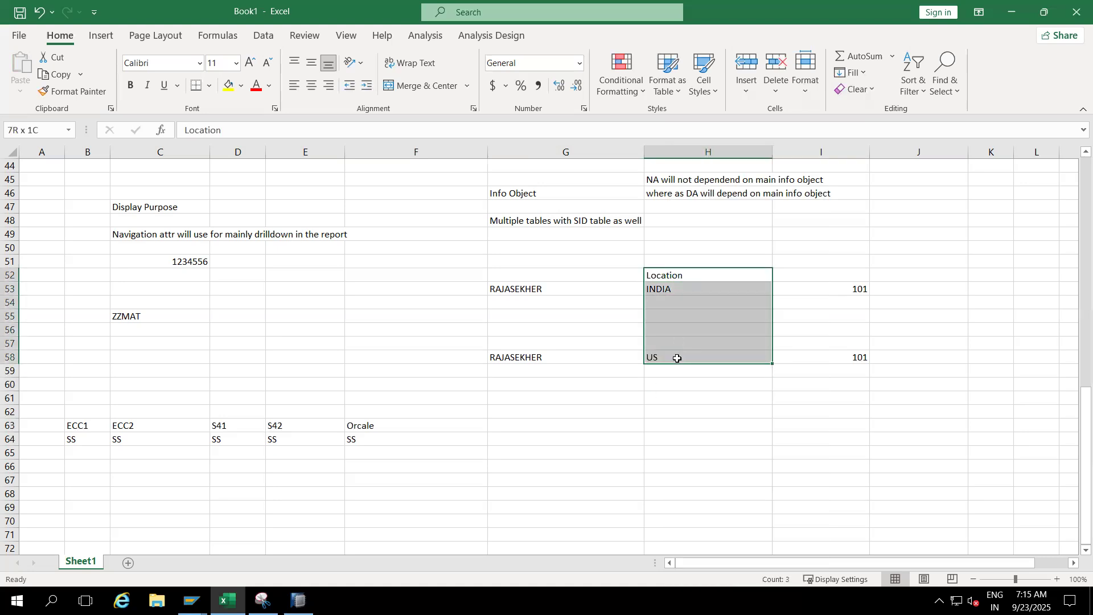
pyautogui.click(598, 415)
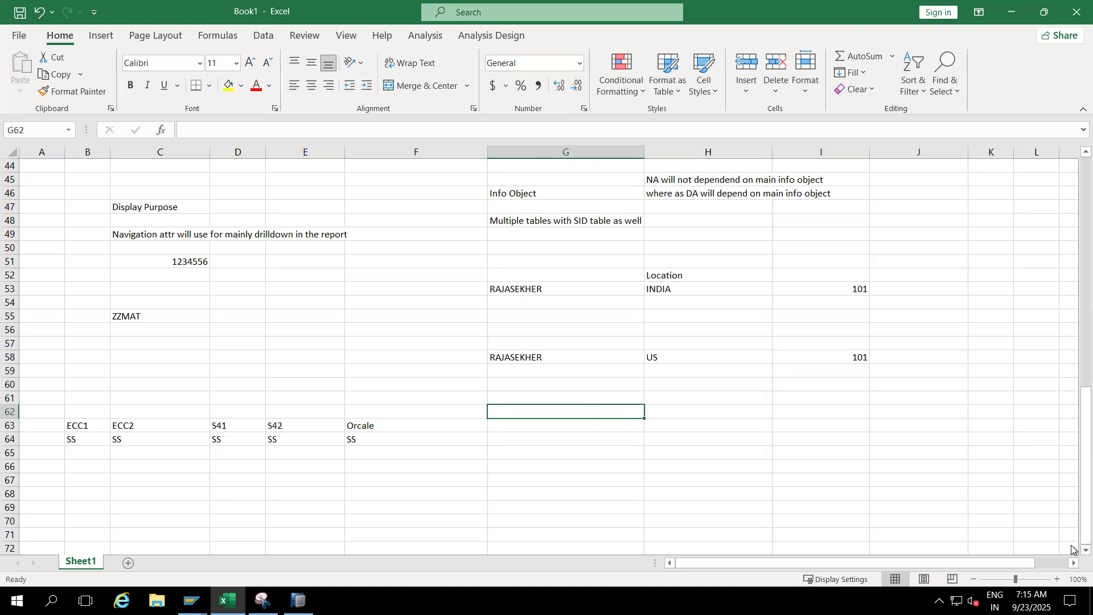
pyautogui.scroll(-3, 1072, 549)
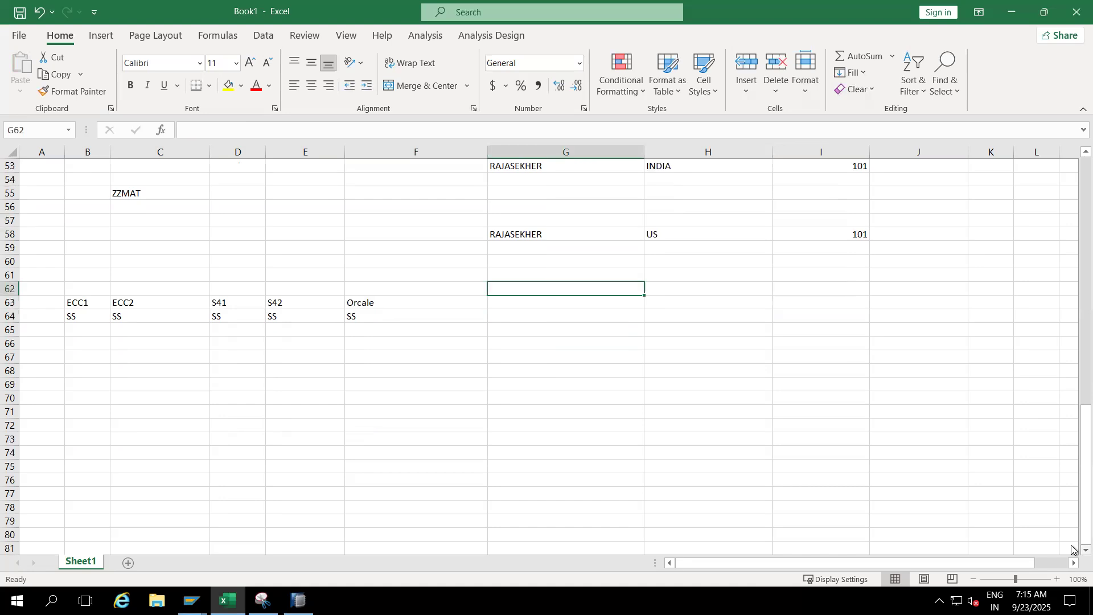
pyautogui.click(580, 318)
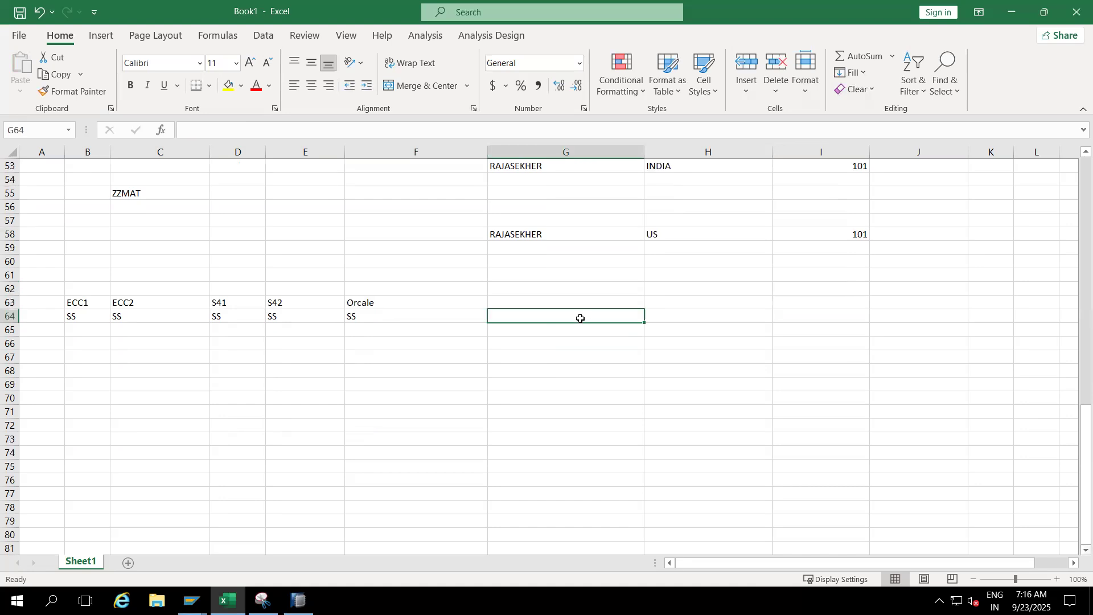
pyautogui.click(558, 373)
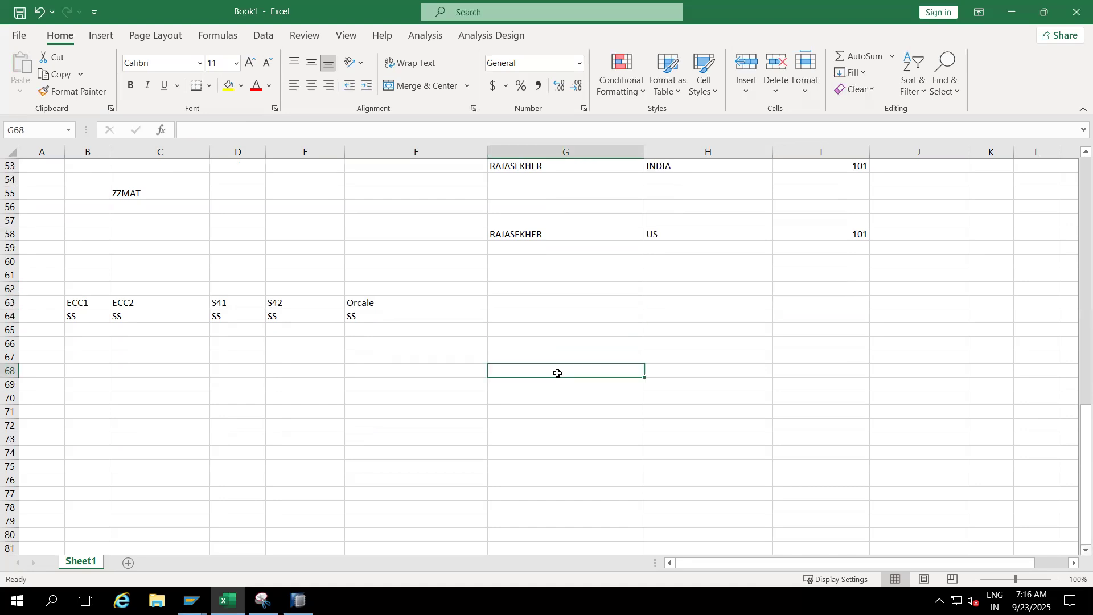
pyautogui.rightClick(542, 305)
pyautogui.click(507, 371)
pyautogui.click(507, 371)
# - Switch to the SAP session and leave the /BIC/PZZMAT table display, returning to the Edit InfoObjects start screen
pyautogui.click(192, 601)
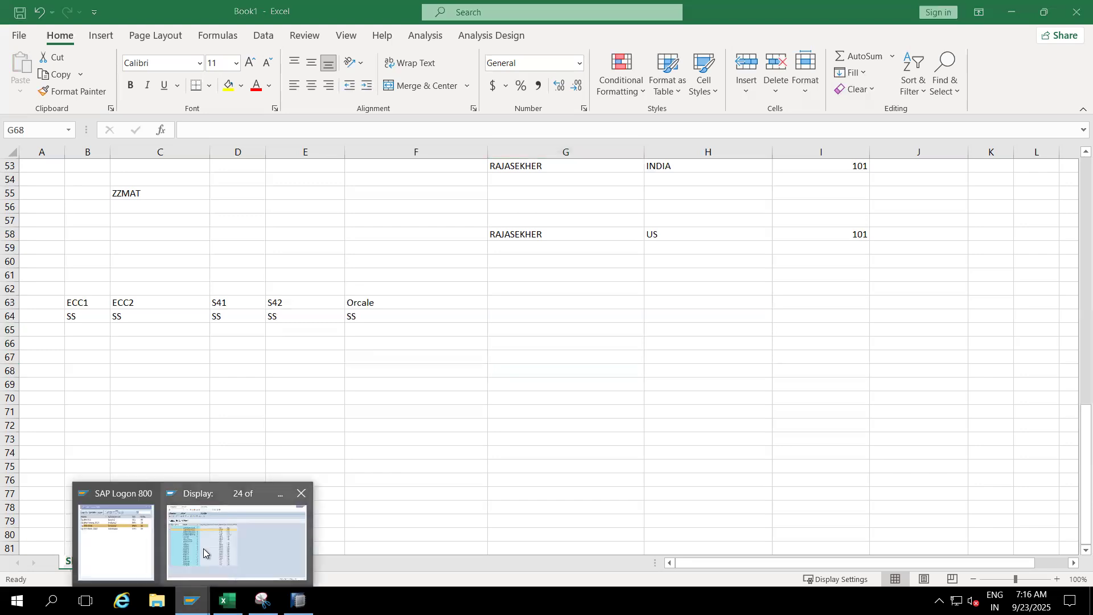
pyautogui.click(203, 548)
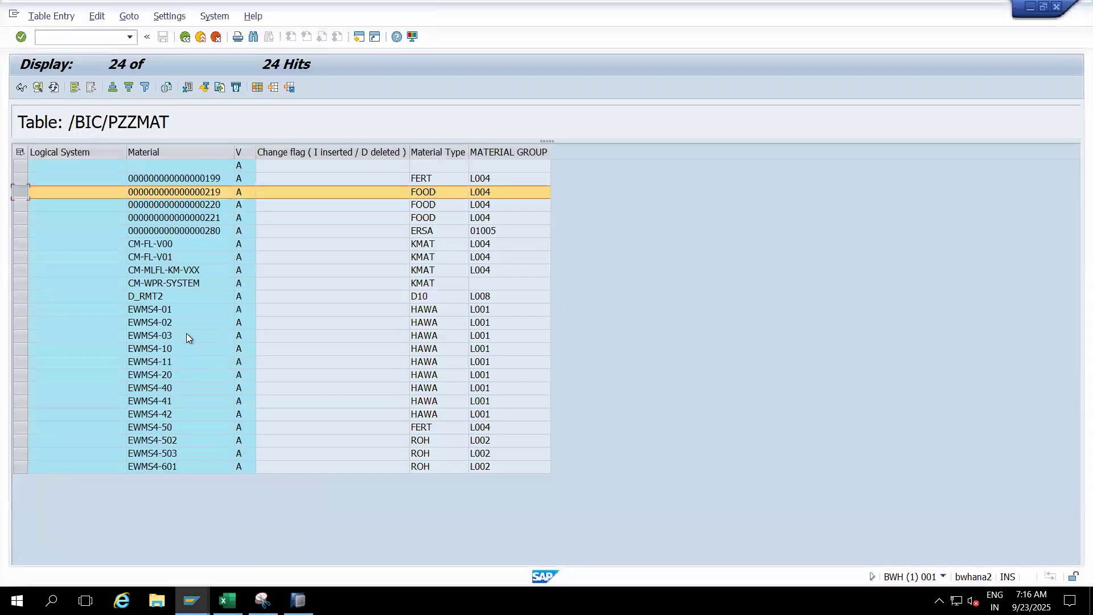
pyautogui.click(185, 37)
pyautogui.click(201, 37)
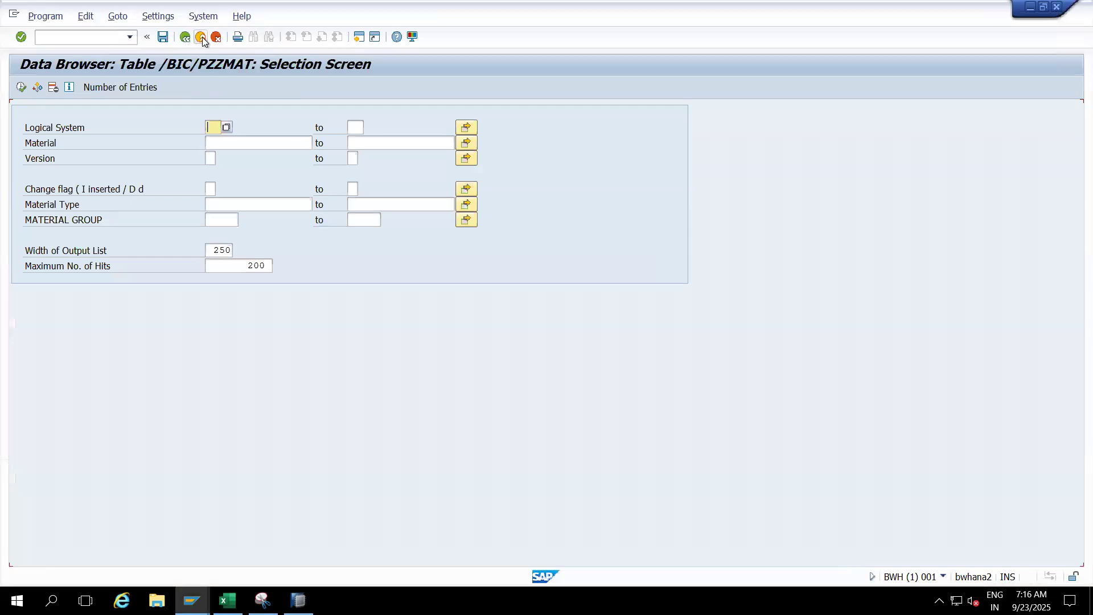
pyautogui.click(200, 37)
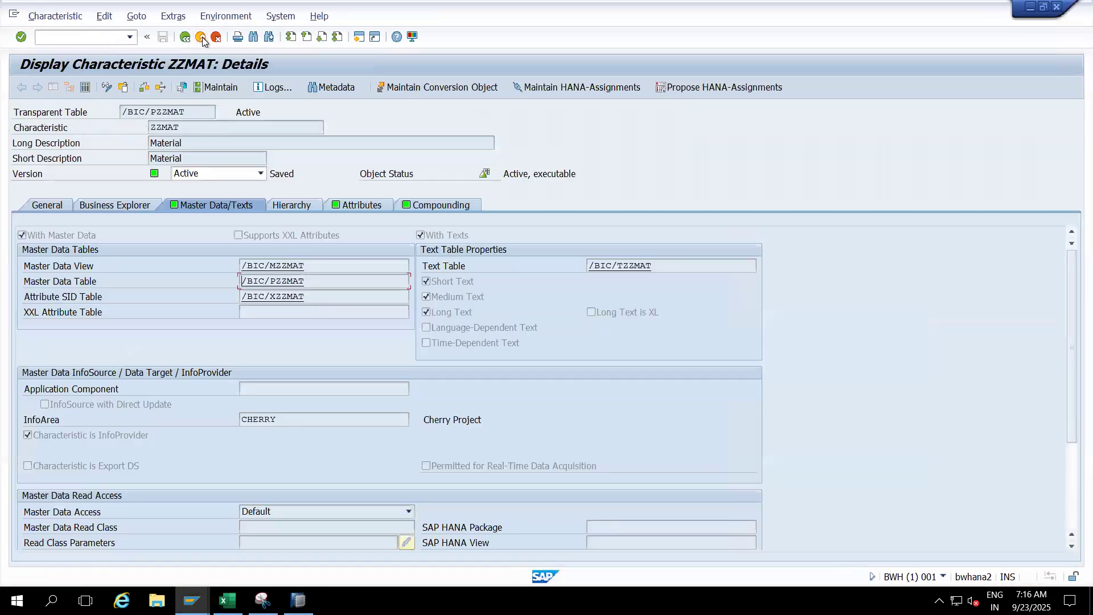
pyautogui.click(201, 38)
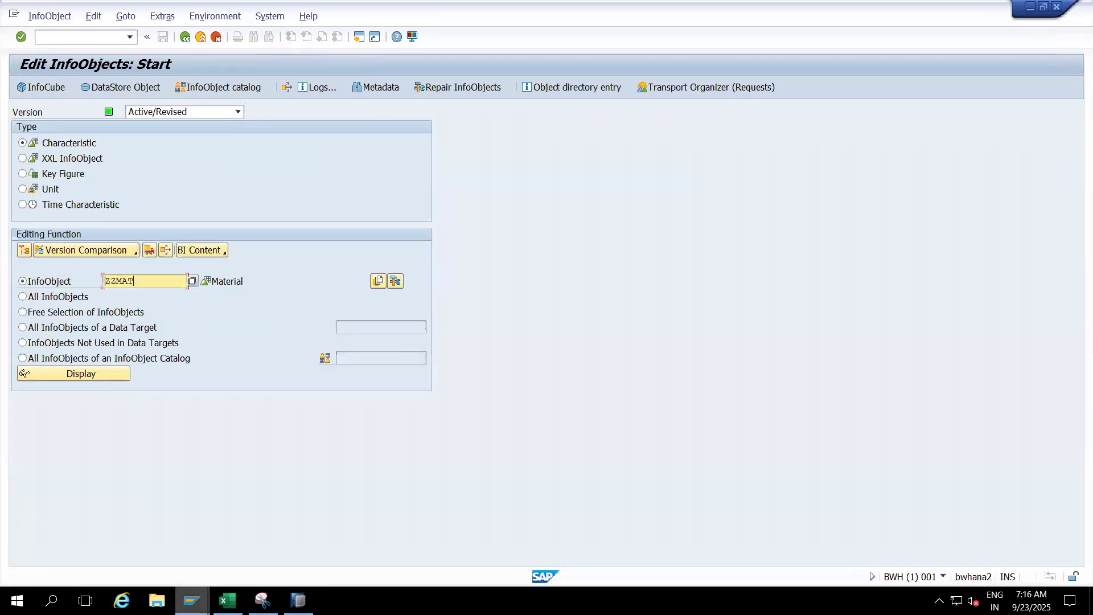
# - Open the BW-ECC system from SAP Logon and log on with the suggested user name and the account password
pyautogui.moveTo(191, 600)
pyautogui.click(126, 530)
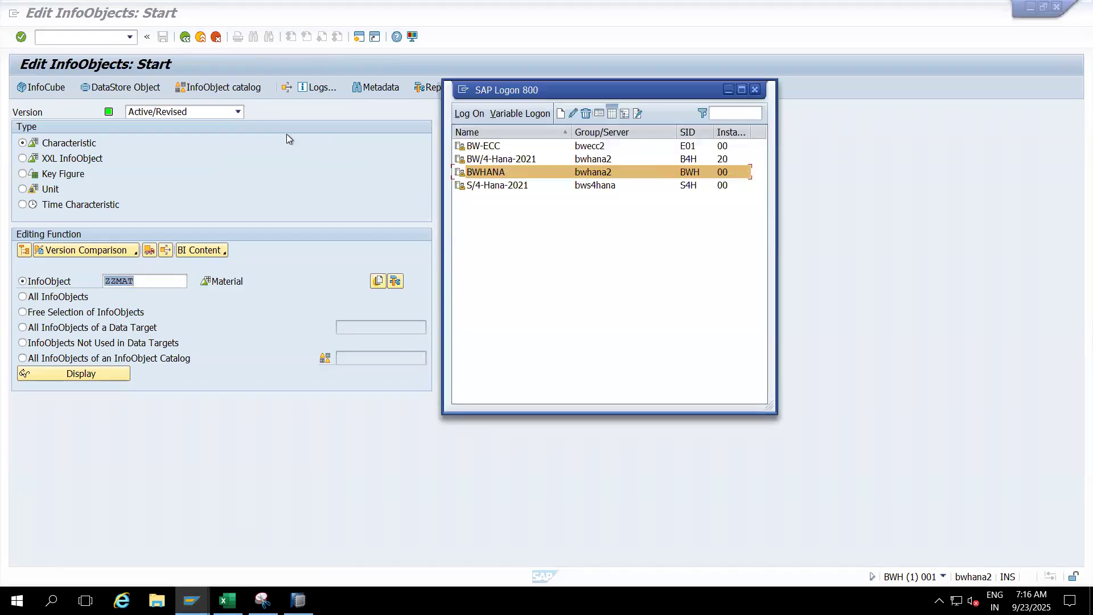
pyautogui.click(485, 147)
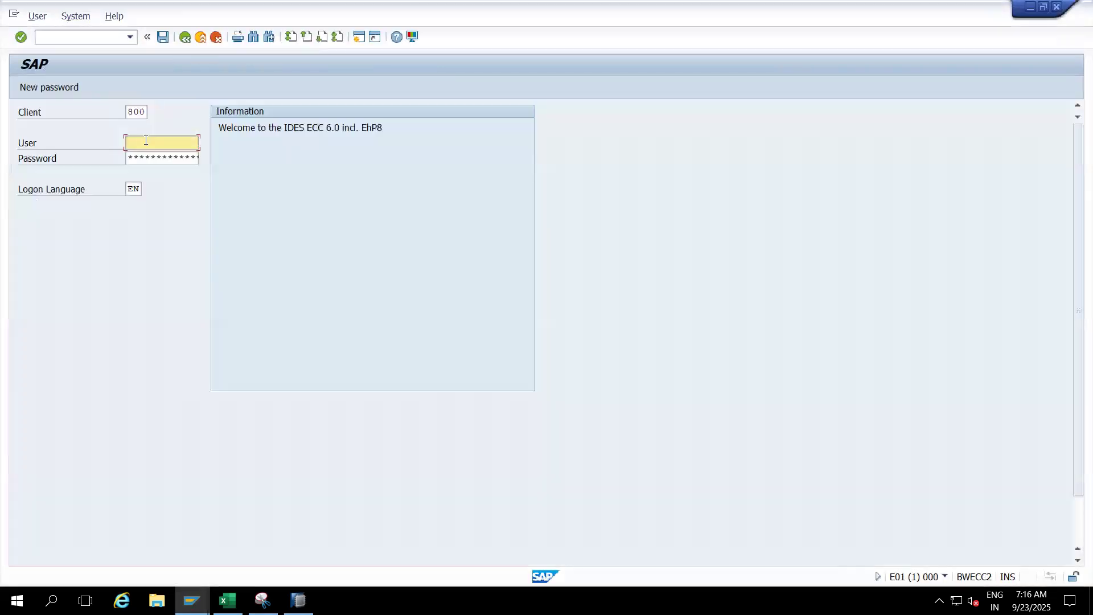
pyautogui.click(146, 143)
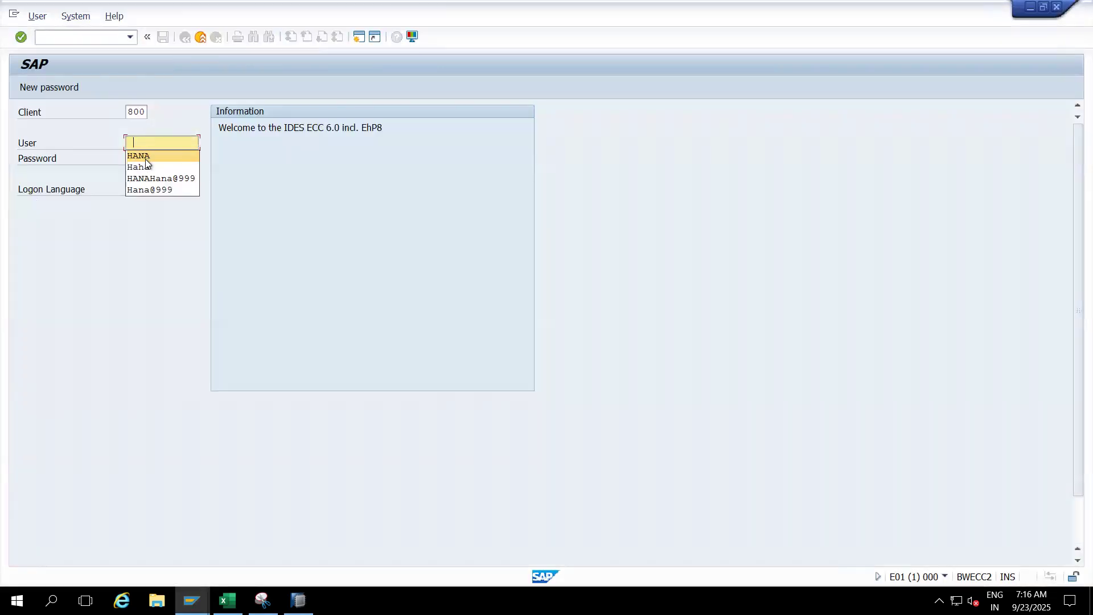
pyautogui.click(145, 155)
pyautogui.click(160, 159)
pyautogui.write('*')
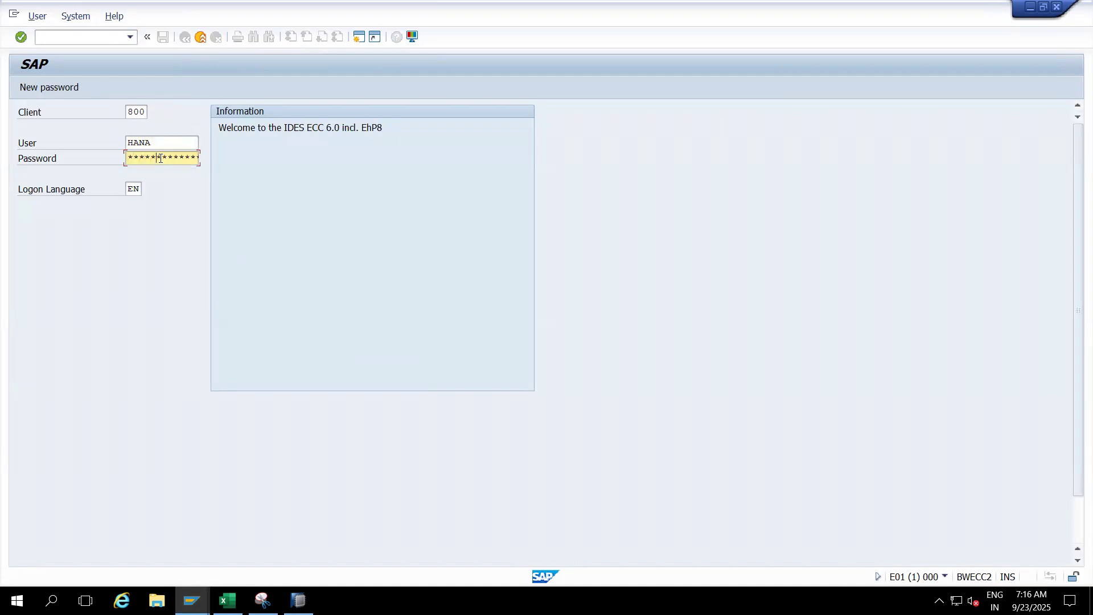
pyautogui.press('Return')
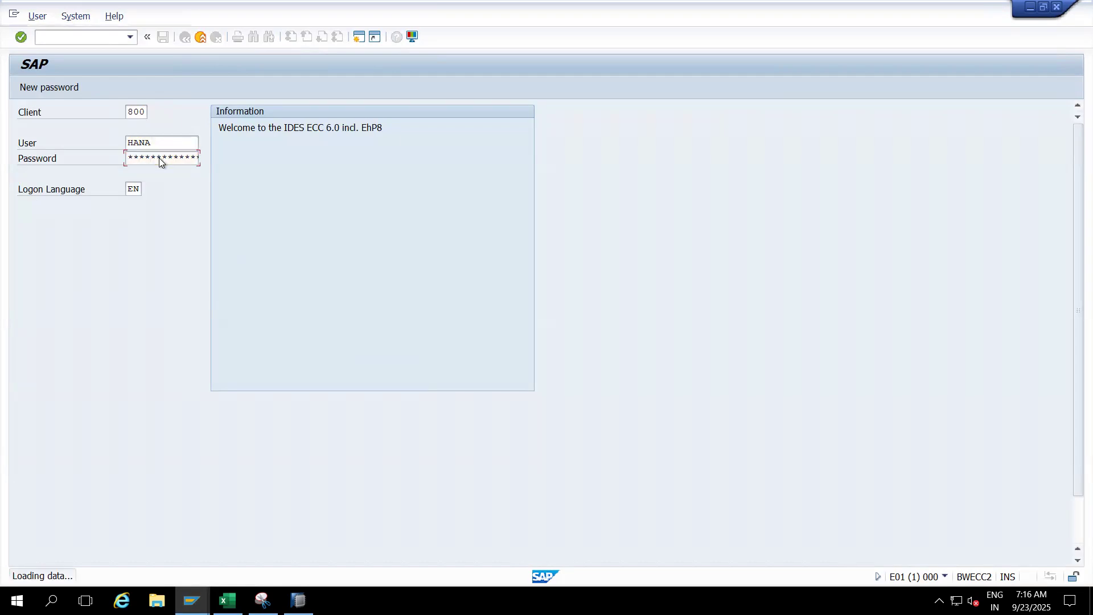
# - Open InfoObject maintenance in the ECC system with transaction rsd1
pyautogui.write('rs')
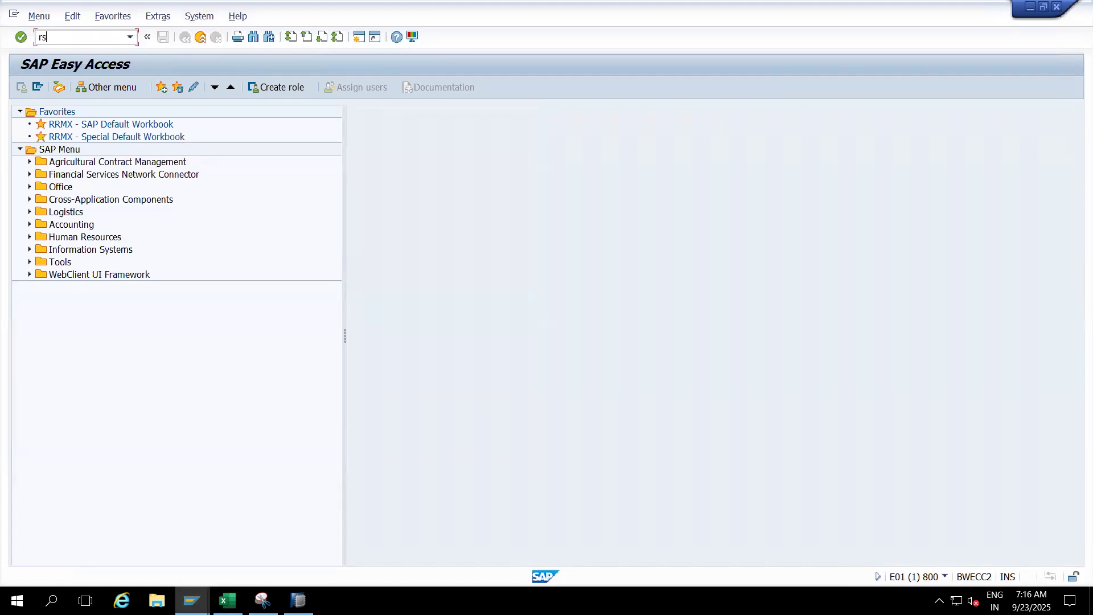
pyautogui.write('d1')
pyautogui.press('Return')
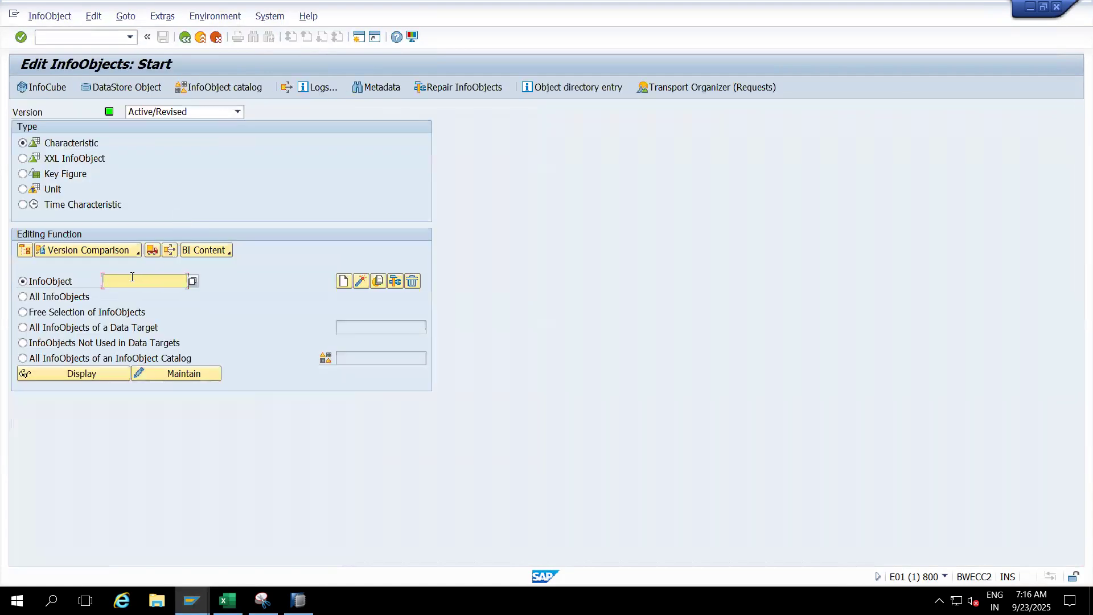
# - Start creating the characteristic ZZCUST05 and activate the Reference Characteristic field of its creation dialog
pyautogui.write('ZZ')
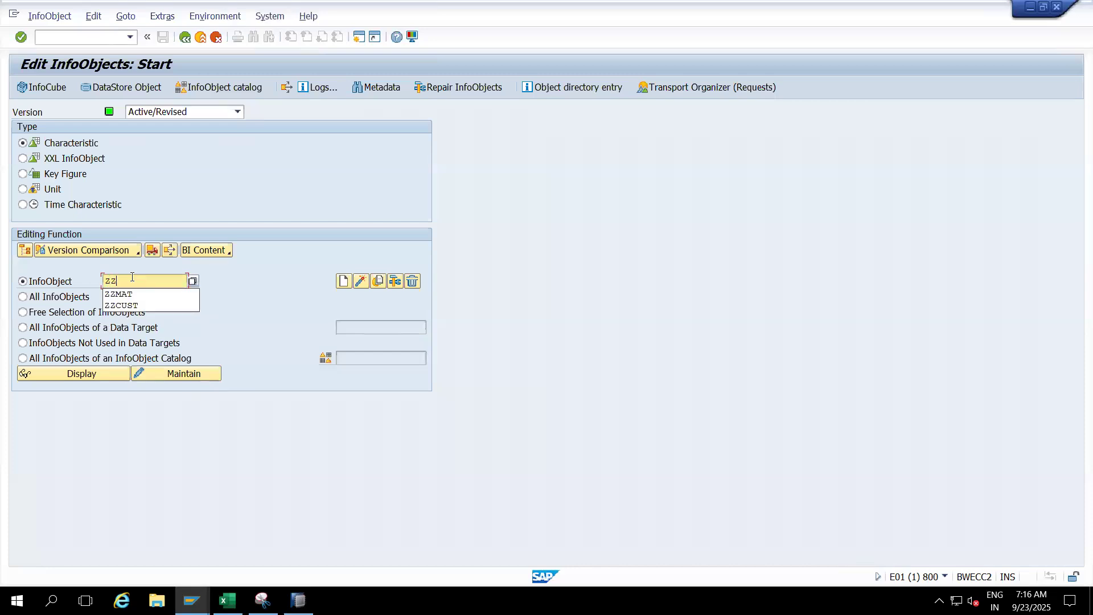
pyautogui.write('CUST05')
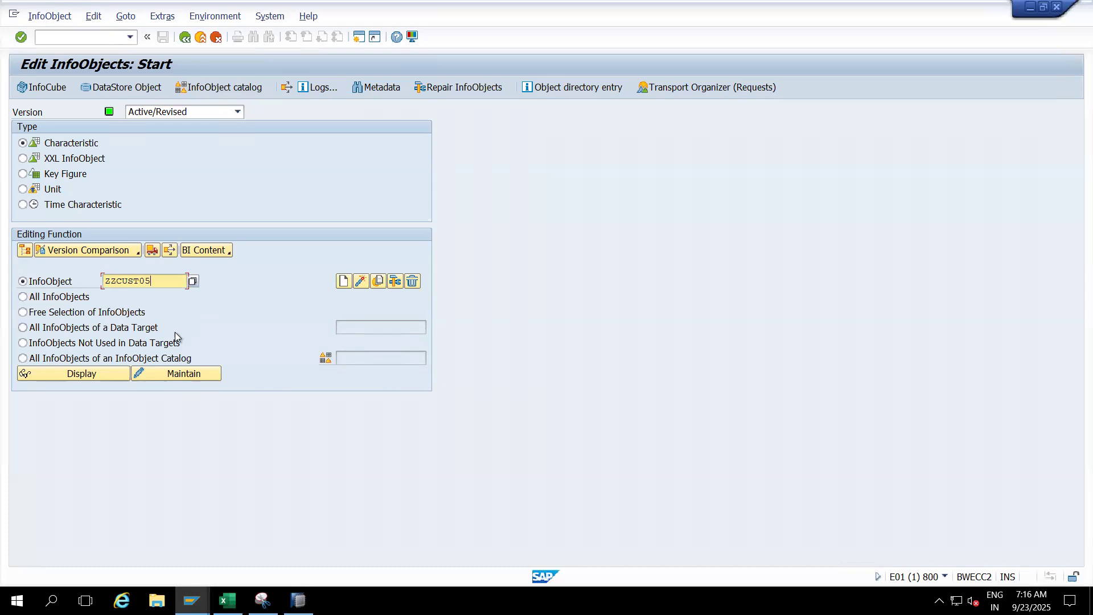
pyautogui.click(342, 283)
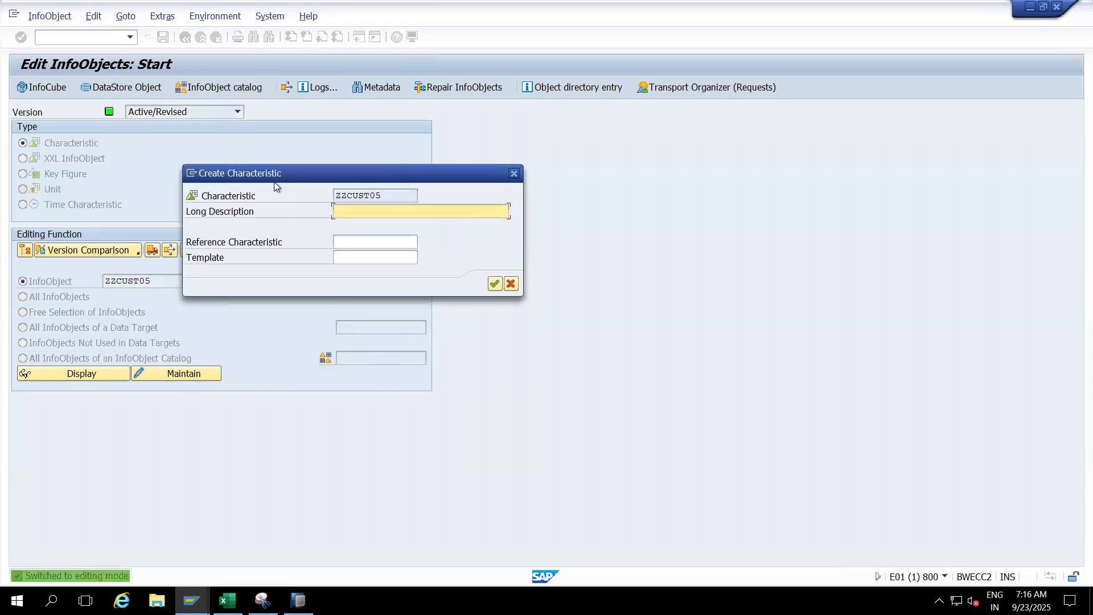
pyautogui.click(349, 245)
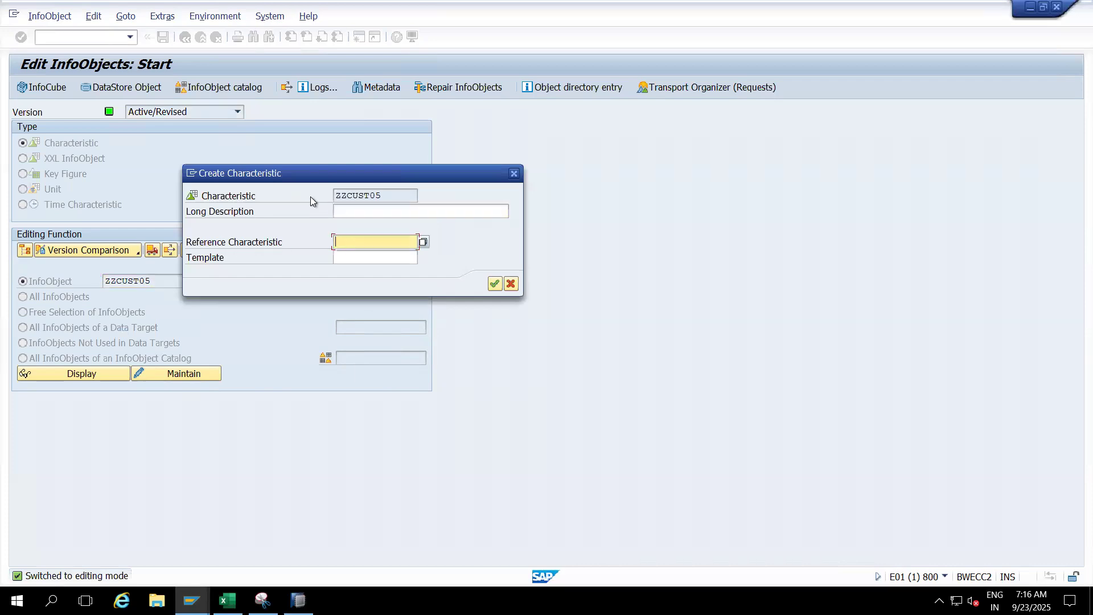
pyautogui.moveTo(316, 178); pyautogui.dragTo(538, 206)
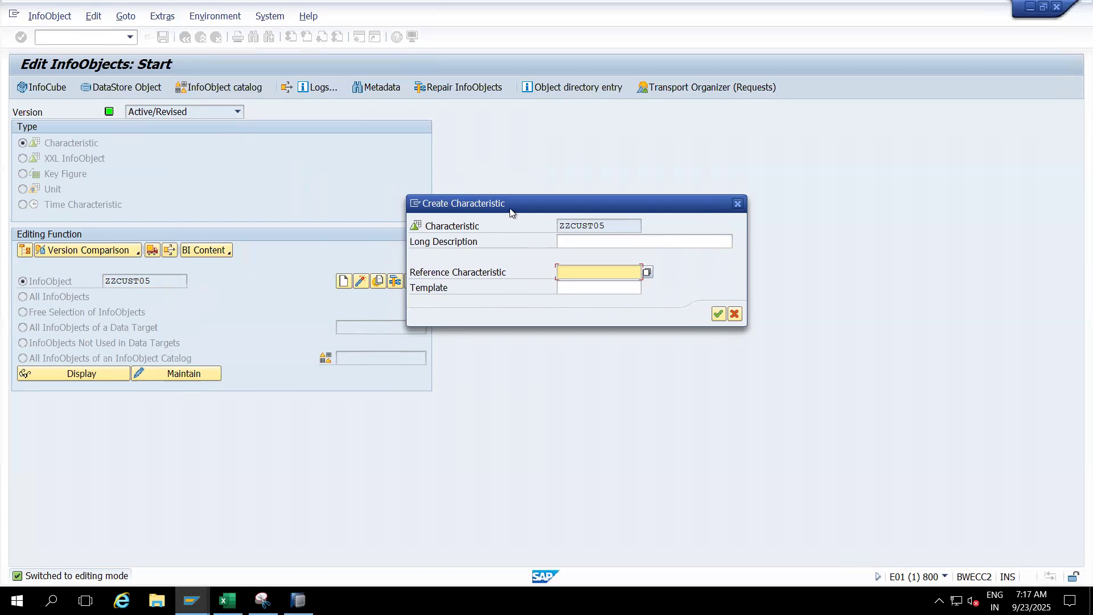
pyautogui.moveTo(511, 212); pyautogui.dragTo(433, 192)
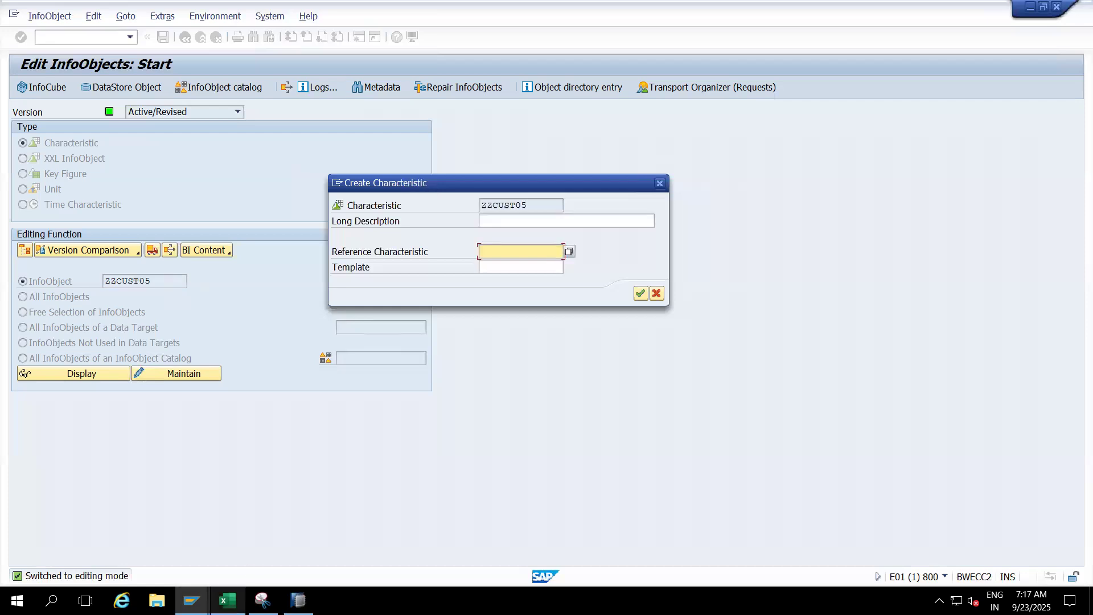
# - Switch to the Excel workbook and enter Reference in D68 and Template in D72
pyautogui.click(227, 601)
pyautogui.click(246, 372)
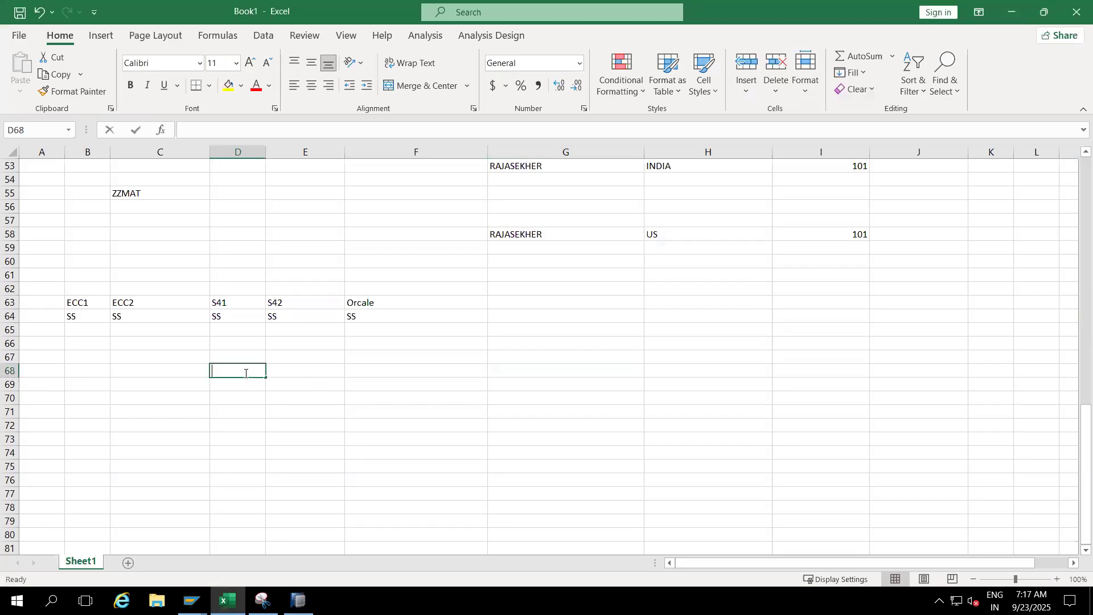
pyautogui.write('Reference')
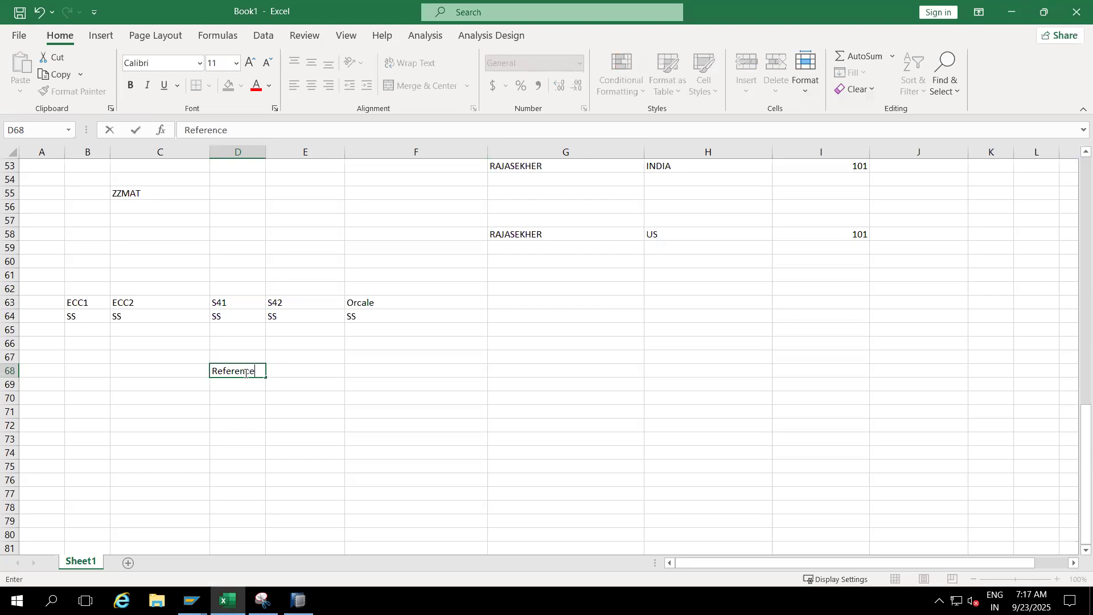
pyautogui.click(240, 432)
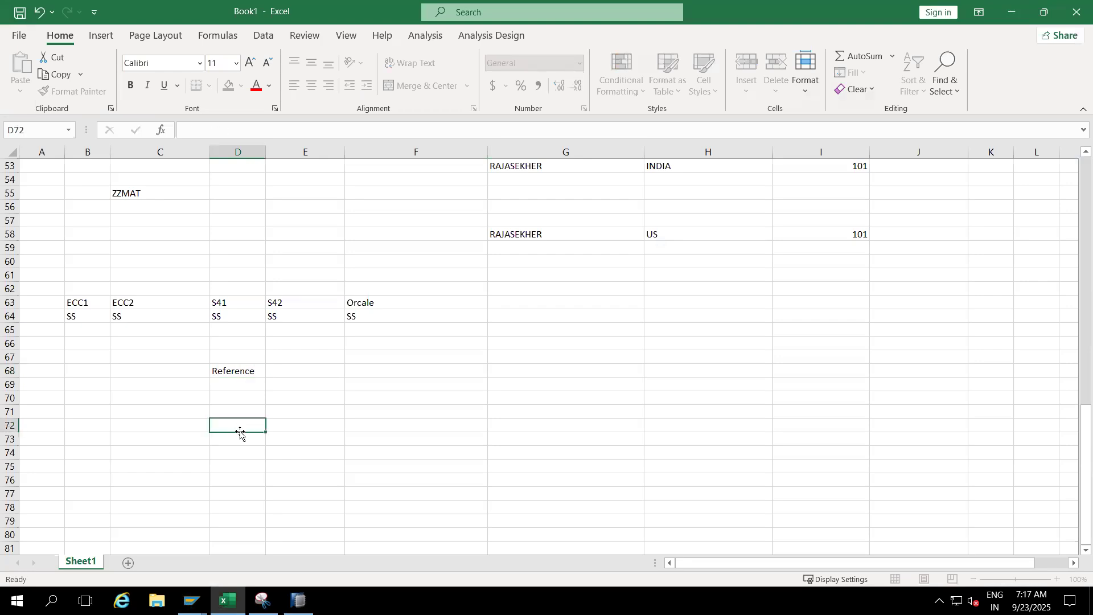
pyautogui.write('Template')
pyautogui.click(323, 453)
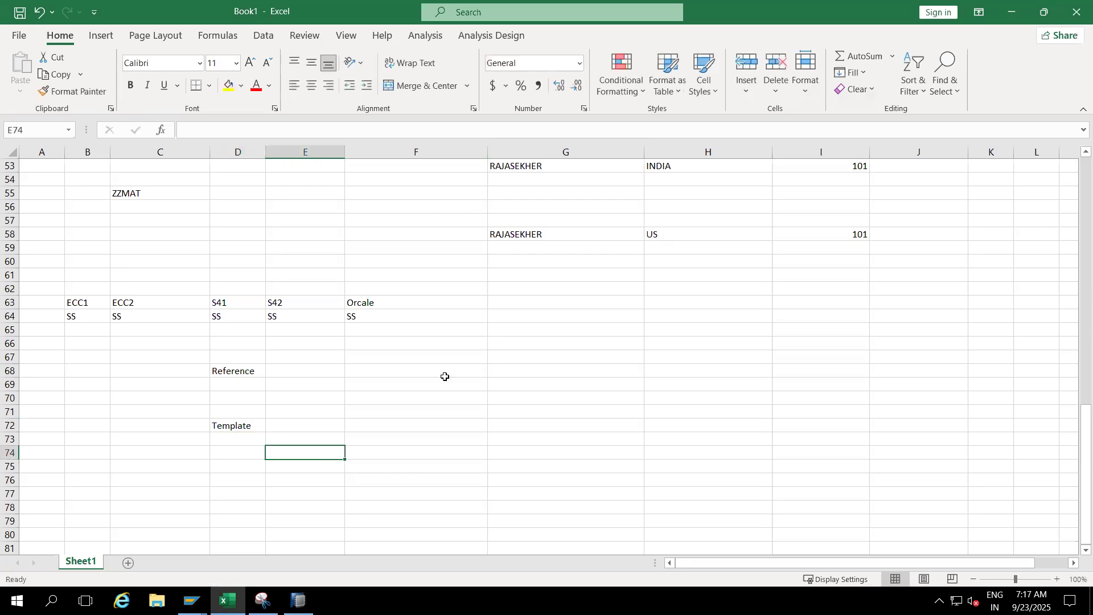
# - Enter the example 0customer, SAP, 10 and CHAR across G65:J65 and select that row of cells
pyautogui.click(583, 329)
pyautogui.write('0')
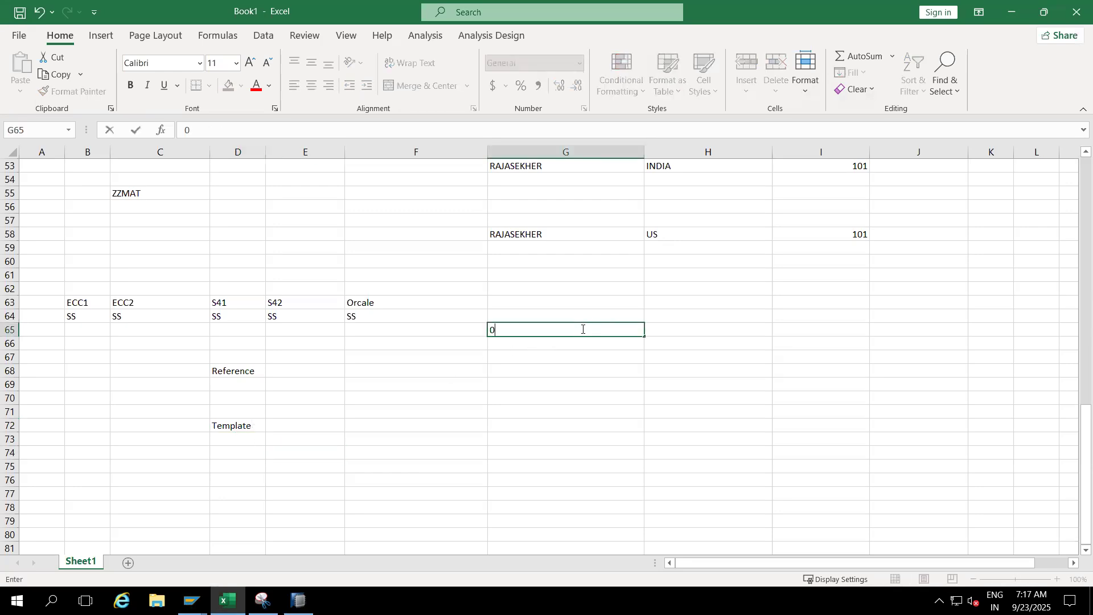
pyautogui.write('customer')
pyautogui.click(601, 362)
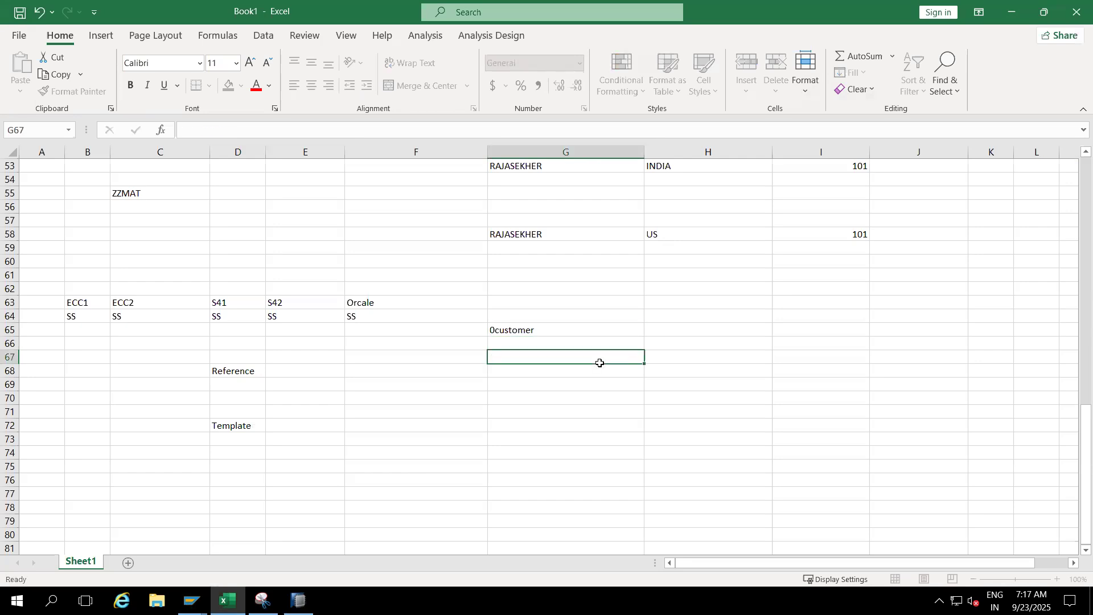
pyautogui.click(664, 329)
pyautogui.write('SAP')
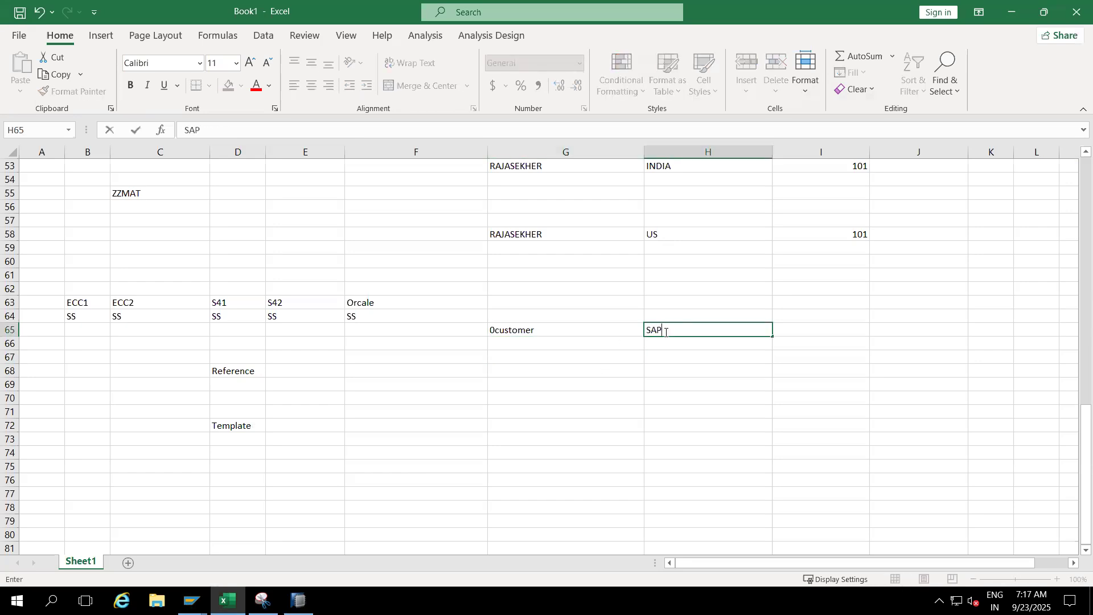
pyautogui.click(787, 326)
pyautogui.write('10')
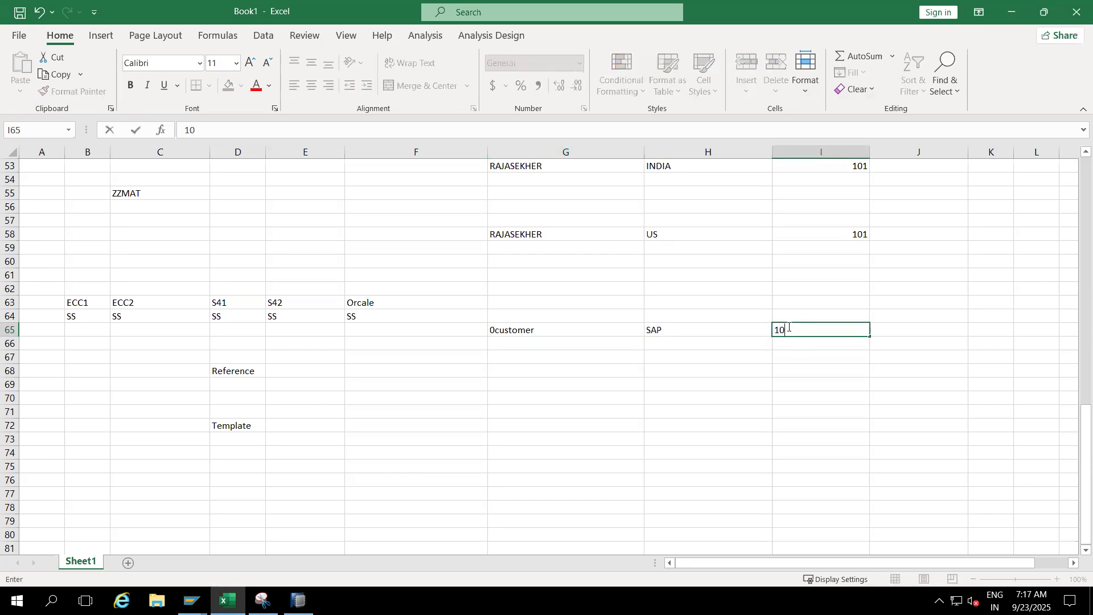
pyautogui.click(897, 332)
pyautogui.write('CHSR')
pyautogui.press('BackSpace')
pyautogui.press('BackSpace')
pyautogui.write('AR')
pyautogui.click(750, 428)
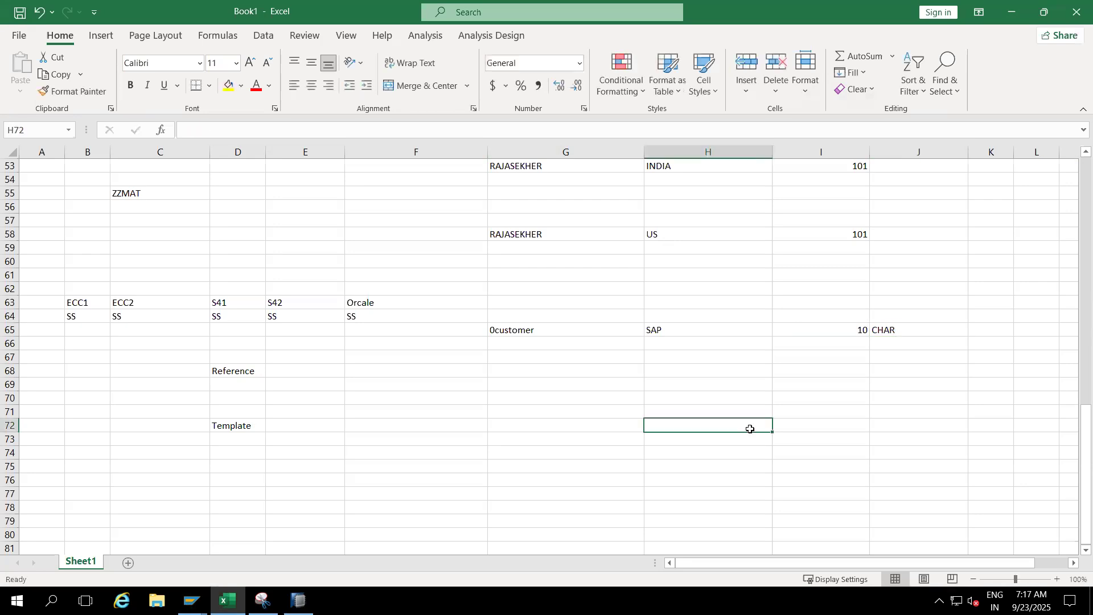
pyautogui.moveTo(603, 333); pyautogui.dragTo(882, 333)
pyautogui.click(705, 389)
pyautogui.moveTo(595, 327); pyautogui.dragTo(909, 331)
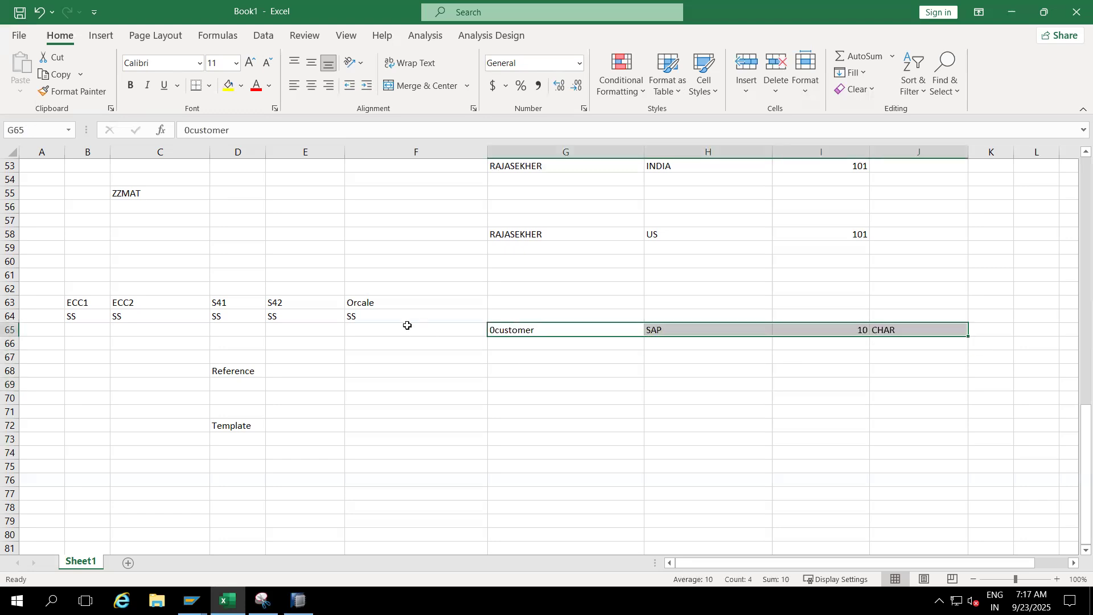
# - Switch to SAP and set the long description of the new characteristic ZZCUST05 to Customer
pyautogui.hotkey('alt', 'Tab')
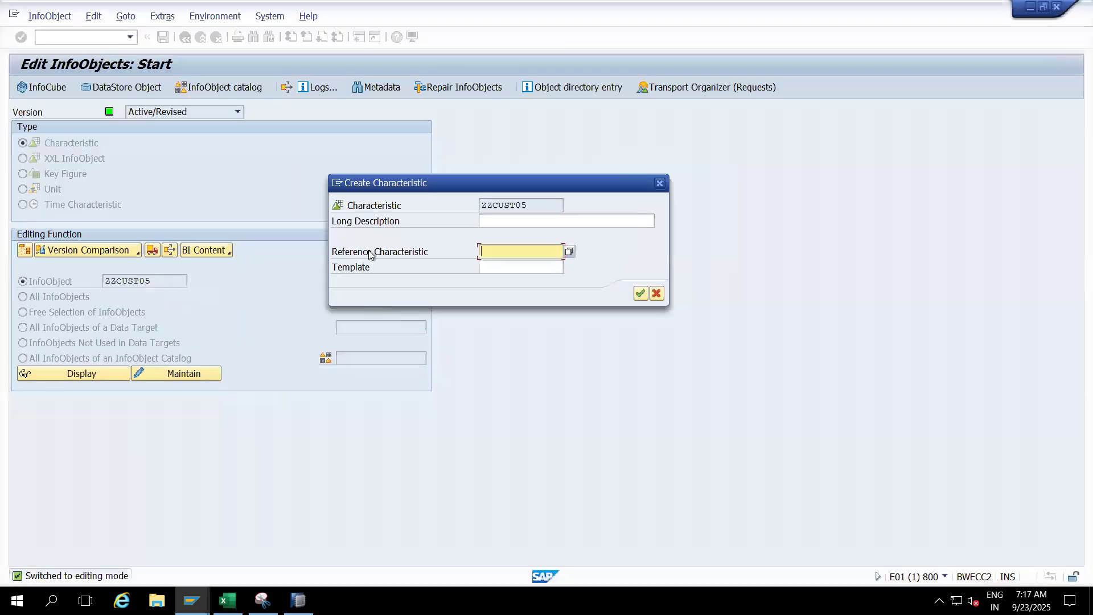
pyautogui.click(501, 221)
pyautogui.write('Customer')
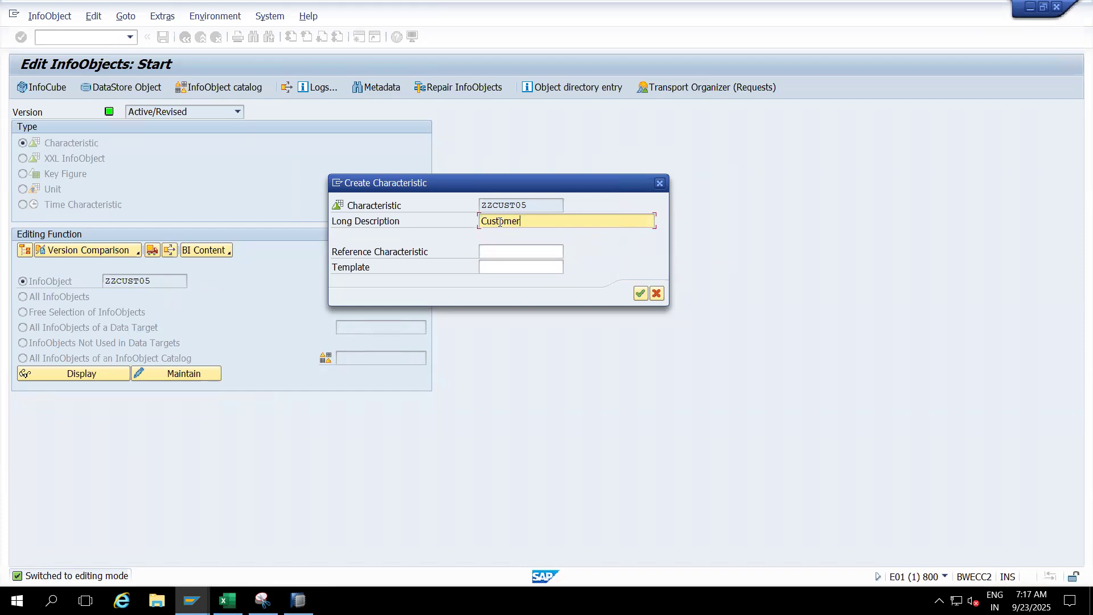
# - Try to create ZZCUST05 with 0customer as its Reference Characteristic, and clear that reference
pyautogui.click(507, 252)
pyautogui.write('0customer')
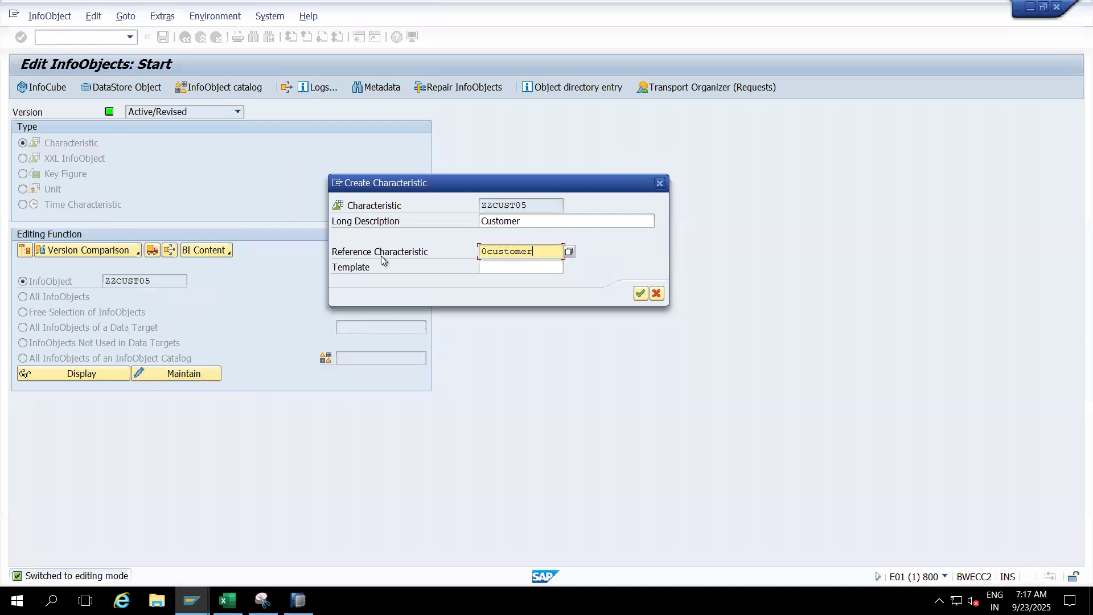
pyautogui.click(640, 293)
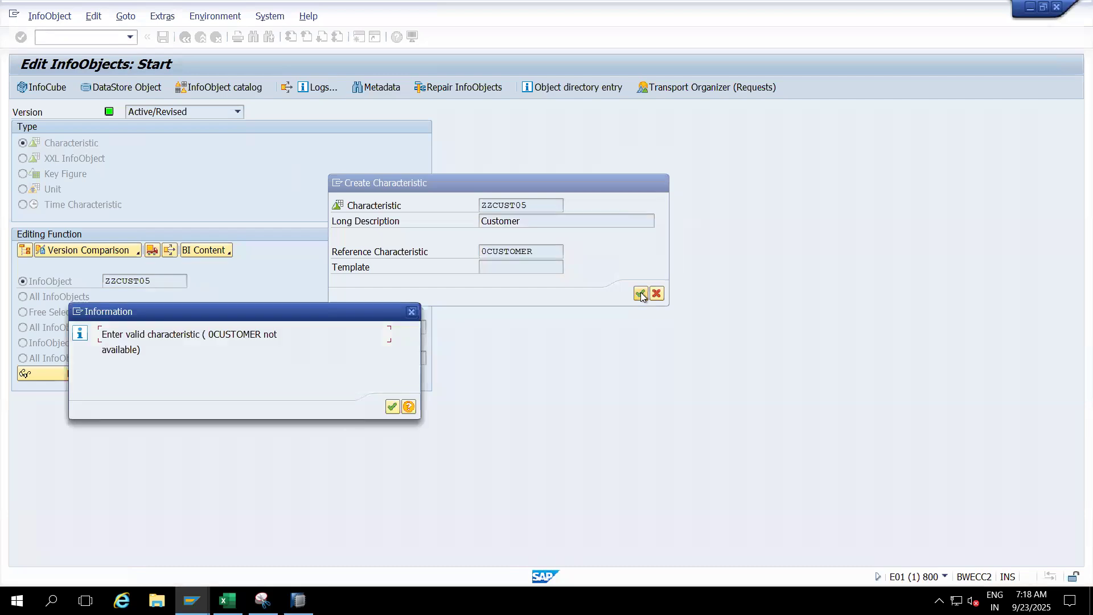
pyautogui.click(392, 407)
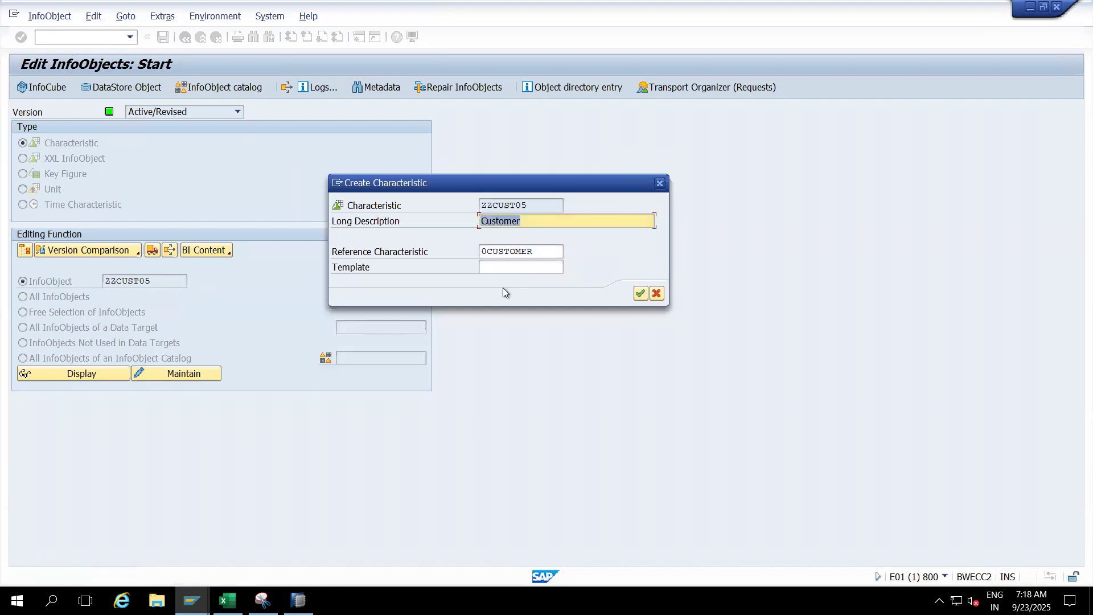
pyautogui.click(539, 253)
pyautogui.press('BackSpace')
pyautogui.press('BackSpace')
pyautogui.press('BackSpace')
pyautogui.press('BackSpace')
pyautogui.press('BackSpace')
pyautogui.press('BackSpace')
pyautogui.press('BackSpace')
pyautogui.press('BackSpace')
pyautogui.press('BackSpace')
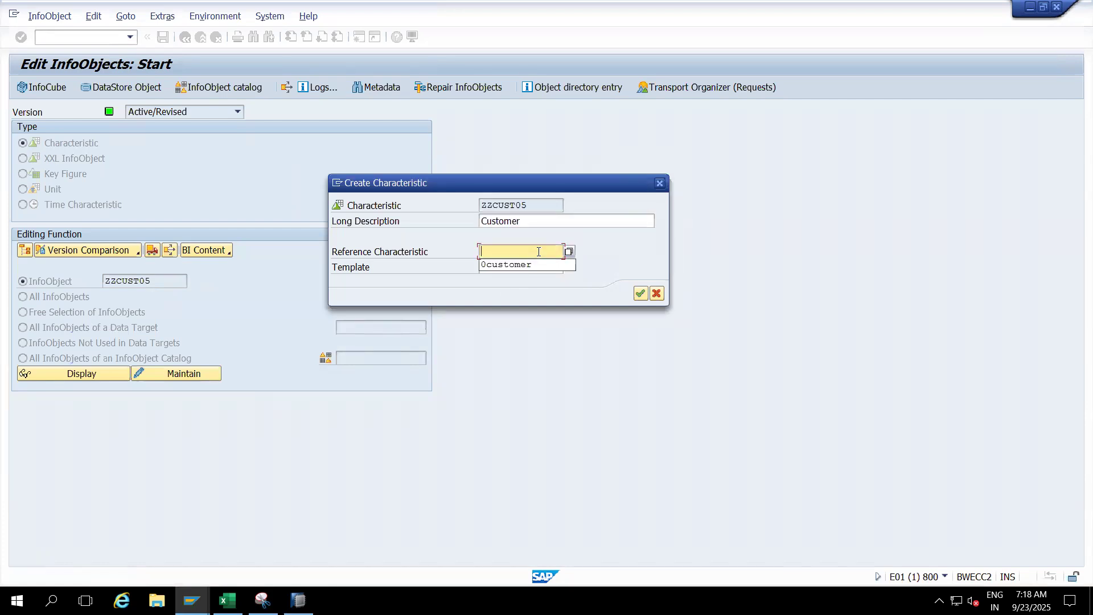
# - Search the reference characteristics for *CUSTOMER* and create ZZCUST05 with reference to /CPD/CUSTOMER
pyautogui.write('*CUS')
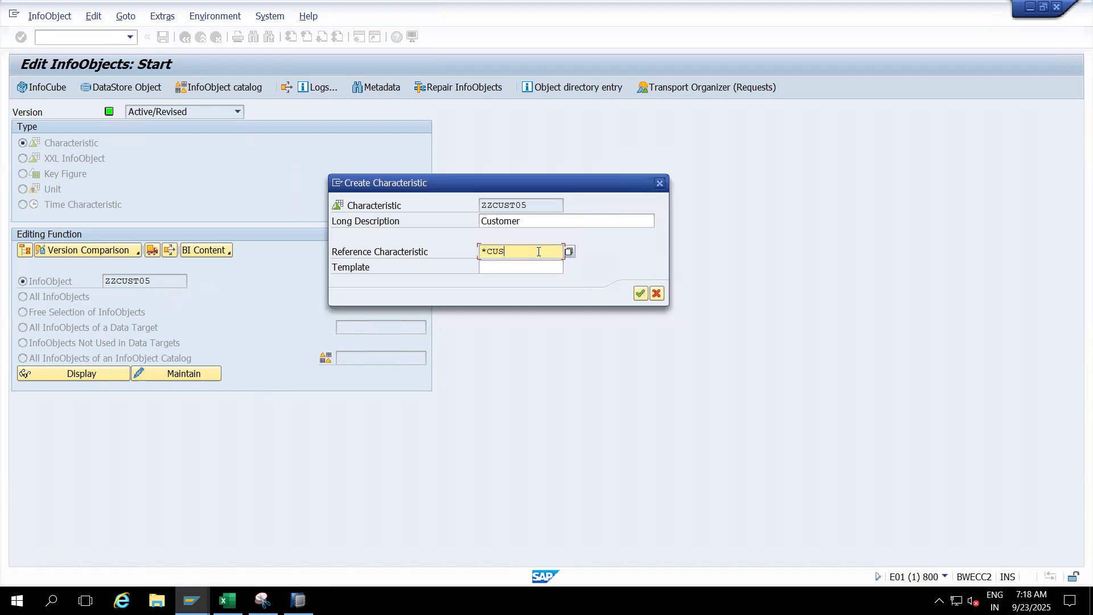
pyautogui.write('TOMER*')
pyautogui.click(569, 252)
pyautogui.click(640, 293)
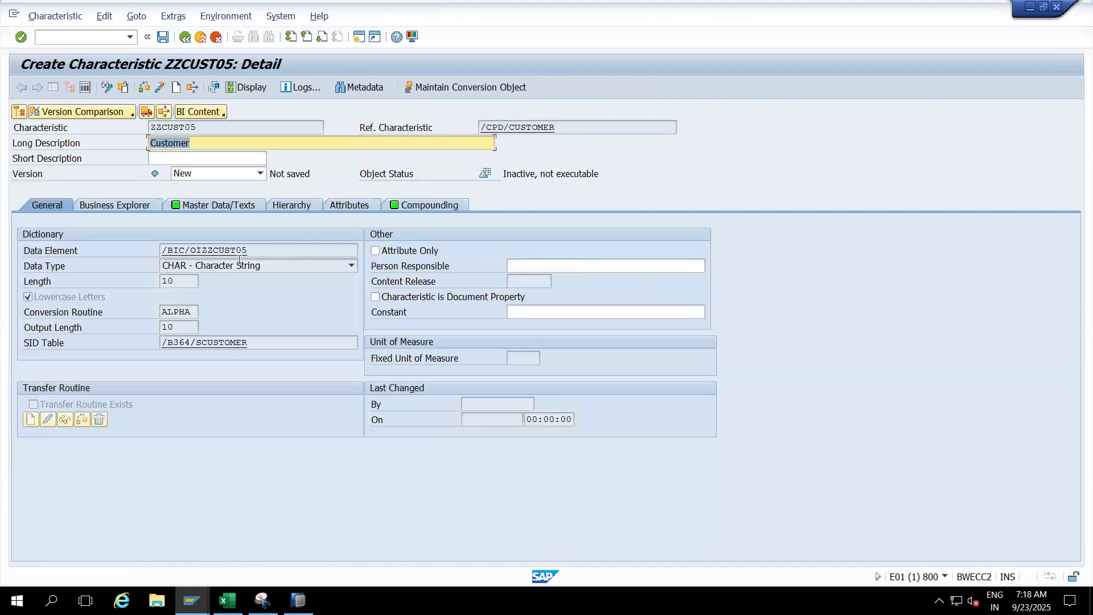
# - Examine whether the data type and length of ZZCUST05 can be edited, and compare them with its reference characteristic
pyautogui.doubleClick(182, 281)
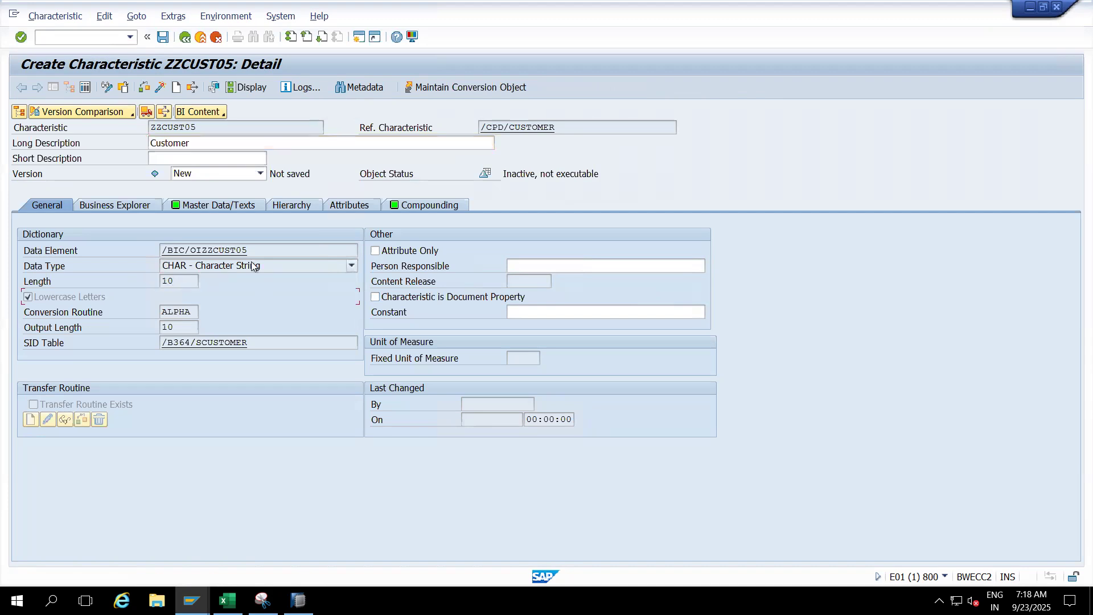
pyautogui.click(254, 268)
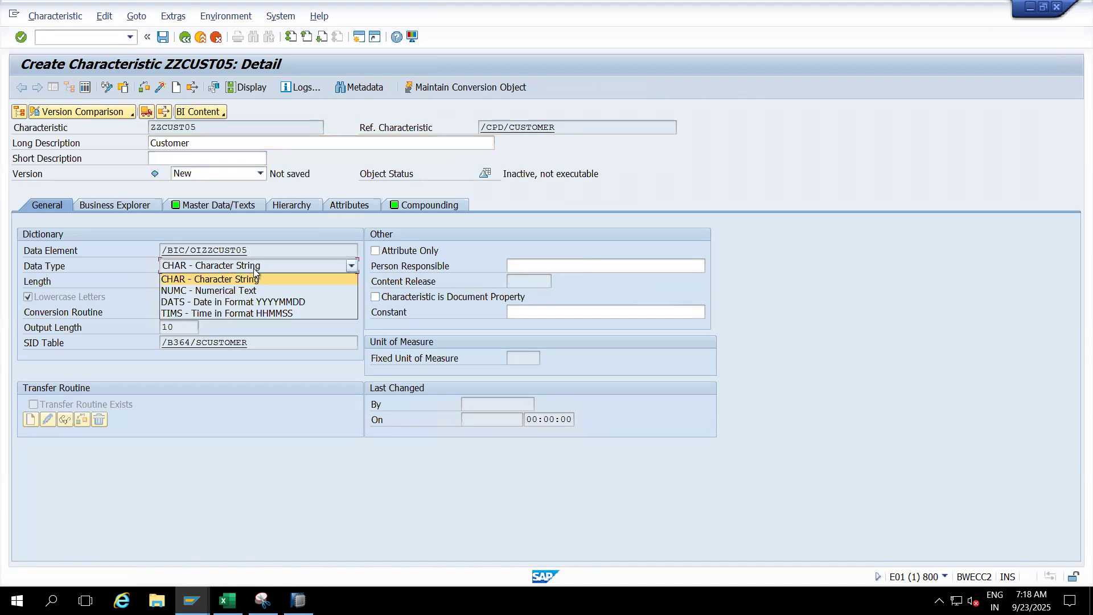
pyautogui.click(241, 437)
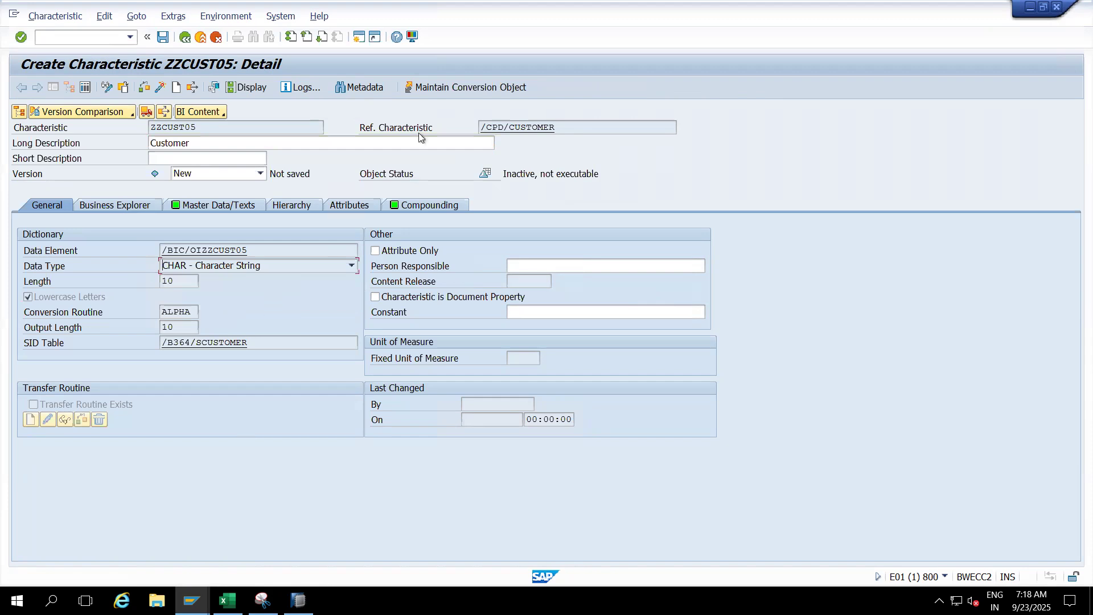
pyautogui.moveTo(556, 126); pyautogui.dragTo(468, 127)
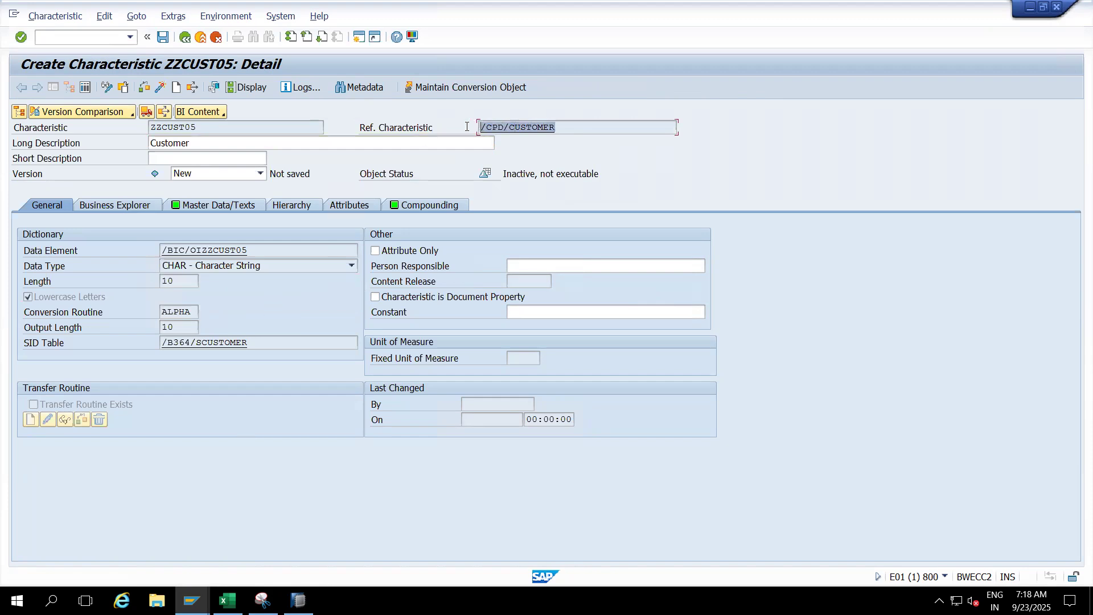
pyautogui.click(228, 265)
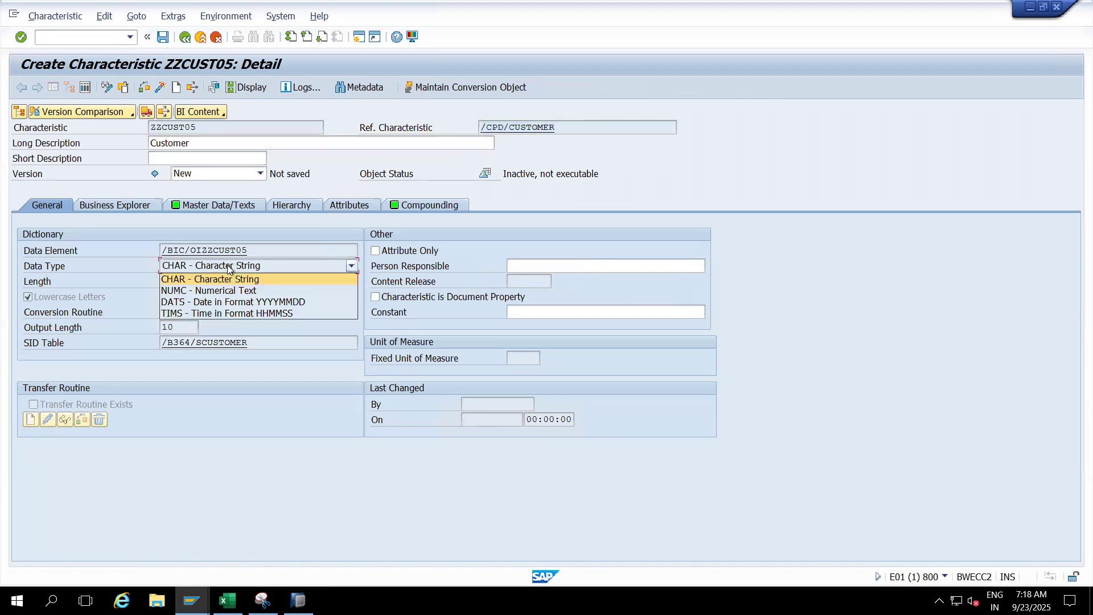
pyautogui.click(185, 276)
pyautogui.click(183, 284)
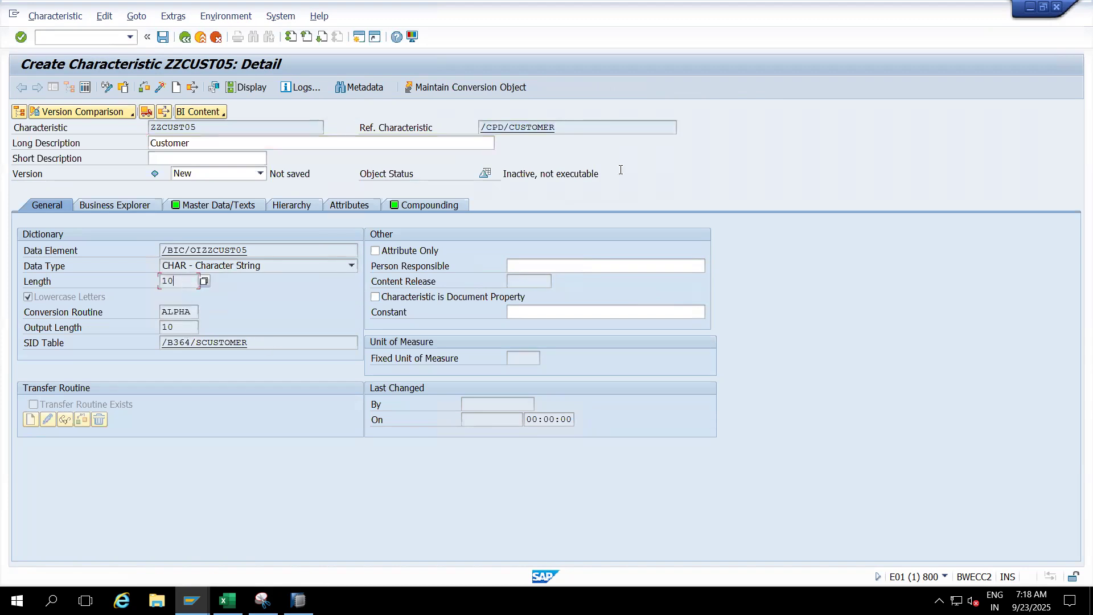
pyautogui.moveTo(560, 125); pyautogui.dragTo(472, 127)
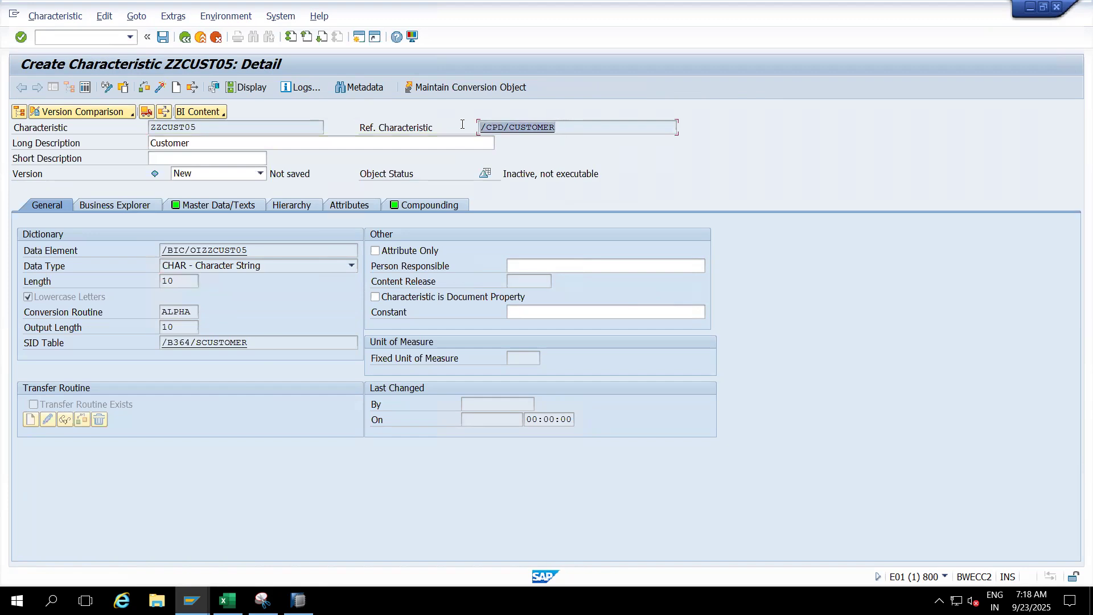
pyautogui.click(580, 125)
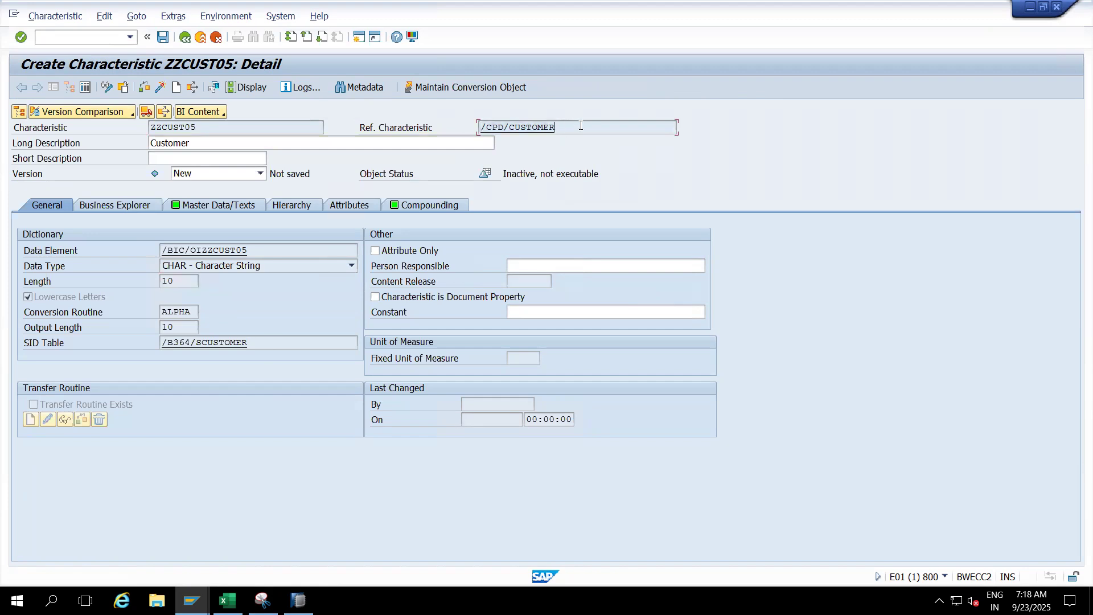
# - Activate ZZCUST05 and compare its name and SID table with the reference characteristic
pyautogui.click(160, 87)
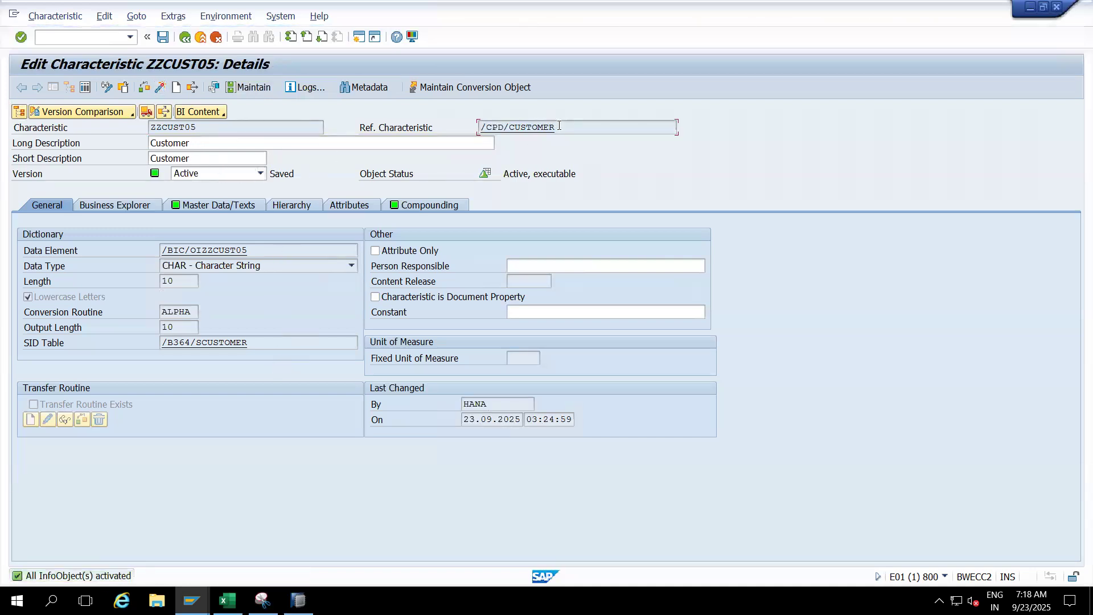
pyautogui.moveTo(560, 125); pyautogui.dragTo(476, 126)
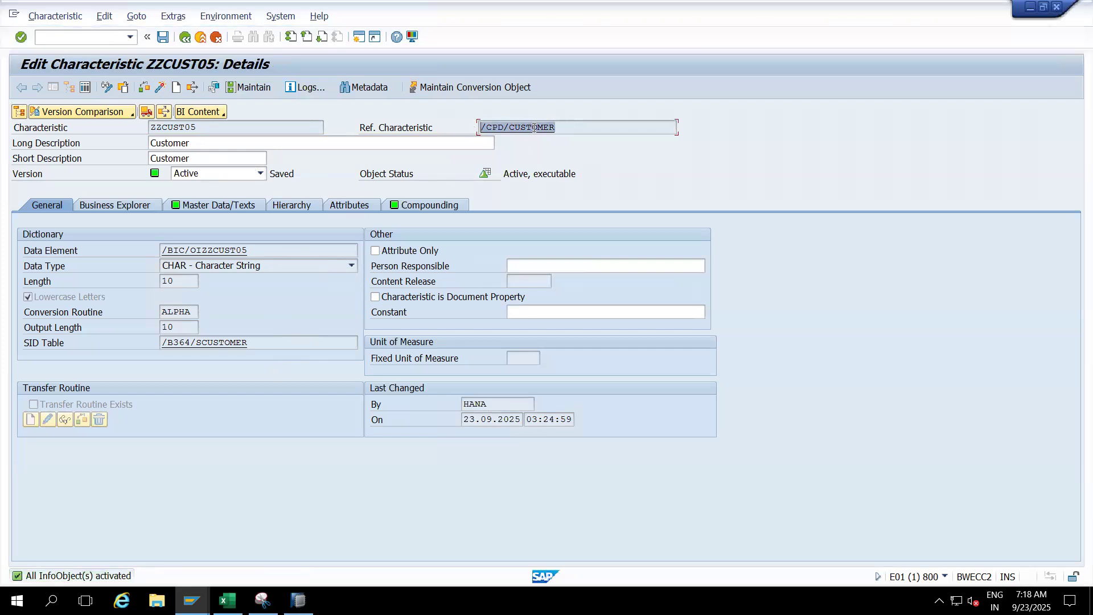
pyautogui.moveTo(202, 126); pyautogui.dragTo(118, 118)
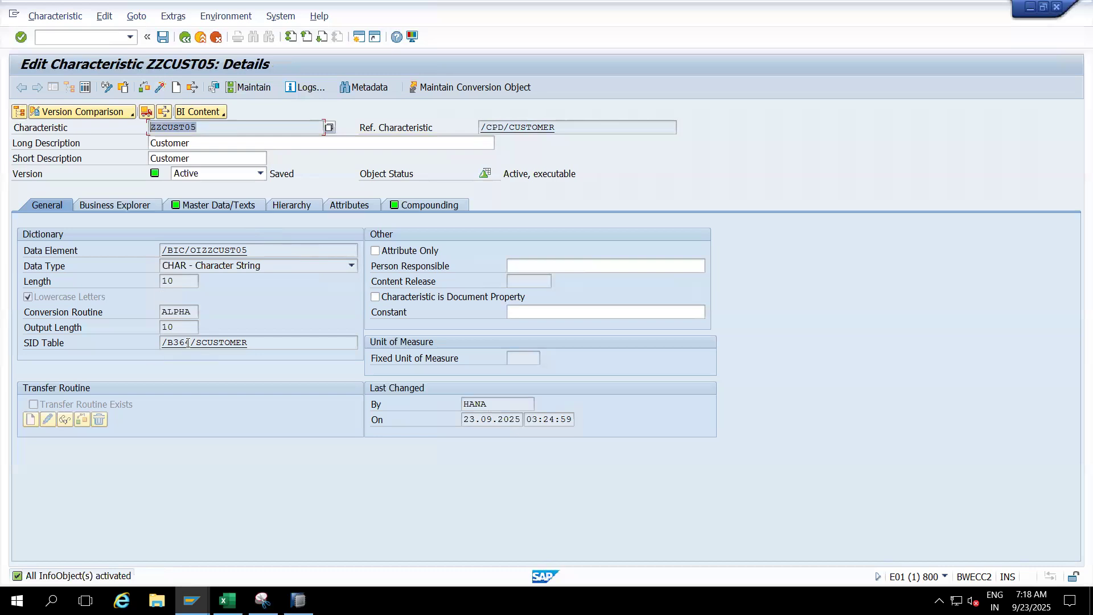
pyautogui.moveTo(557, 126); pyautogui.dragTo(467, 126)
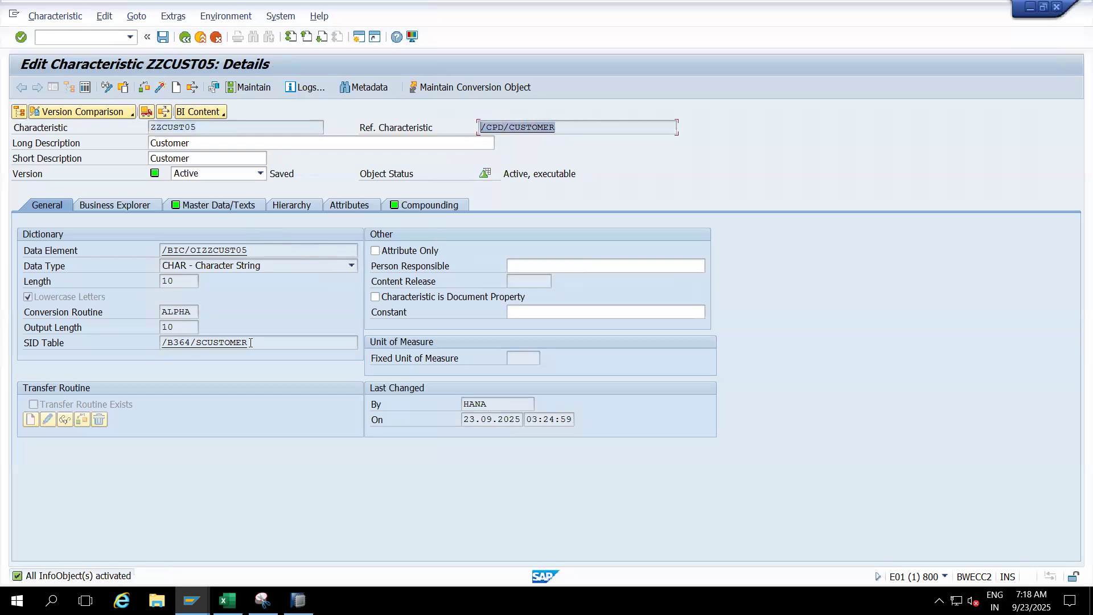
pyautogui.moveTo(251, 342); pyautogui.dragTo(153, 342)
# - Examine the master data view, master data table and text table of ZZCUST05 against its reference characteristic
pyautogui.click(197, 203)
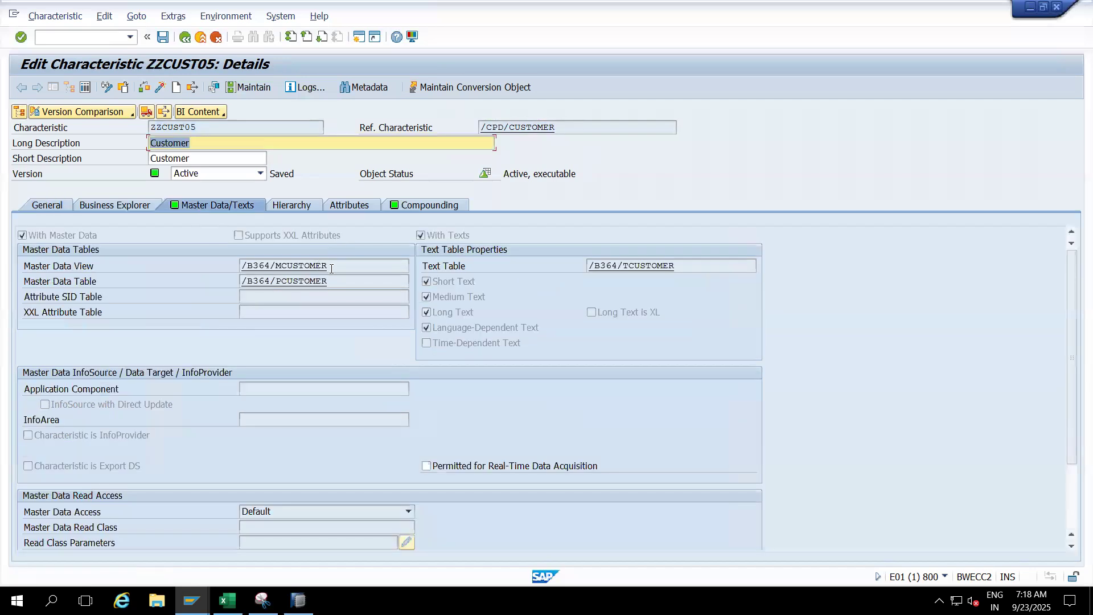
pyautogui.moveTo(332, 268); pyautogui.dragTo(220, 266)
pyautogui.moveTo(563, 125); pyautogui.dragTo(463, 125)
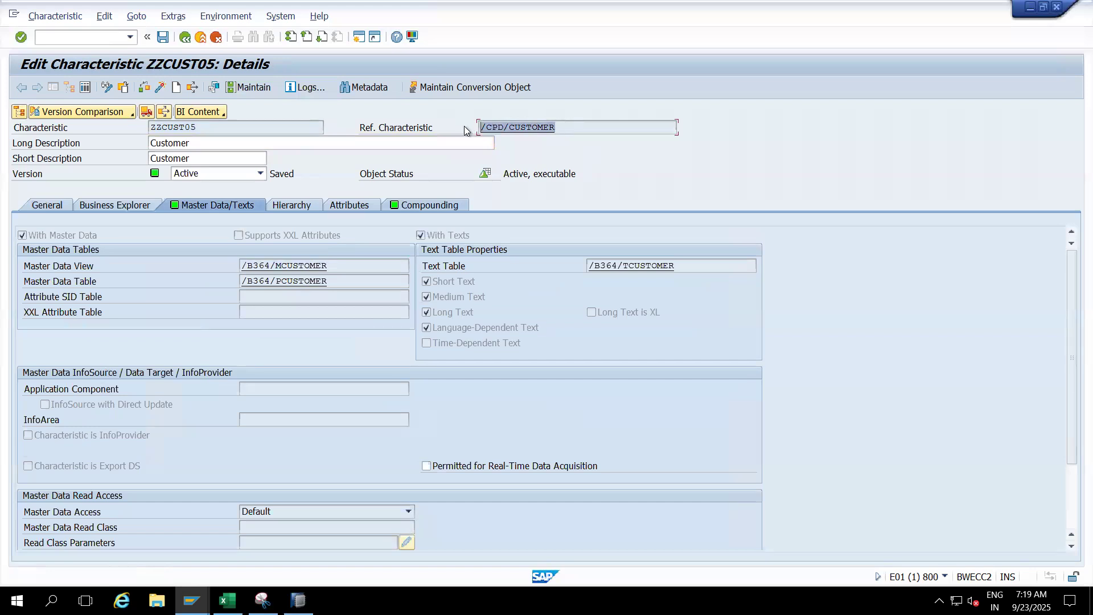
pyautogui.click(332, 291)
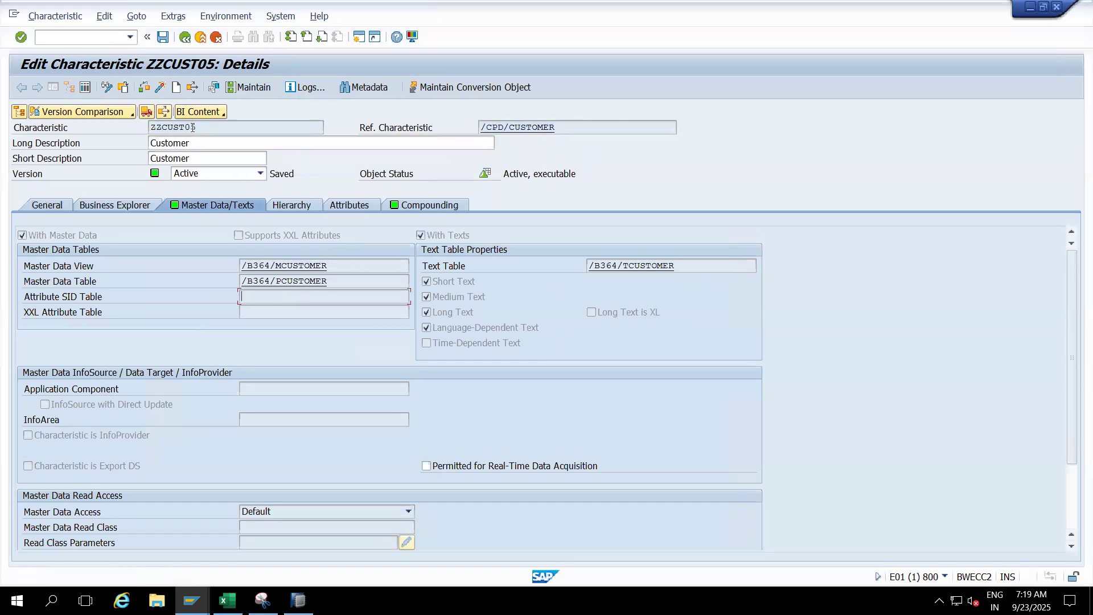
pyautogui.moveTo(682, 267); pyautogui.dragTo(560, 267)
pyautogui.moveTo(200, 126); pyautogui.dragTo(134, 128)
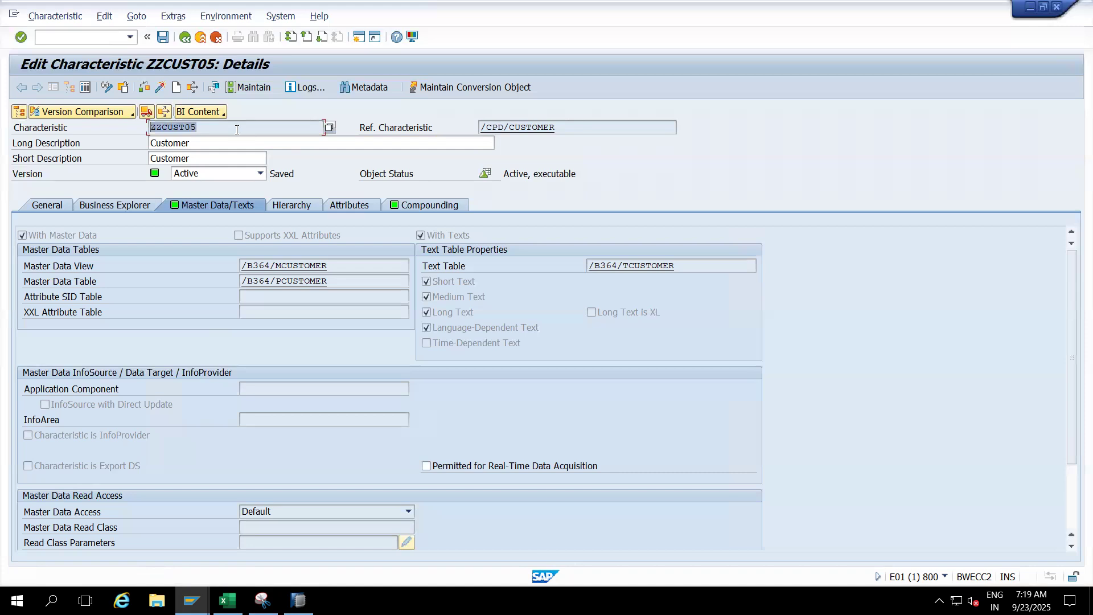
# - Review the compounding settings of ZZCUST05 alongside its reference characteristic
pyautogui.click(430, 206)
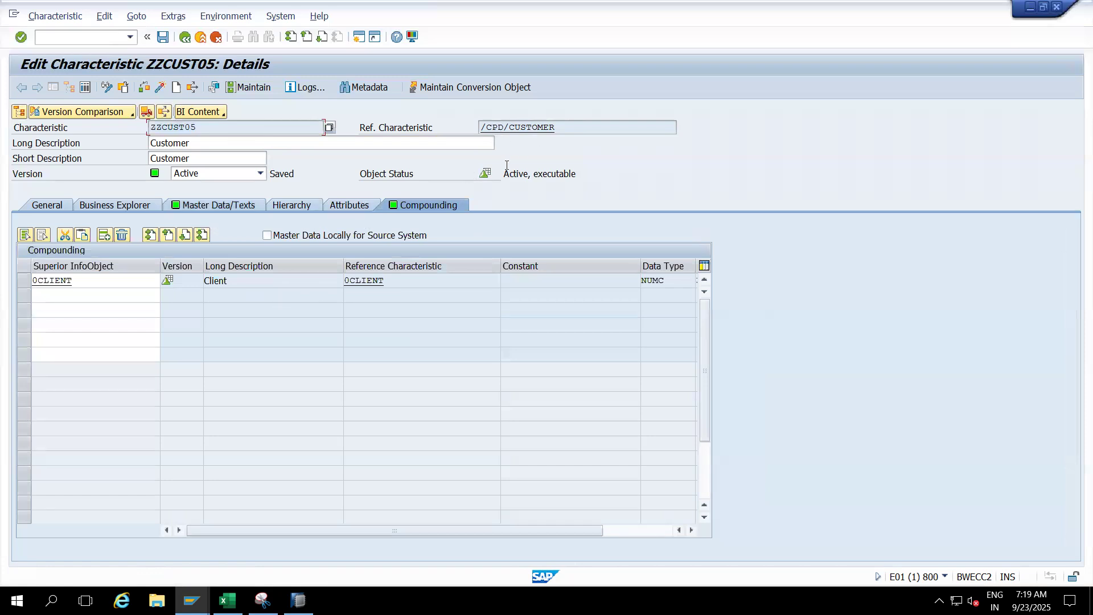
pyautogui.moveTo(560, 131); pyautogui.dragTo(480, 130)
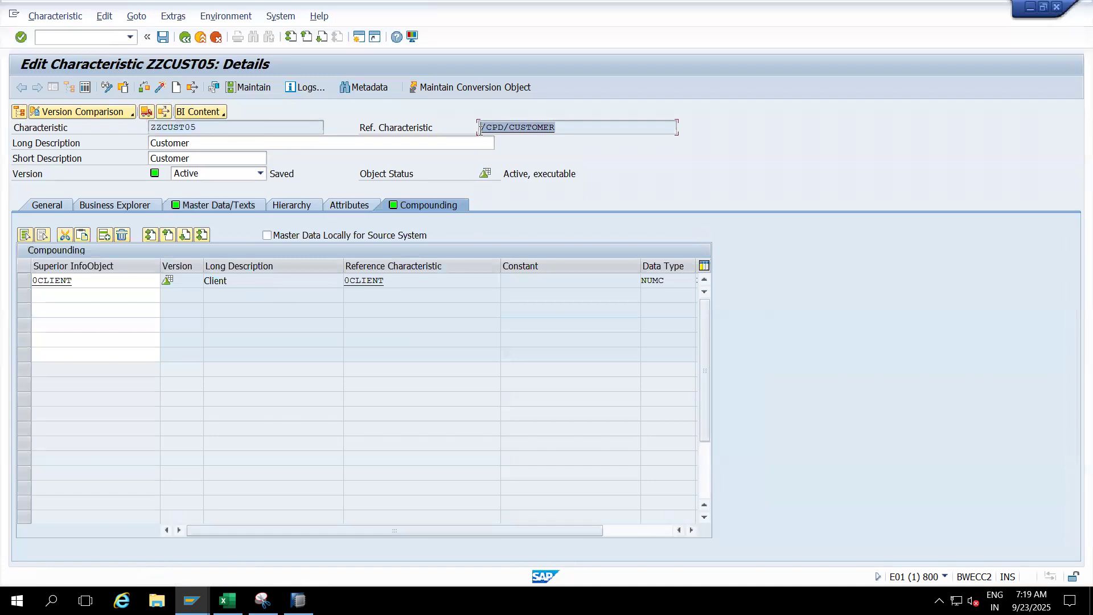
pyautogui.click(188, 130)
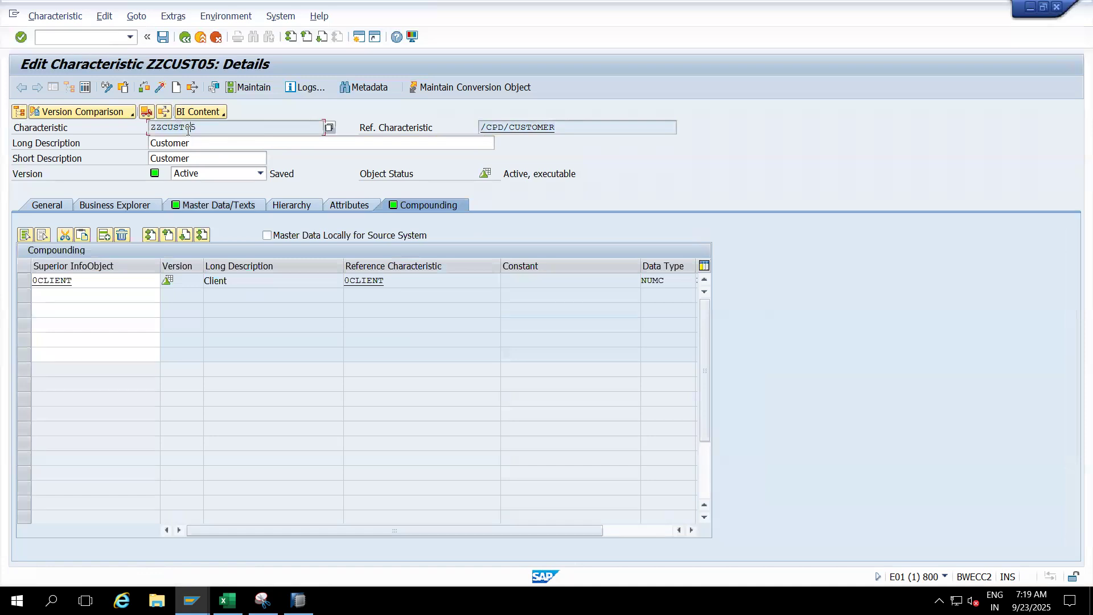
# - Display the entries stored in the master data table of ZZCUST05, and return to the characteristic's details
pyautogui.click(210, 209)
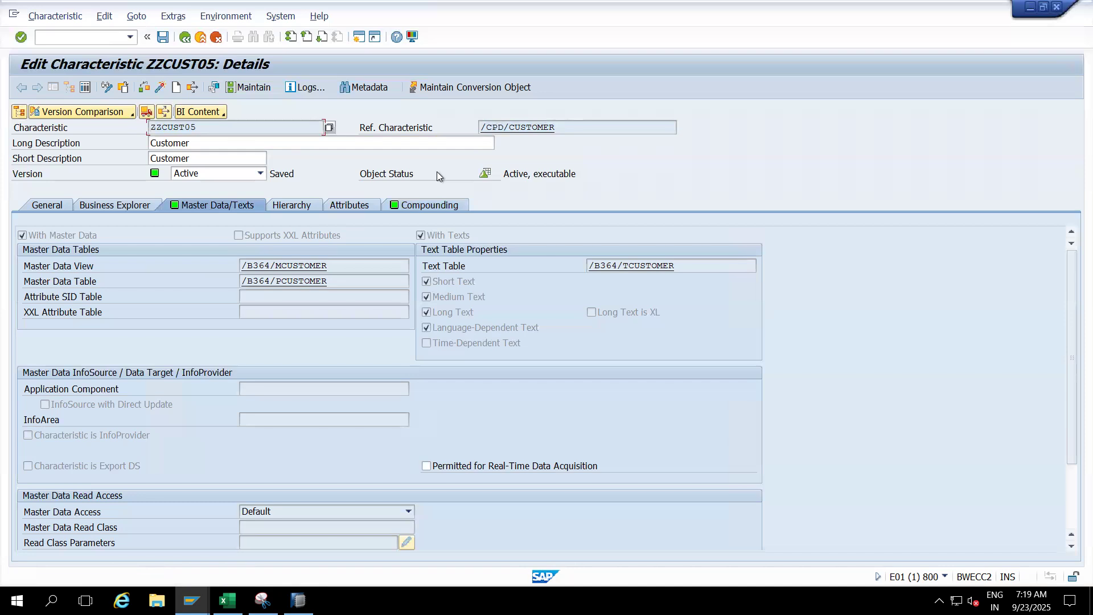
pyautogui.doubleClick(294, 279)
pyautogui.click(250, 90)
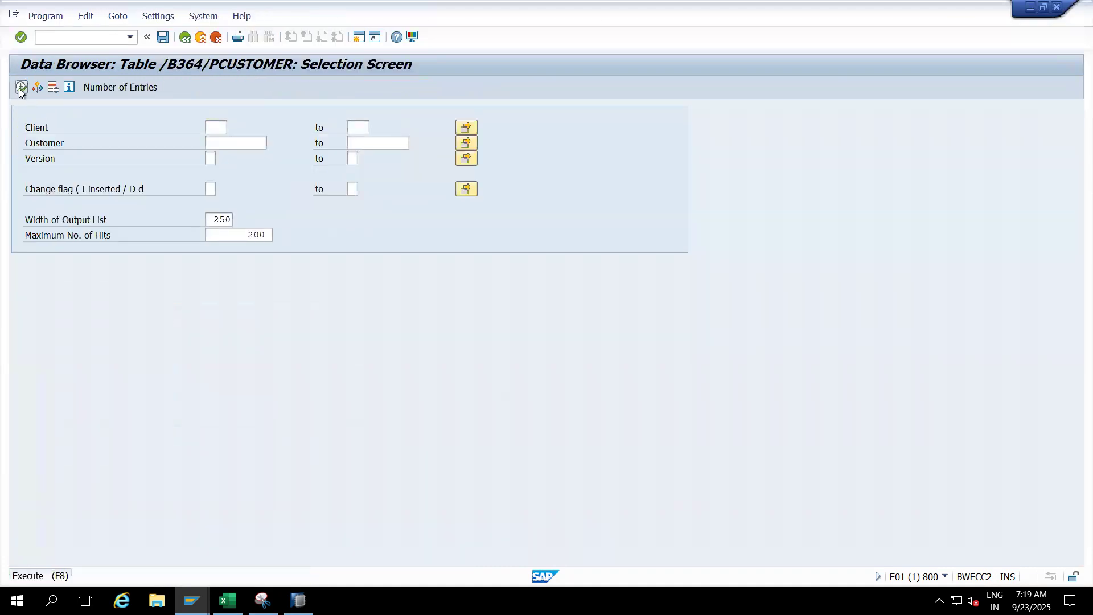
pyautogui.click(21, 88)
pyautogui.click(90, 108)
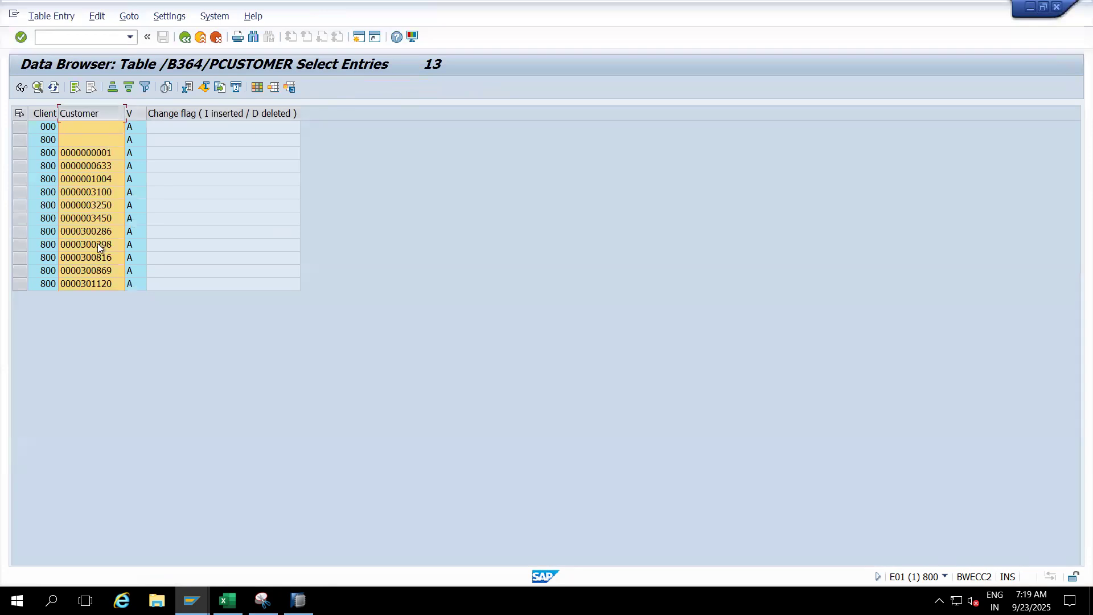
pyautogui.click(200, 38)
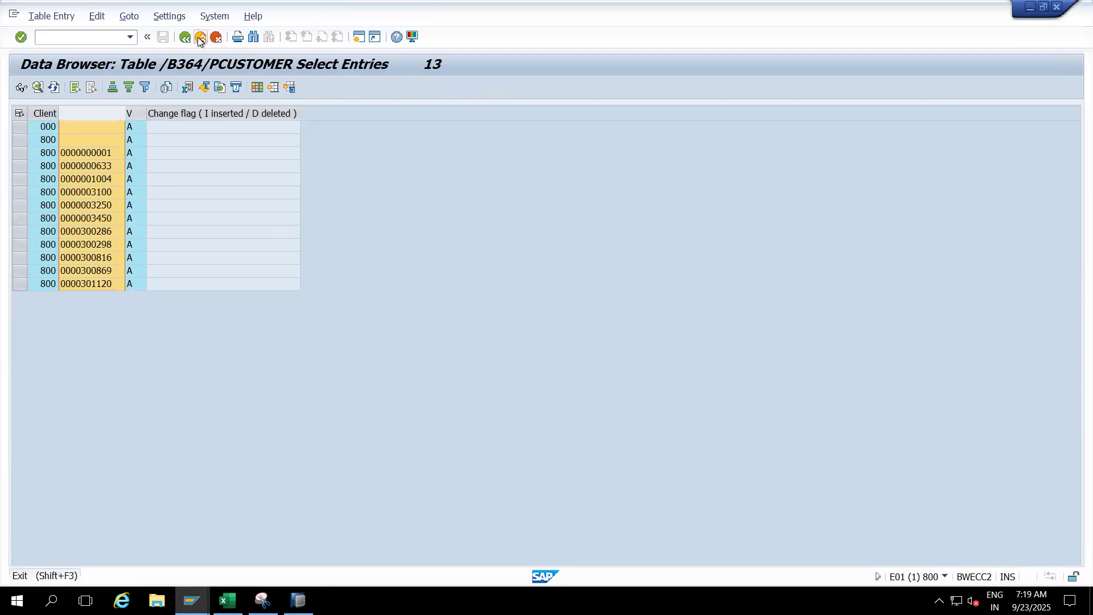
pyautogui.click(201, 38)
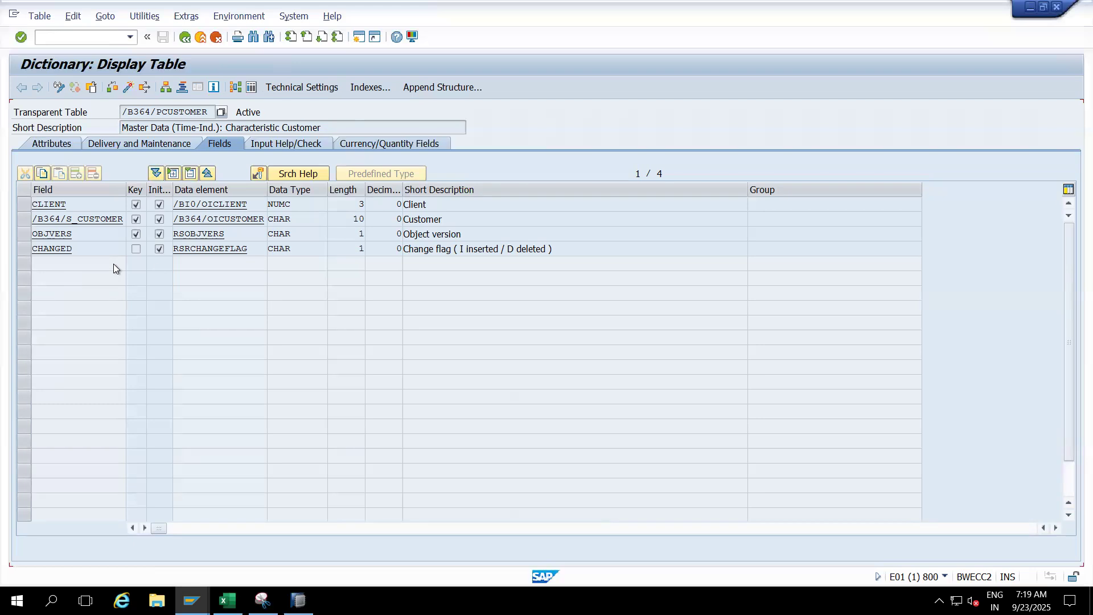
pyautogui.click(197, 40)
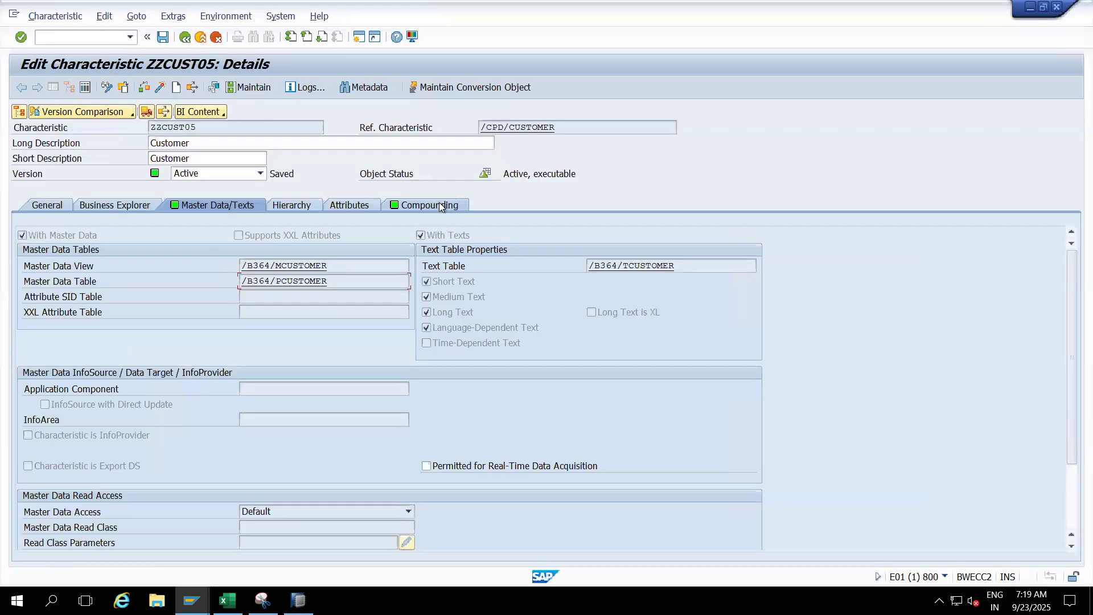
# - Compare the names of ZZCUST05 and its reference characteristic, and check whether its length can be edited
pyautogui.moveTo(560, 129); pyautogui.dragTo(479, 130)
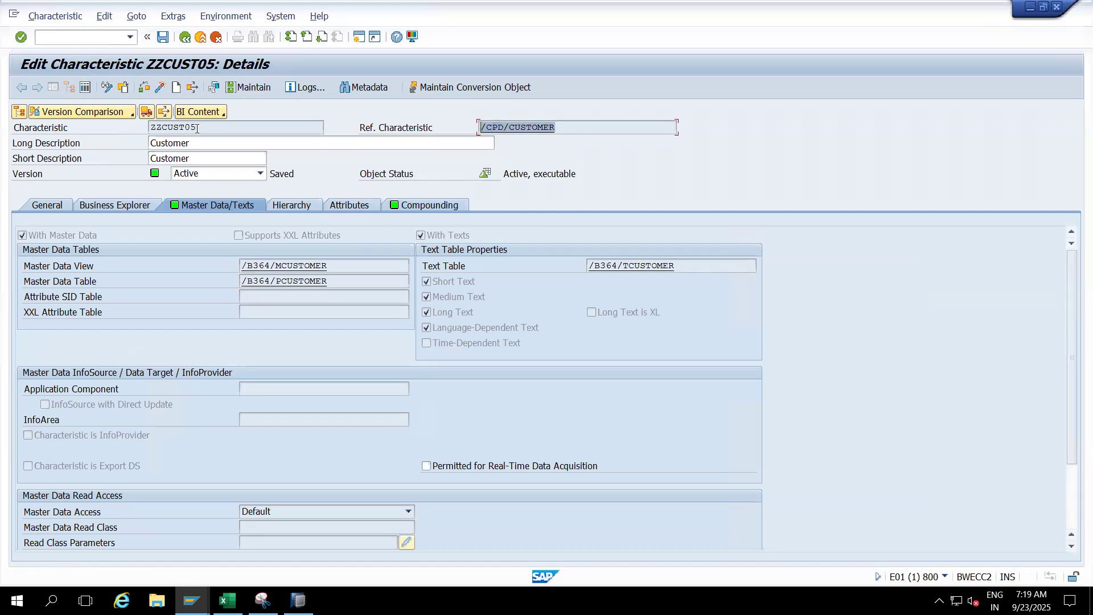
pyautogui.moveTo(196, 128); pyautogui.dragTo(112, 124)
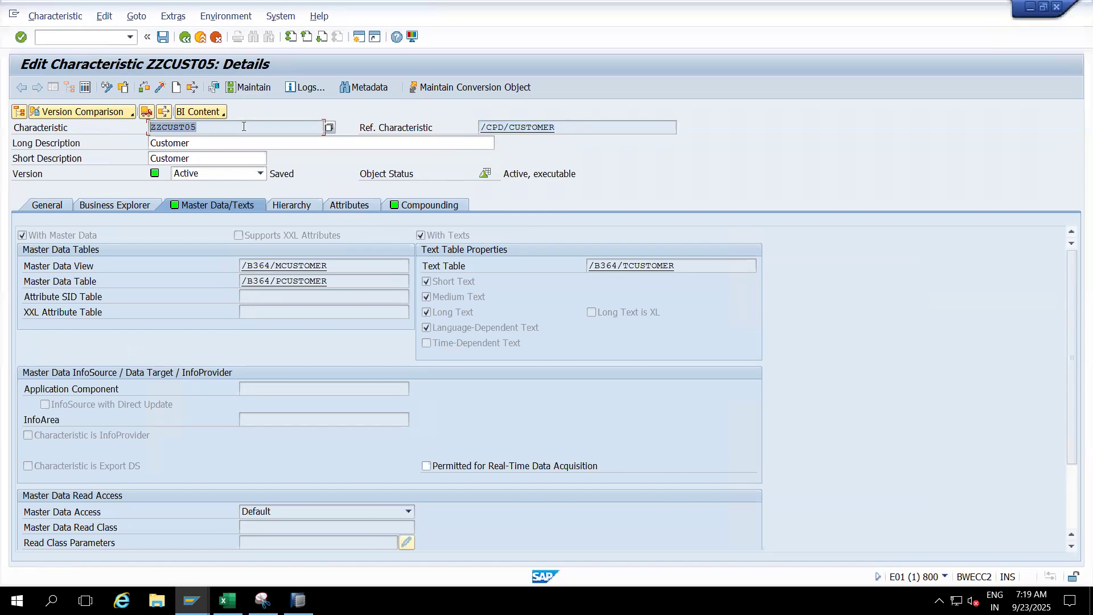
pyautogui.click(243, 126)
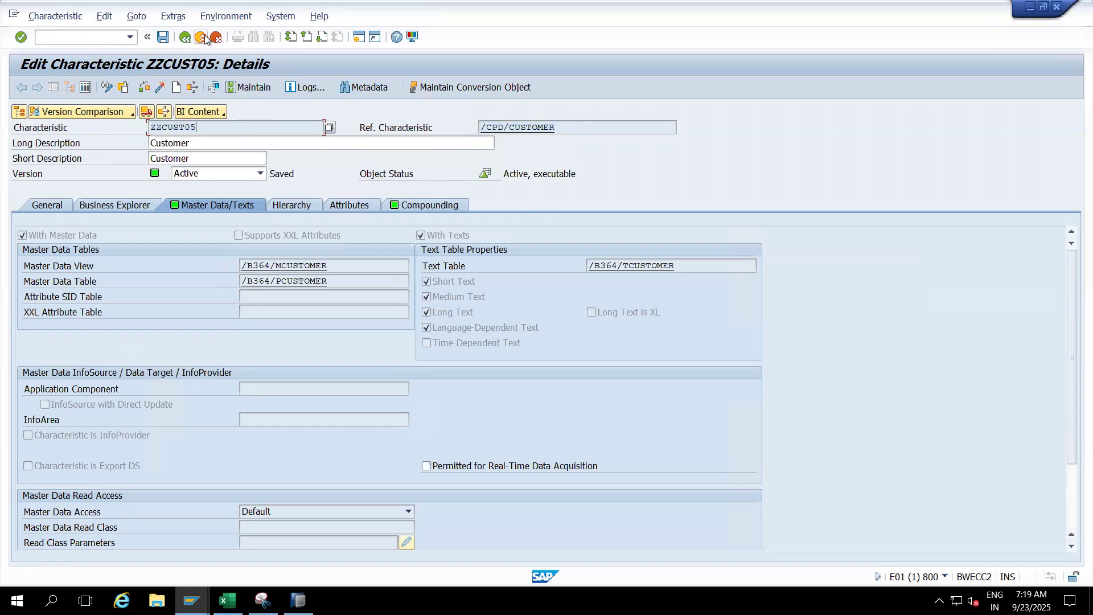
pyautogui.click(56, 206)
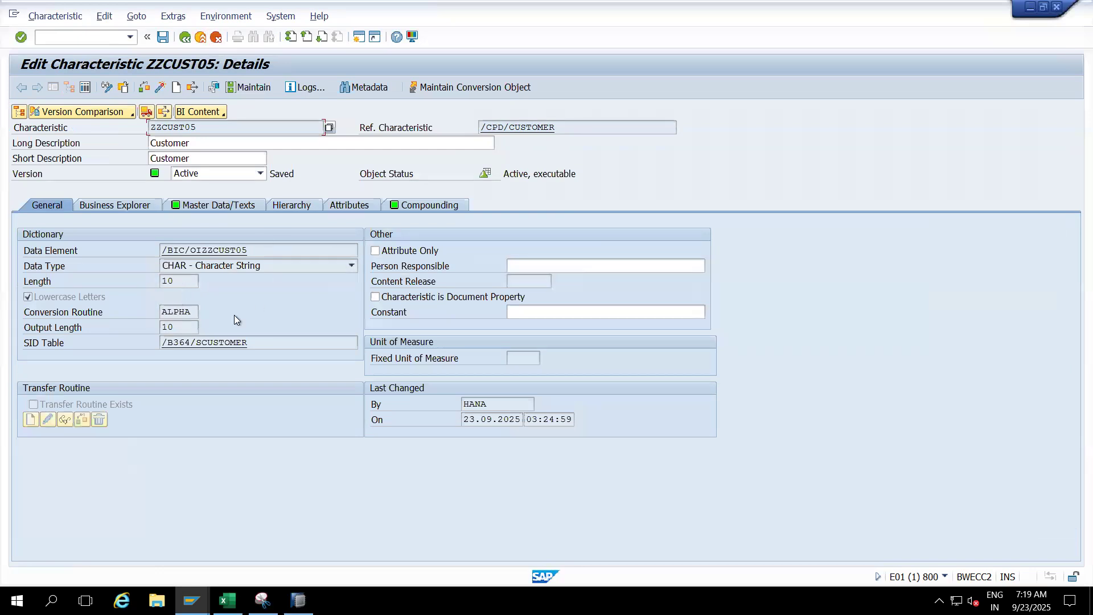
pyautogui.click(185, 284)
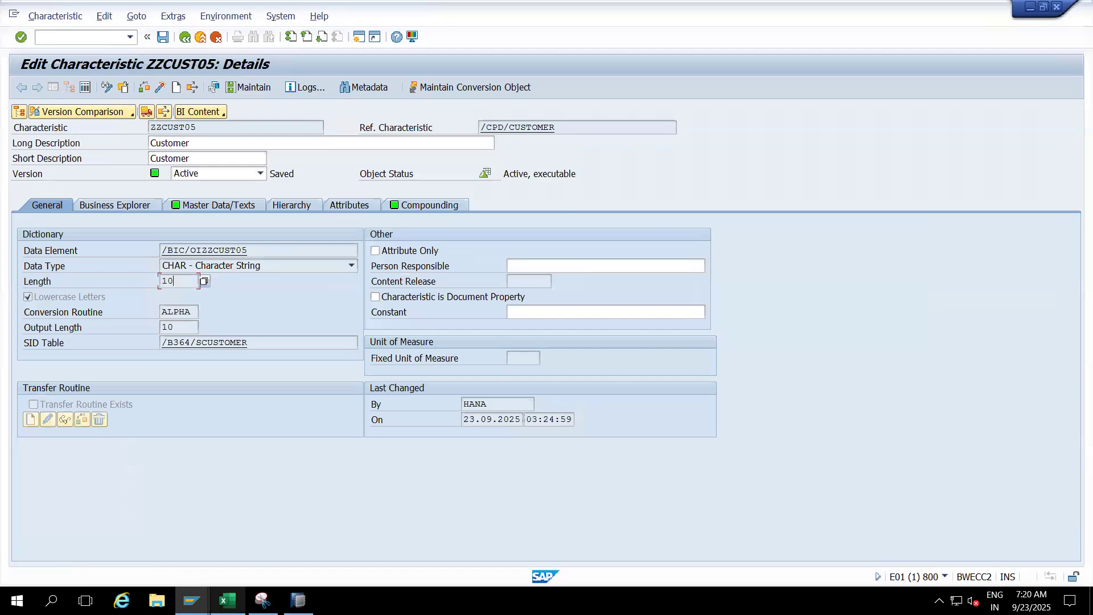
# - Switch to the Excel notes and enter "We cannot able to change the data type and length" beside Reference in cell E68
pyautogui.click(227, 601)
pyautogui.click(304, 372)
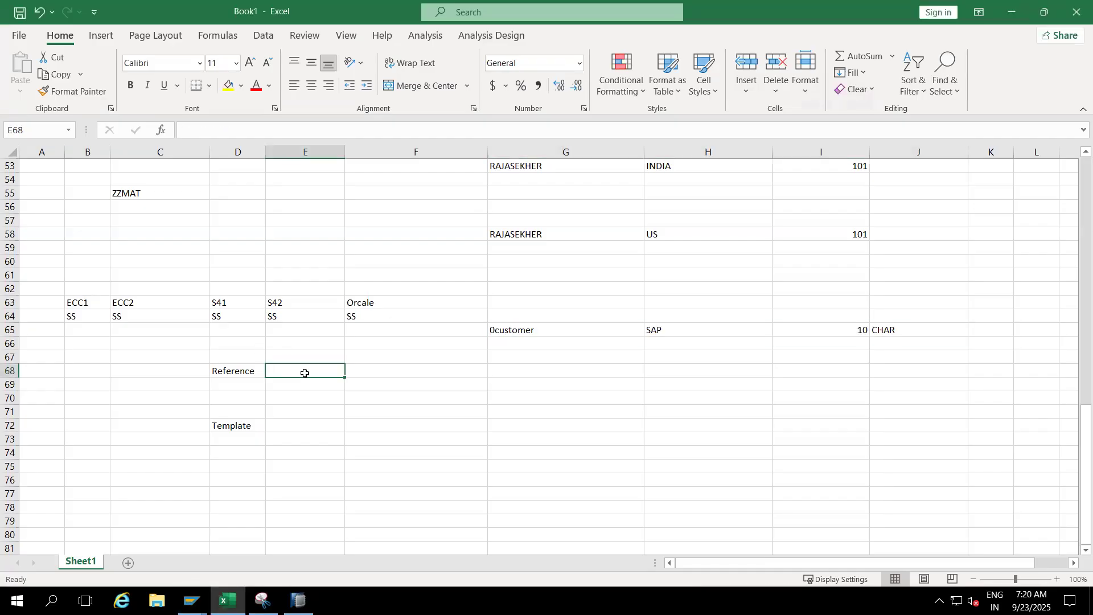
pyautogui.write('We cannot able to chna')
pyautogui.press('BackSpace')
pyautogui.press('BackSpace')
pyautogui.write('ange the d')
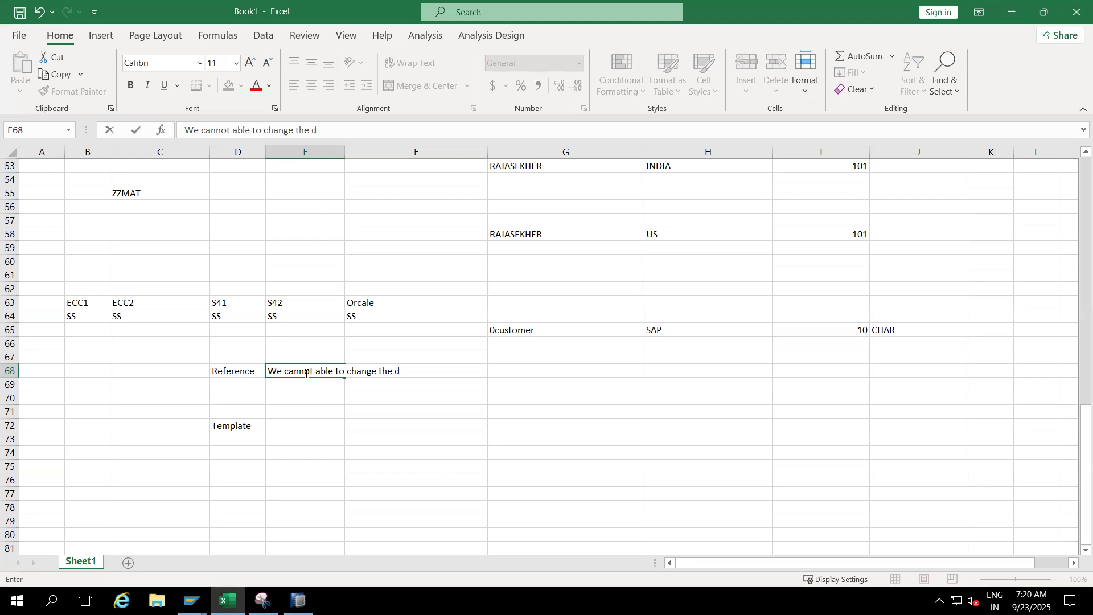
pyautogui.write('ata type and length')
pyautogui.click(336, 425)
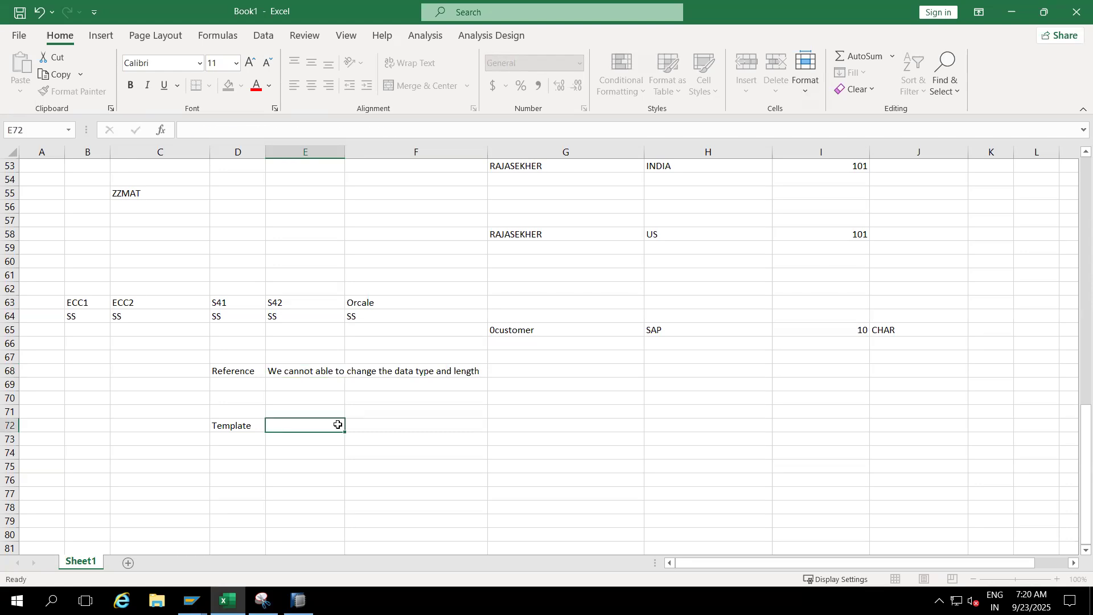
pyautogui.click(292, 380)
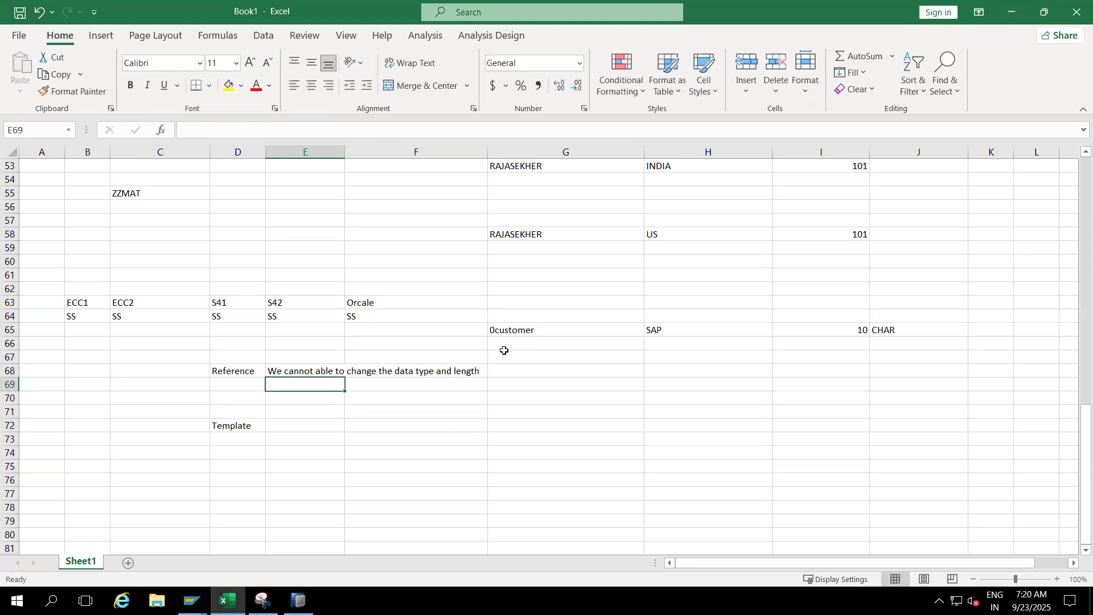
pyautogui.click(545, 330)
# - Switch back to SAP, leave the details of ZZCUST05 and try to create a characteristic named ZZPLANT
pyautogui.hotkey('alt', 'Tab')
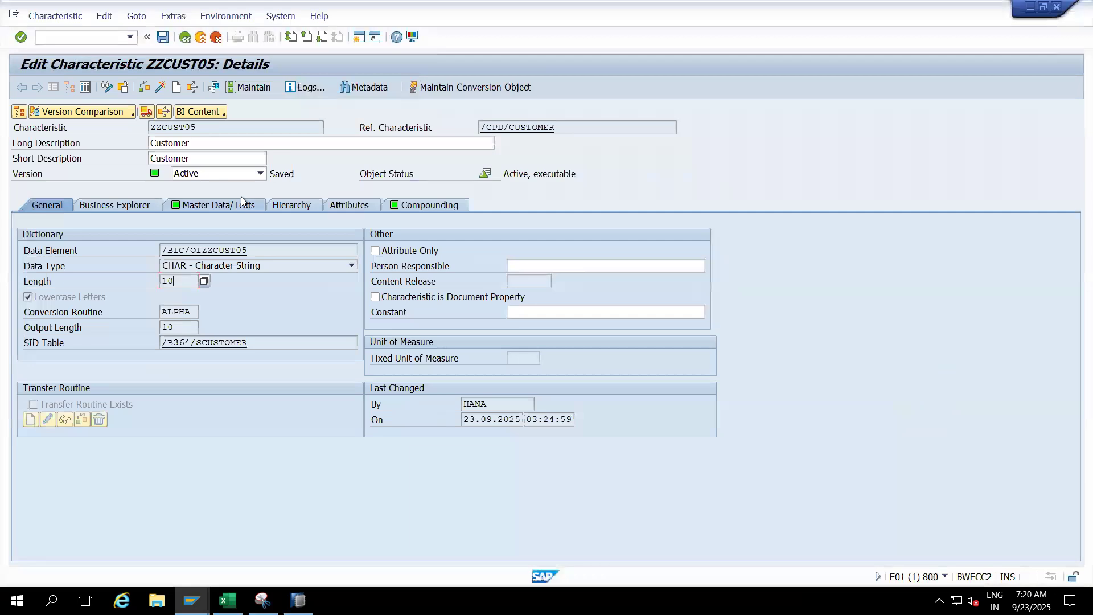
pyautogui.click(201, 36)
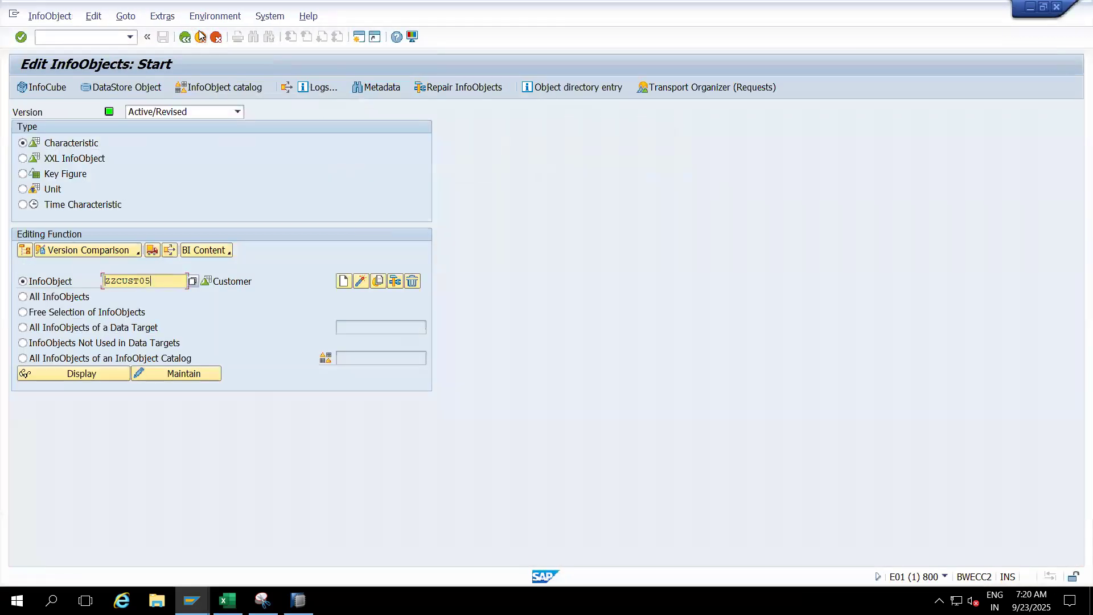
pyautogui.press('BackSpace')
pyautogui.write('ZZPLANT')
pyautogui.click(343, 281)
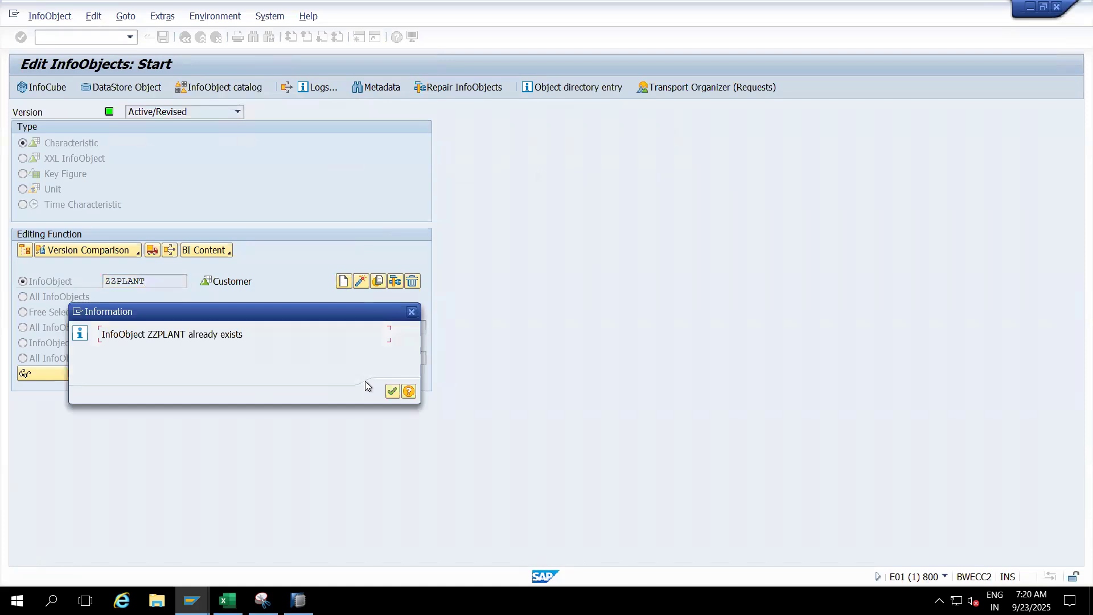
pyautogui.click(392, 391)
# - Start a new characteristic named ZZPLANT5 with the long description Plant
pyautogui.click(160, 282)
pyautogui.write('5')
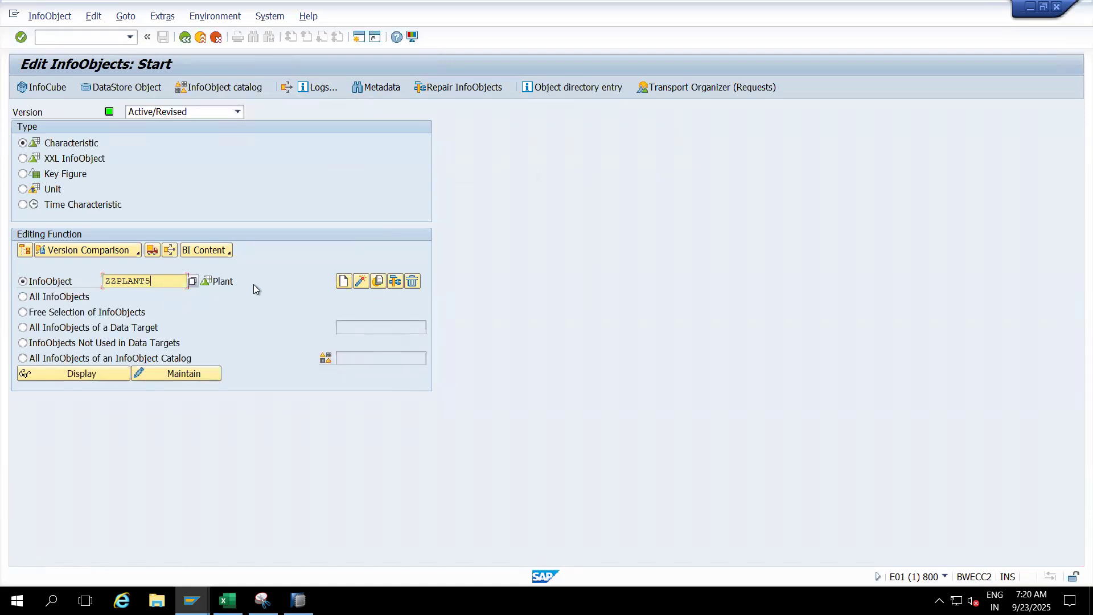
pyautogui.click(343, 283)
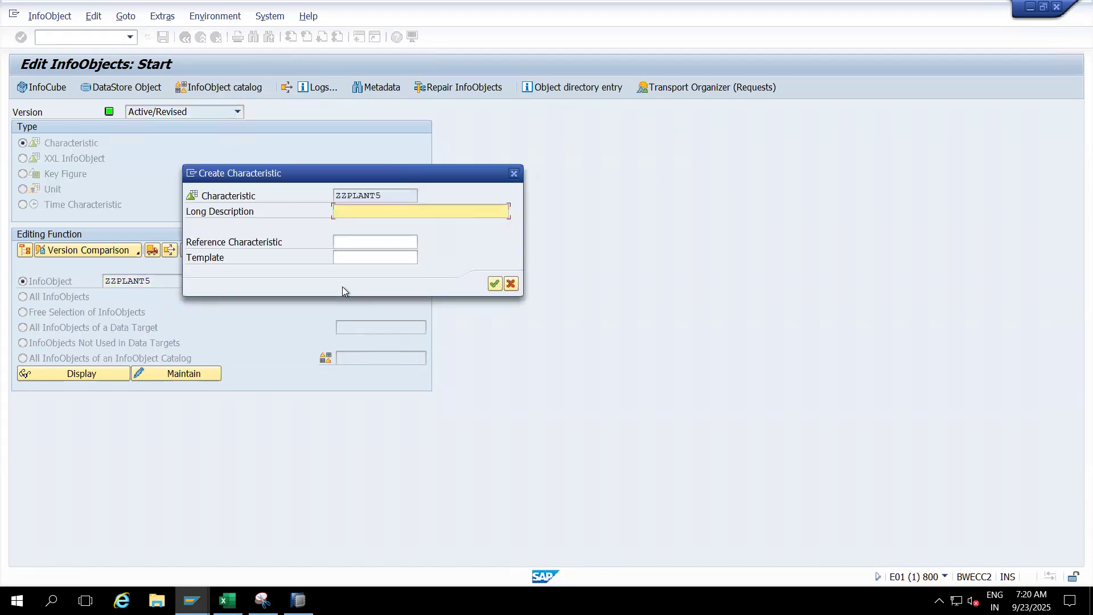
pyautogui.write('Plant')
# - Try to create the characteristic with 0PLANT as its template
pyautogui.click(362, 256)
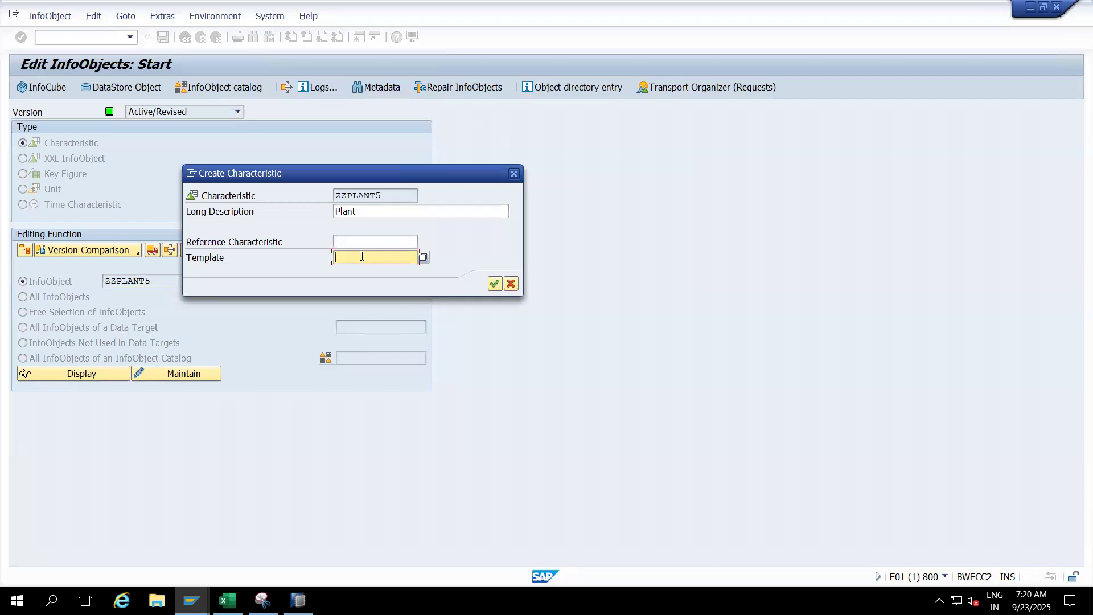
pyautogui.write('0PLANT')
pyautogui.click(496, 284)
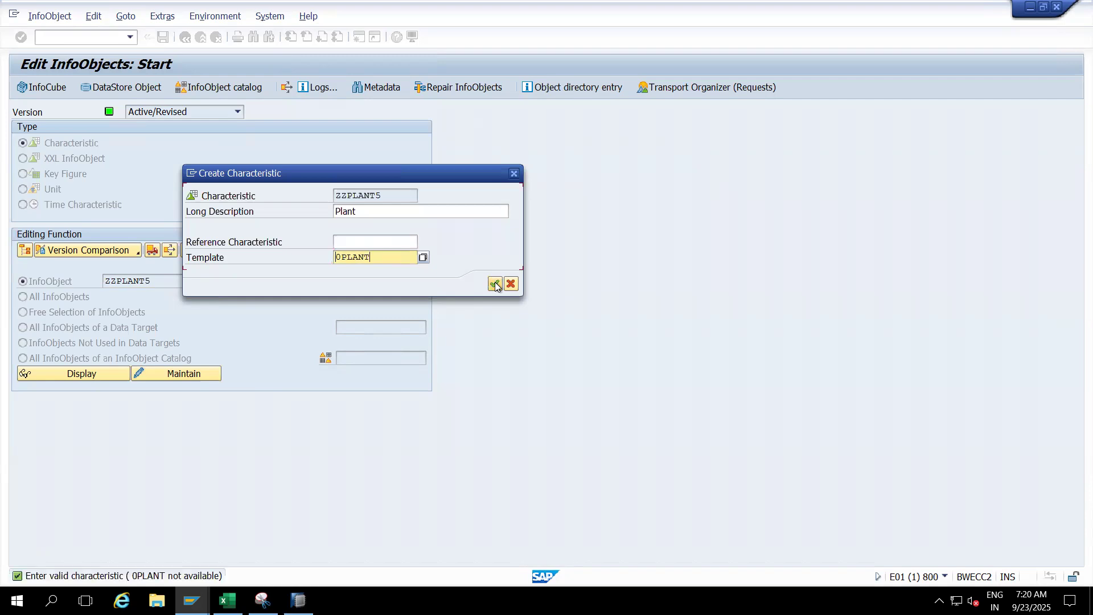
# - Search the available templates for *PLANT*, choose /CPD/PLANT and create ZZPLANT5 from it
pyautogui.press('BackSpace')
pyautogui.press('BackSpace')
pyautogui.press('BackSpace')
pyautogui.press('BackSpace')
pyautogui.press('BackSpace')
pyautogui.press('BackSpace')
pyautogui.write('8')
pyautogui.press('BackSpace')
pyautogui.write('*PL')
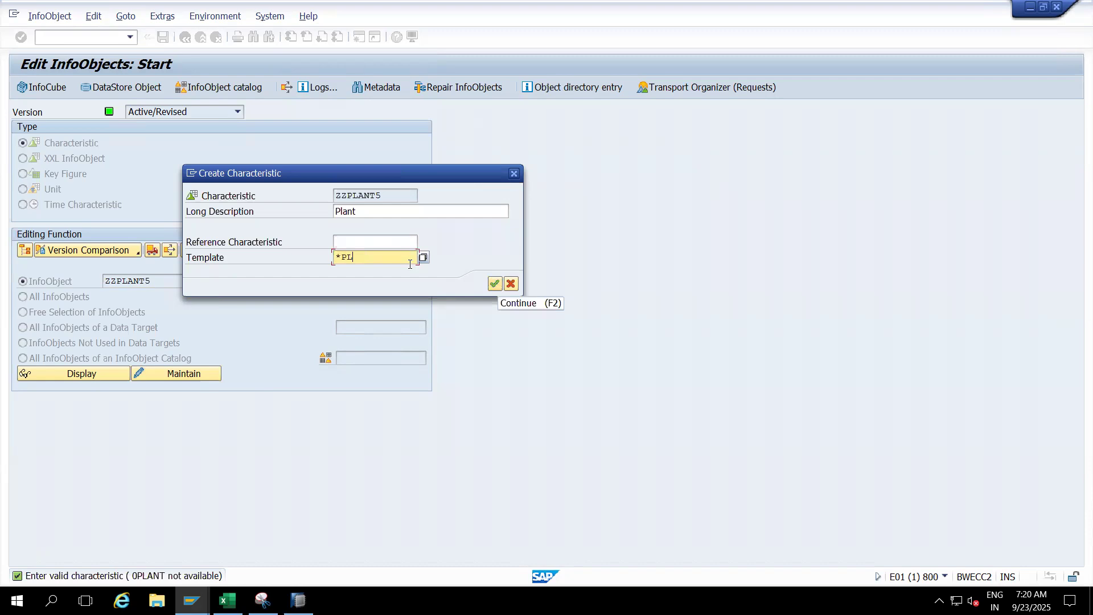
pyautogui.write('ANT*')
pyautogui.press('Return')
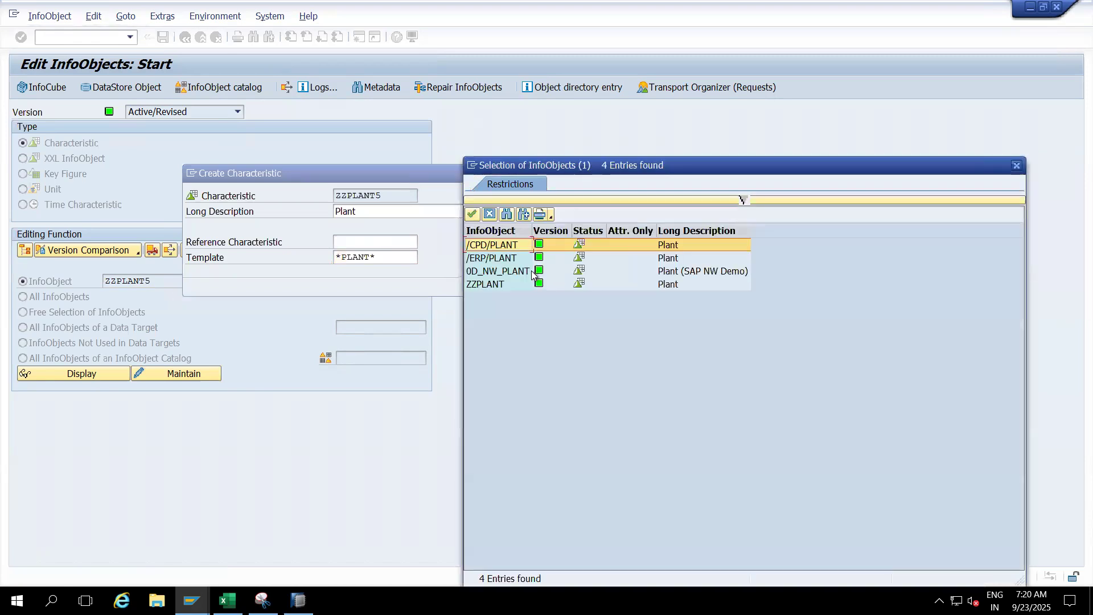
pyautogui.doubleClick(496, 246)
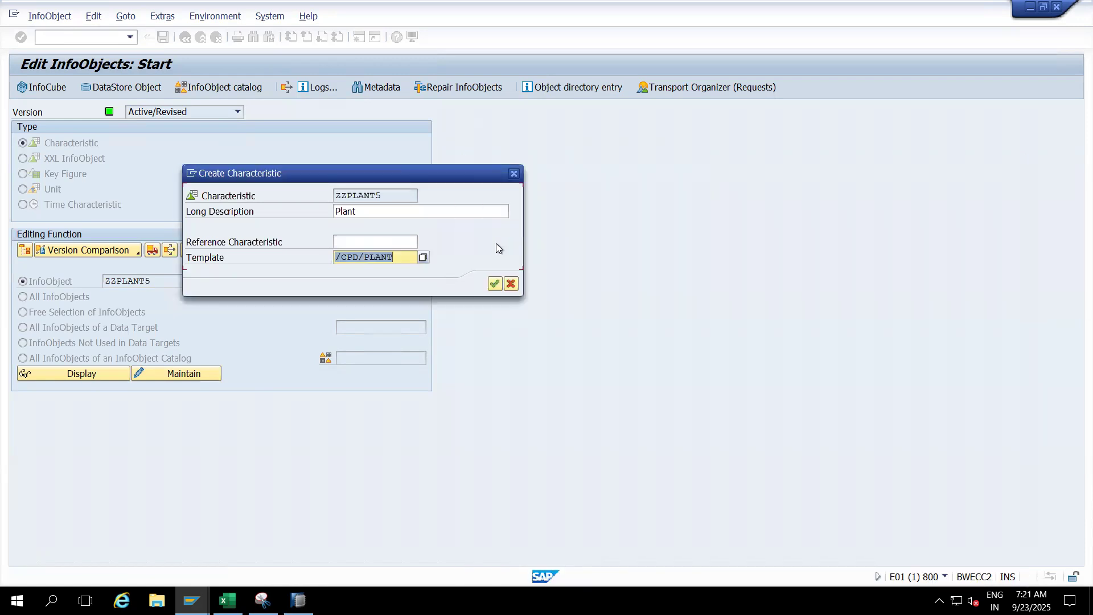
pyautogui.click(494, 284)
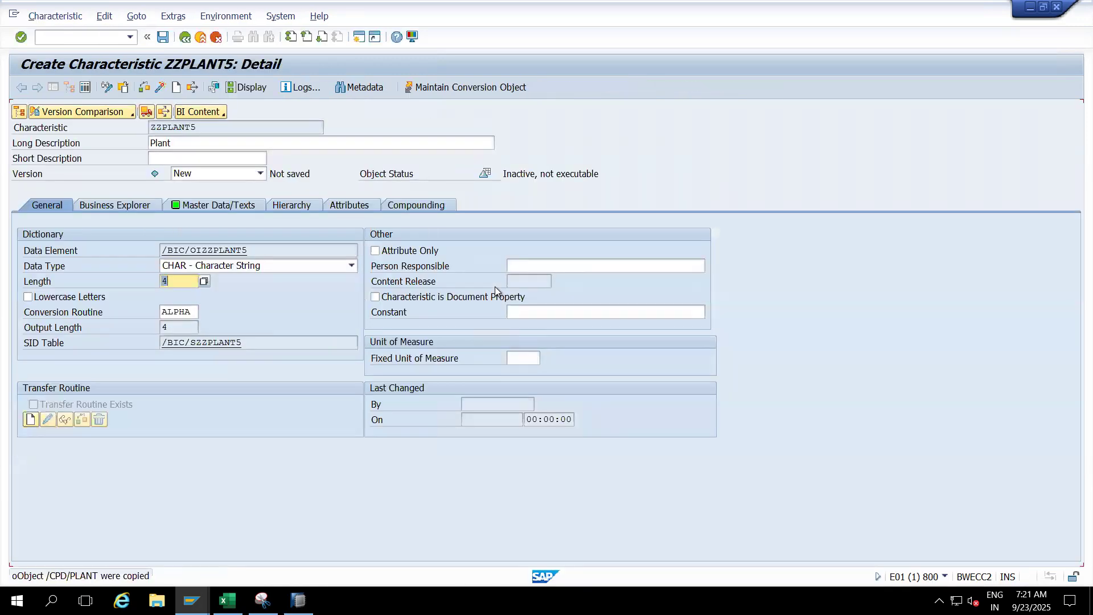
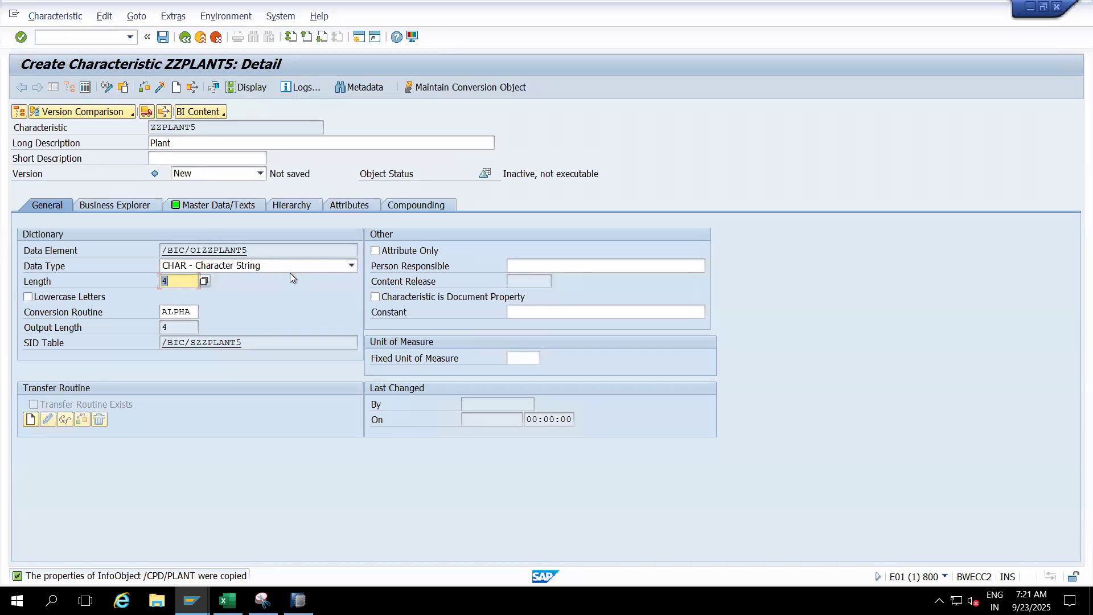
# - Review the data type options of ZZPLANT5, then clear its length and check the characteristic, reading the errors in the log
pyautogui.click(352, 266)
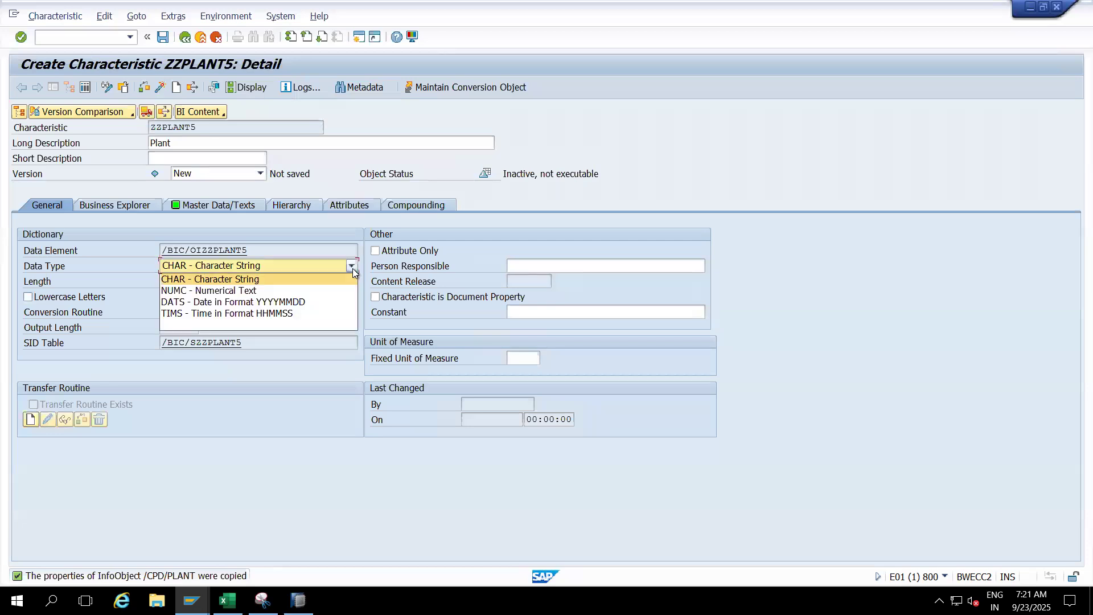
pyautogui.click(282, 391)
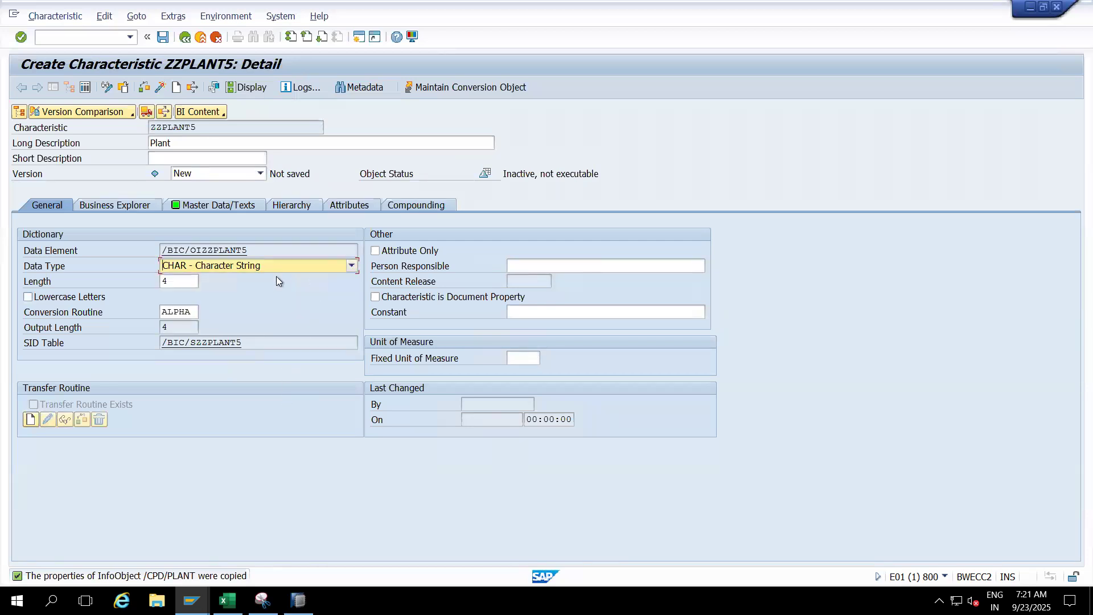
pyautogui.click(183, 282)
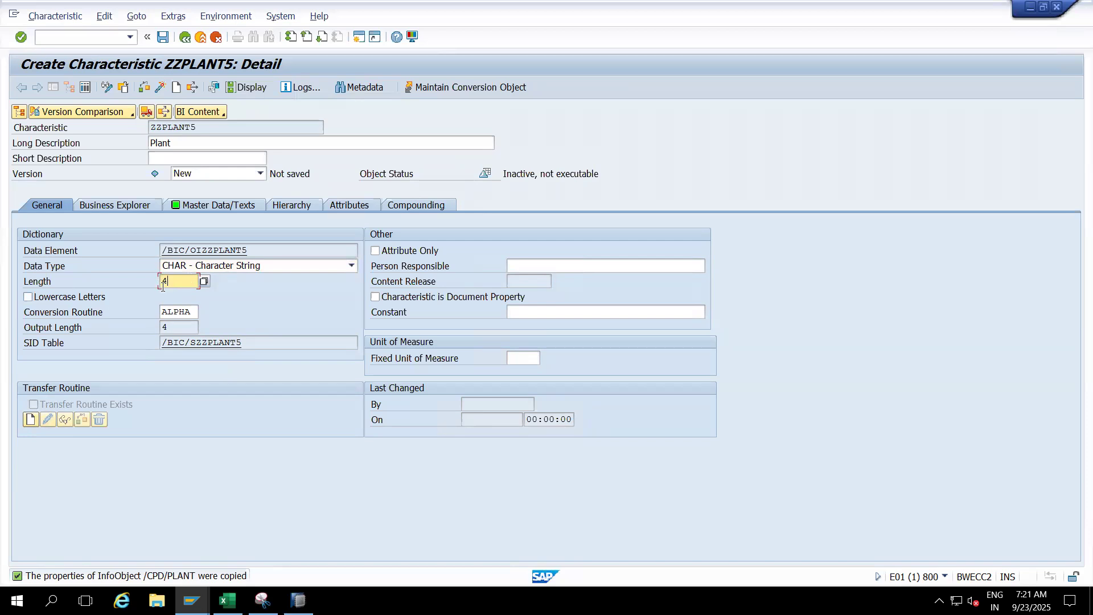
pyautogui.press('BackSpace')
pyautogui.click(107, 250)
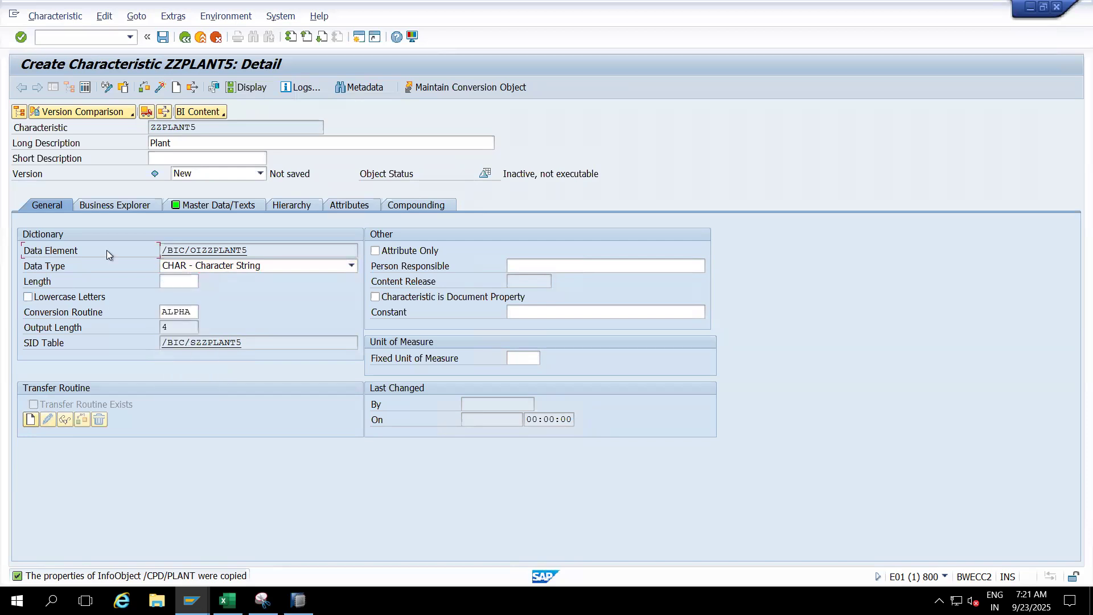
pyautogui.click(146, 88)
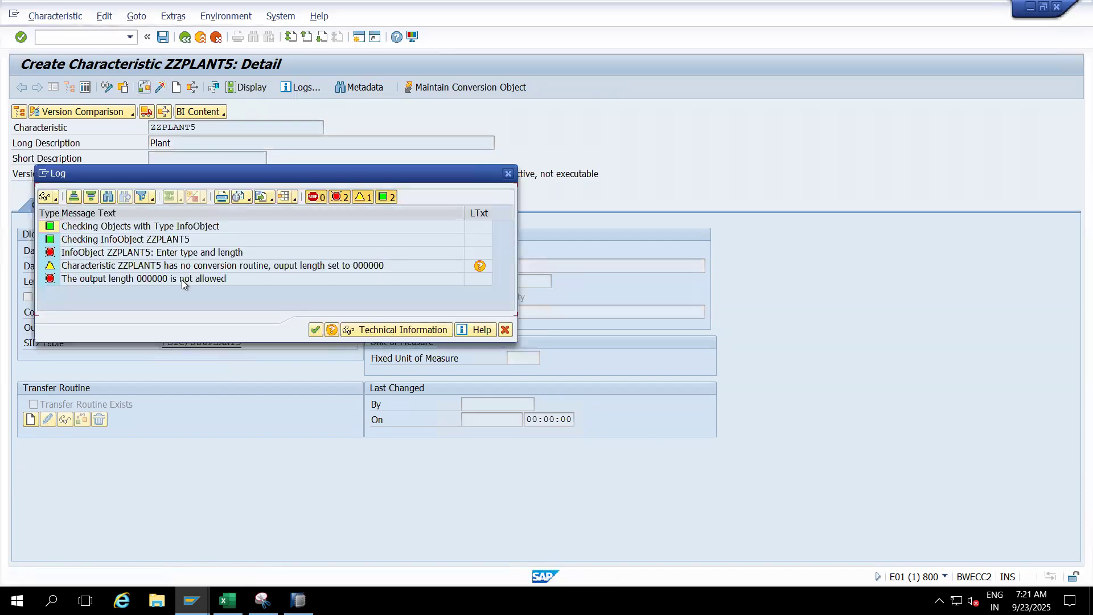
pyautogui.moveTo(274, 179); pyautogui.dragTo(586, 141)
pyautogui.click(398, 241)
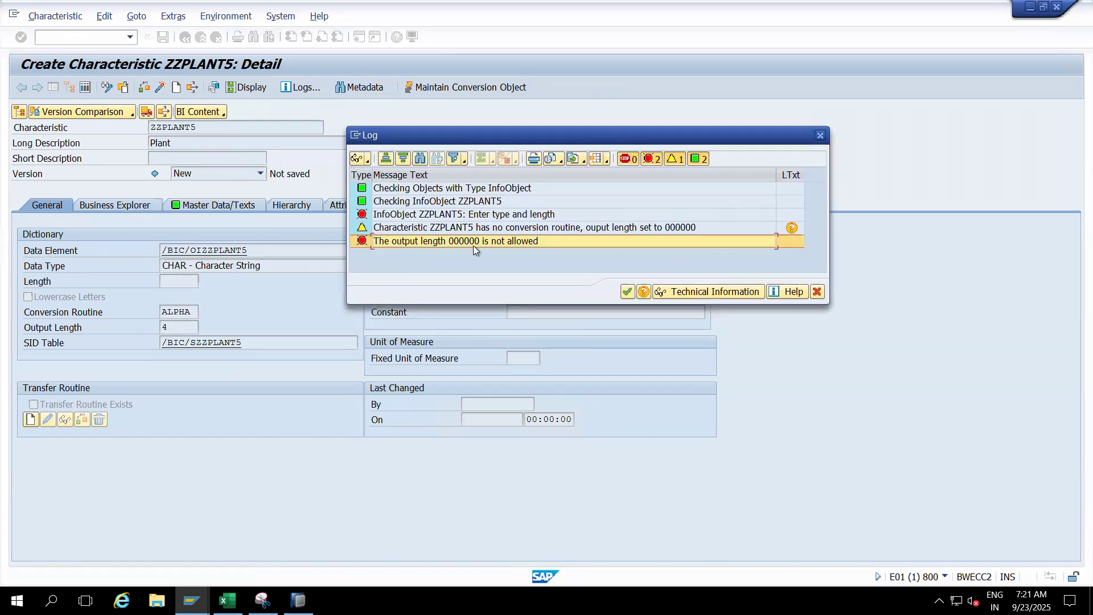
pyautogui.click(433, 214)
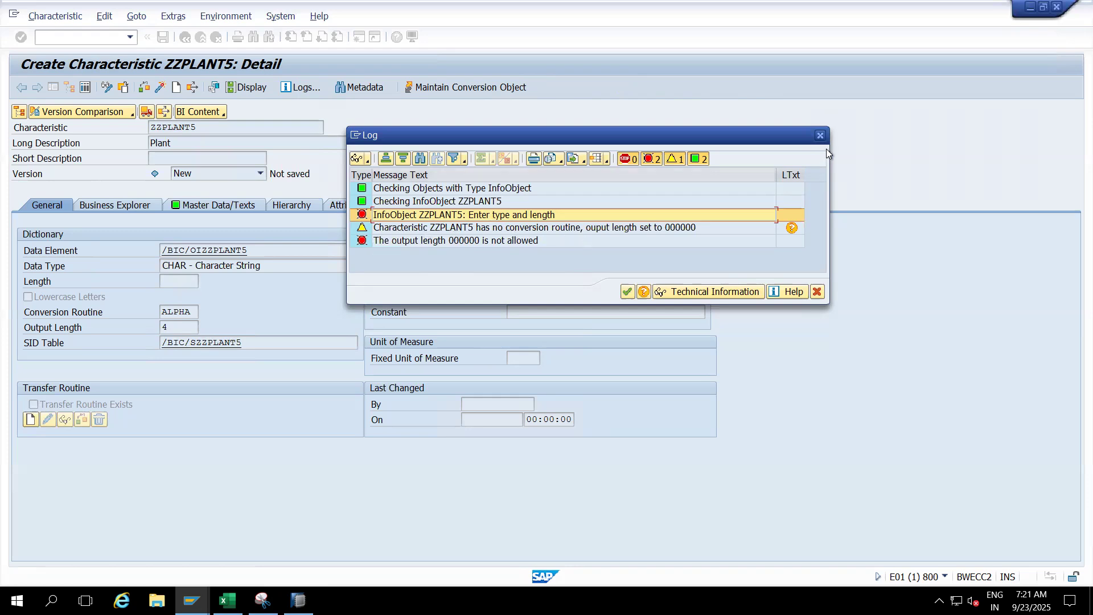
pyautogui.click(820, 135)
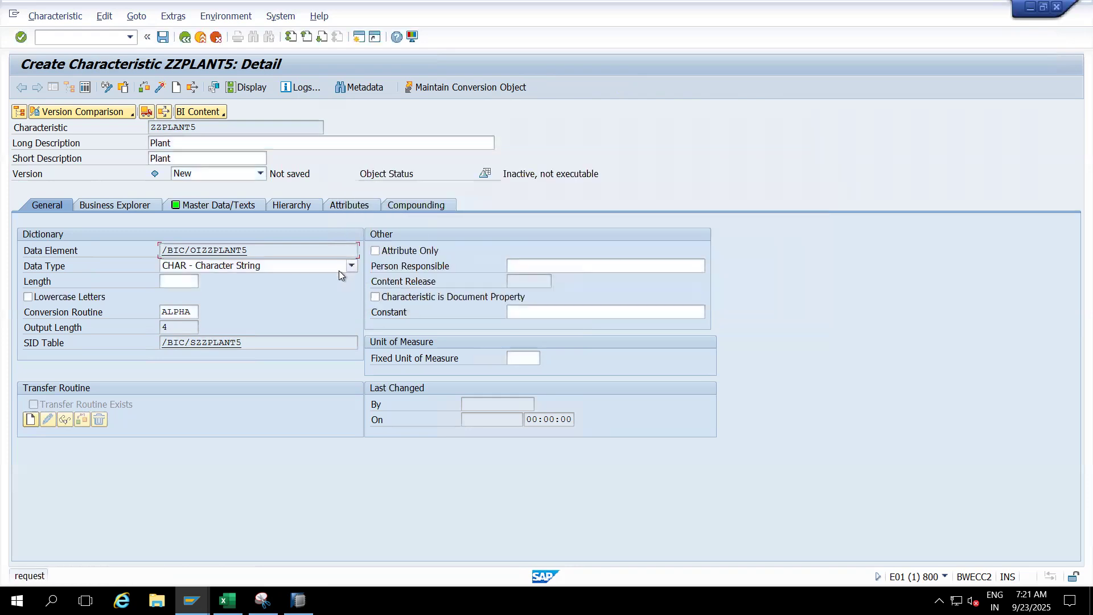
# - Set the length of ZZPLANT5 to 5 and activate the characteristic
pyautogui.click(175, 280)
pyautogui.write('4')
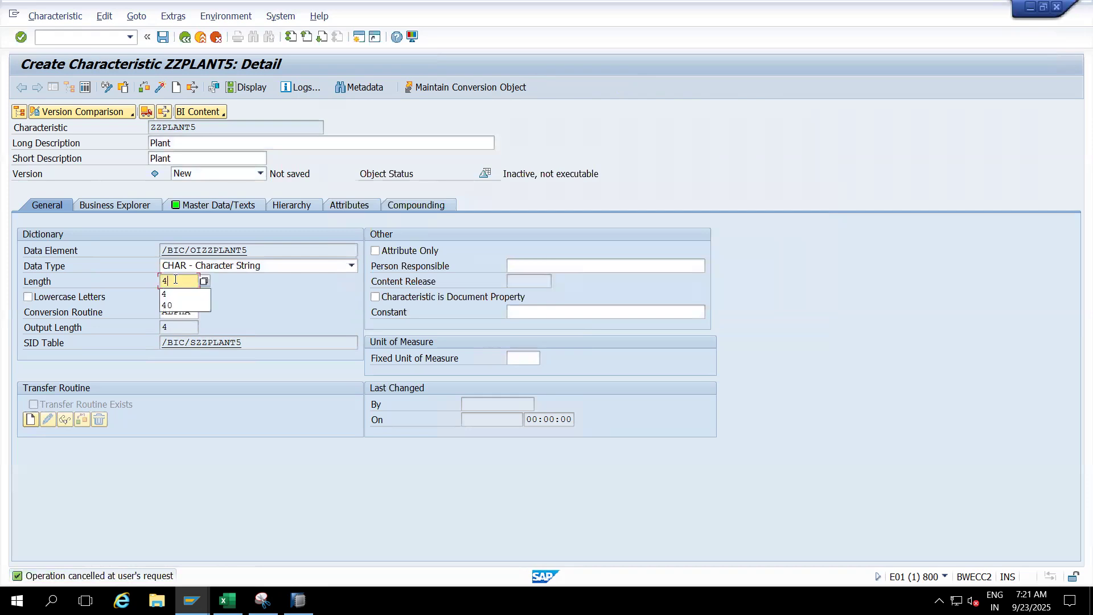
pyautogui.click(246, 287)
pyautogui.press('BackSpace')
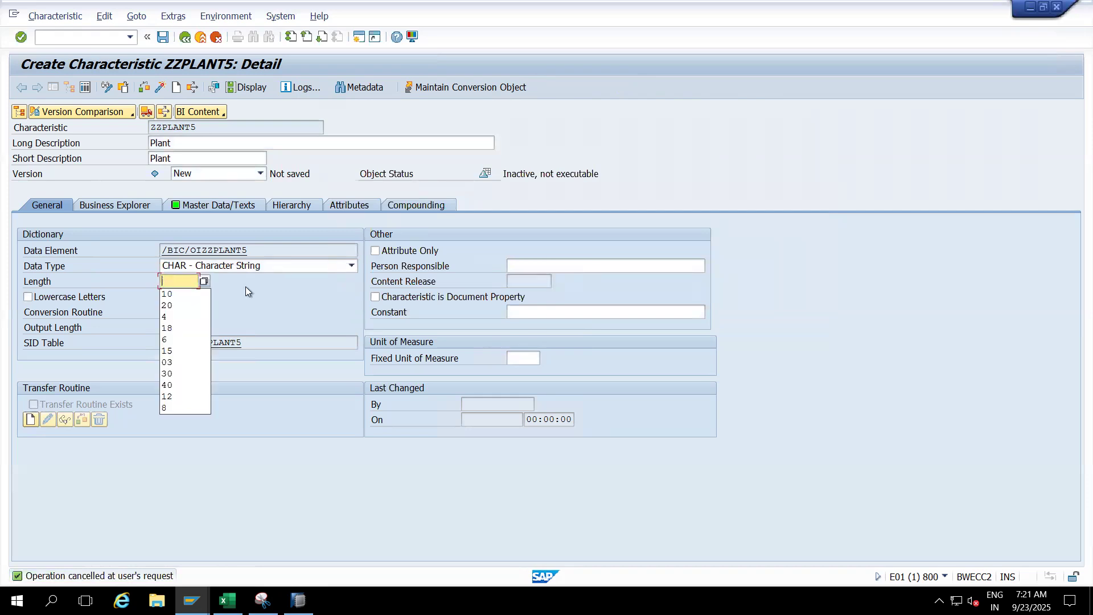
pyautogui.write('5')
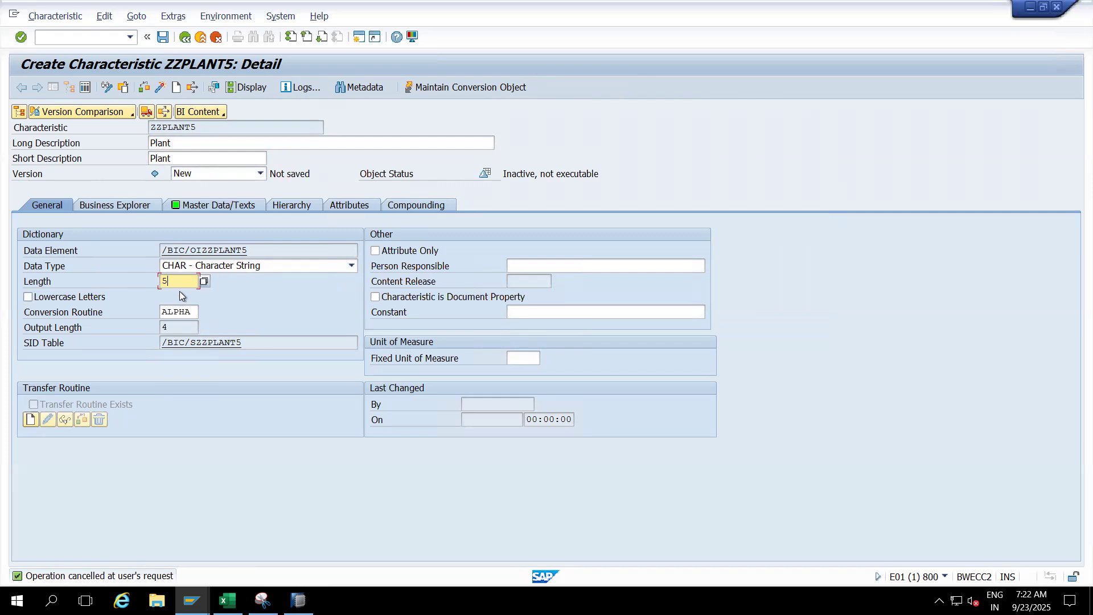
pyautogui.click(161, 89)
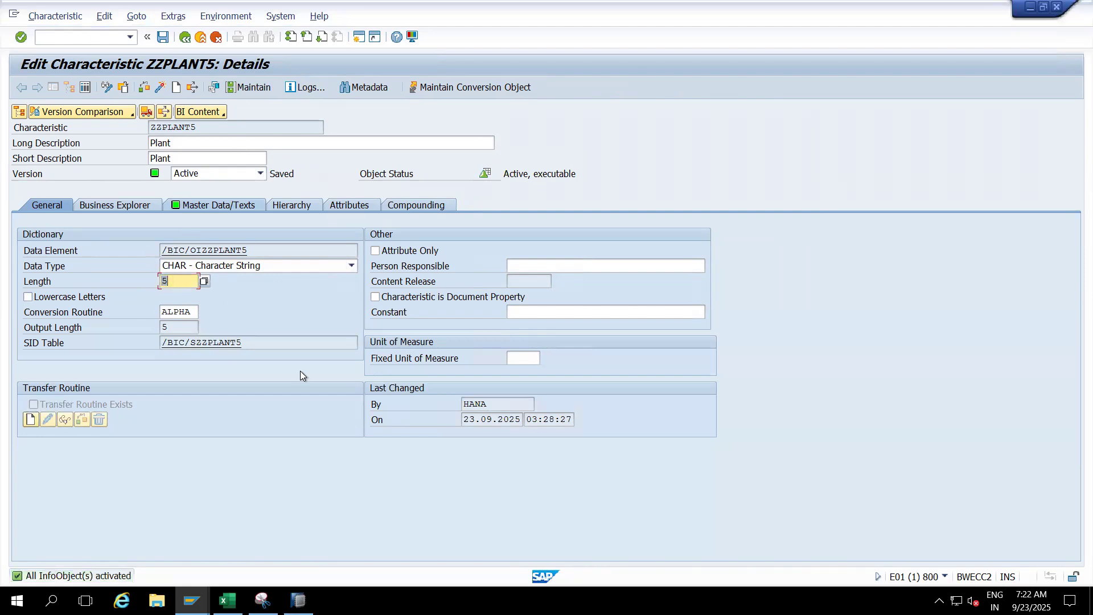
# - Switch to Excel and enter "By using this we can bale to change the length and data type" in E72, beside Template
pyautogui.click(227, 600)
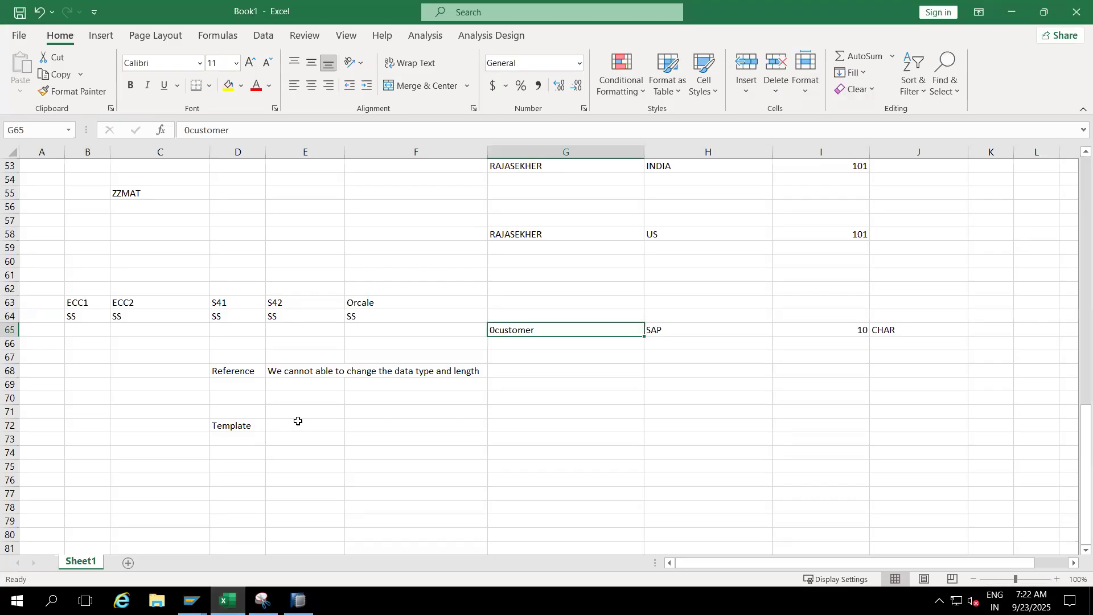
pyautogui.click(297, 421)
pyautogui.write('By using ')
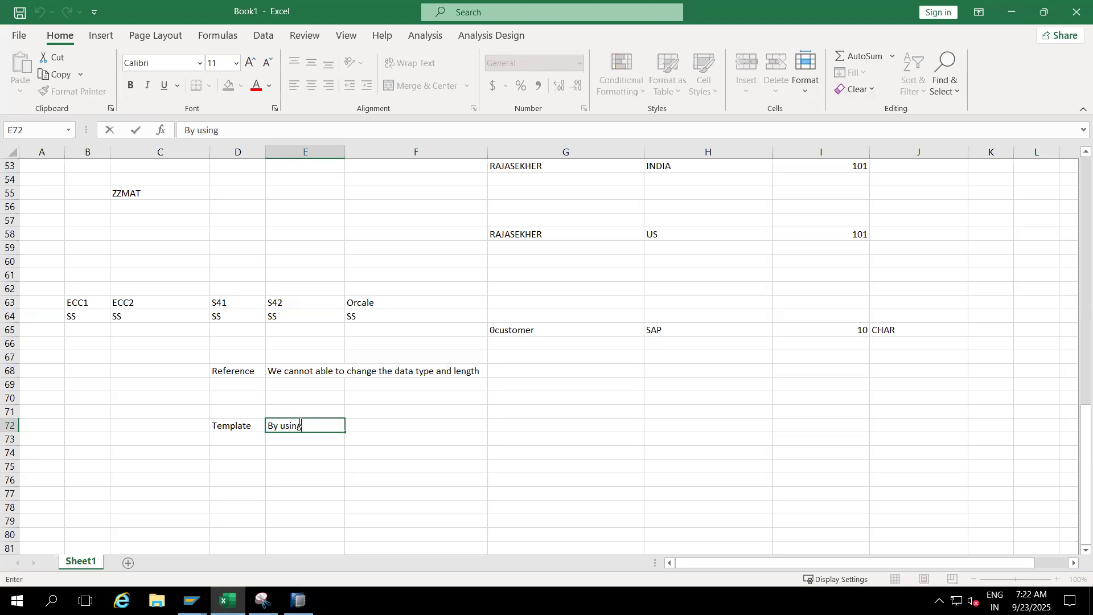
pyautogui.write('this we can bal')
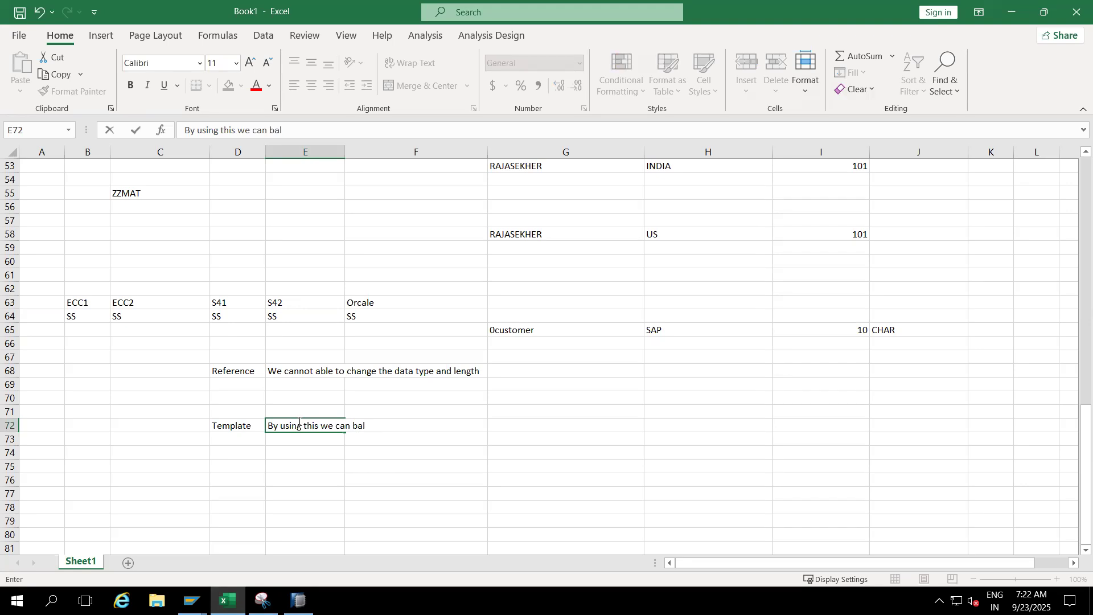
pyautogui.write('e to change the len')
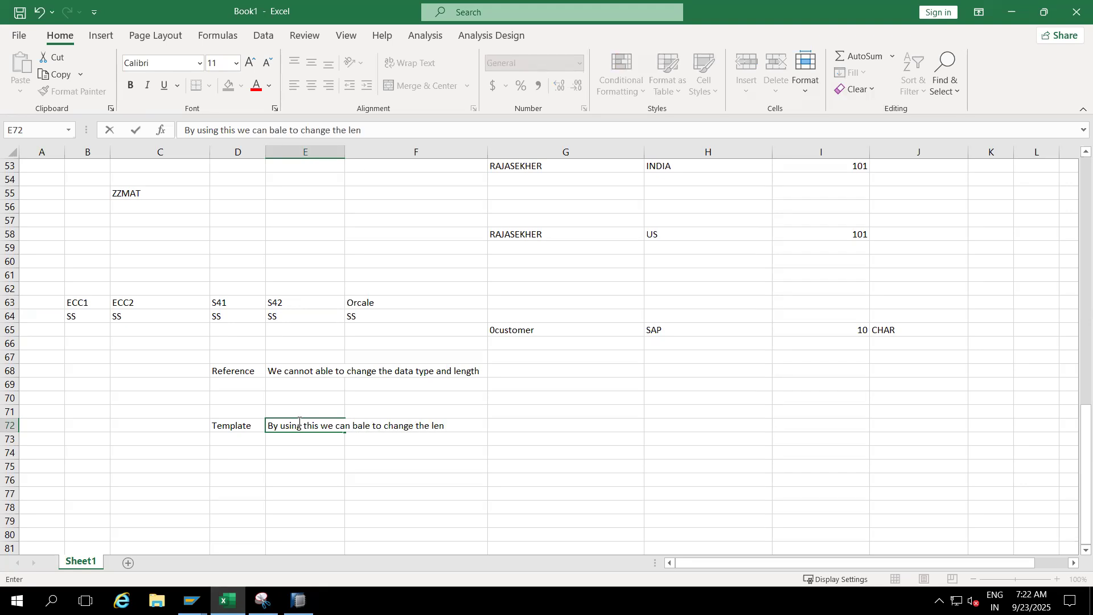
pyautogui.write('gth and data type')
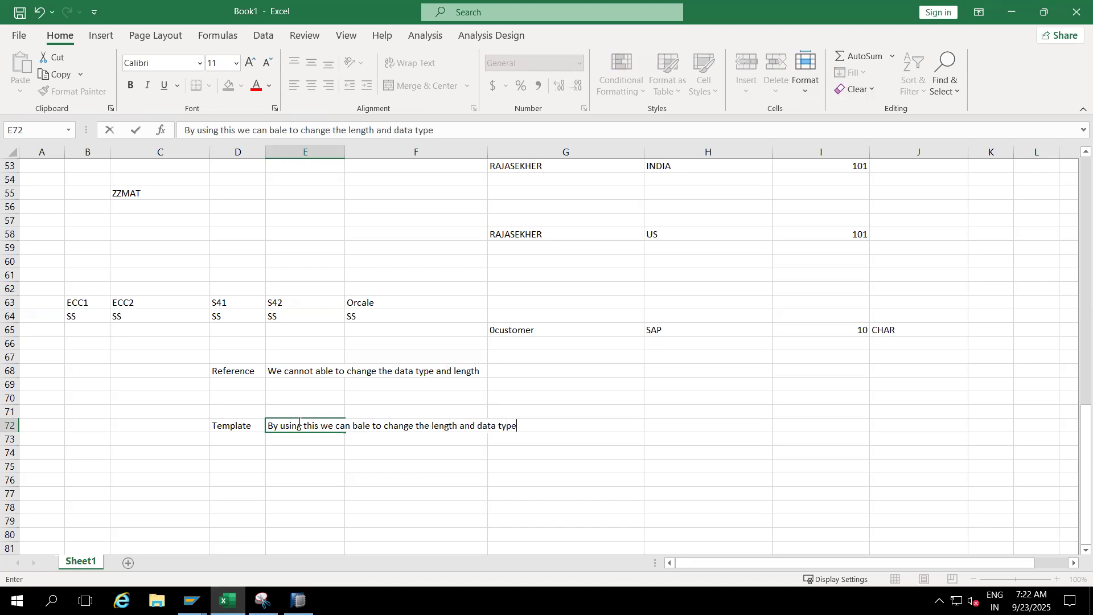
pyautogui.click(303, 477)
pyautogui.click(246, 373)
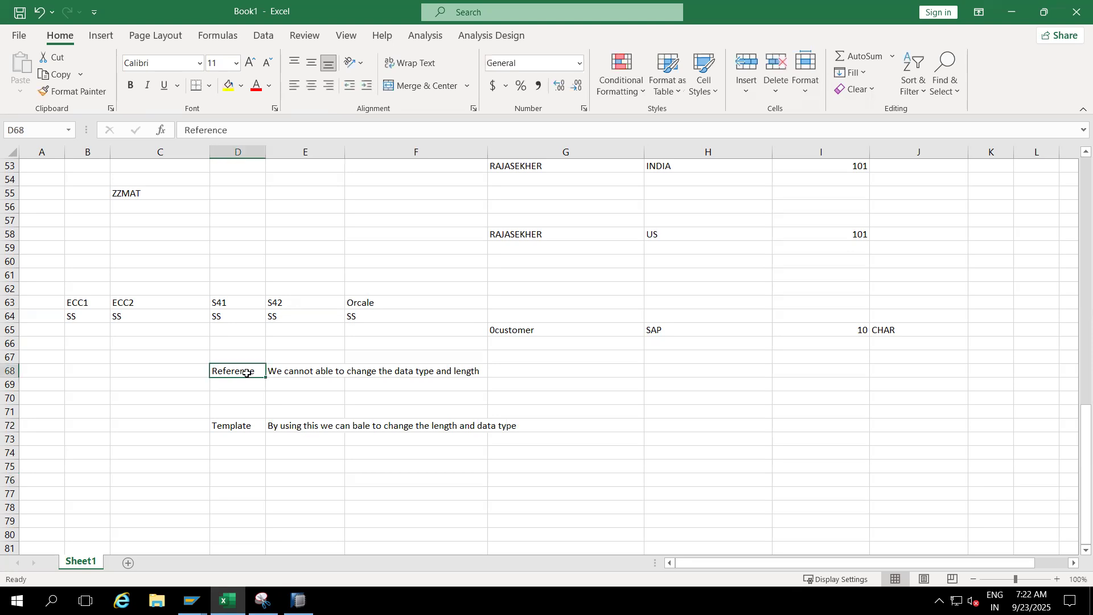
pyautogui.click(243, 427)
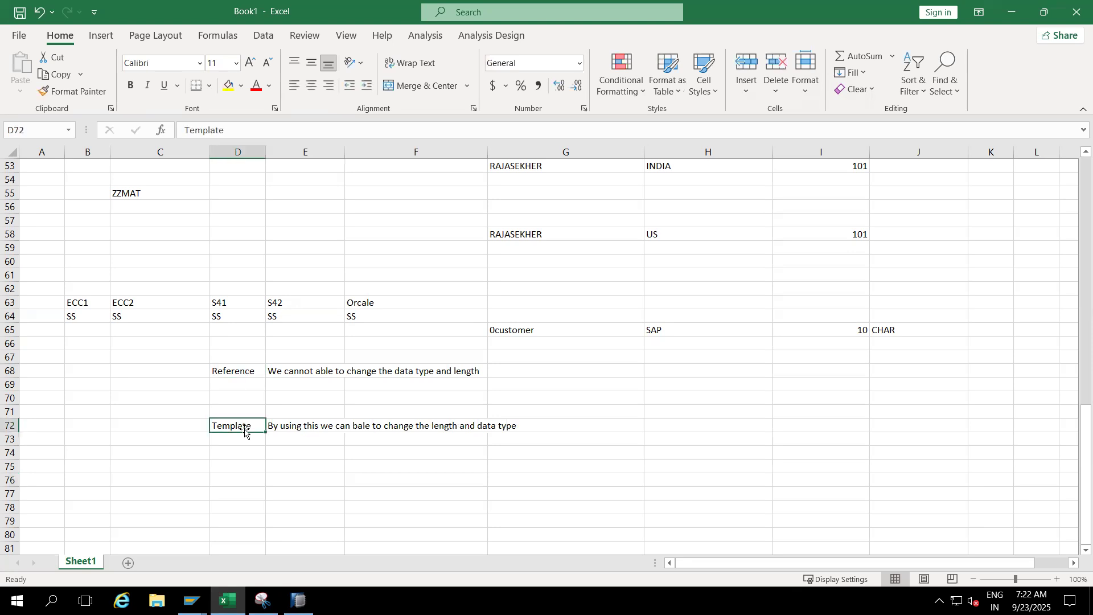
pyautogui.click(244, 375)
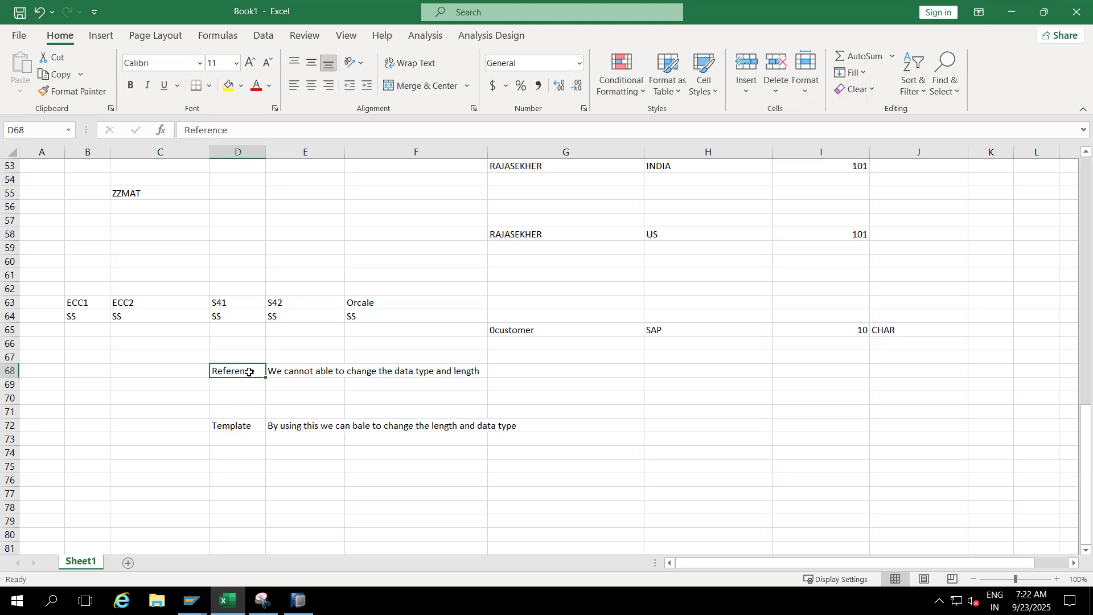
pyautogui.click(250, 427)
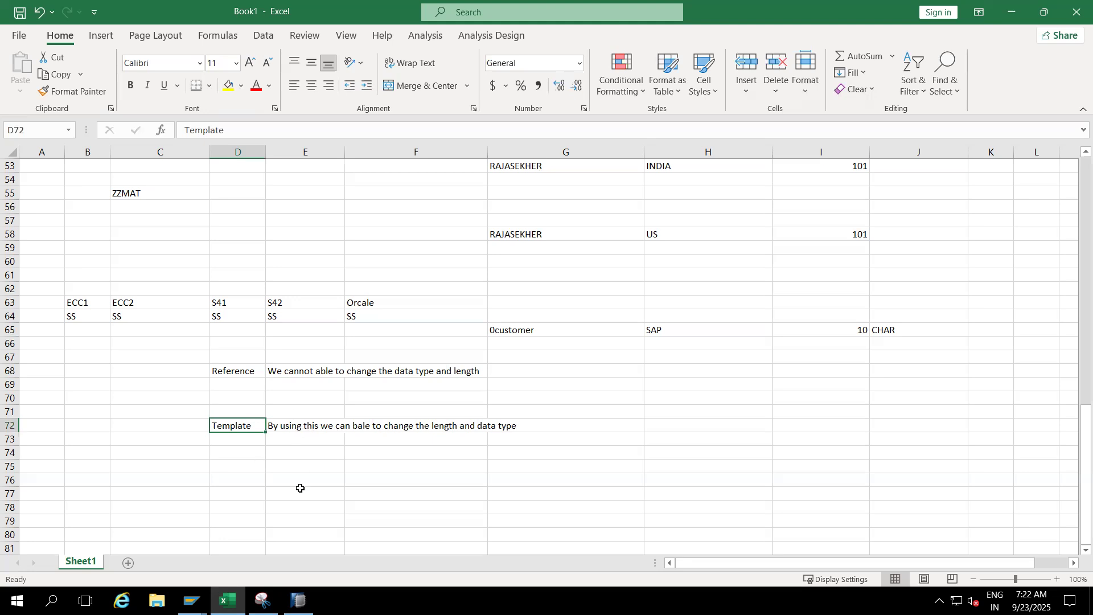
# - Fit the width of column E to its notes and highlight the Reference and Template entries in D68:E72
pyautogui.doubleClick(344, 152)
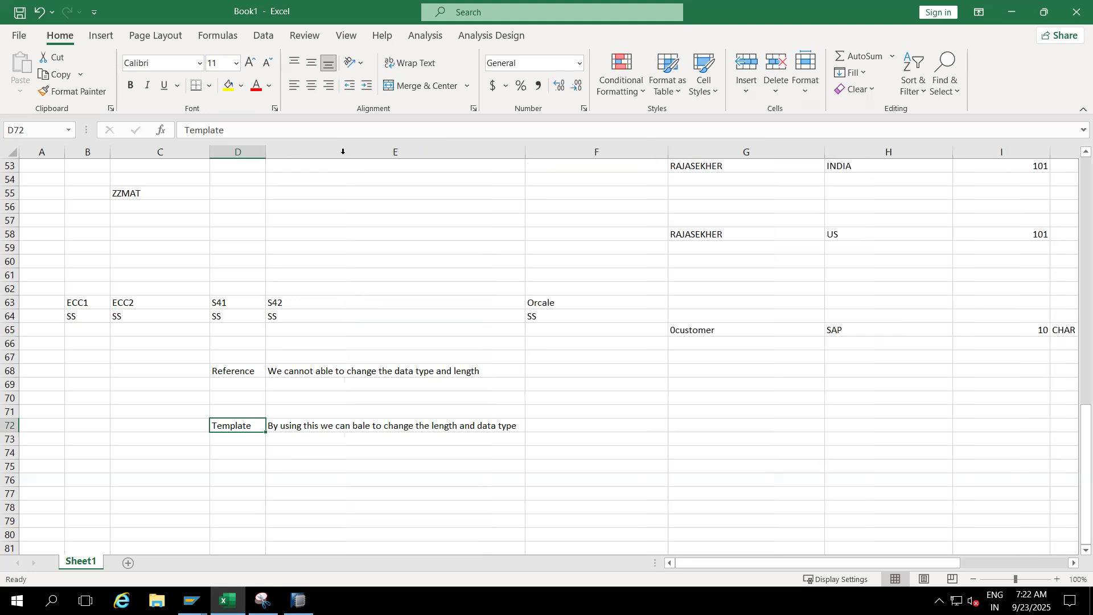
pyautogui.moveTo(242, 371); pyautogui.dragTo(439, 422)
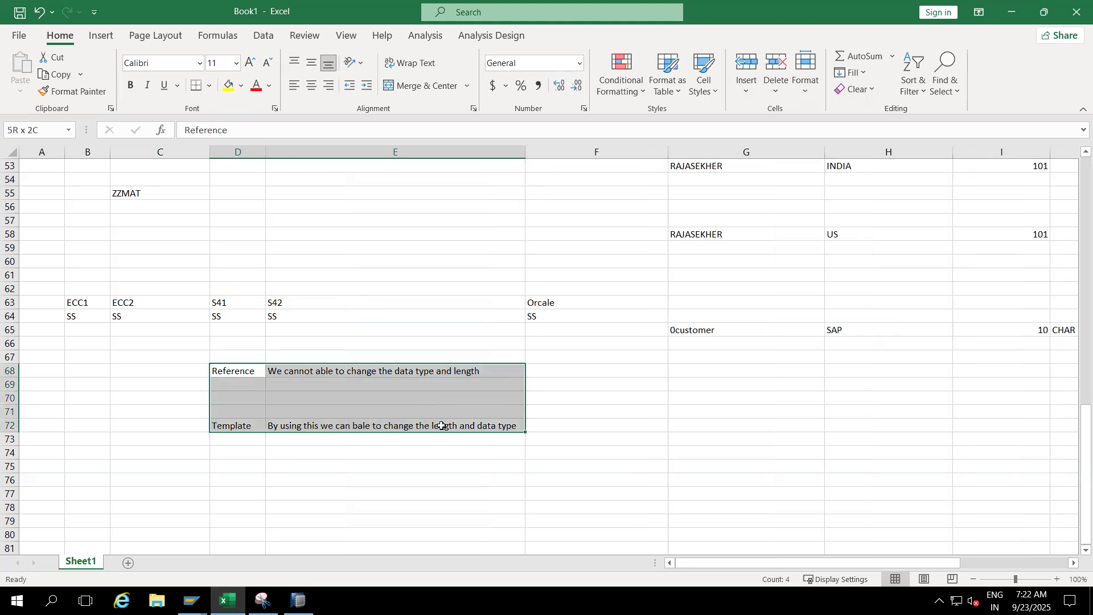
pyautogui.click(595, 426)
pyautogui.click(242, 370)
pyautogui.moveTo(353, 387); pyautogui.dragTo(494, 429)
pyautogui.click(604, 427)
pyautogui.moveTo(233, 368); pyautogui.dragTo(433, 426)
pyautogui.moveTo(433, 425); pyautogui.dragTo(433, 425)
# - Add the topics "Comounding" in D75 and "Dis Vs Nav" in D77, and widen column D
pyautogui.click(230, 465)
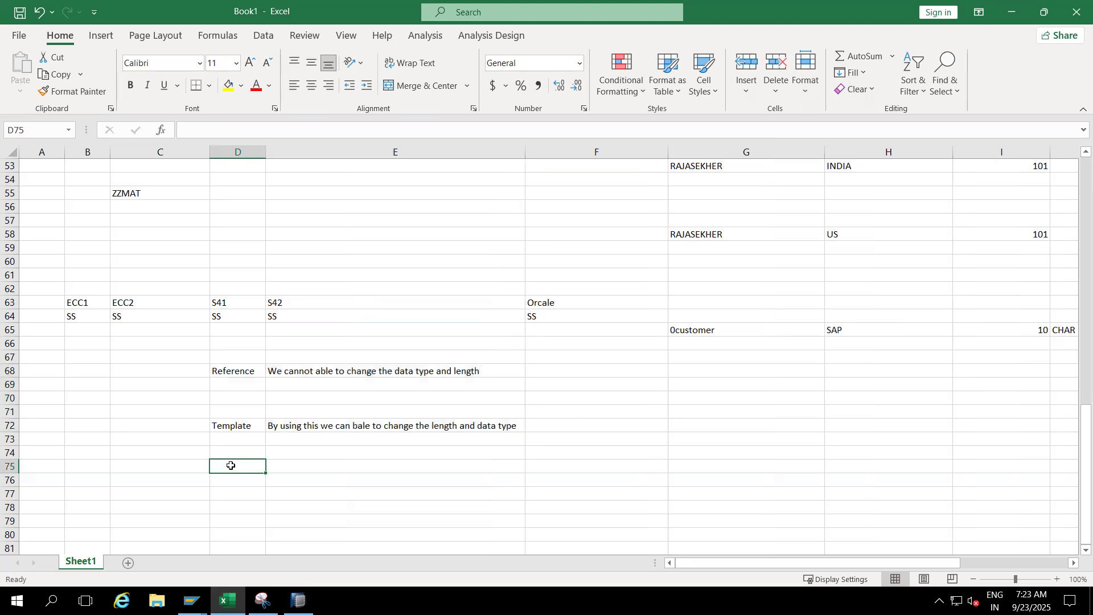
pyautogui.write('Comounding')
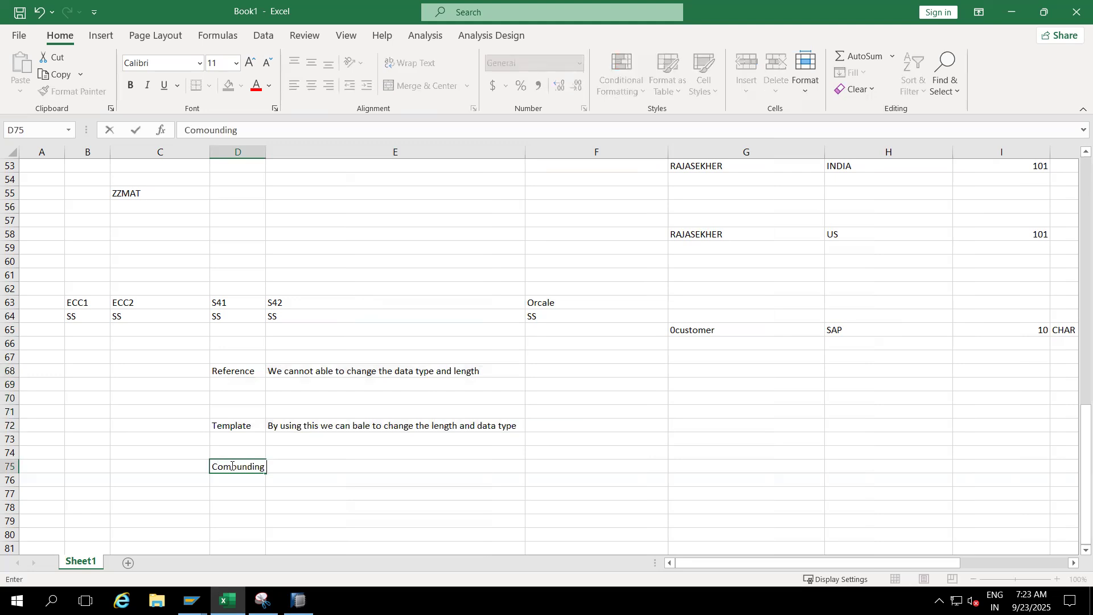
pyautogui.click(228, 494)
pyautogui.write('D')
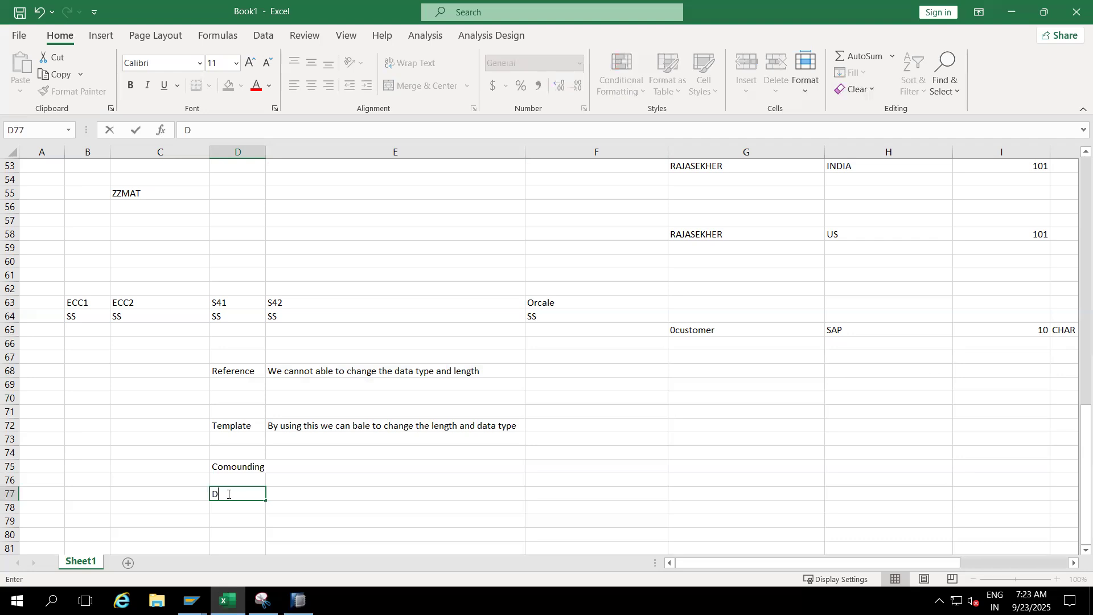
pyautogui.write('is Vs Nav')
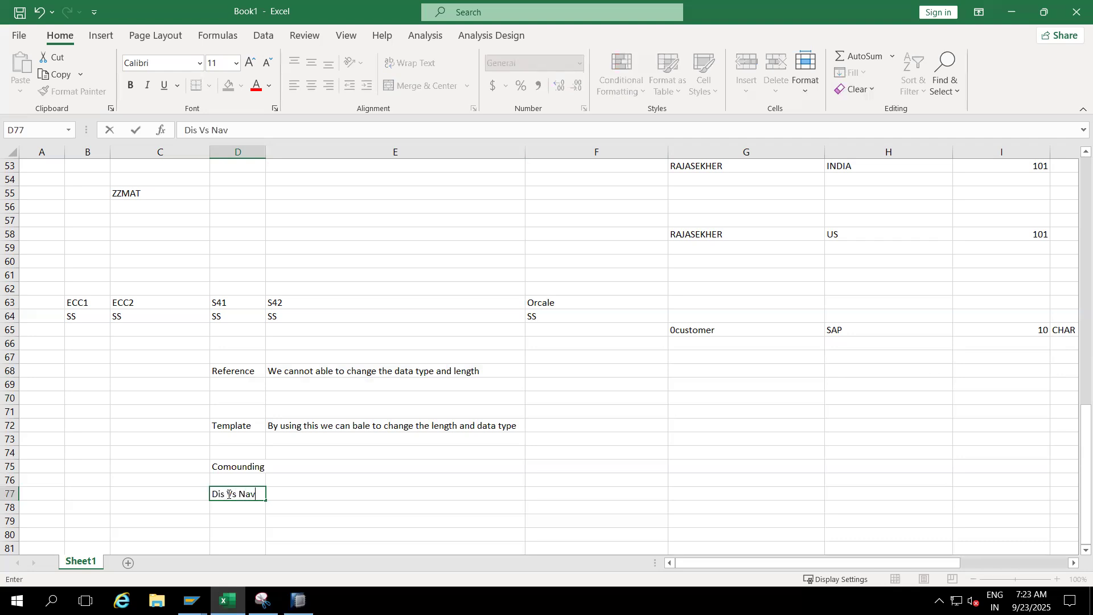
pyautogui.press('Tab')
pyautogui.moveTo(263, 152); pyautogui.dragTo(304, 152)
pyautogui.moveTo(225, 370); pyautogui.dragTo(364, 488)
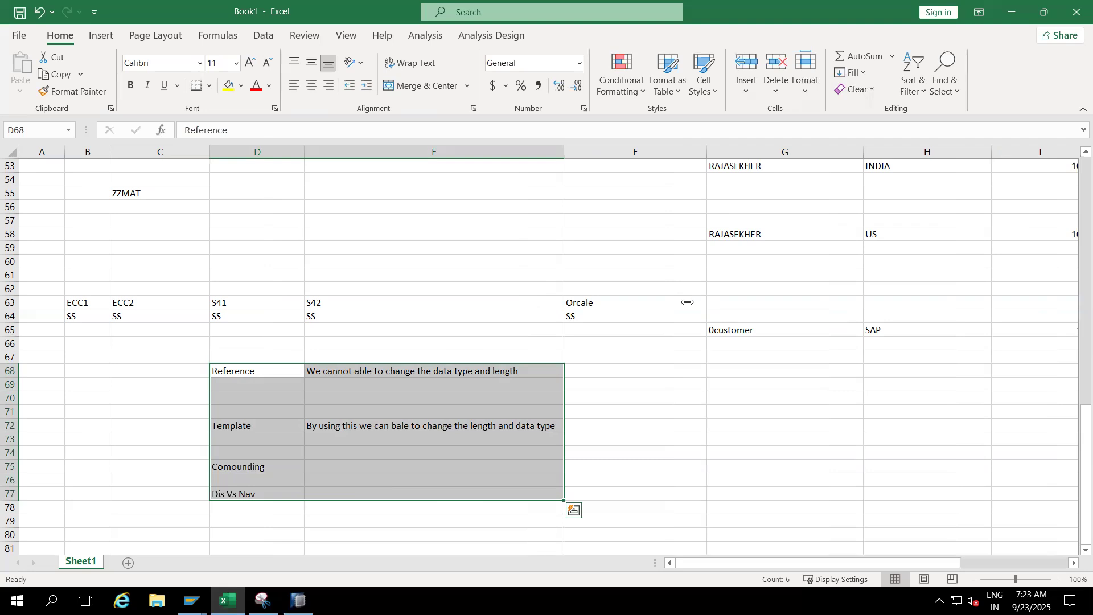
pyautogui.click(395, 320)
pyautogui.moveTo(264, 371); pyautogui.dragTo(359, 498)
pyautogui.click(403, 325)
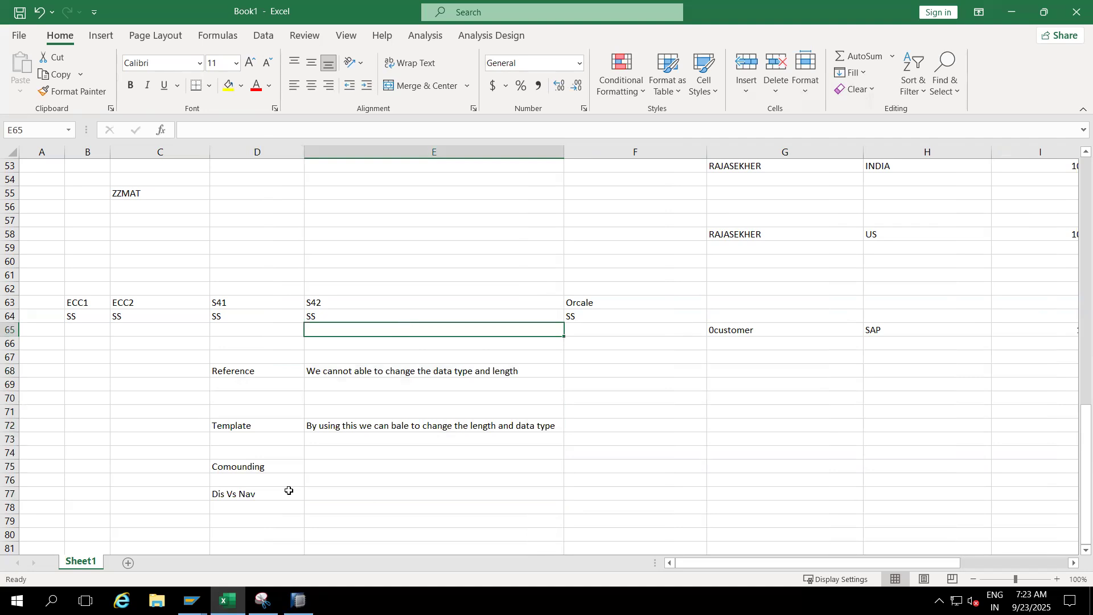
# - Switch to SAP HANA Studio, close the ZZMAT characteristic and close the query ZZMAT_Q0001 without saving its changes
pyautogui.click(298, 601)
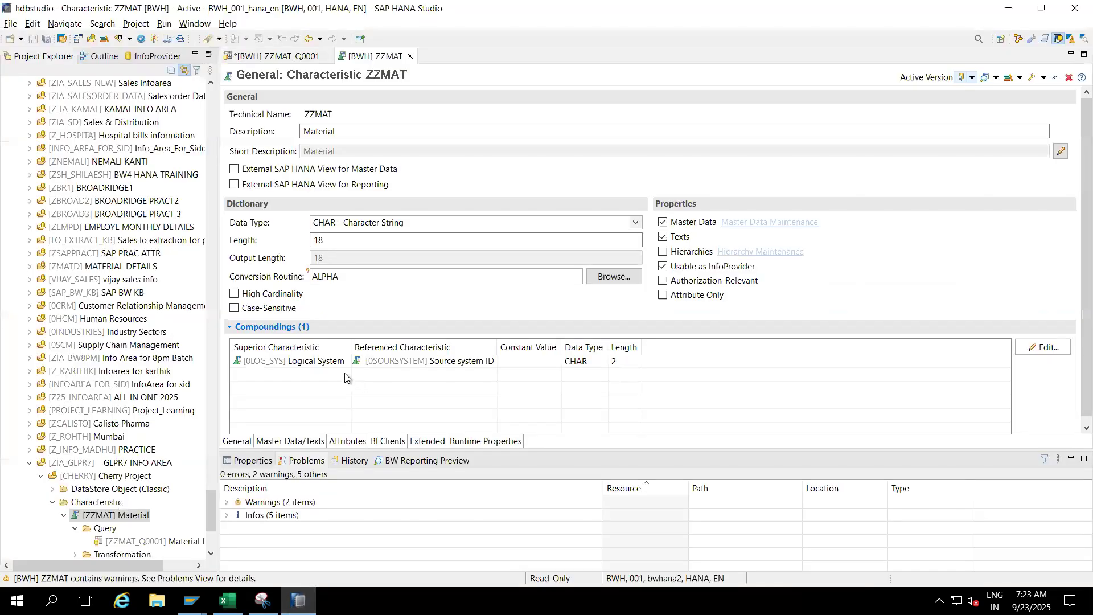
pyautogui.click(409, 56)
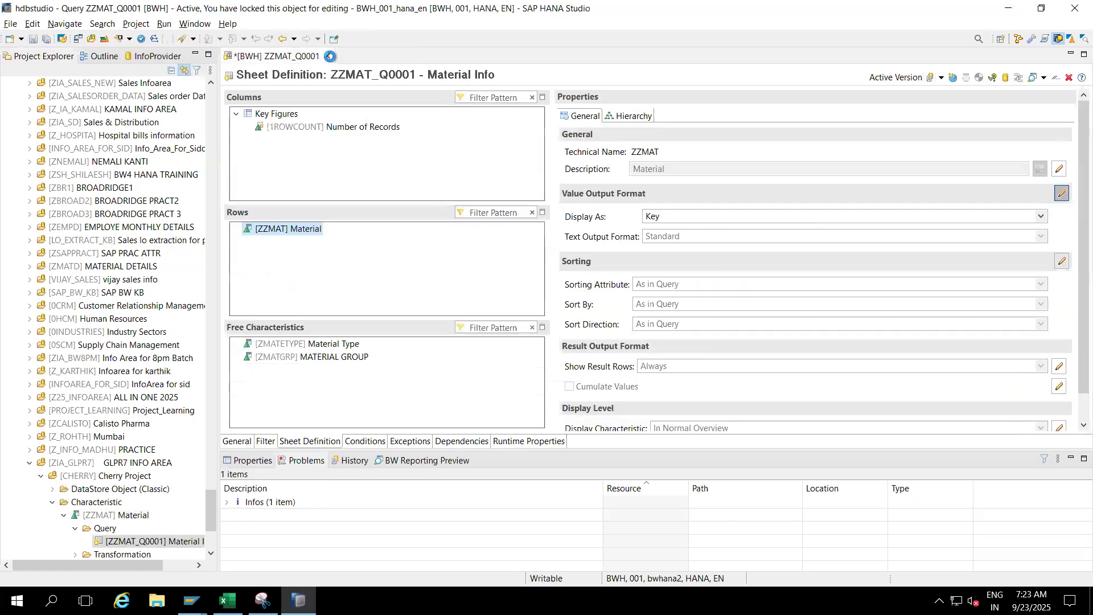
pyautogui.click(328, 57)
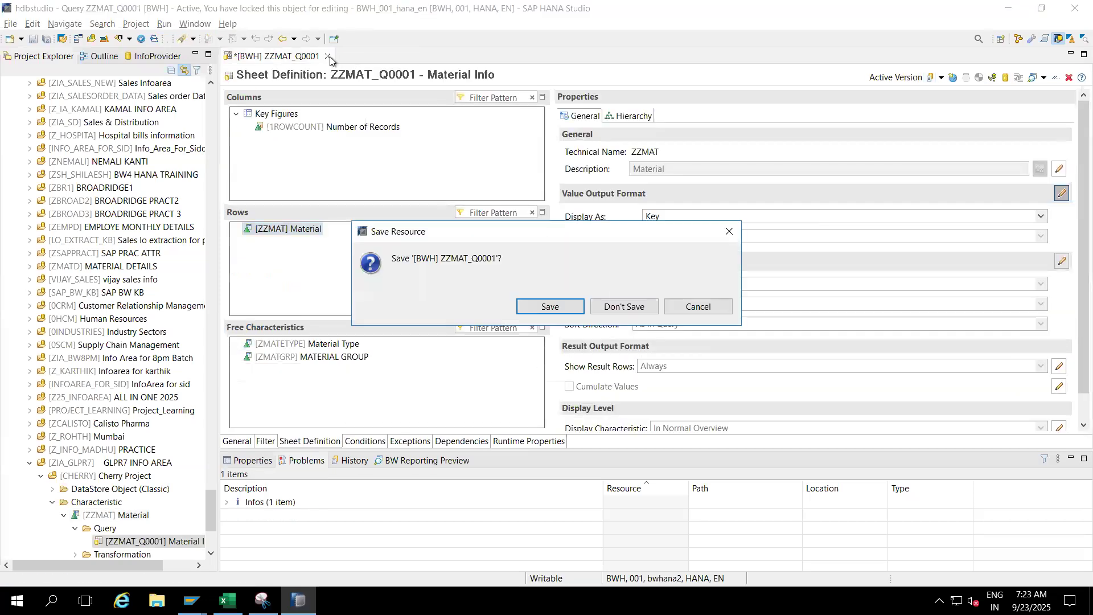
pyautogui.click(624, 306)
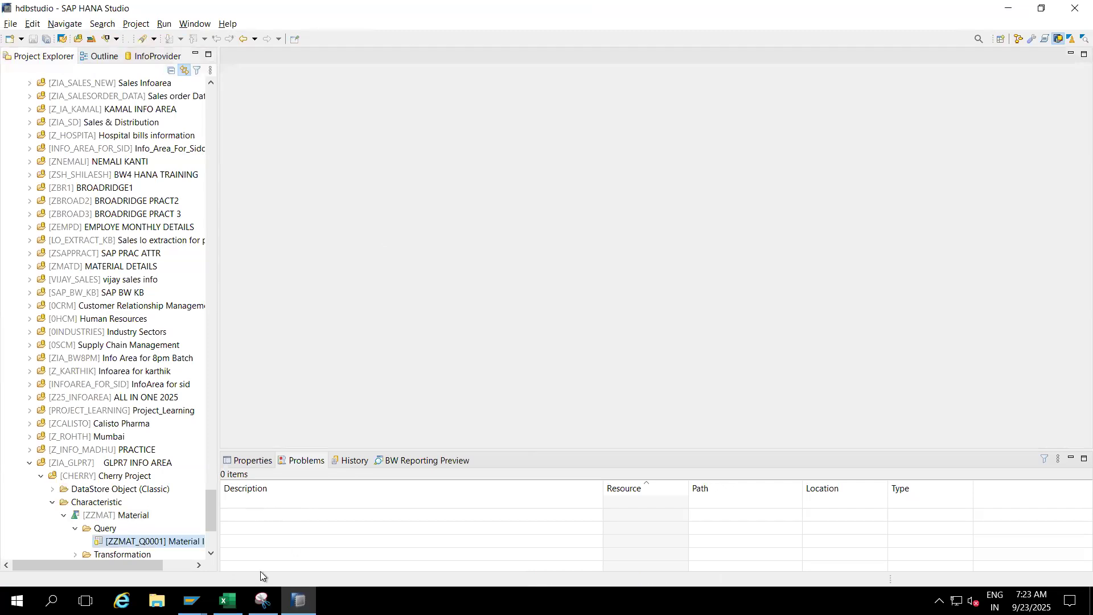
# - Return to Excel and launch another Excel window with the Run command excel
pyautogui.click(227, 600)
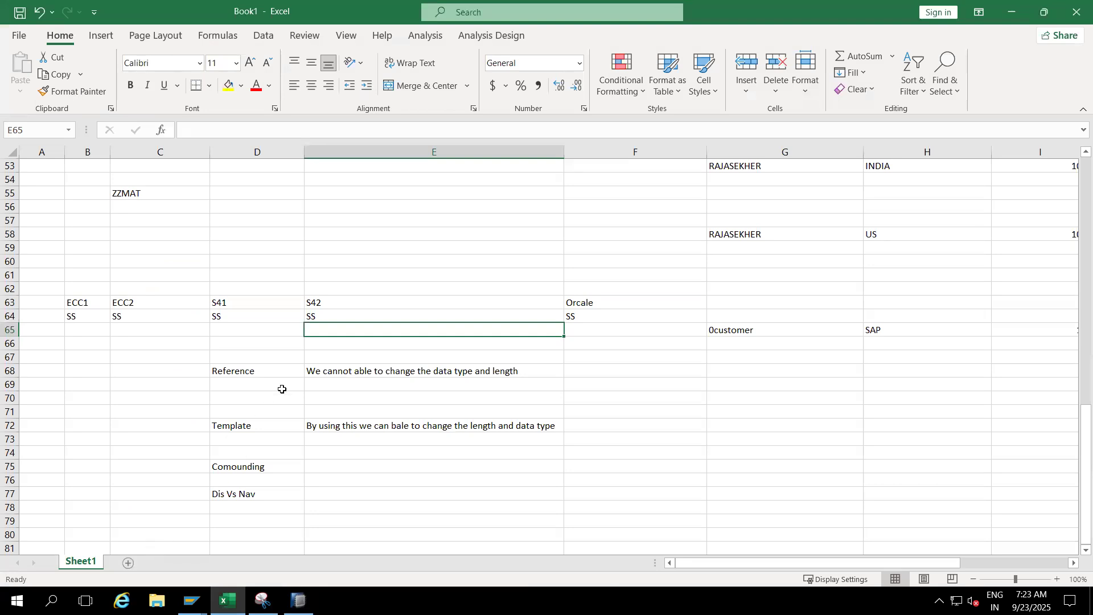
pyautogui.press('super+r')
pyautogui.write('excel')
pyautogui.press('Return')
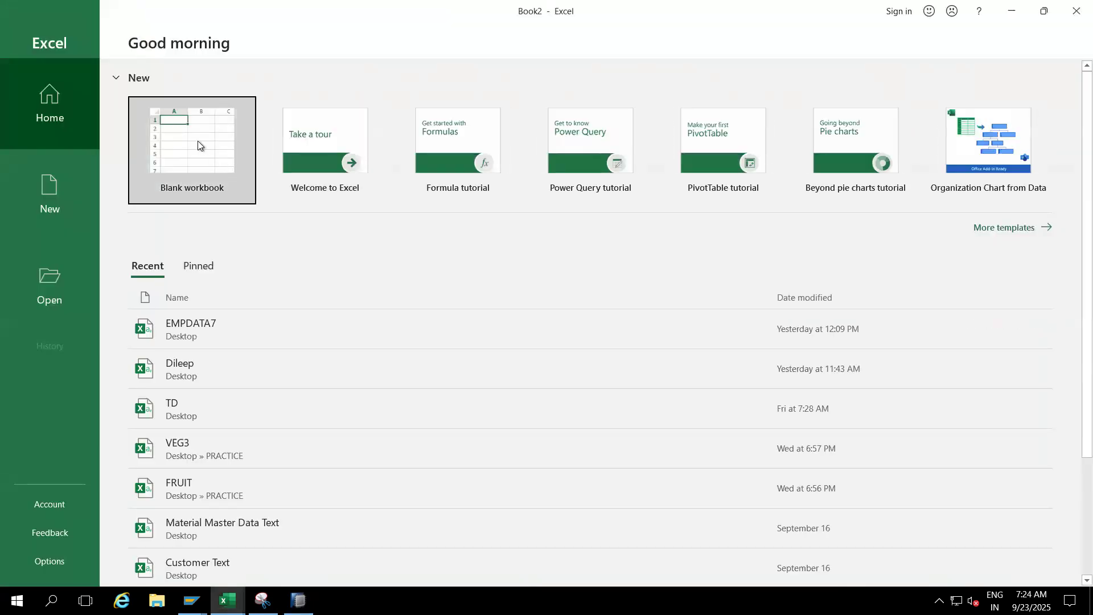
# - Enter the header Material in A1 of the new workbook and make column A somewhat wider than the default
pyautogui.click(198, 145)
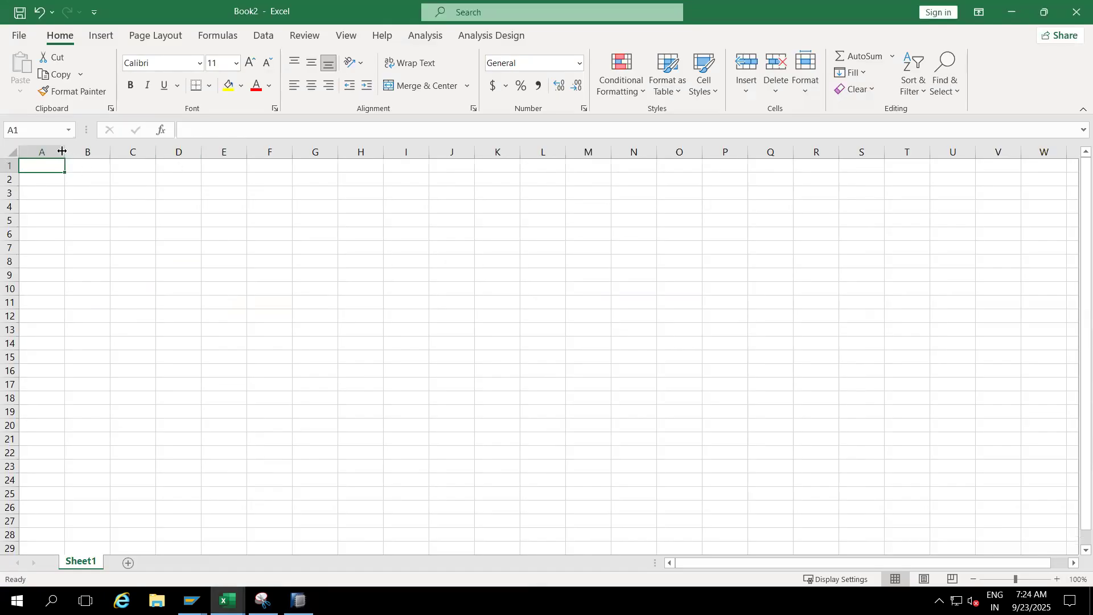
pyautogui.moveTo(62, 151); pyautogui.dragTo(134, 162)
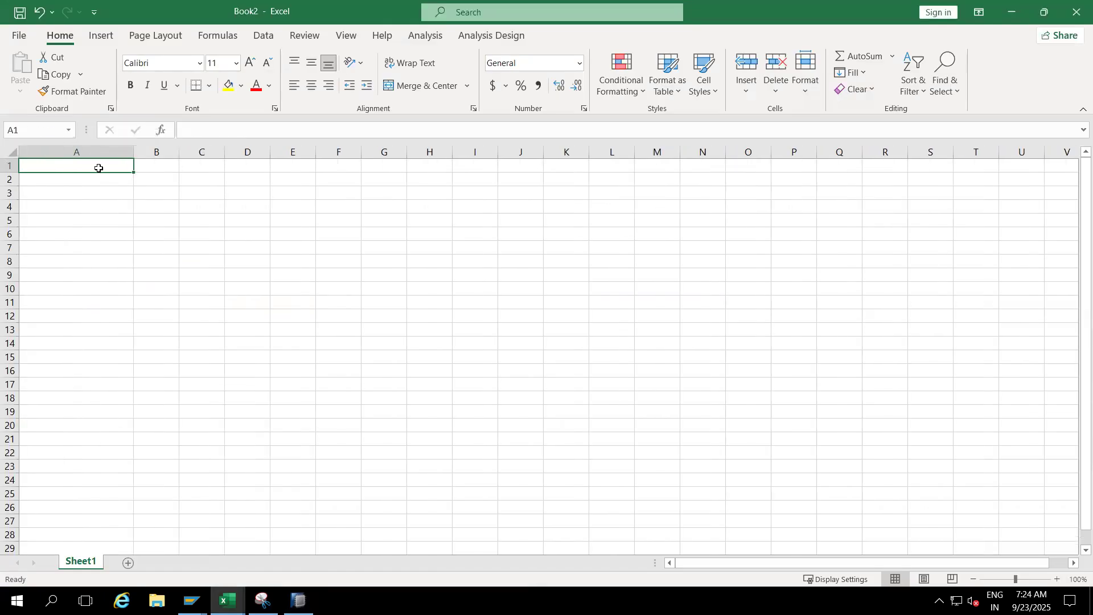
pyautogui.write('ZZMAT')
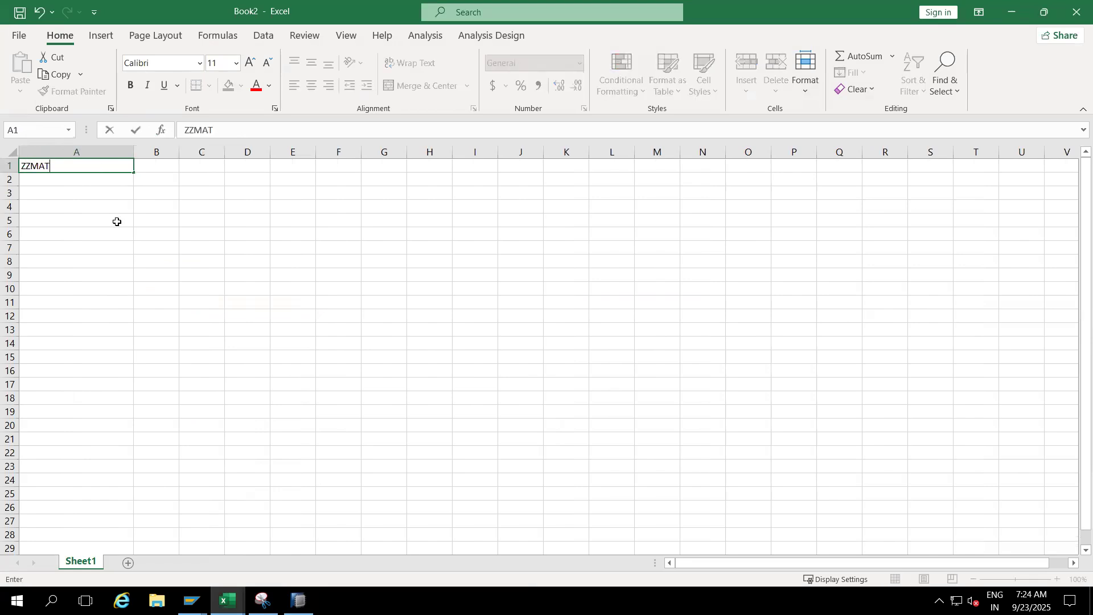
pyautogui.click(117, 222)
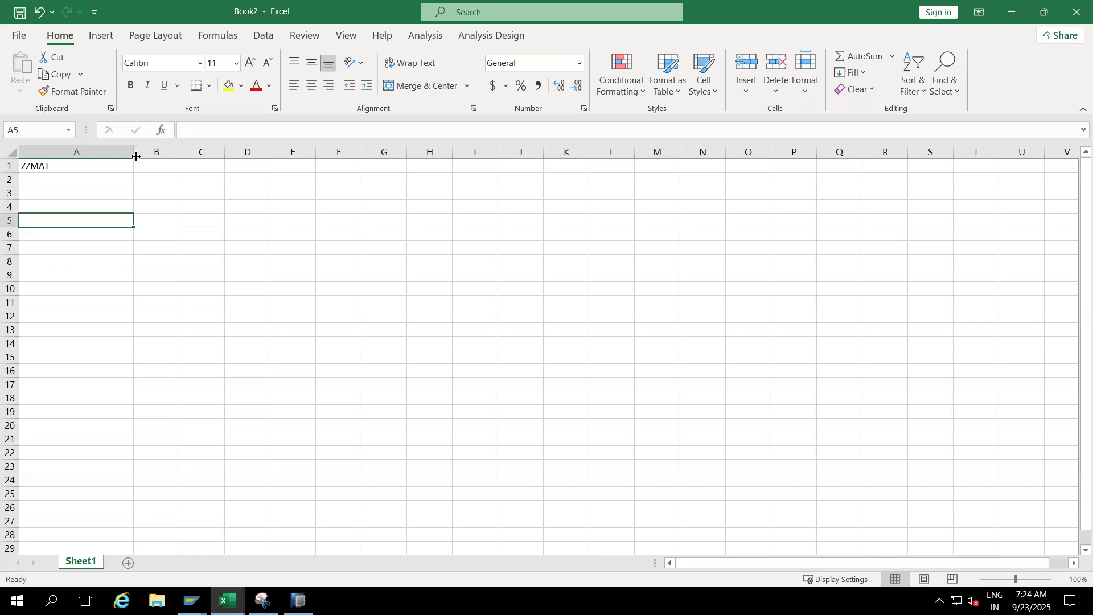
pyautogui.moveTo(132, 152); pyautogui.dragTo(86, 152)
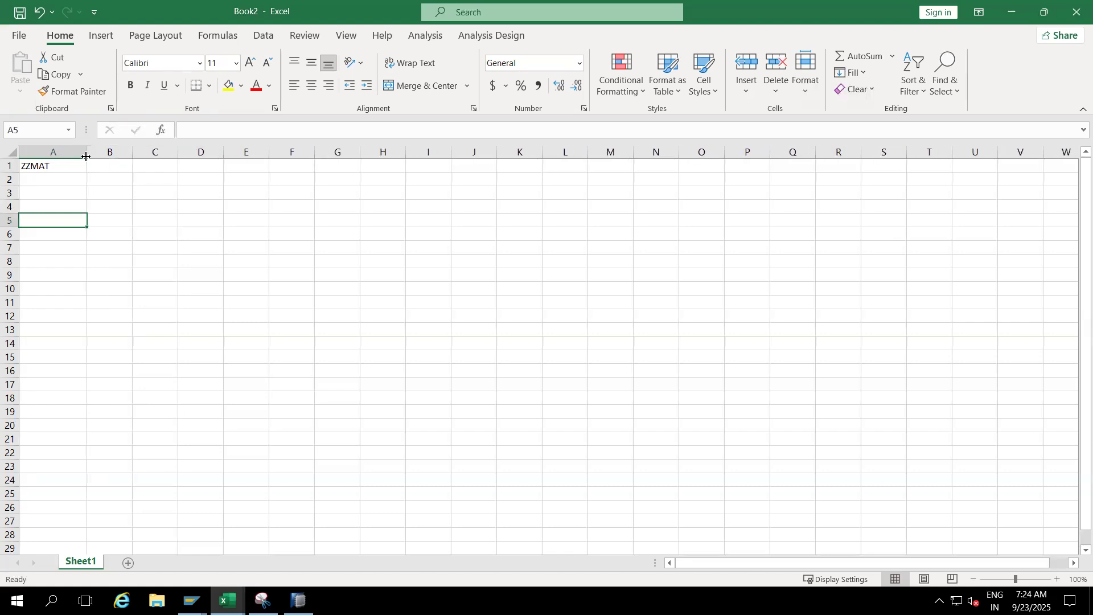
pyautogui.click(104, 169)
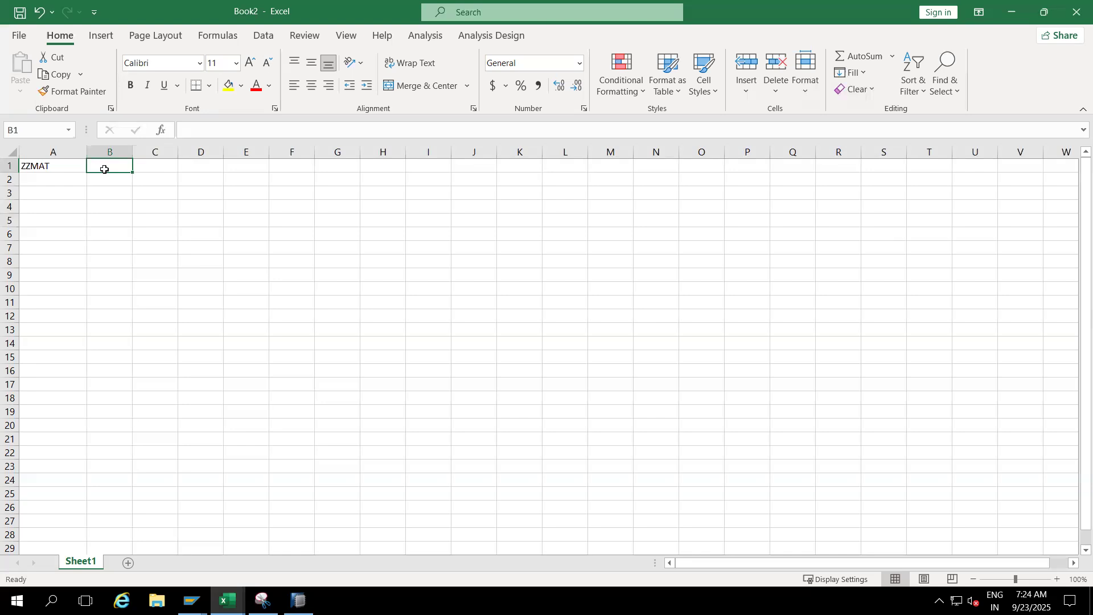
pyautogui.click(59, 167)
pyautogui.write('Ma')
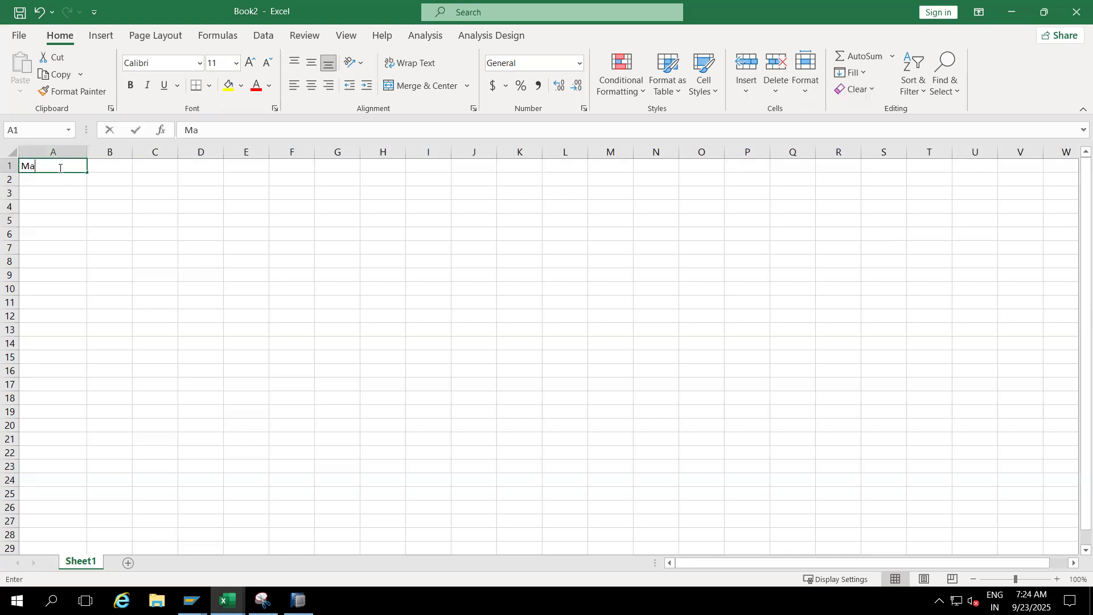
pyautogui.write('terial')
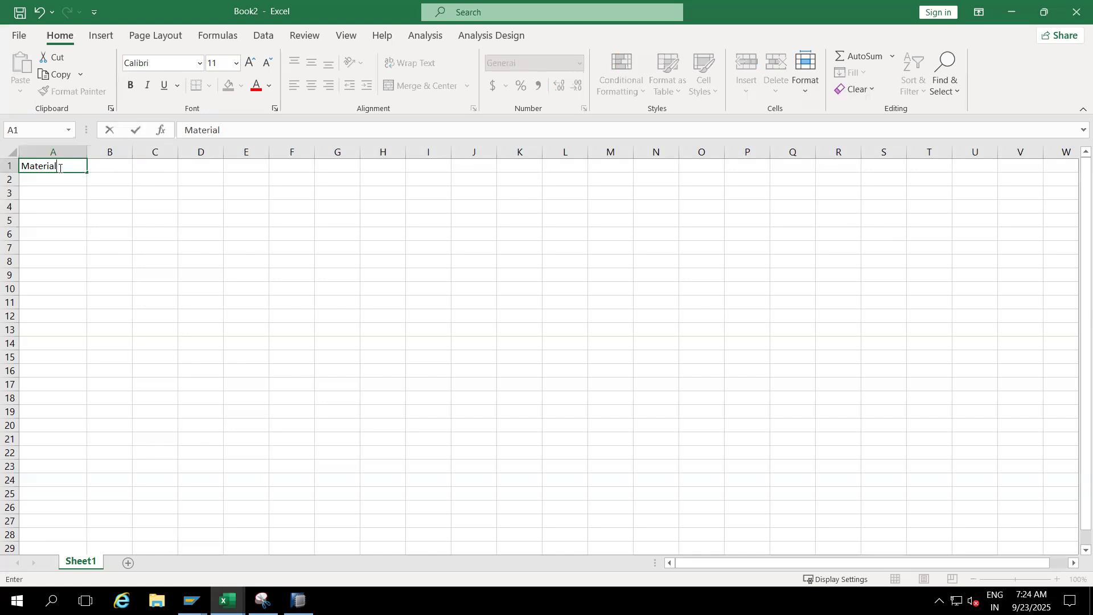
# - Enter the header Material Type in B1 and fit column B to its text
pyautogui.click(111, 164)
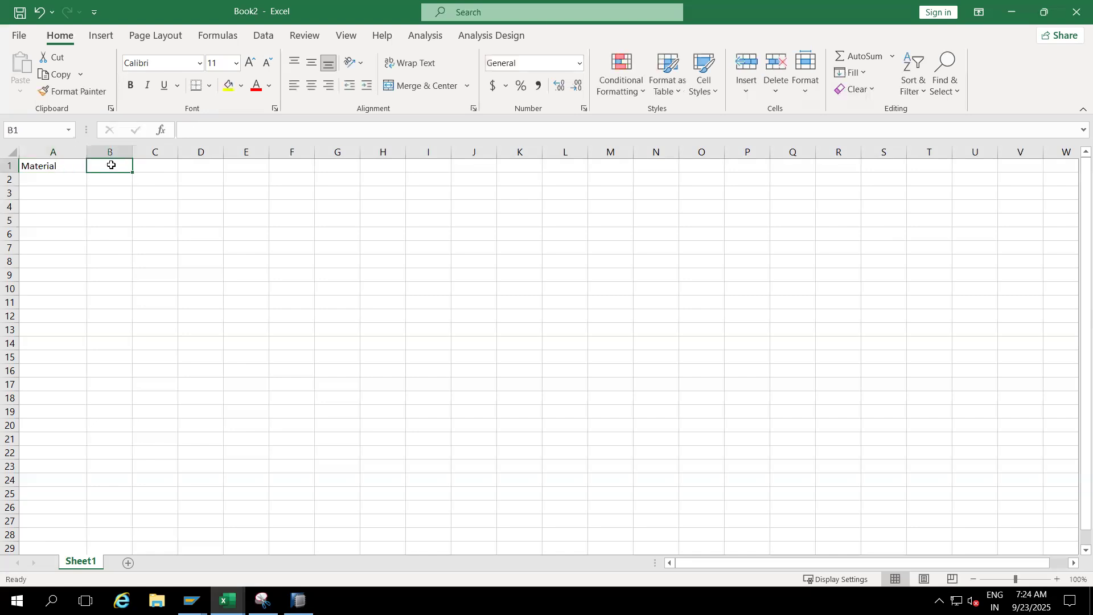
pyautogui.write('Material Type')
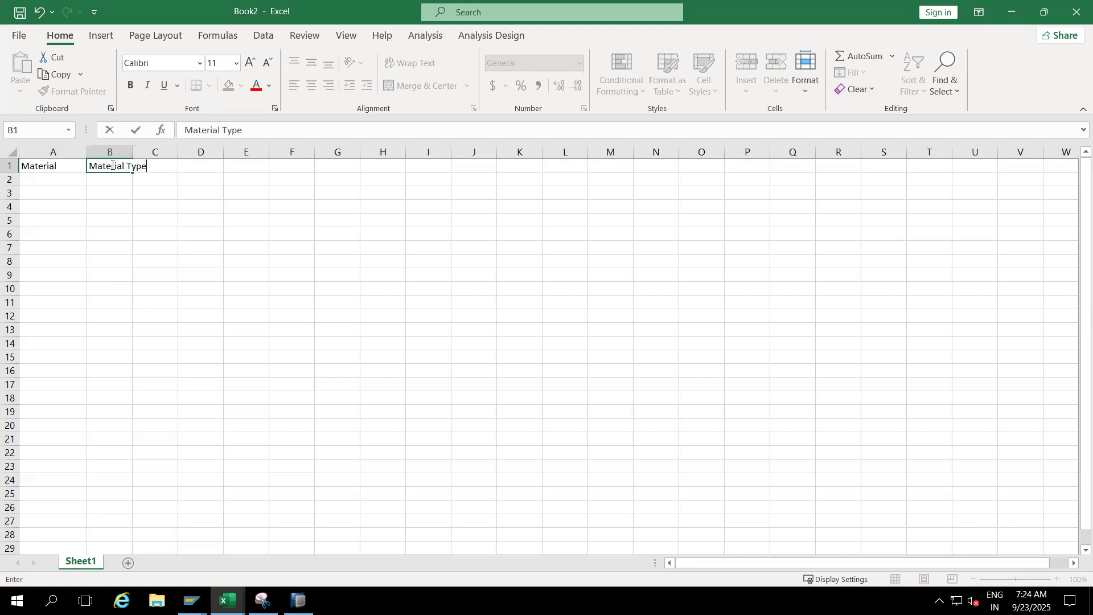
pyautogui.click(150, 220)
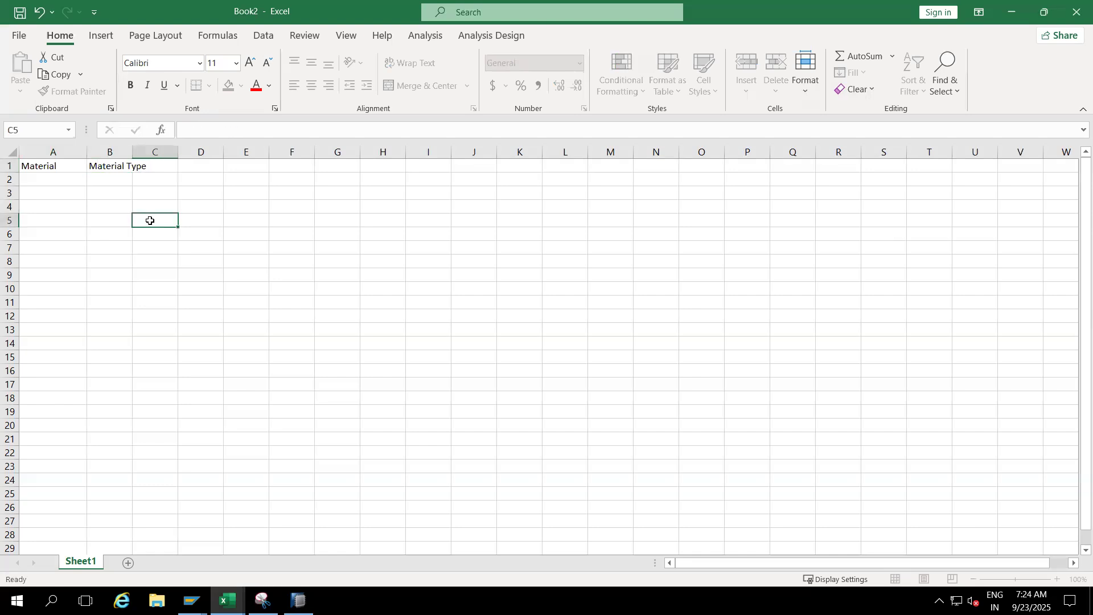
pyautogui.doubleClick(132, 151)
# - Enter the header Material Group in C1 and fit column C to its text
pyautogui.click(167, 165)
pyautogui.write('Ma')
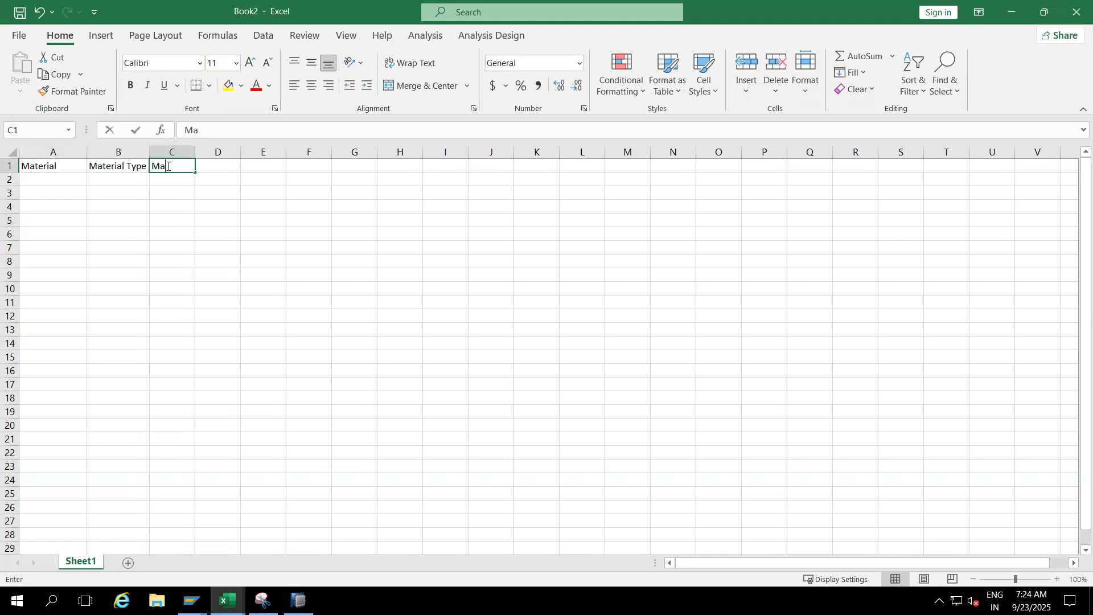
pyautogui.write('terial Group')
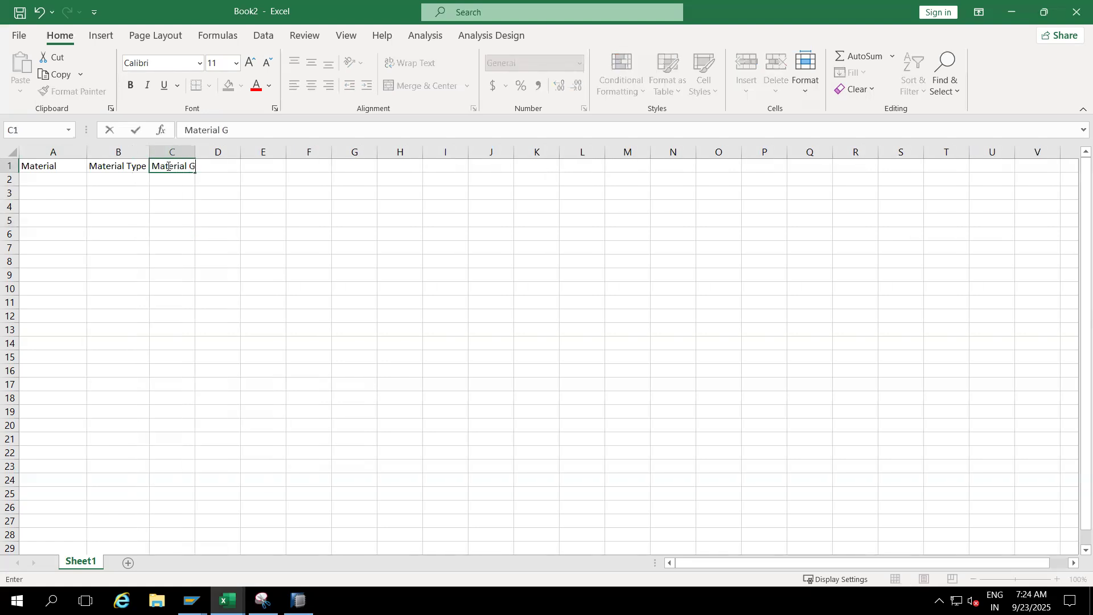
pyautogui.click(198, 234)
pyautogui.doubleClick(193, 154)
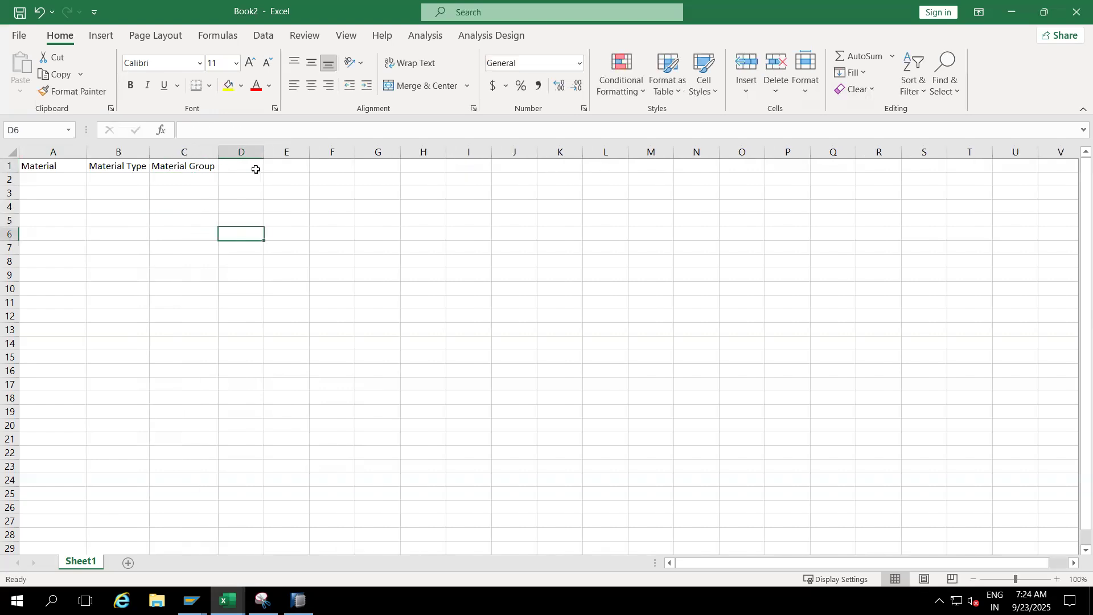
# - Widen column D and enter the header SYSID in D1
pyautogui.moveTo(264, 152); pyautogui.dragTo(287, 152)
pyautogui.click(249, 167)
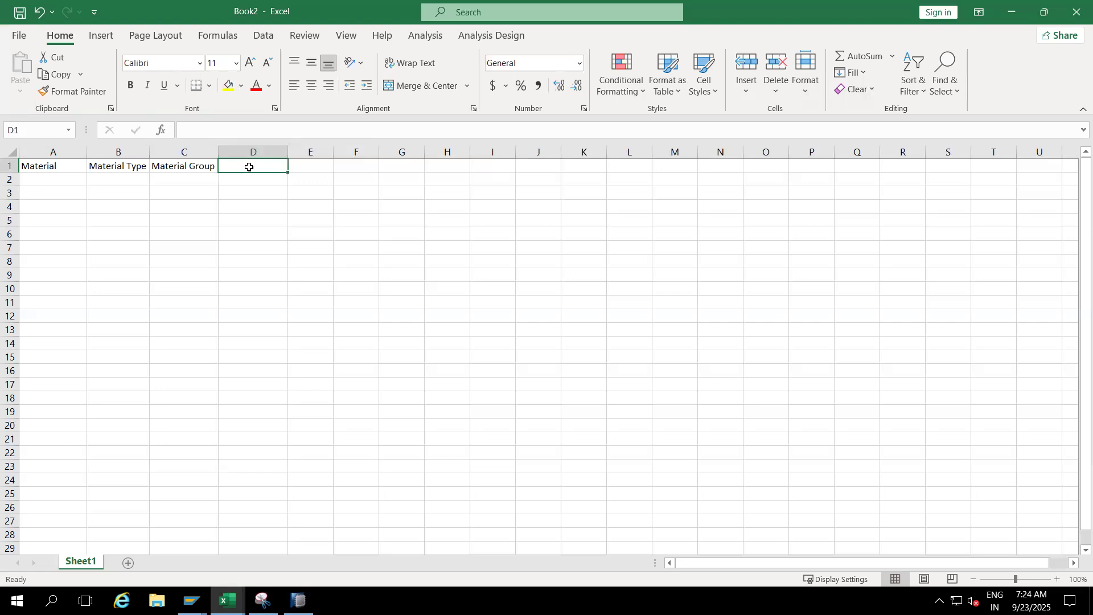
pyautogui.write('SYS')
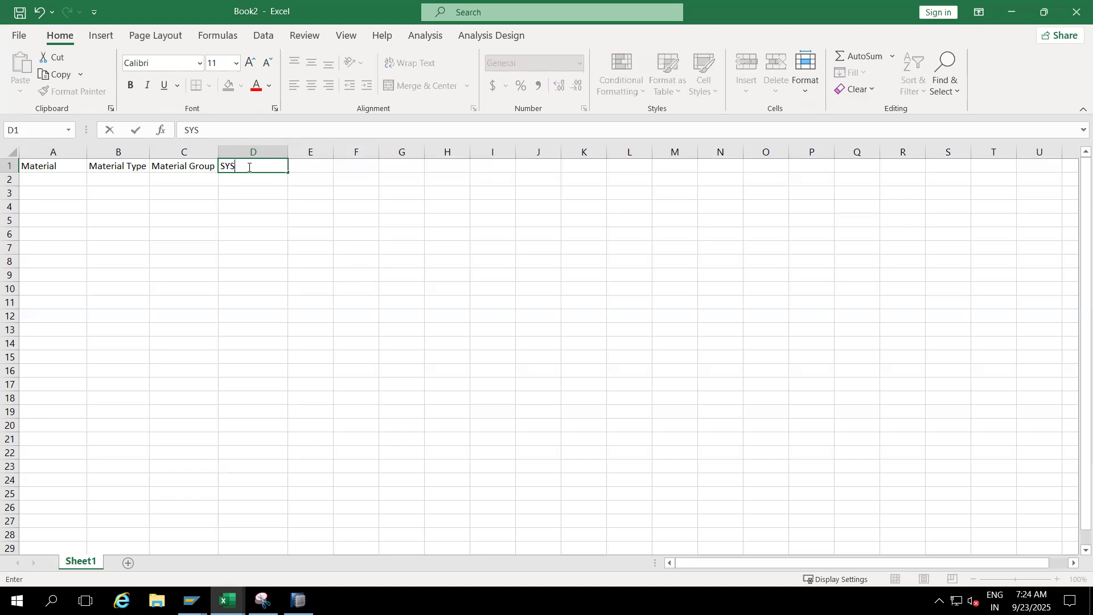
pyautogui.write('ID')
pyautogui.click(256, 226)
# - Fill the first data row with M1 in A2, MT1 in B2, MG1 in C2 and FF in D2
pyautogui.click(239, 181)
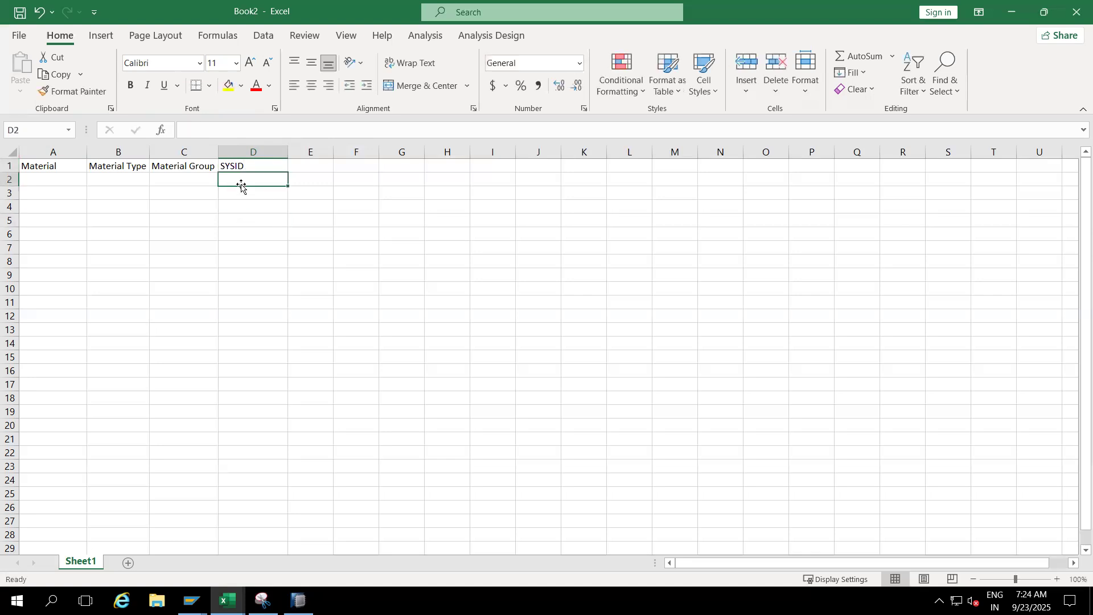
pyautogui.write('FF')
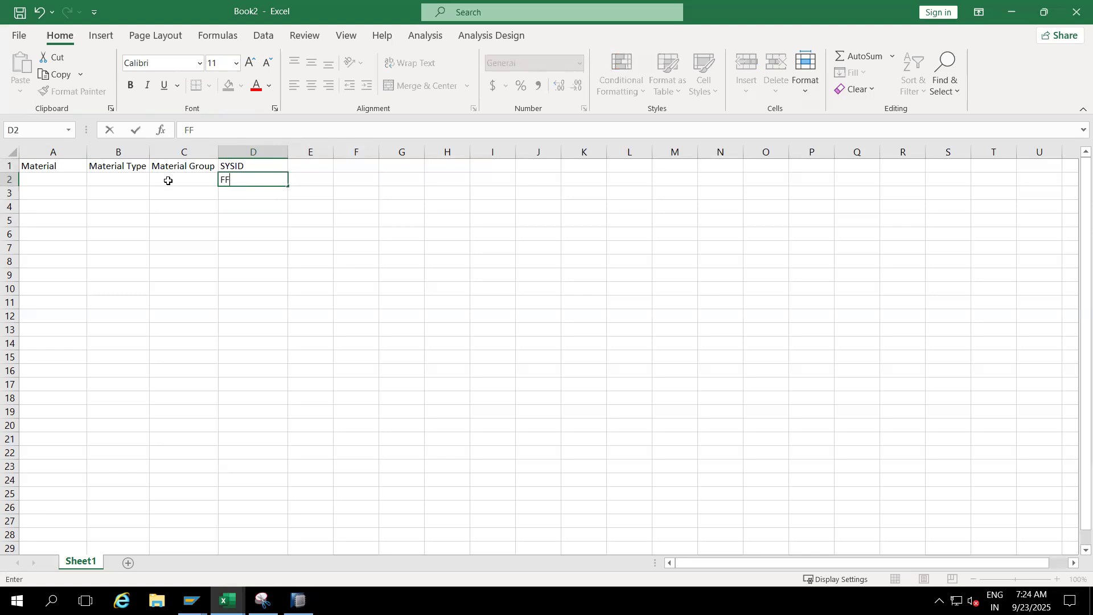
pyautogui.click(168, 179)
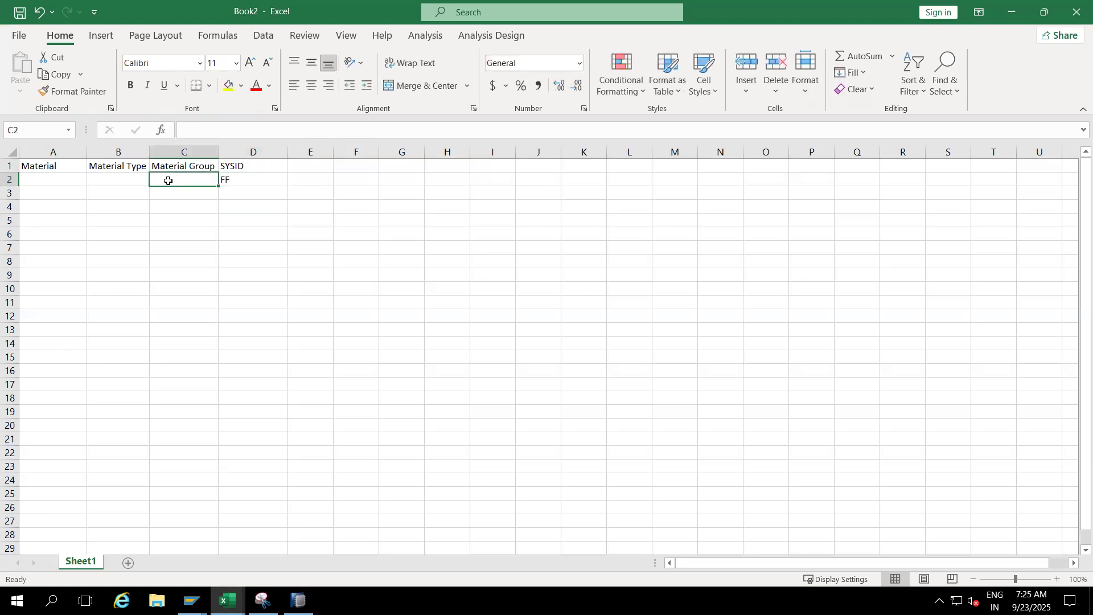
pyautogui.write('M g')
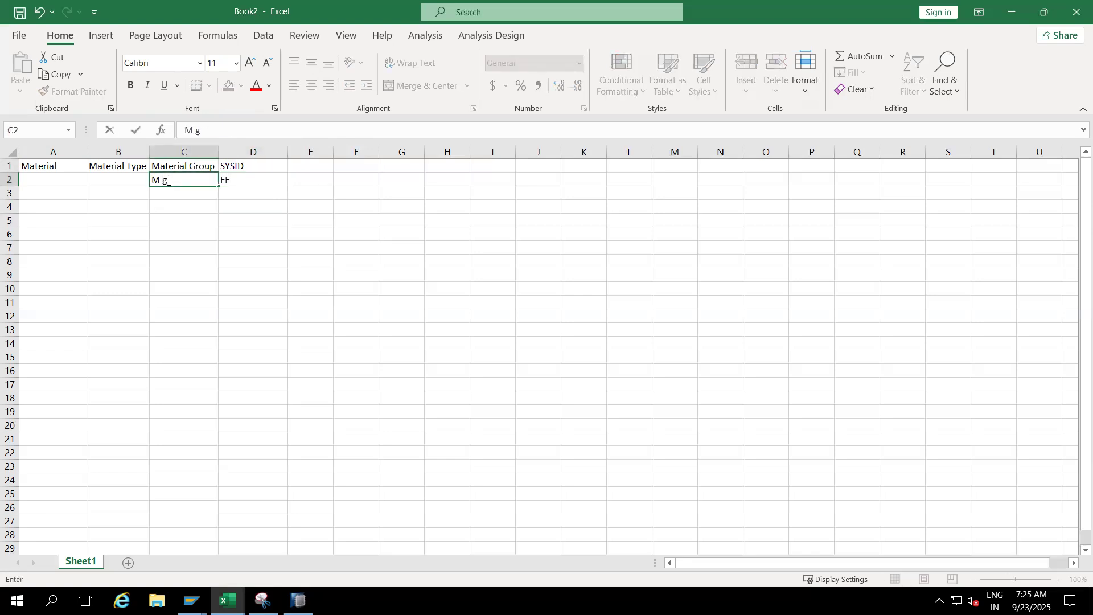
pyautogui.press('BackSpace')
pyautogui.press('BackSpace')
pyautogui.press('BackSpace')
pyautogui.write('G')
pyautogui.click(125, 182)
pyautogui.write('MT1')
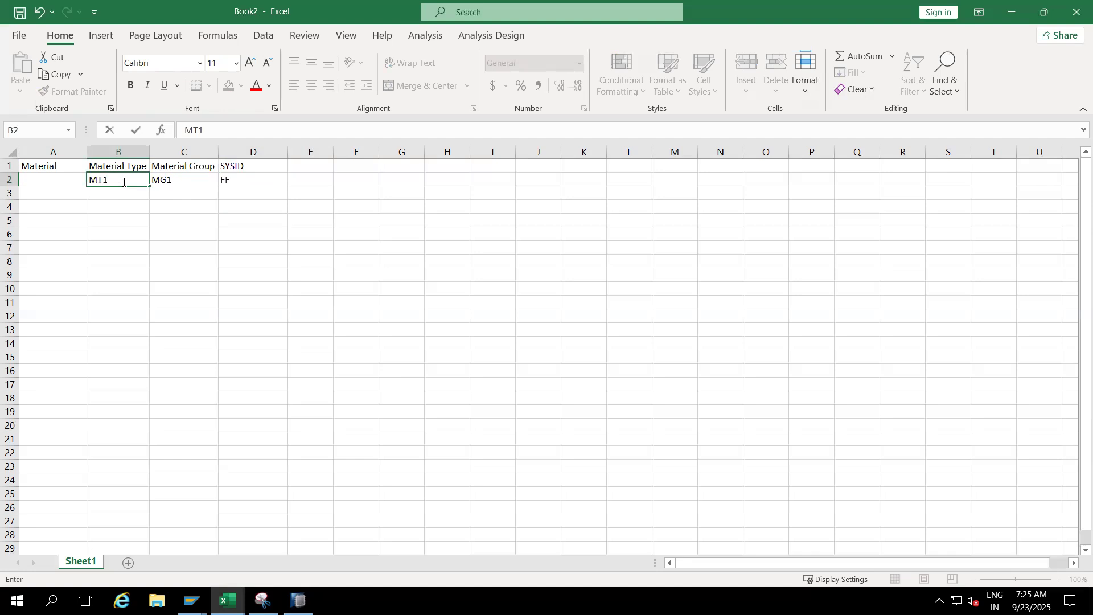
pyautogui.click(65, 182)
pyautogui.write('M1')
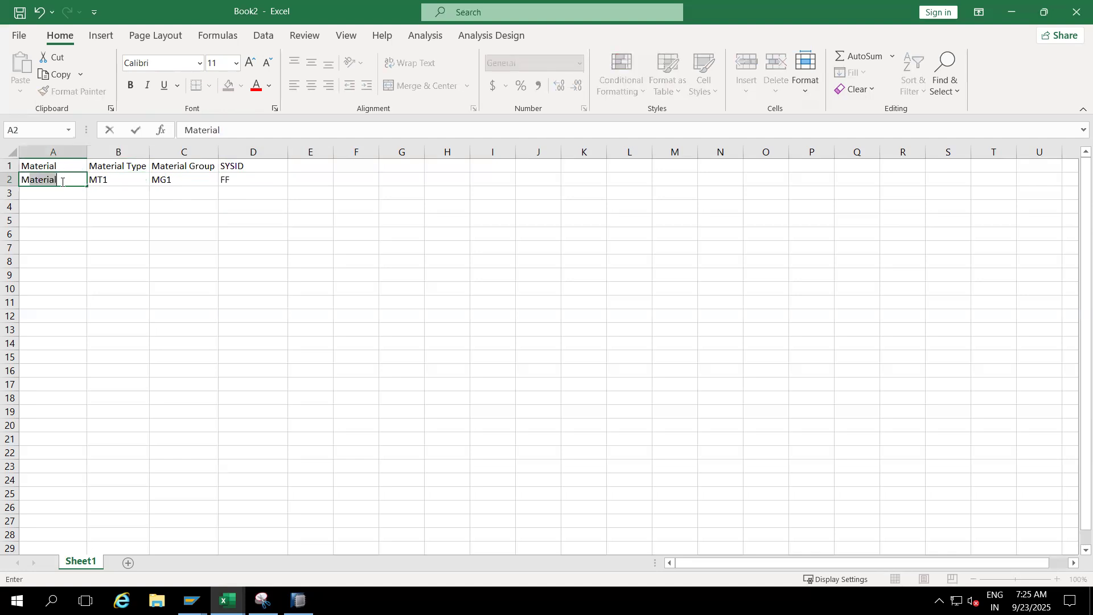
# - Enter M2 in A3 and M3 in A4, and extend the Material series down to M10 in A11
pyautogui.click(44, 192)
pyautogui.write('M2')
pyautogui.click(44, 211)
pyautogui.write('M3')
pyautogui.moveTo(54, 178); pyautogui.dragTo(76, 308)
# - Enter MT2 in B3 and extend the Material Type series down to MT10 in B11
pyautogui.click(111, 178)
pyautogui.click(105, 193)
pyautogui.write('MT1')
pyautogui.press('BackSpace')
pyautogui.write('2')
pyautogui.click(115, 178)
pyautogui.moveTo(114, 192); pyautogui.dragTo(147, 305)
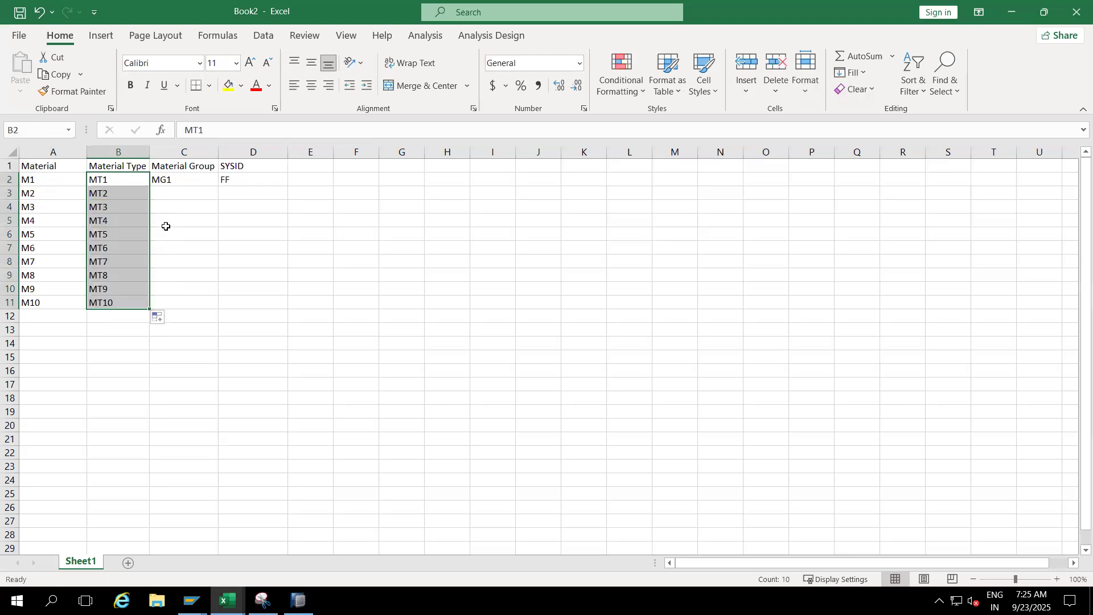
# - Enter MG2 in C3 and extend the Material Group series down to MG10 in C11
pyautogui.click(171, 191)
pyautogui.write('MG1')
pyautogui.press('BackSpace')
pyautogui.write('2')
pyautogui.click(176, 186)
pyautogui.moveTo(176, 186); pyautogui.dragTo(210, 308)
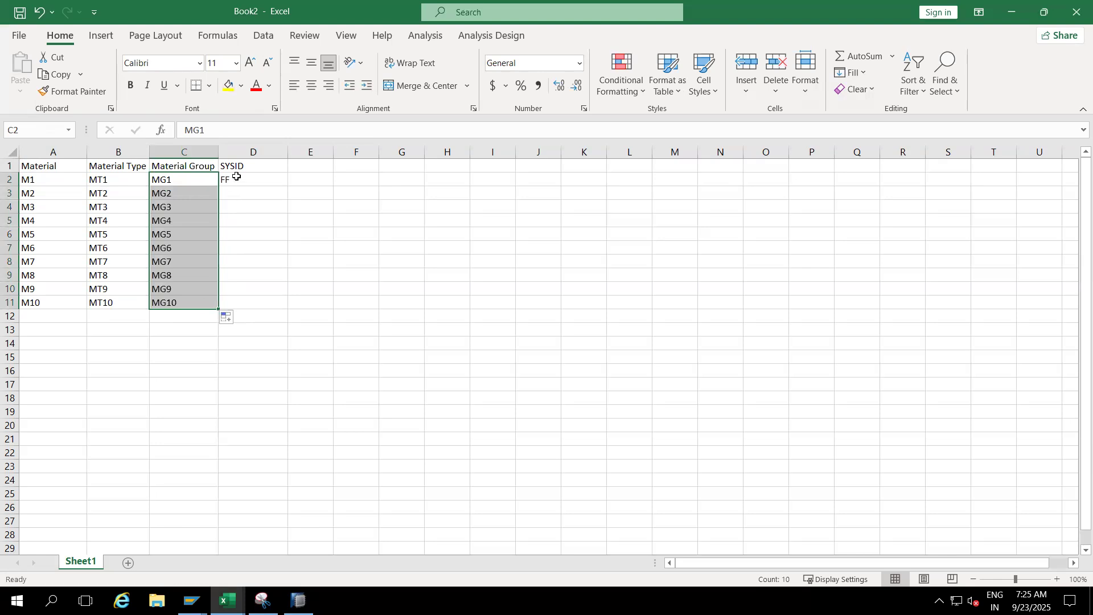
# - Copy the SYSID value FF from D2 down to D11
pyautogui.click(237, 177)
pyautogui.moveTo(288, 186); pyautogui.dragTo(271, 307)
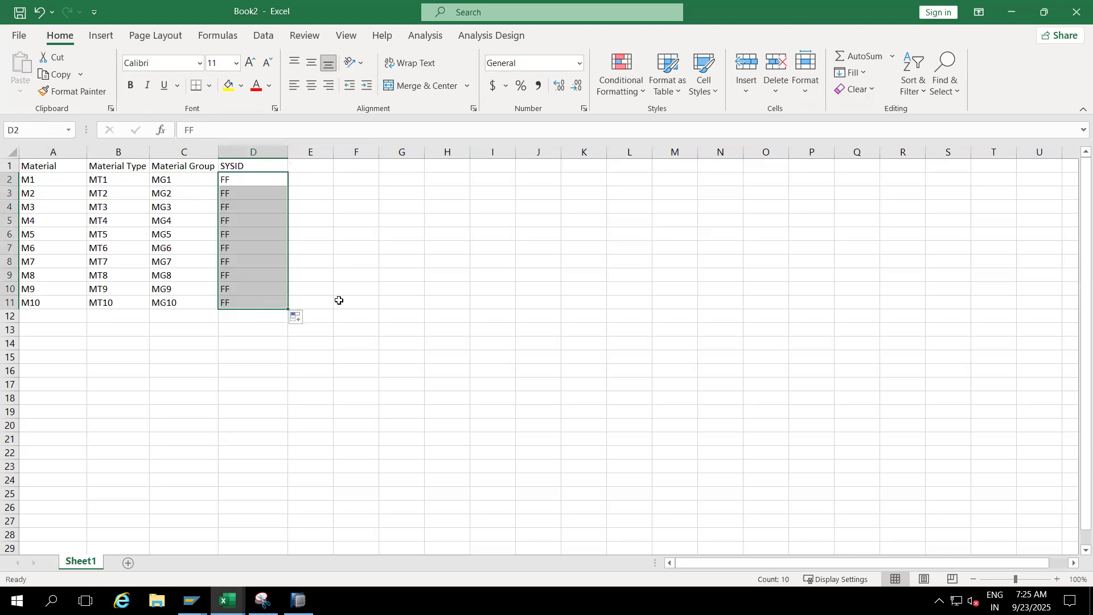
pyautogui.click(338, 300)
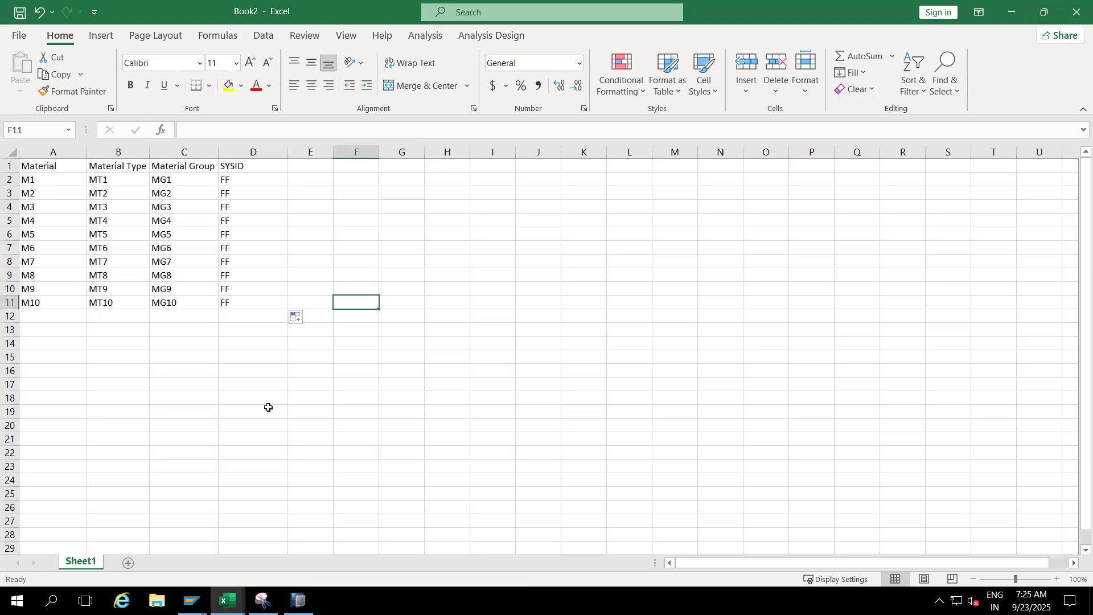
# - Save the workbook to the Desktop as a CSV (Comma delimited) file named COMP_MD
pyautogui.hotkey('ctrl', 's')
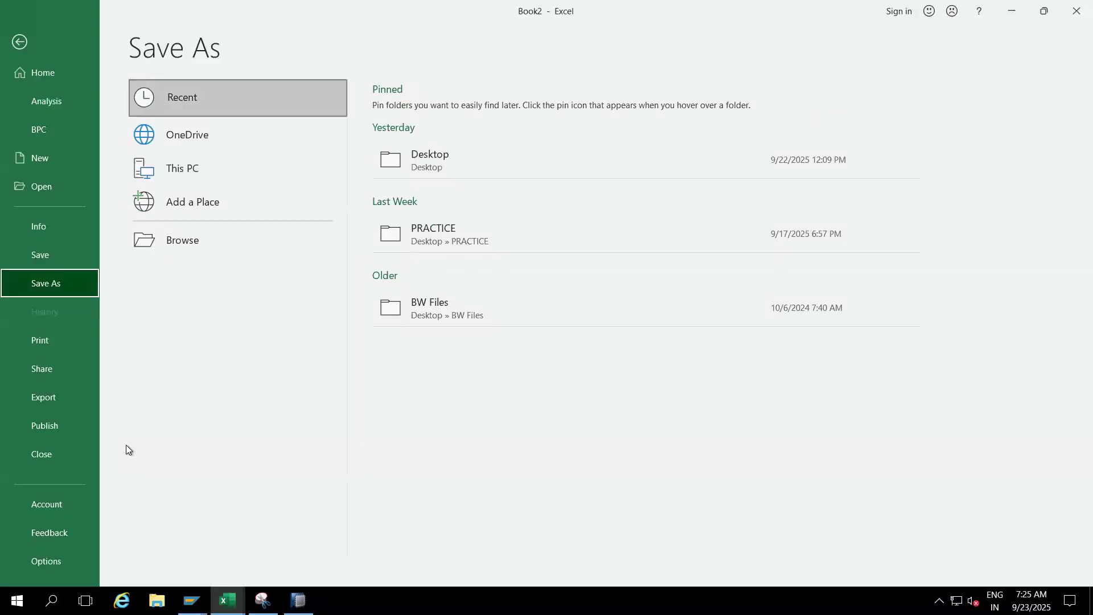
pyautogui.click(182, 241)
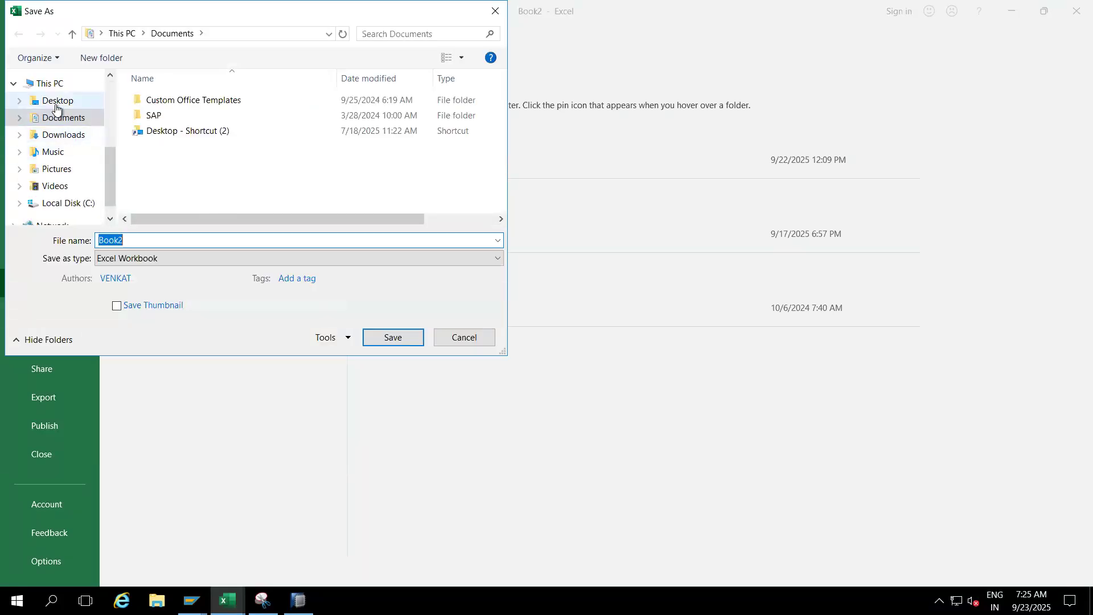
pyautogui.click(56, 102)
pyautogui.click(132, 258)
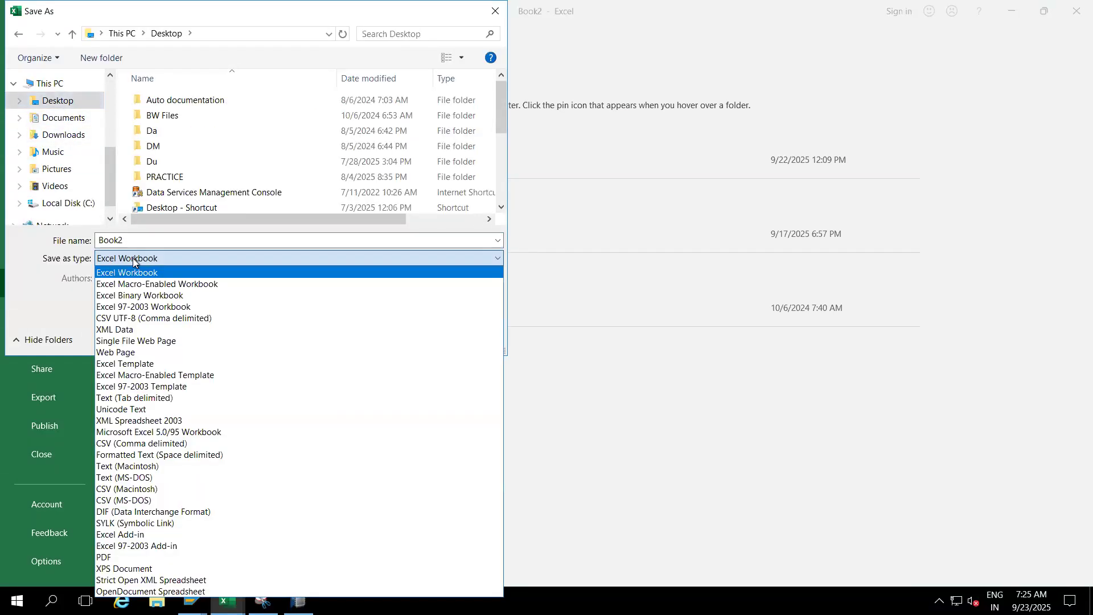
pyautogui.click(131, 443)
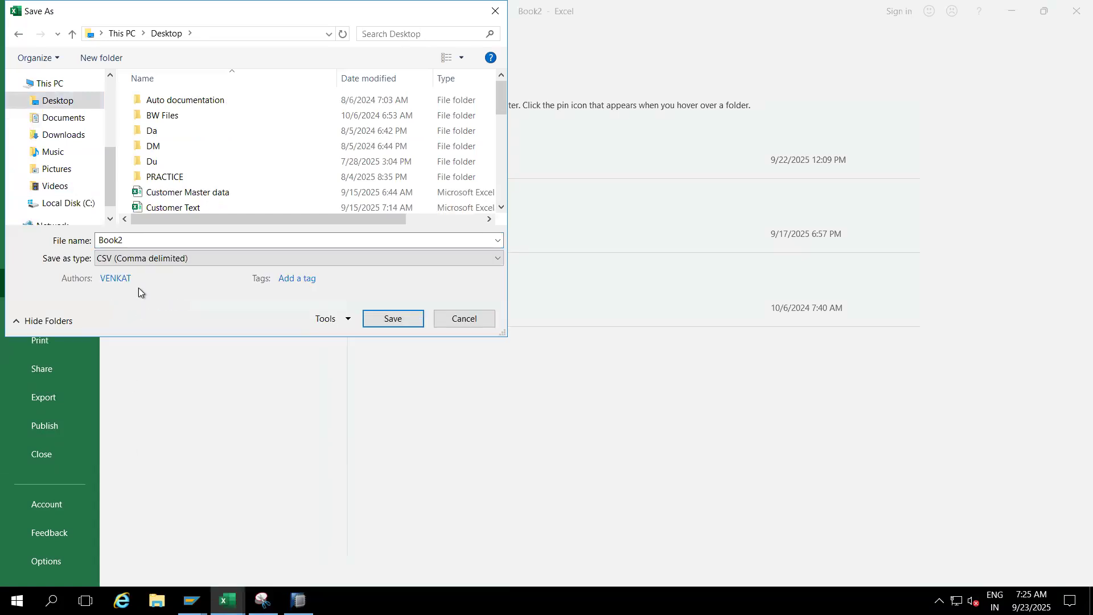
pyautogui.doubleClick(131, 242)
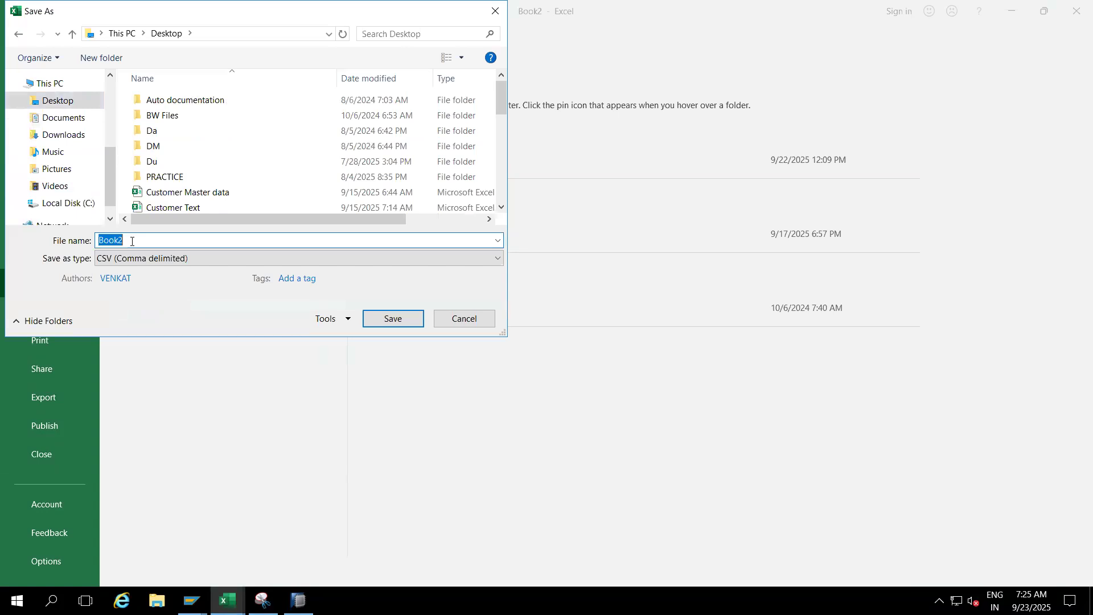
pyautogui.press('BackSpace')
pyautogui.write('COMP_MD')
pyautogui.click(378, 319)
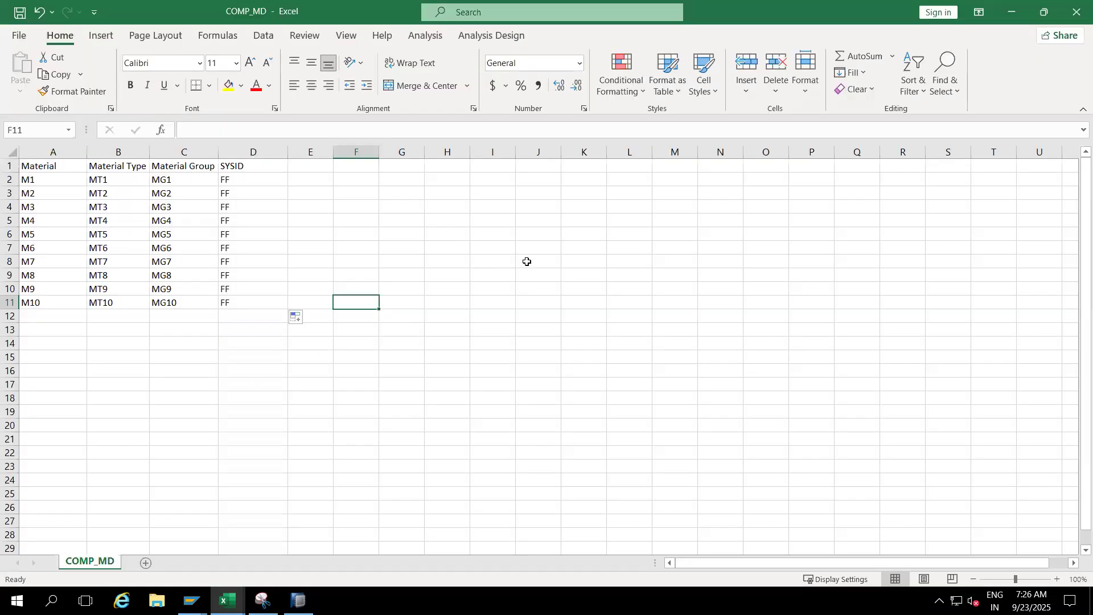
# - Switch to the SAP session showing Edit InfoObjects and start the Data Warehousing Workbench transaction there
pyautogui.click(191, 600)
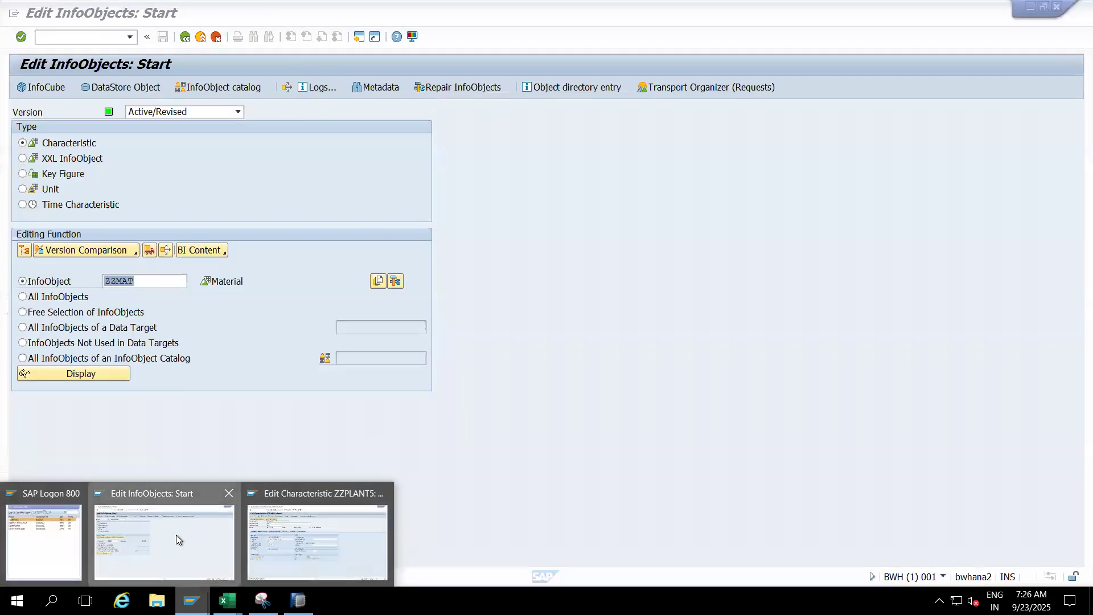
pyautogui.click(176, 535)
pyautogui.click(96, 38)
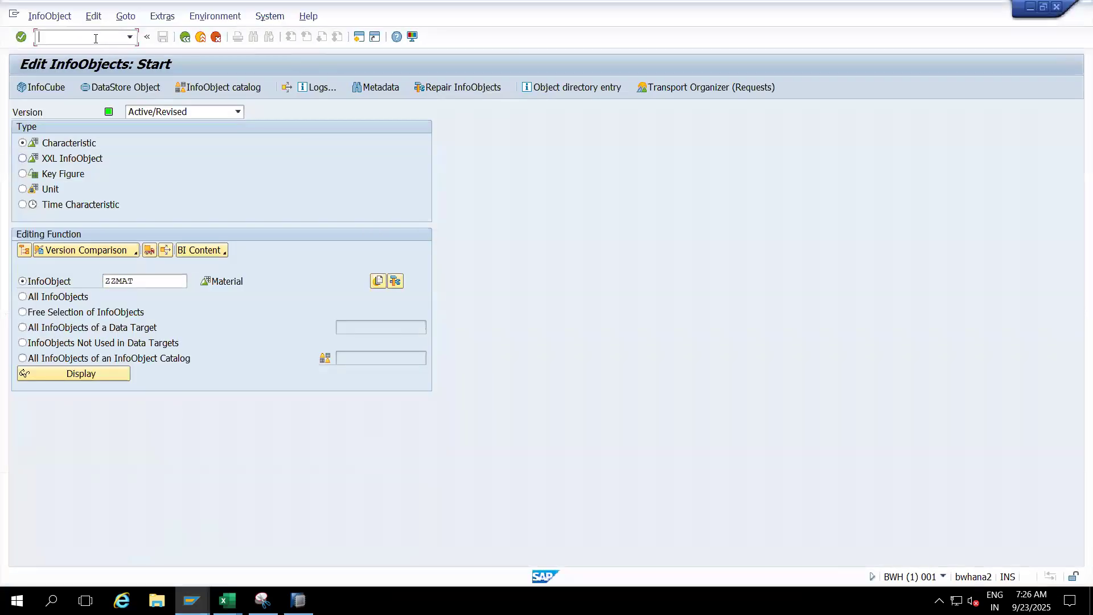
pyautogui.write('/nrsa1')
pyautogui.press('Return')
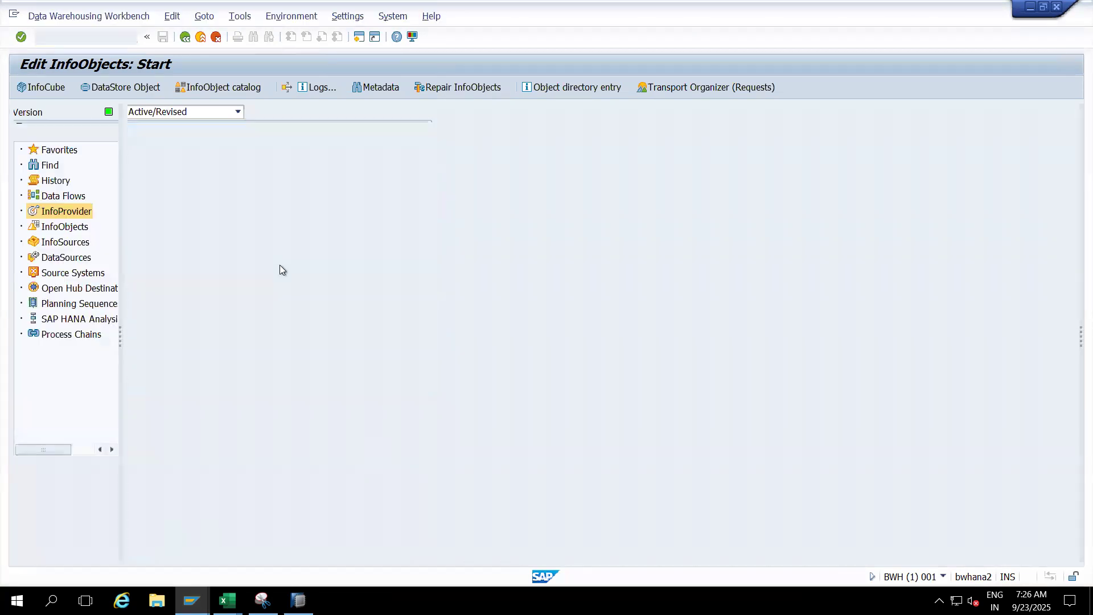
# - Examine the extraction settings of the Full InfoPackage for DataSource ZZMAT_ATTR under the Material (ZZMAT) attributes
pyautogui.click(154, 437)
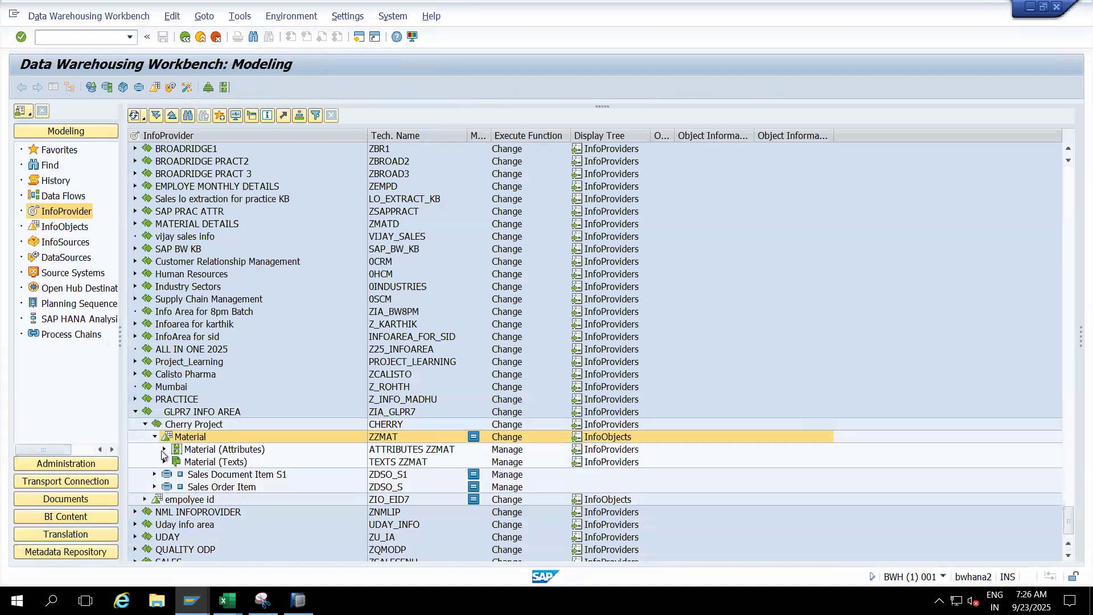
pyautogui.click(164, 449)
pyautogui.click(173, 462)
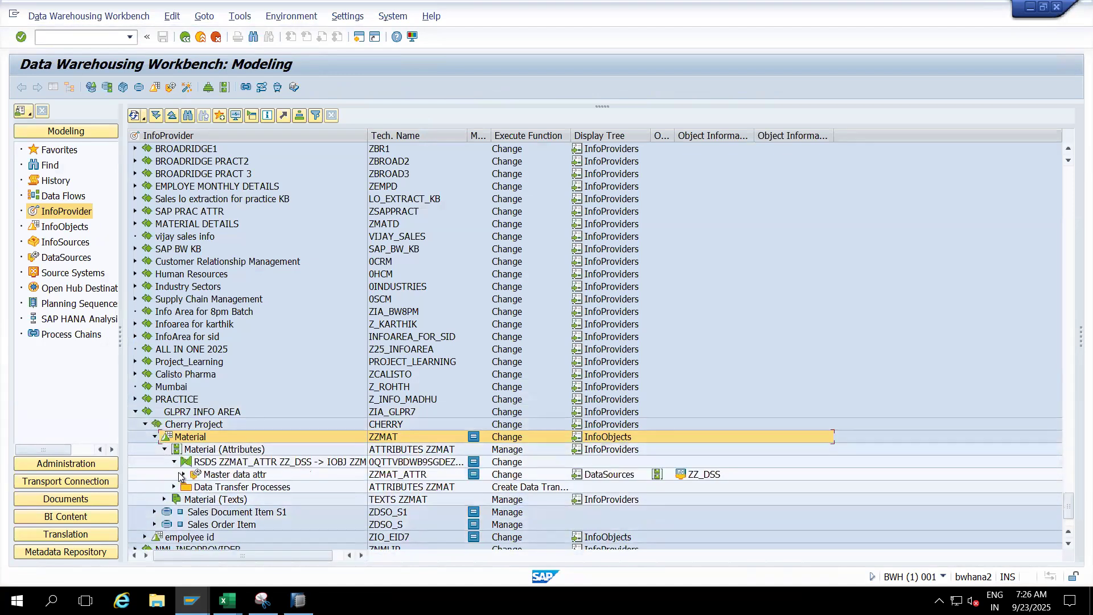
pyautogui.click(181, 474)
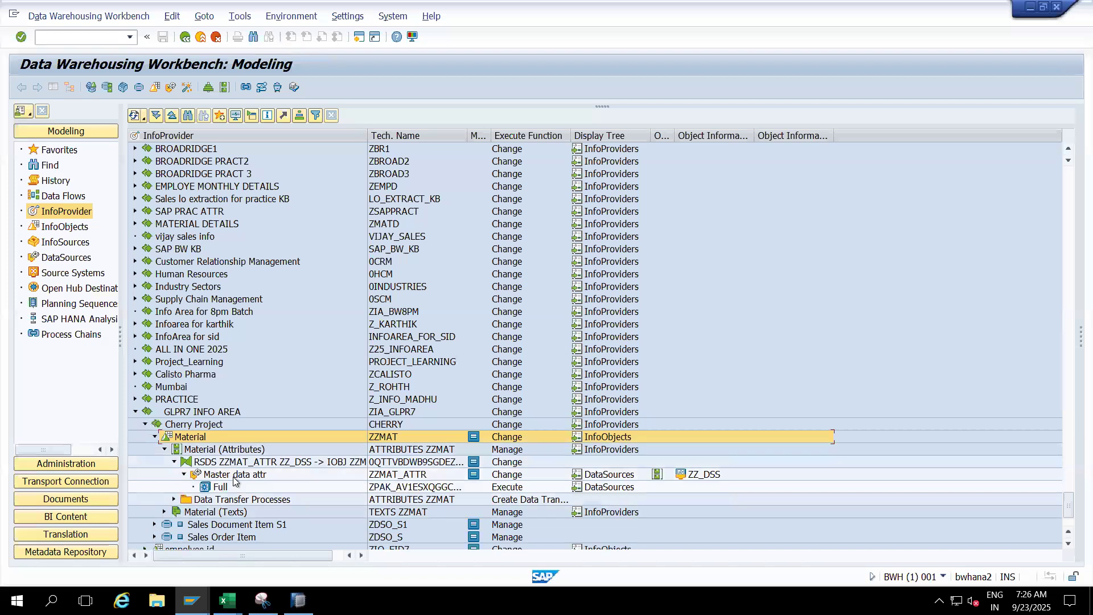
pyautogui.click(233, 475)
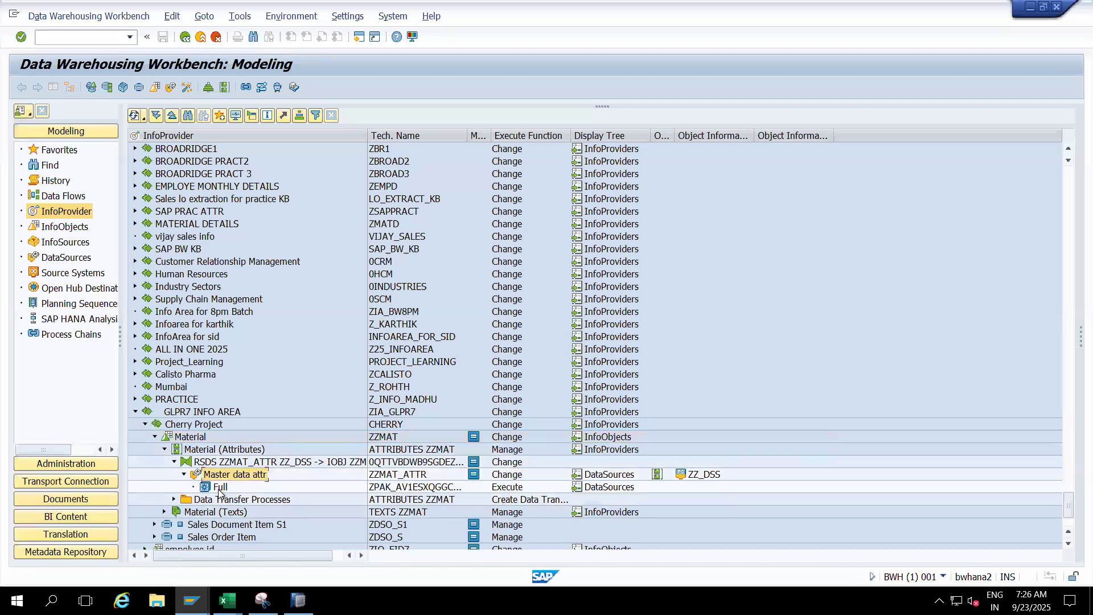
pyautogui.doubleClick(220, 488)
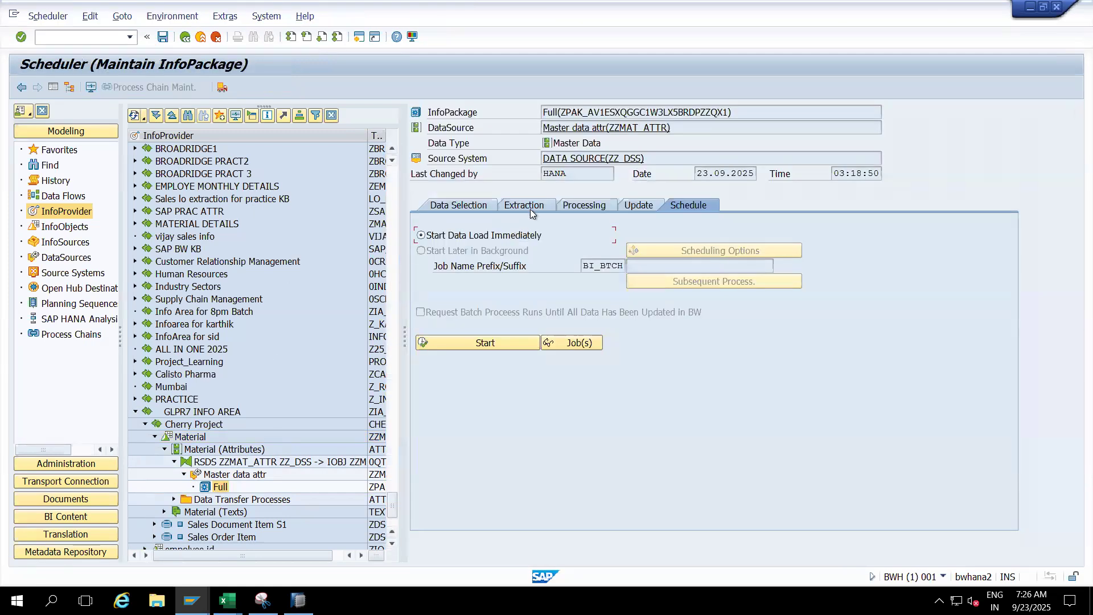
pyautogui.click(531, 208)
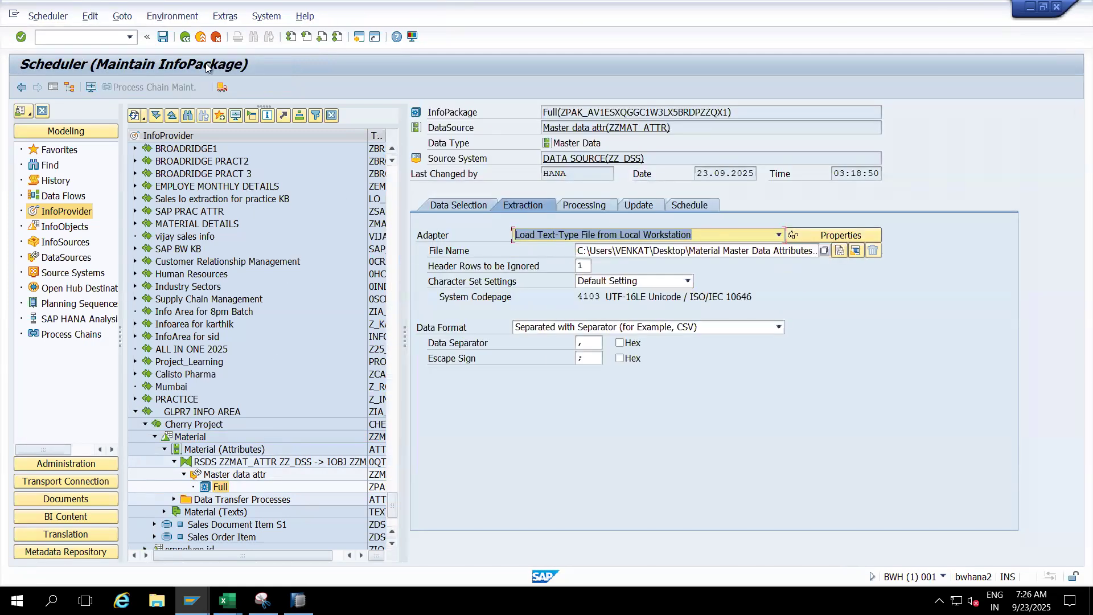
pyautogui.click(196, 37)
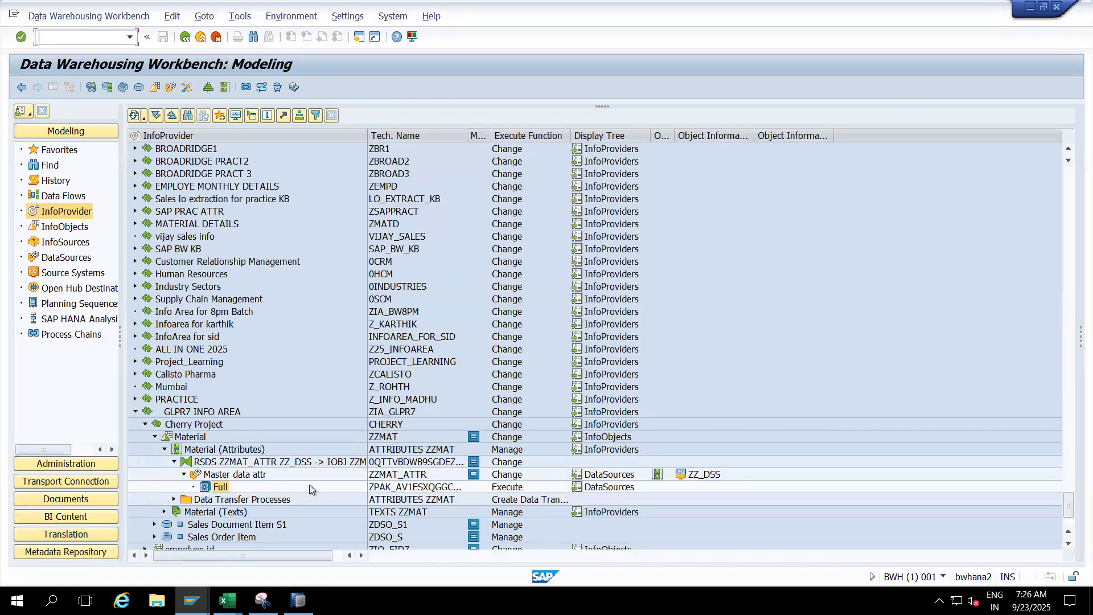
pyautogui.click(233, 475)
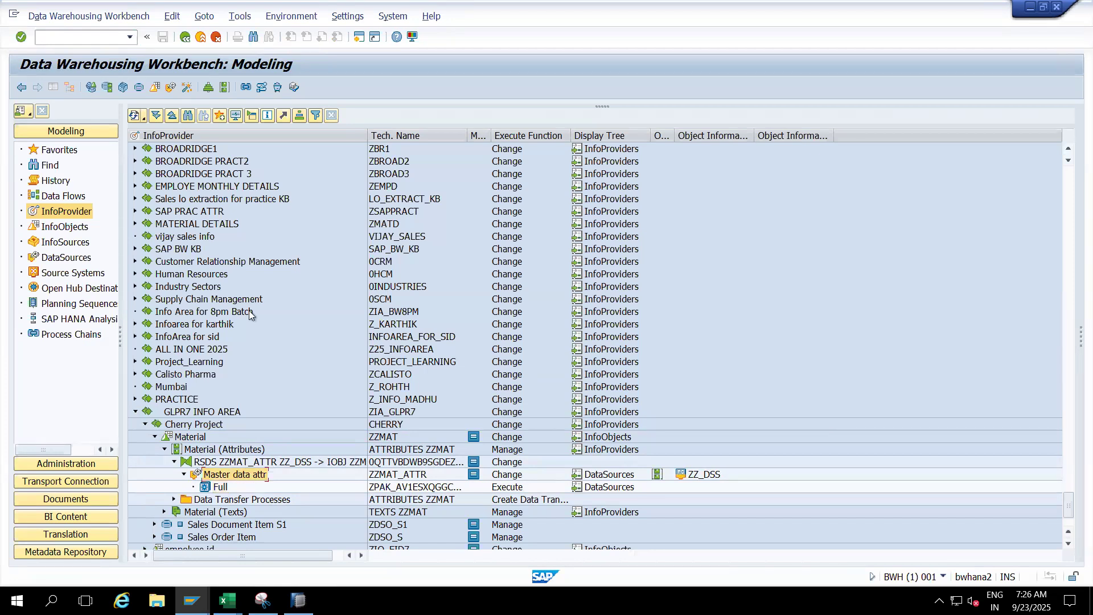
pyautogui.click(64, 259)
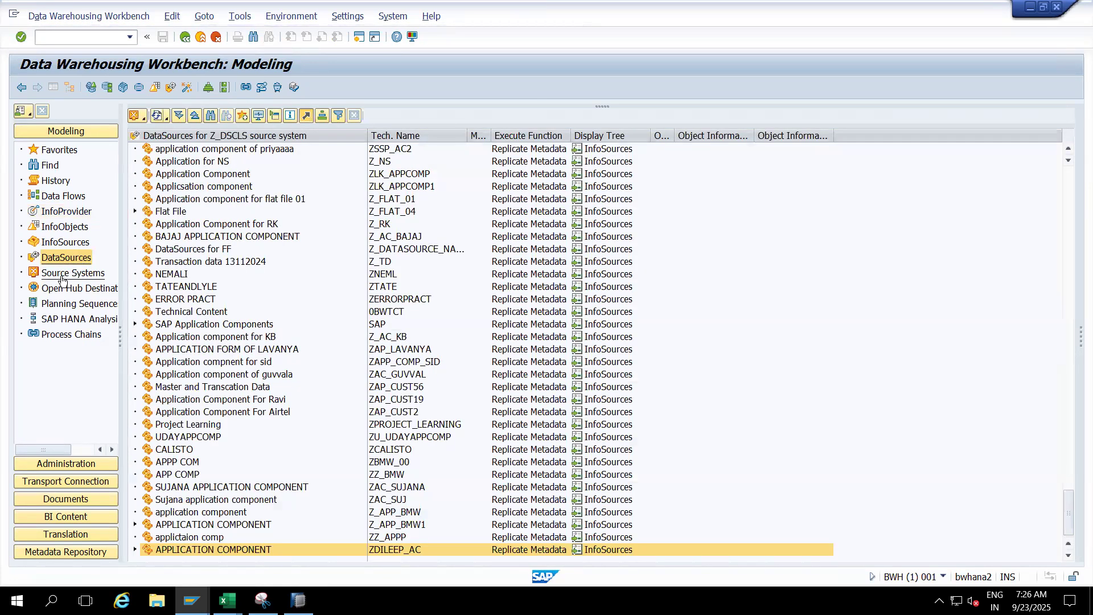
pyautogui.click(63, 275)
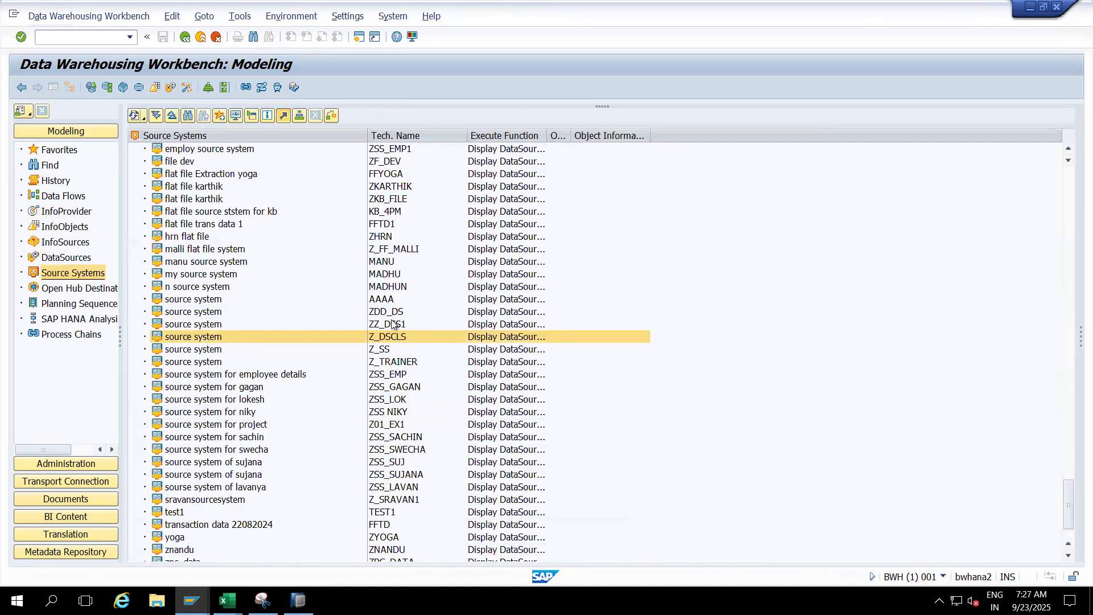
pyautogui.click(384, 314)
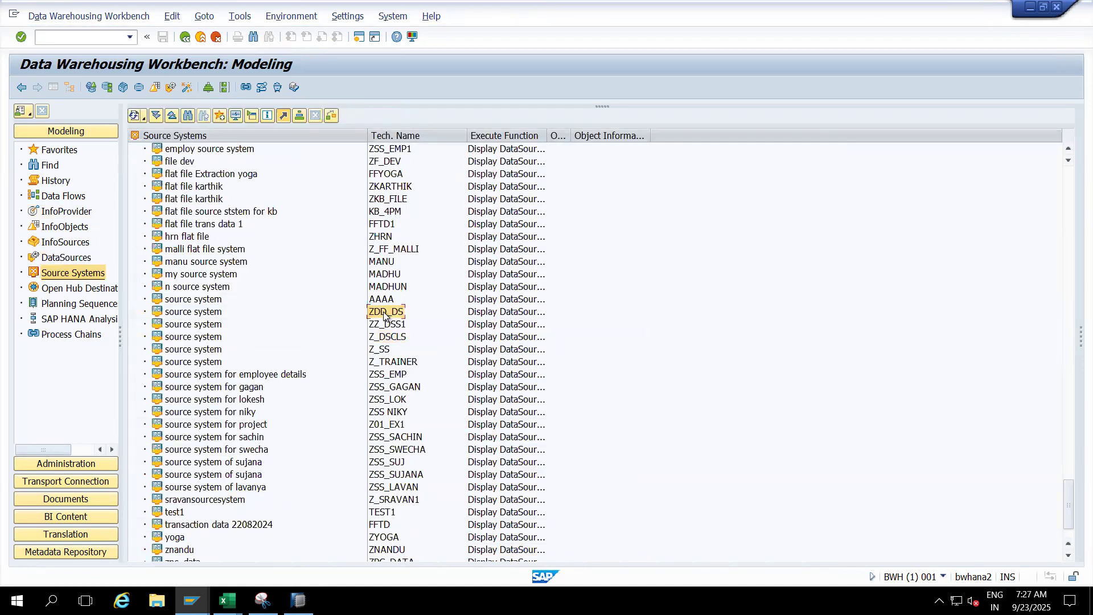
pyautogui.click(216, 313)
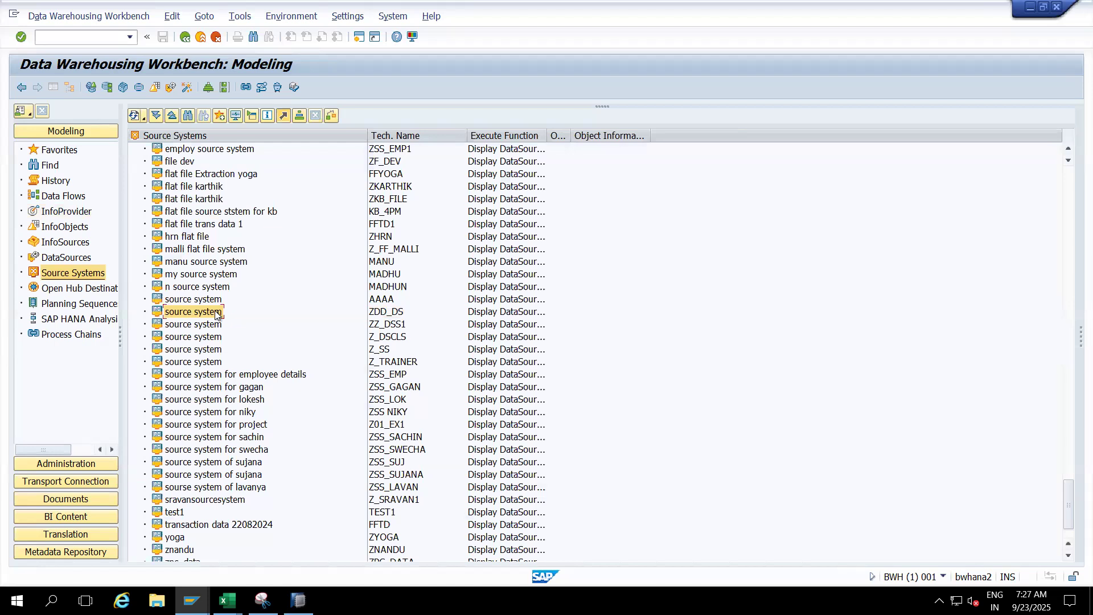
pyautogui.doubleClick(215, 314)
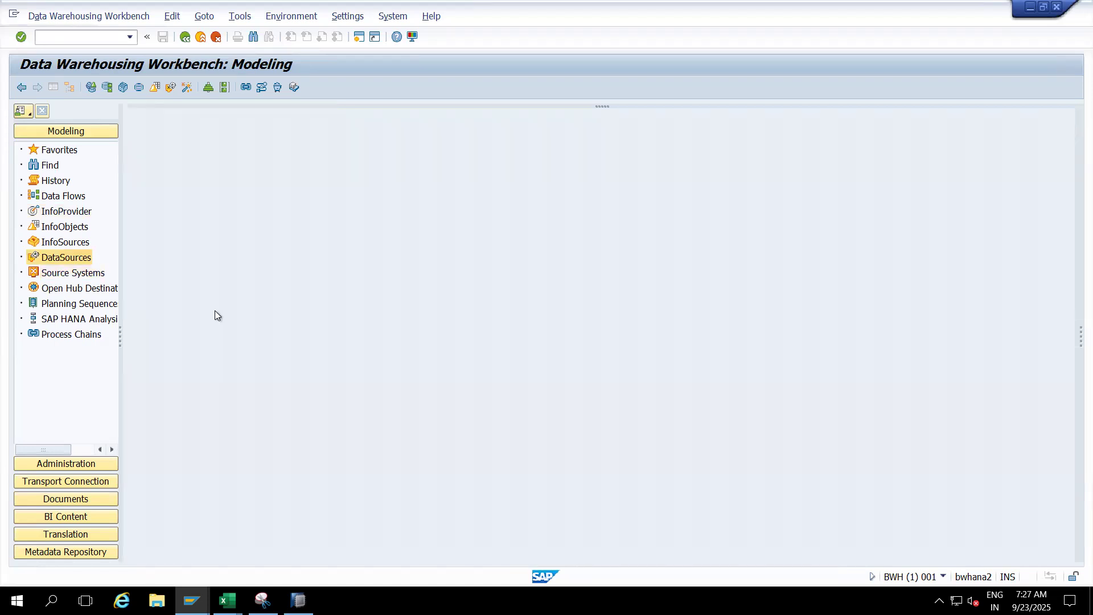
# - Return to the source systems and display the DataSources of source system ZZ_DSS
pyautogui.click(72, 273)
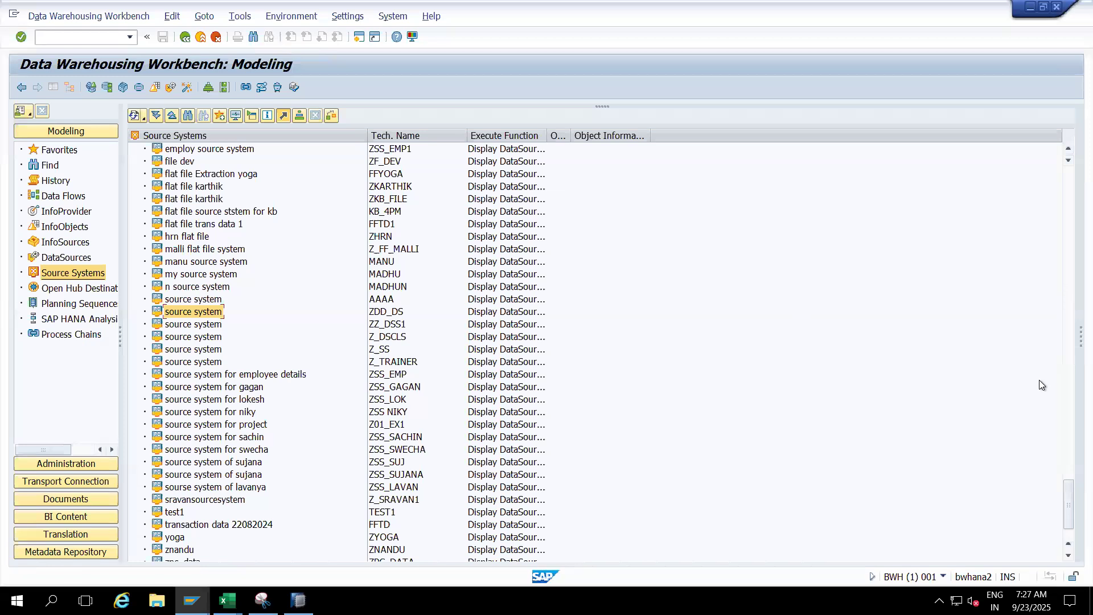
pyautogui.moveTo(1067, 494); pyautogui.dragTo(997, 200)
pyautogui.doubleClick(377, 487)
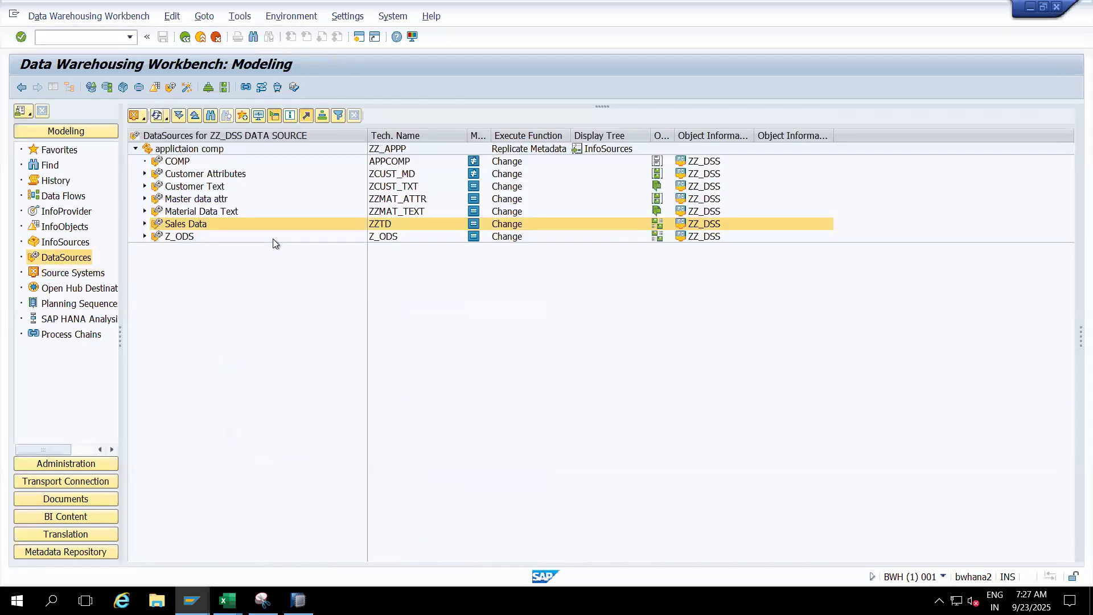
# - Create DataSource ZZMAT_CP under application component ZZ_APPP with the data type Master Data Attributes
pyautogui.click(183, 152)
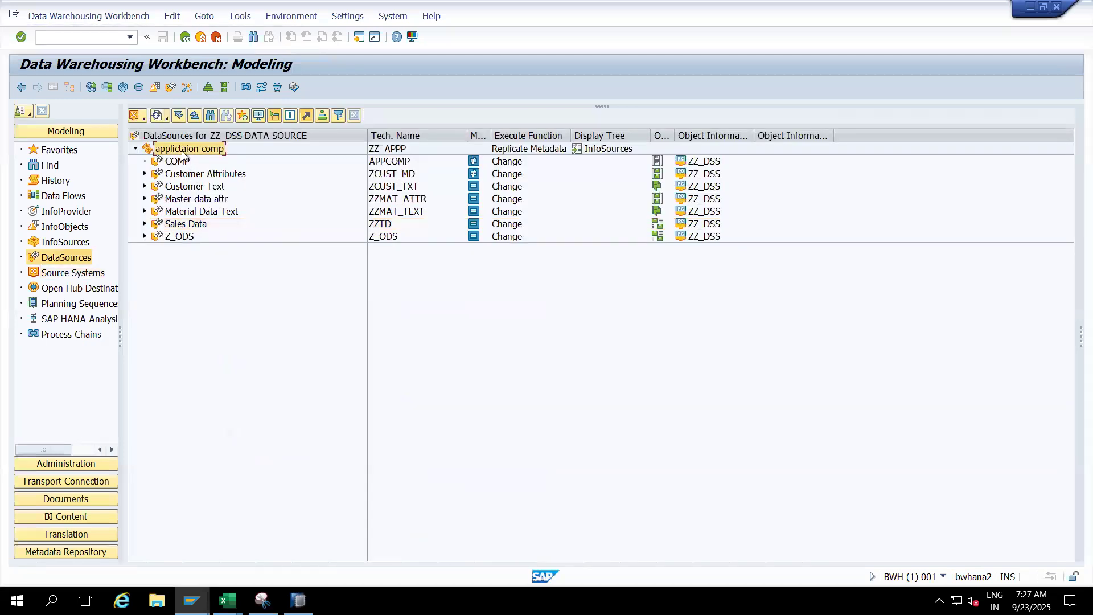
pyautogui.rightClick(183, 154)
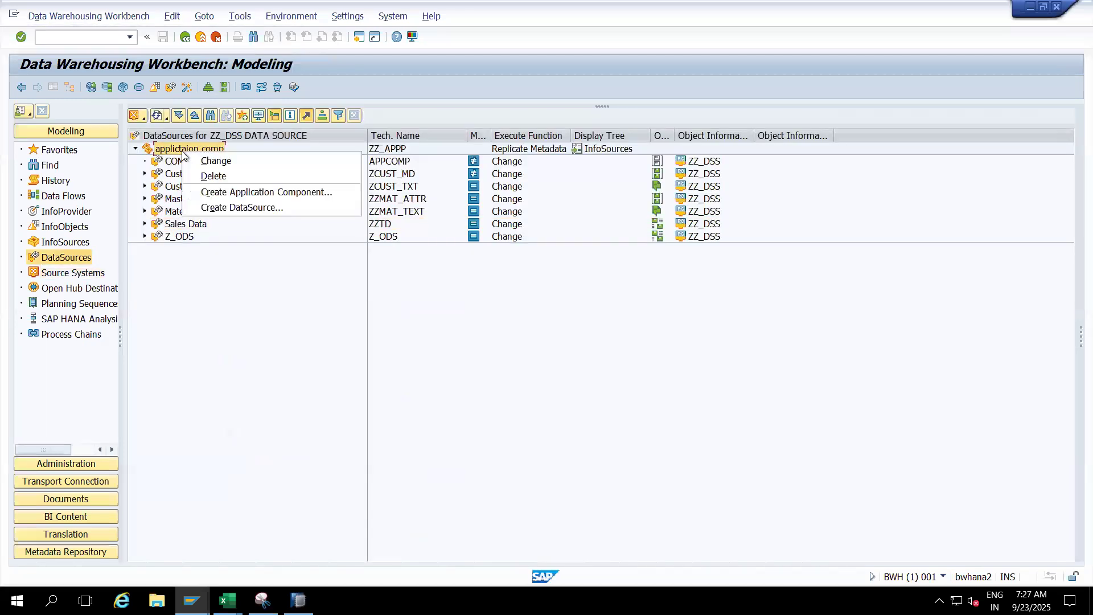
pyautogui.click(241, 209)
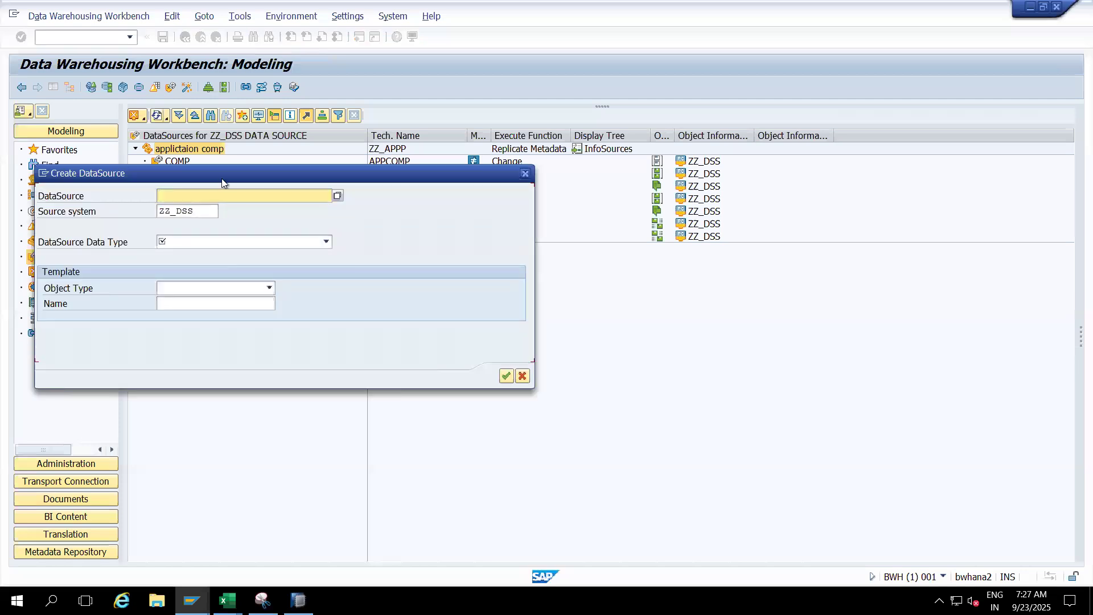
pyautogui.moveTo(223, 178); pyautogui.dragTo(333, 293)
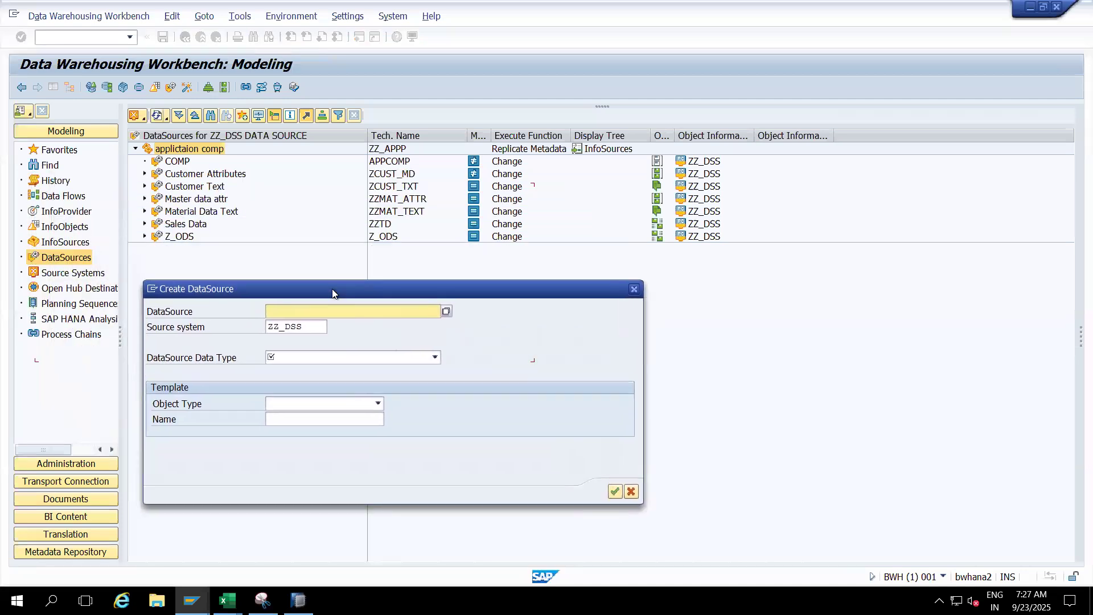
pyautogui.write('ZZ')
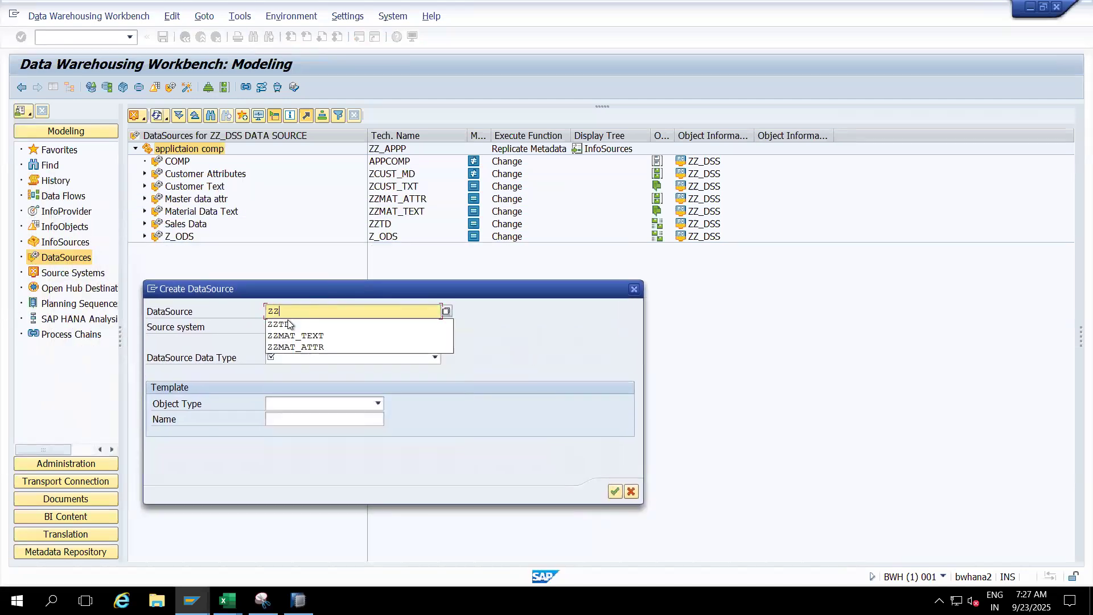
pyautogui.write('MAT_')
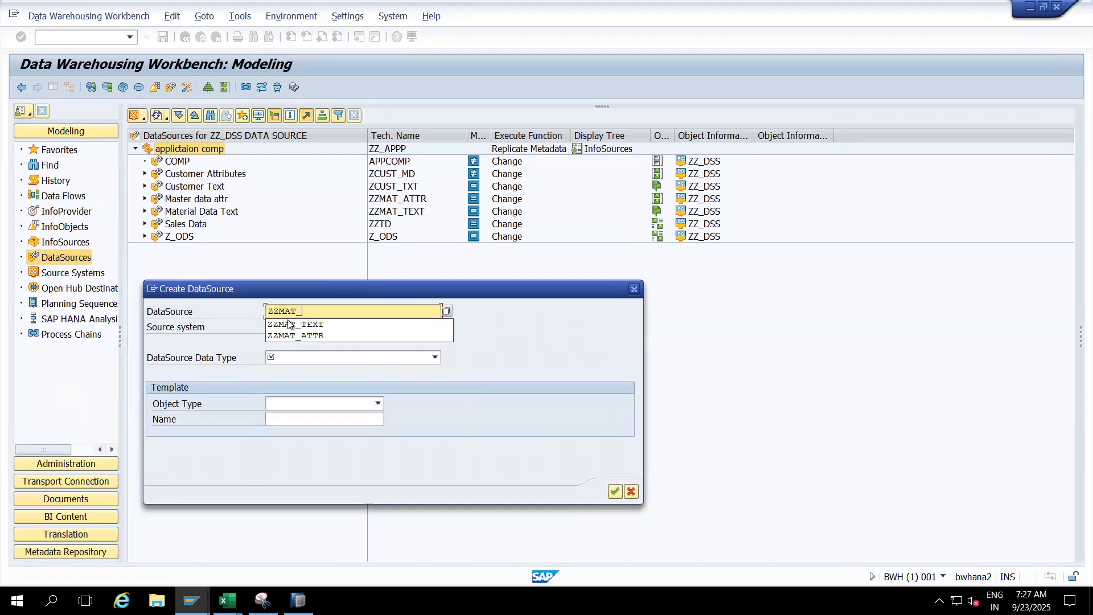
pyautogui.write('CP')
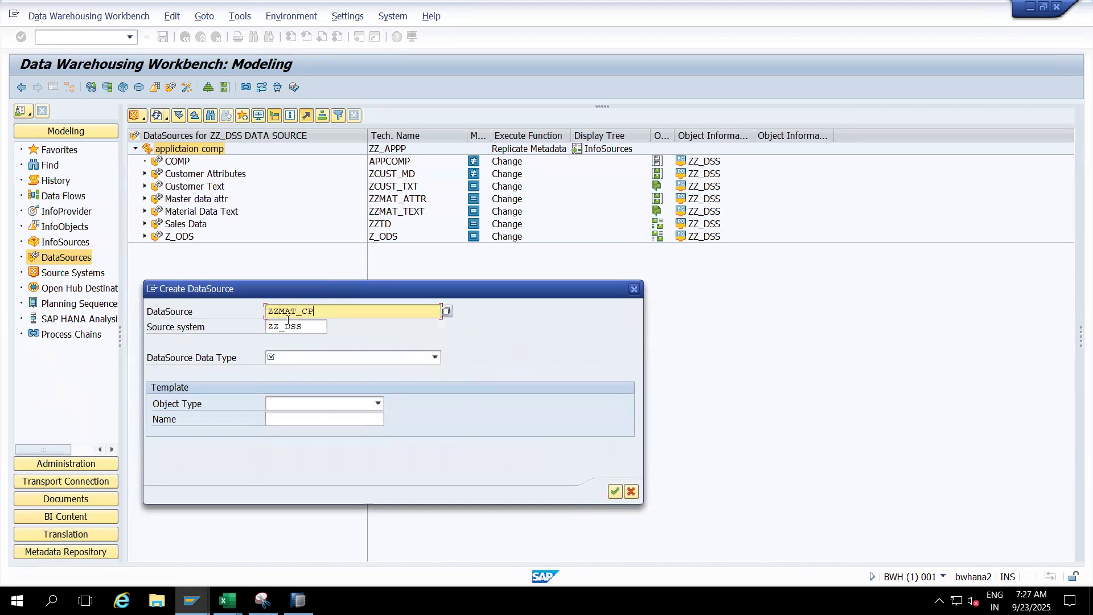
pyautogui.click(319, 359)
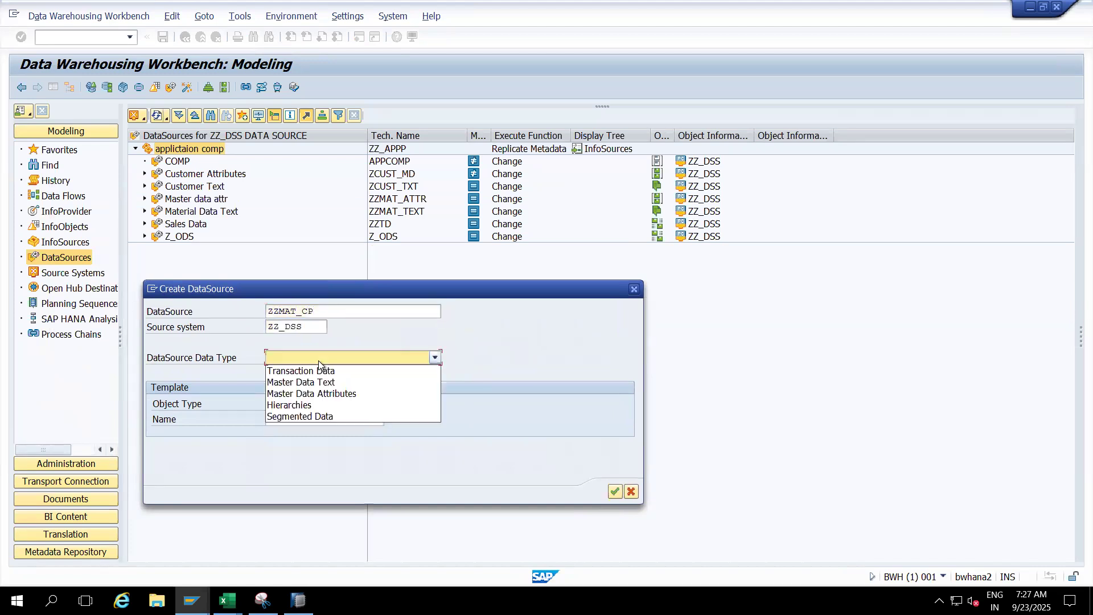
pyautogui.click(316, 395)
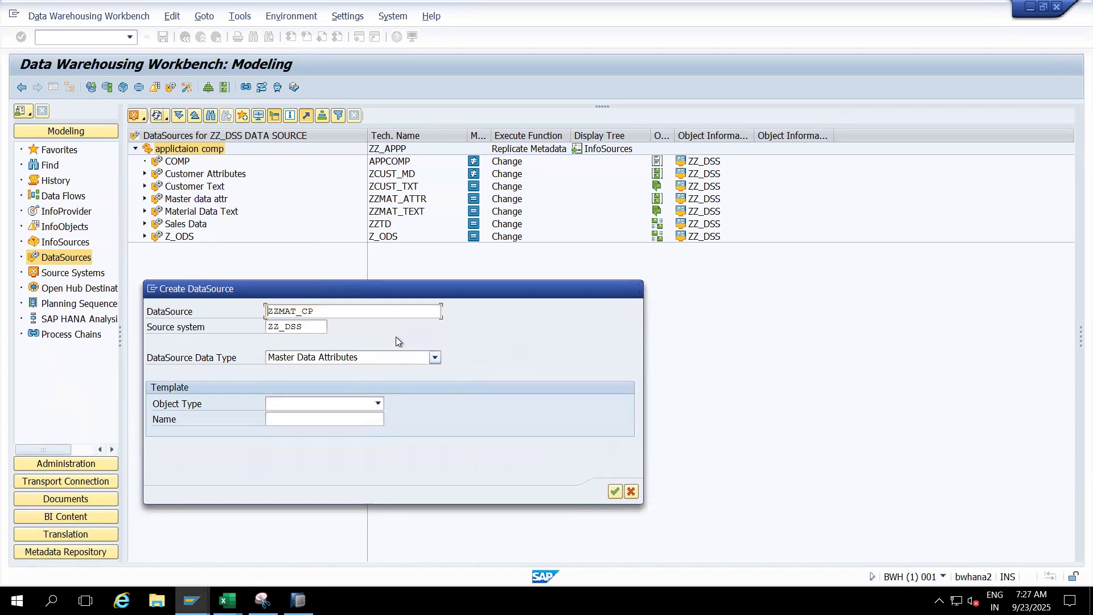
pyautogui.click(614, 491)
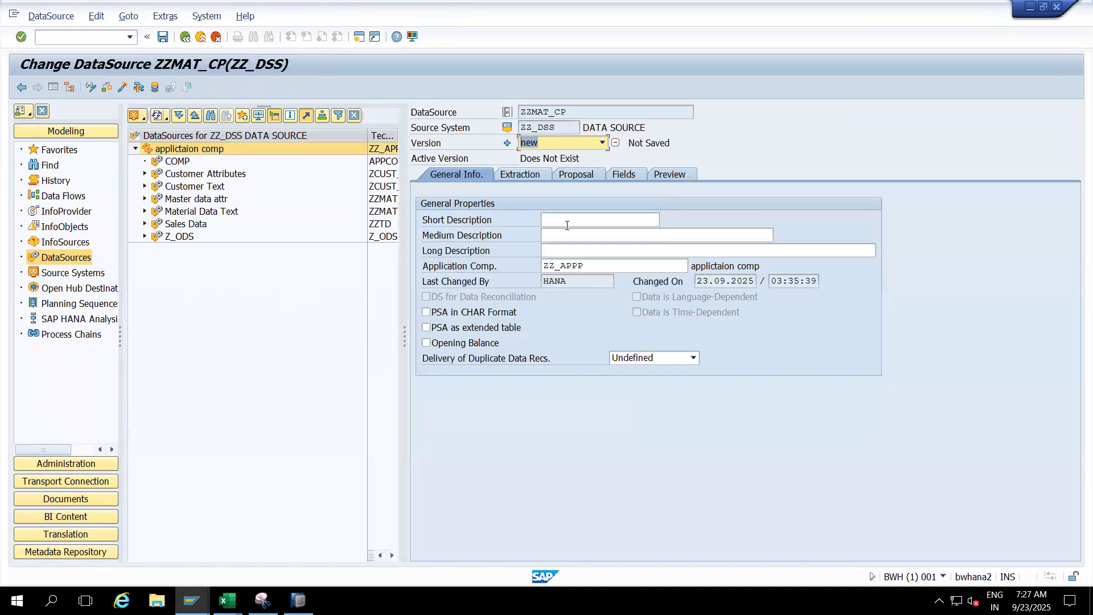
# - Enter DIS Vs Nav as the short, medium and long description of the DataSource
pyautogui.click(567, 226)
pyautogui.write('DIS Vs Nav')
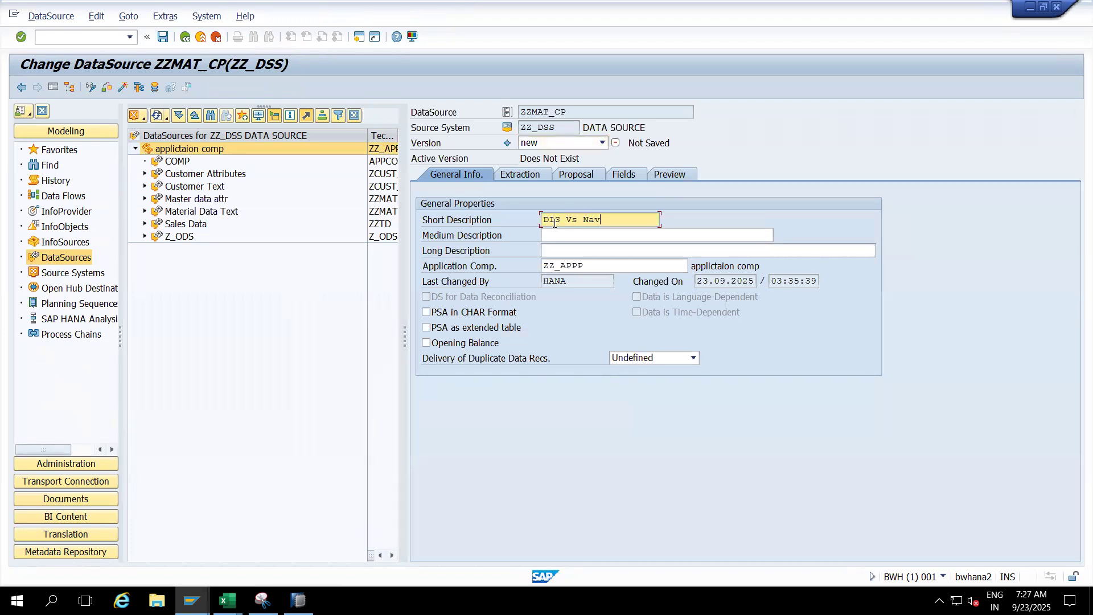
pyautogui.click(551, 236)
pyautogui.write('DIS Vs Nav')
pyautogui.click(563, 250)
pyautogui.write('DIS Vs Nav')
# - Open the file selection in the DataSource's extraction settings, and switch to Excel to close the COMP_MD workbook
pyautogui.click(522, 176)
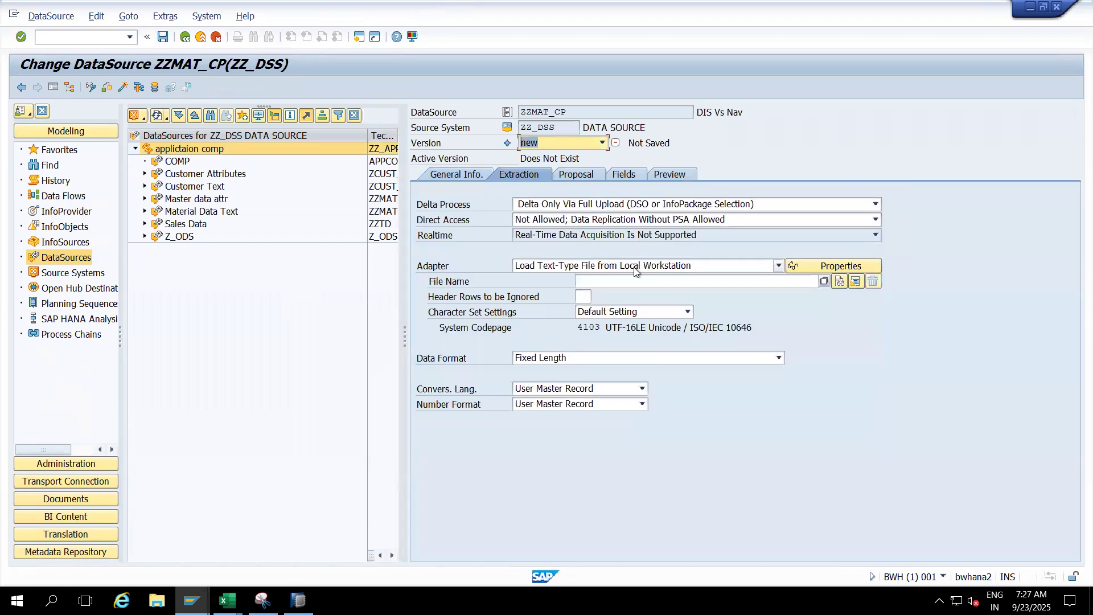
pyautogui.click(823, 285)
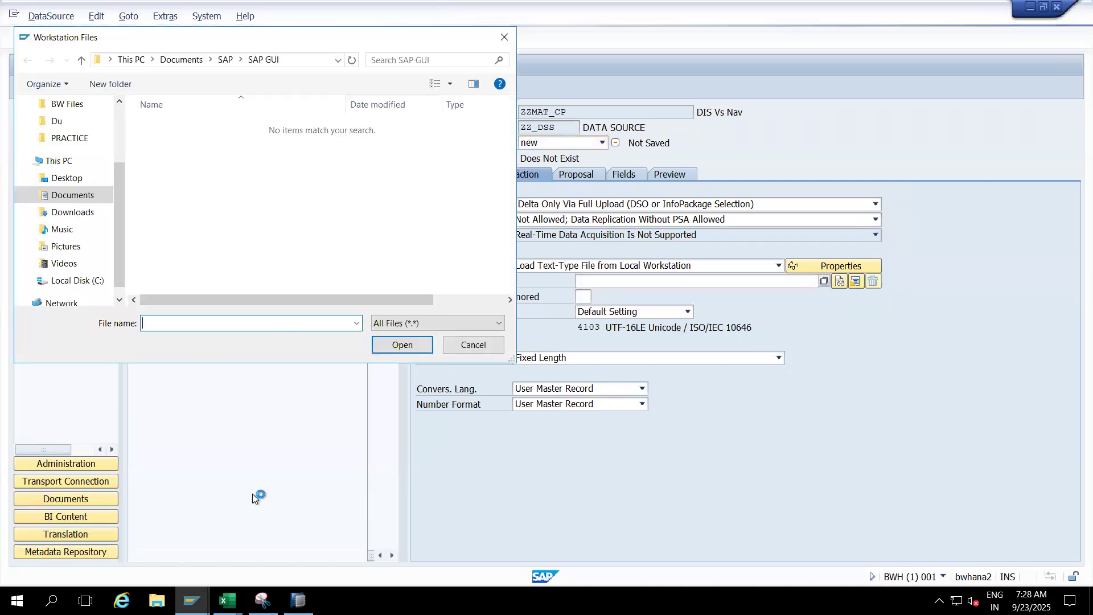
pyautogui.moveTo(227, 599)
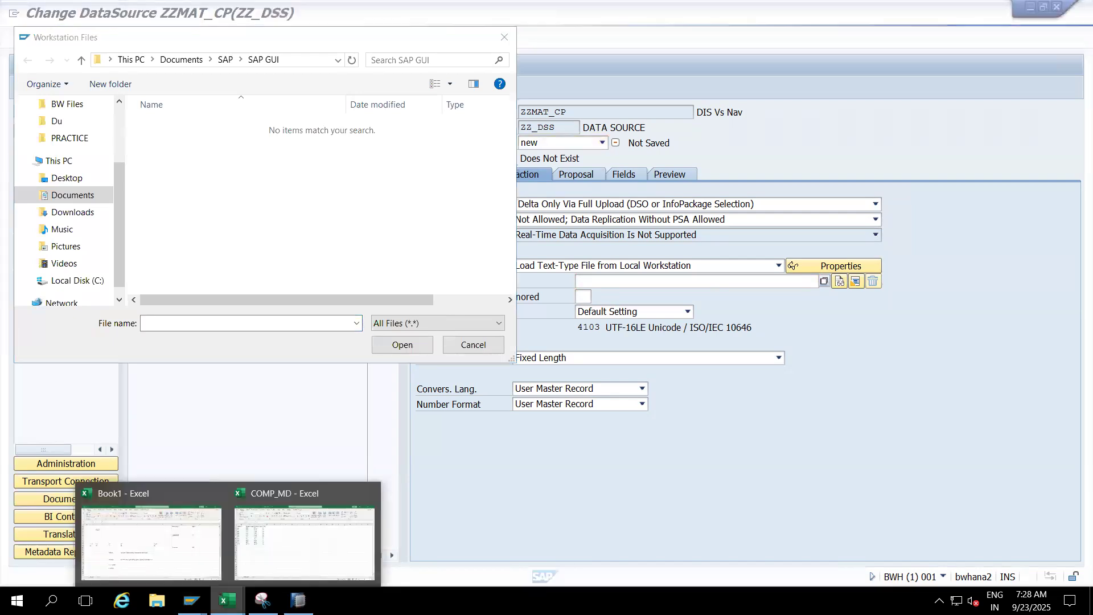
pyautogui.click(273, 553)
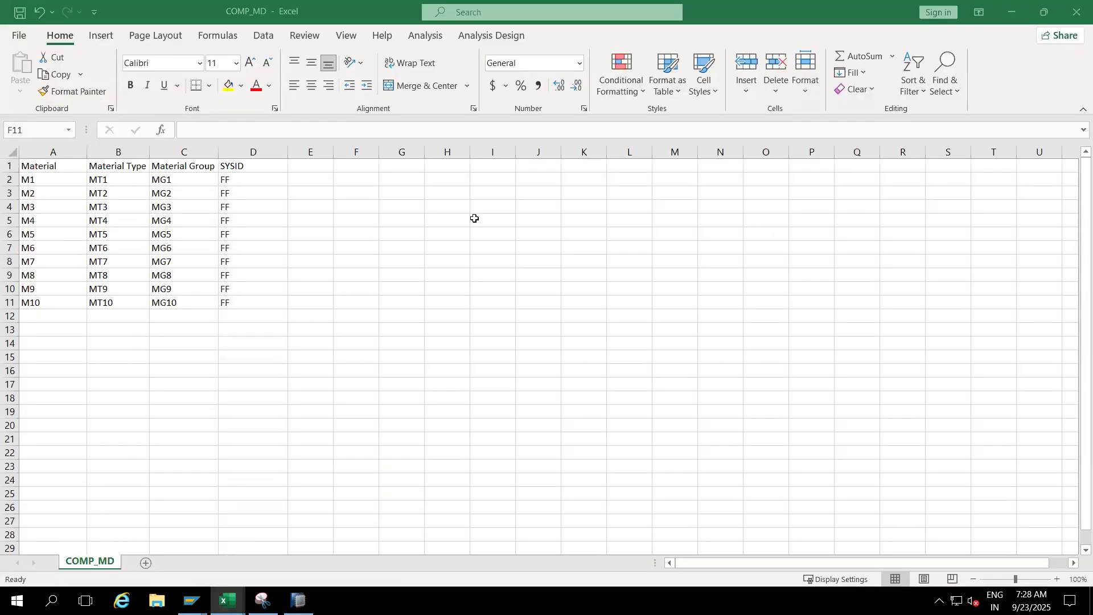
pyautogui.click(1072, 10)
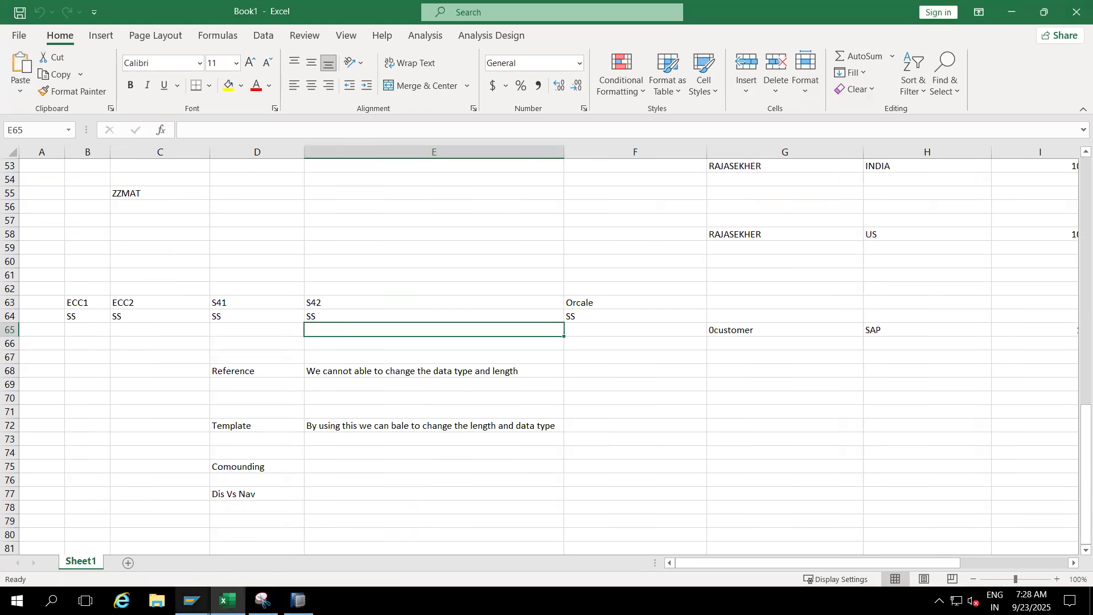
# - Switch back to the ZZMAT_CP DataSource in SAP and choose COMP_MD from the Desktop folder as its source file
pyautogui.click(192, 600)
pyautogui.click(303, 527)
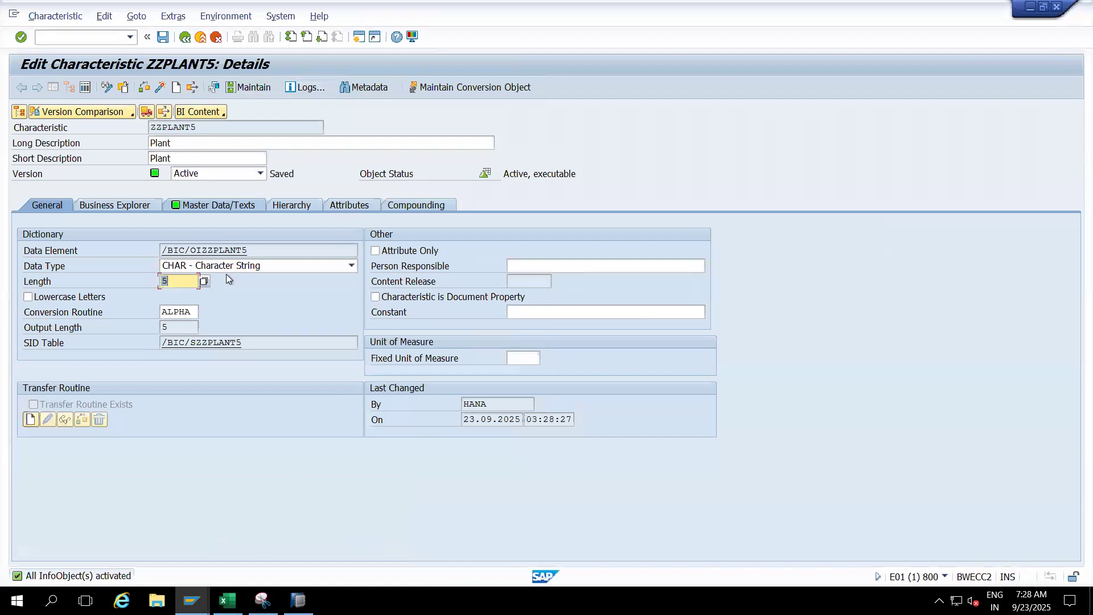
pyautogui.click(192, 600)
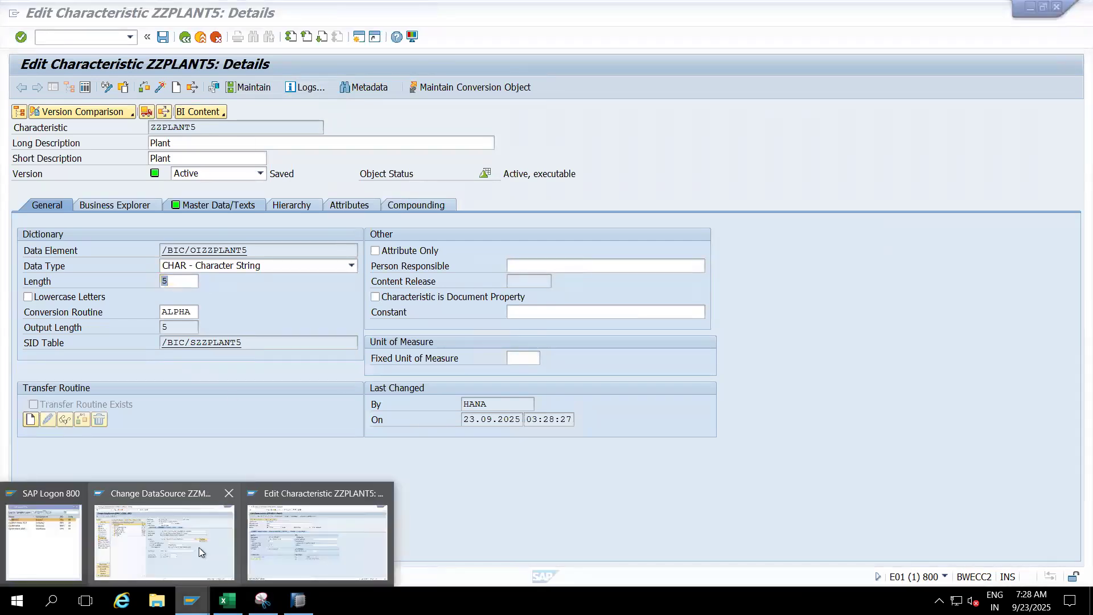
pyautogui.click(199, 546)
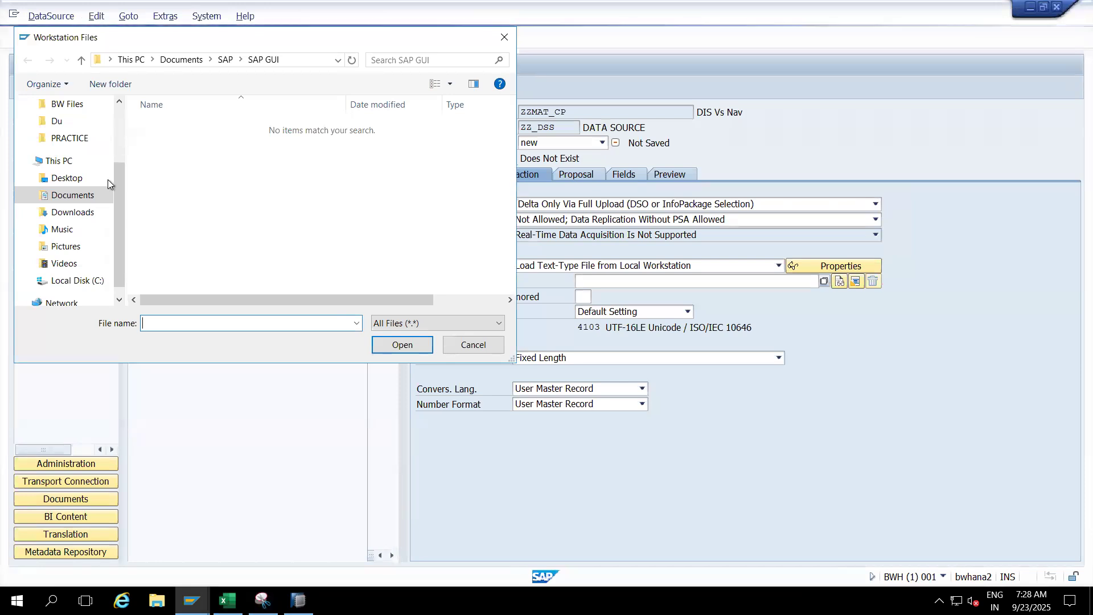
pyautogui.click(68, 181)
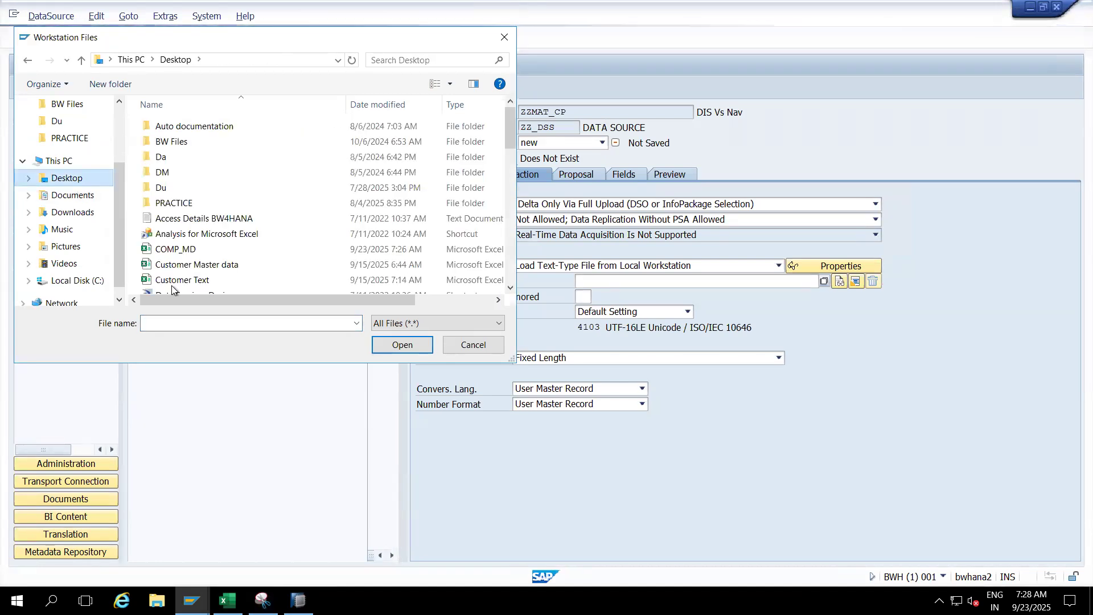
pyautogui.doubleClick(183, 248)
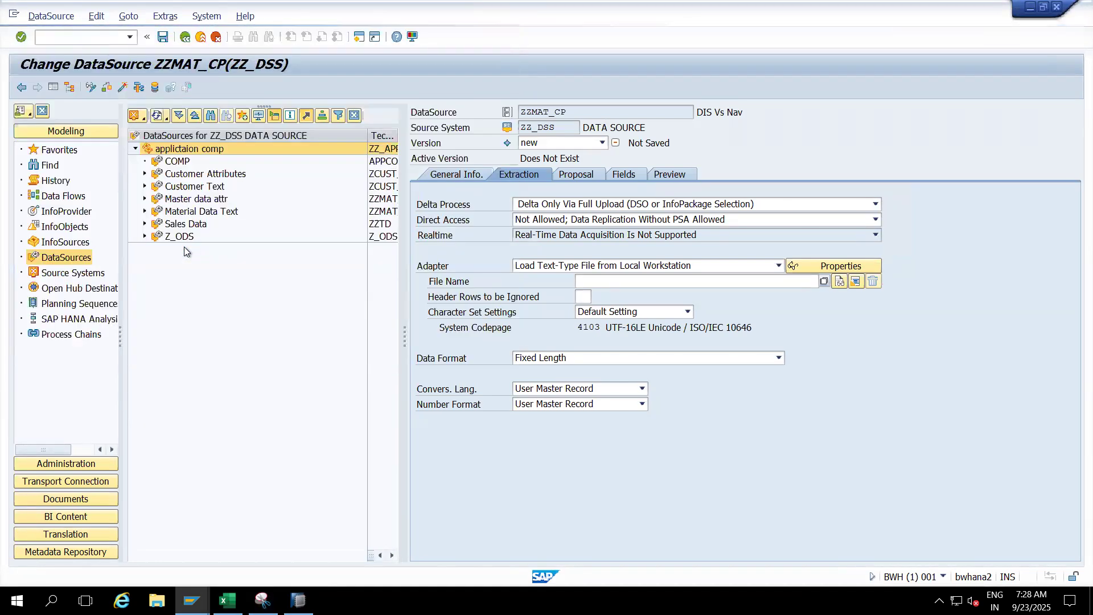
# - Set 1 header row to be ignored and the separated (CSV) data format with data separator "," and escape sign ";"
pyautogui.click(588, 298)
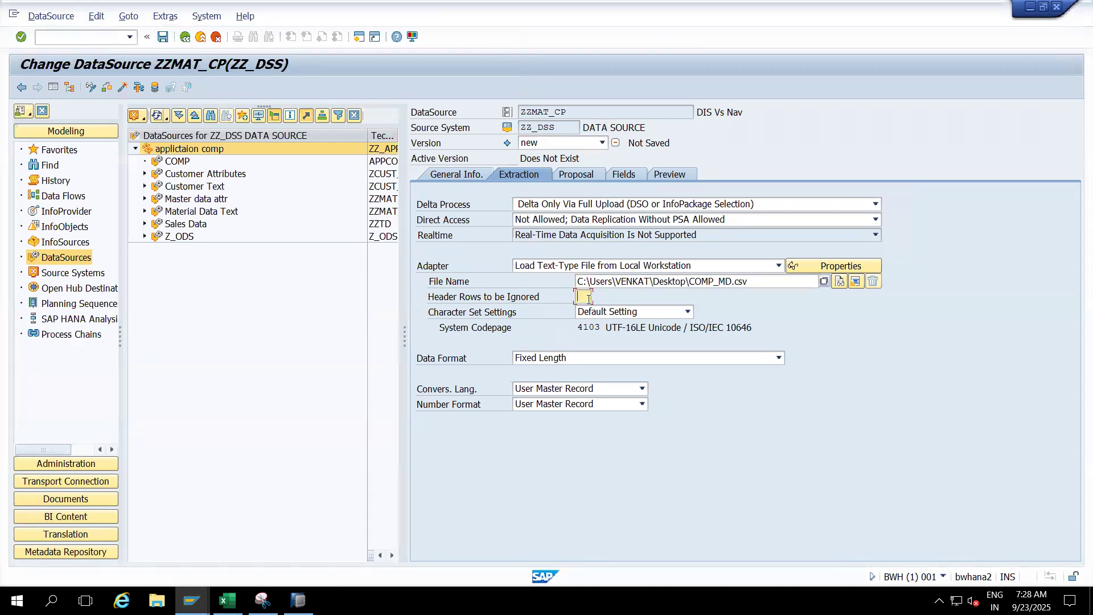
pyautogui.click(586, 360)
pyautogui.click(585, 383)
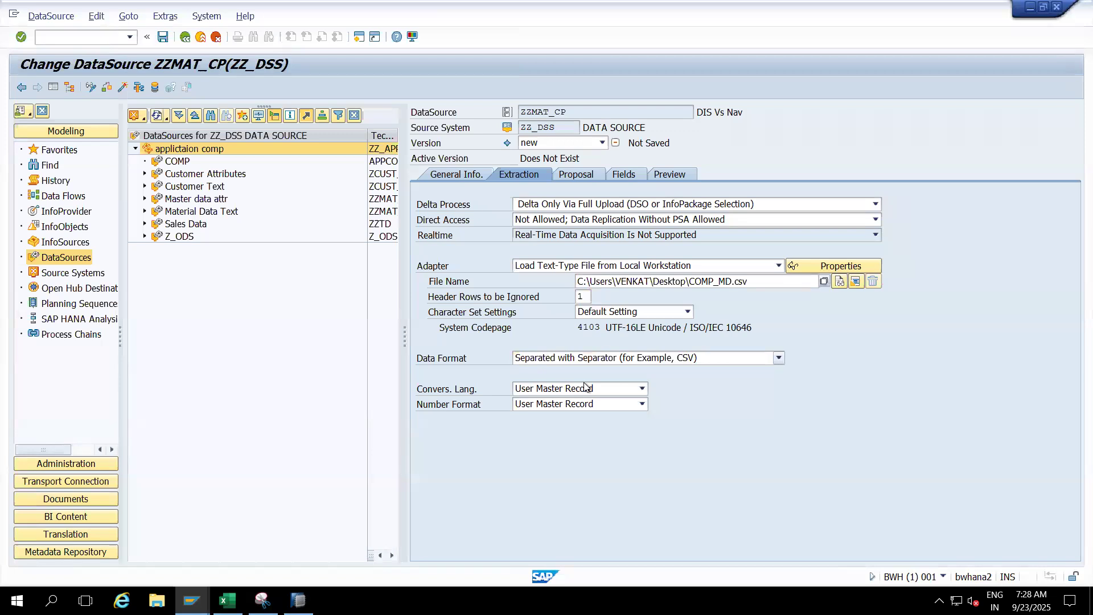
pyautogui.click(583, 370)
pyautogui.press('BackSpace')
pyautogui.write(',')
pyautogui.click(589, 390)
pyautogui.press('BackSpace')
pyautogui.write(';')
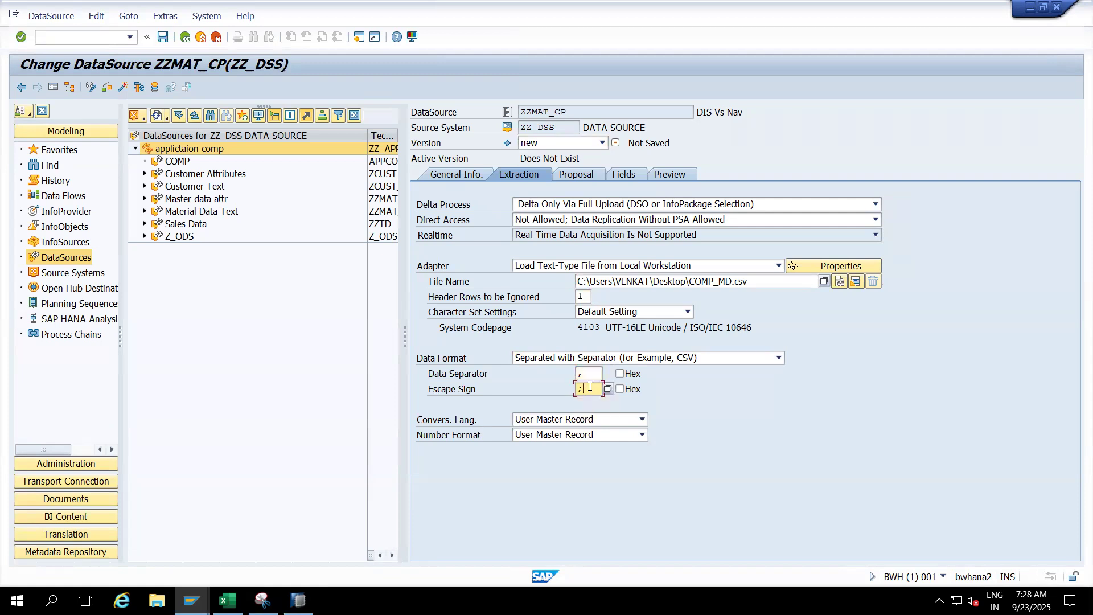
# - Load the example data for the field proposal, allowing access to COMP_MD.csv, and carry the proposed fields into the field list
pyautogui.click(571, 177)
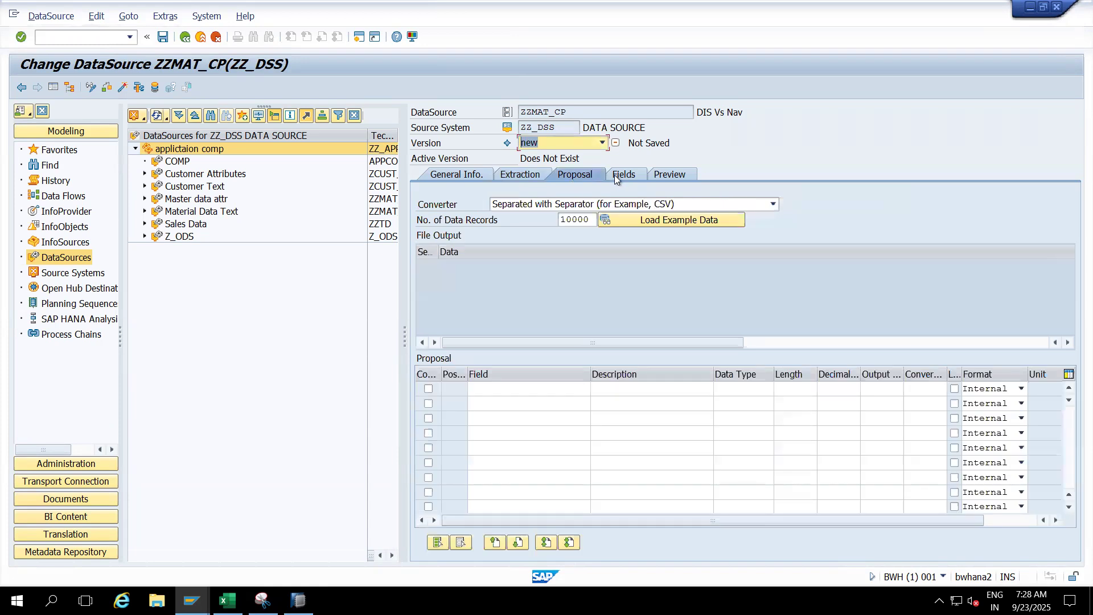
pyautogui.click(631, 221)
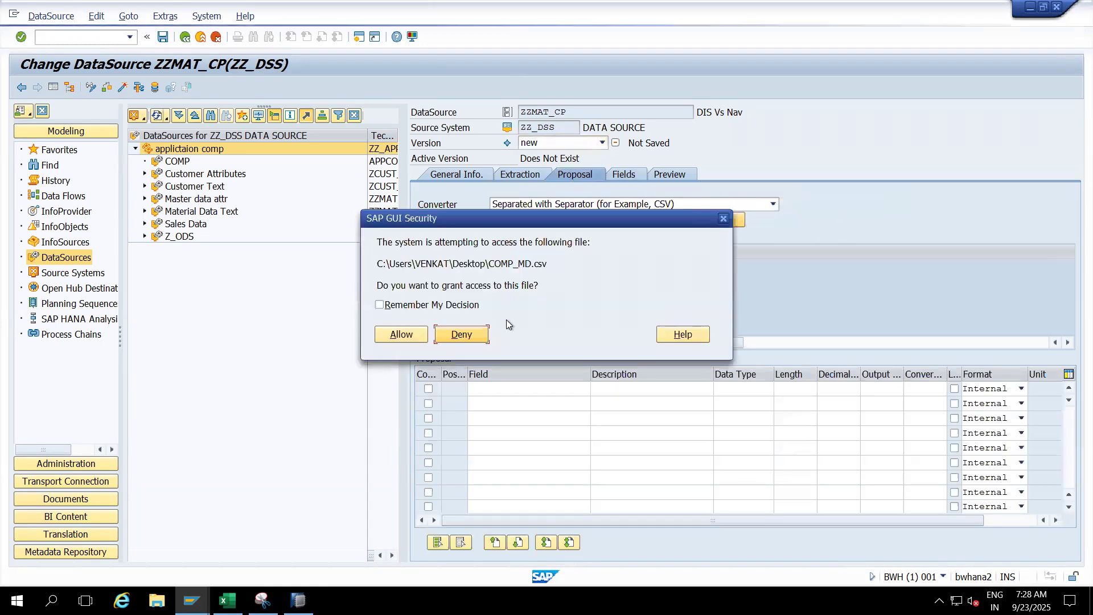
pyautogui.click(401, 334)
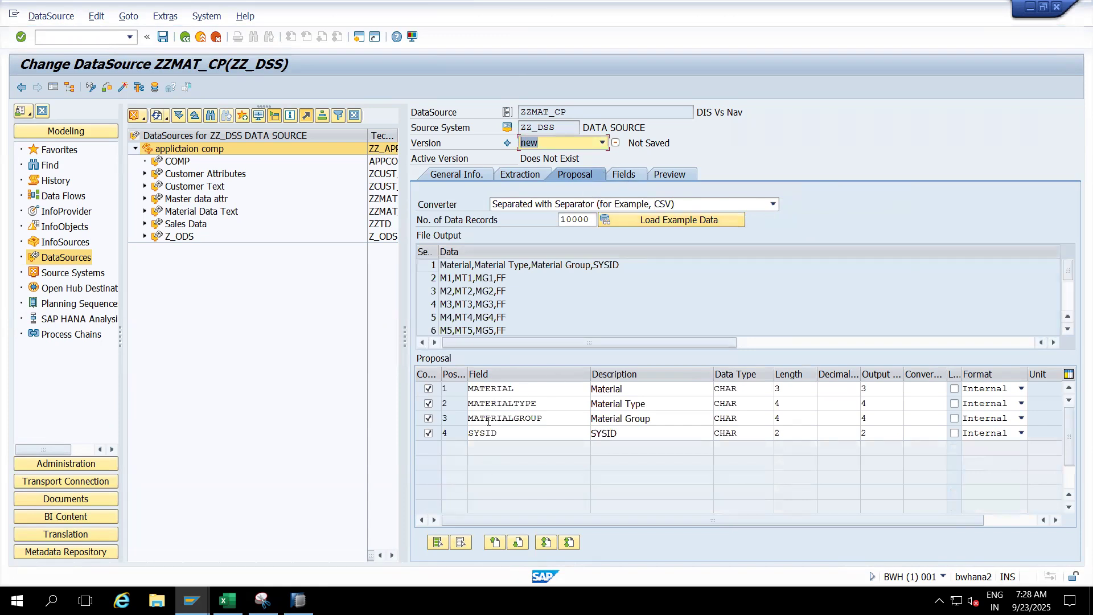
pyautogui.click(623, 173)
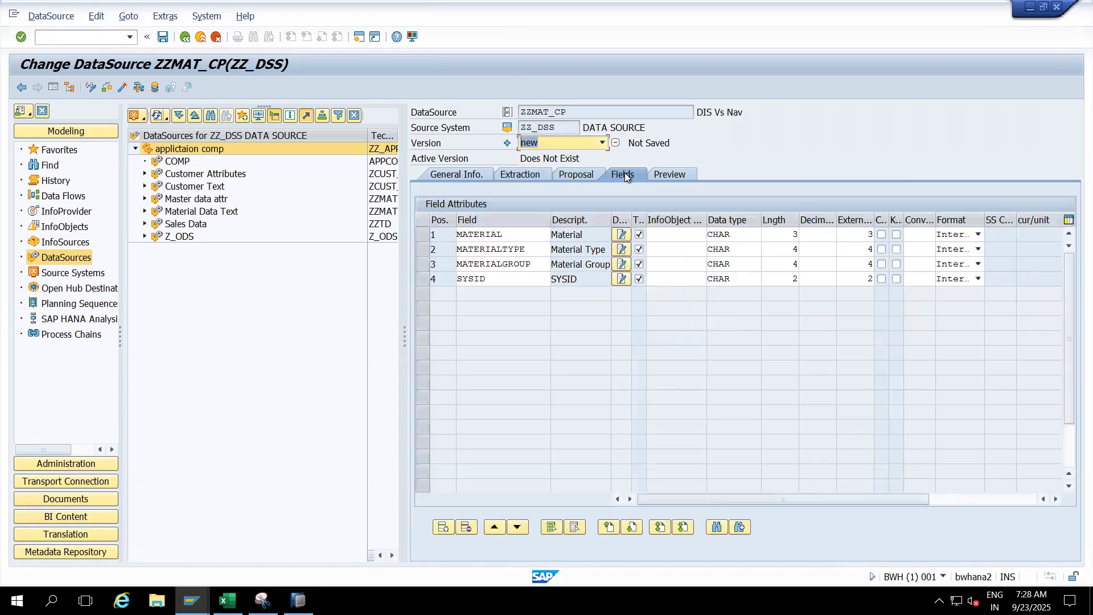
# - Read the preview data of DataSource ZZMAT_CP, activating it and allowing access to COMP_MD.csv
pyautogui.click(675, 174)
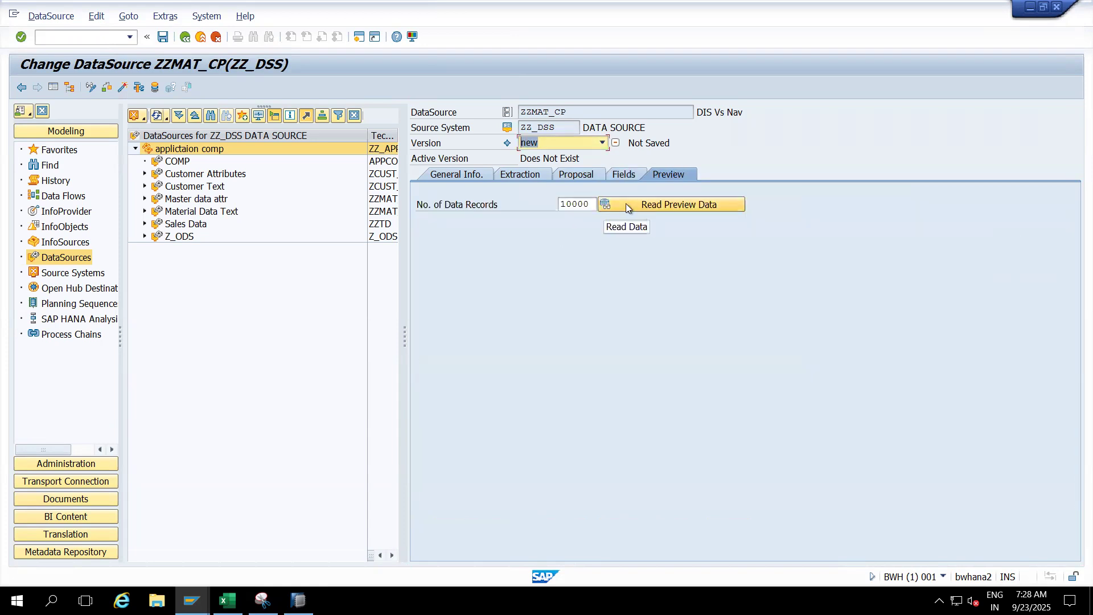
pyautogui.click(662, 203)
pyautogui.click(230, 272)
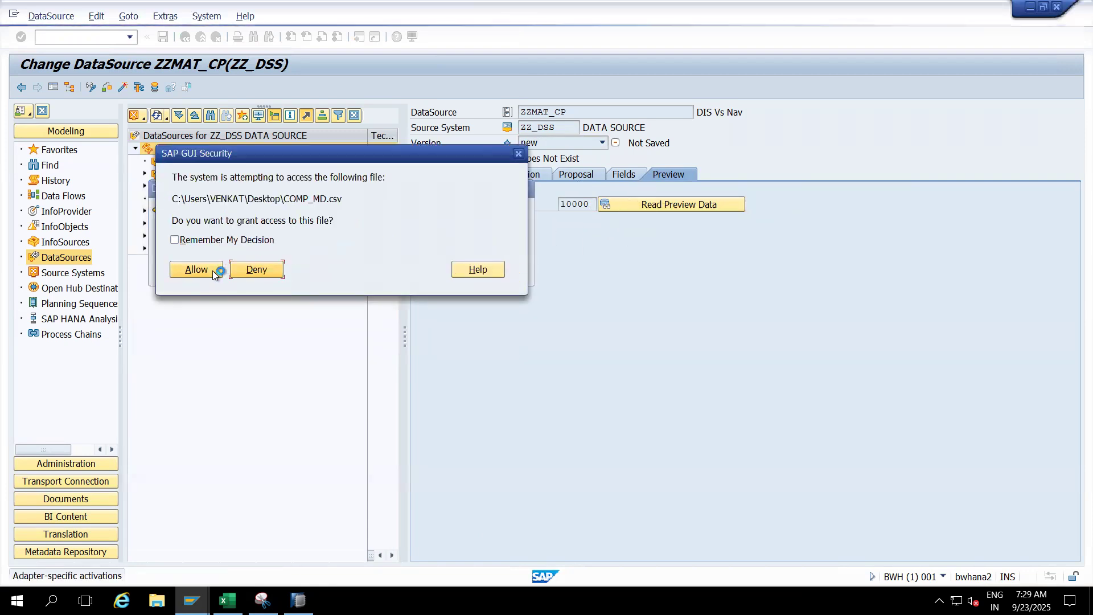
pyautogui.click(213, 271)
pyautogui.click(270, 275)
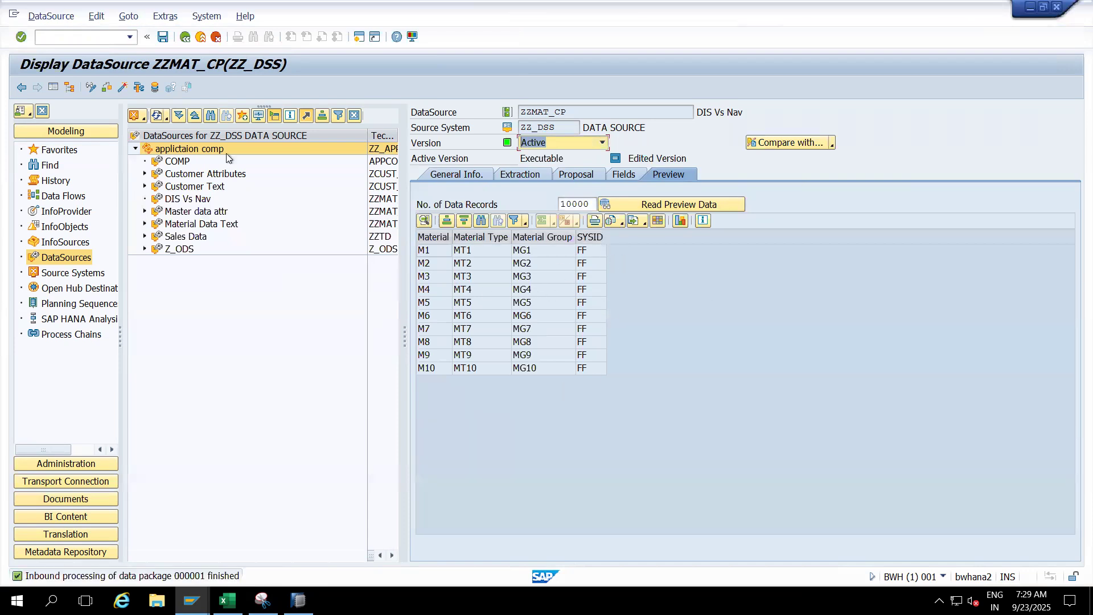
# - Return to the DataSource tree and create an InfoPackage with the description Full for DIS Vs Nav (ZZMAT_CP)
pyautogui.click(200, 37)
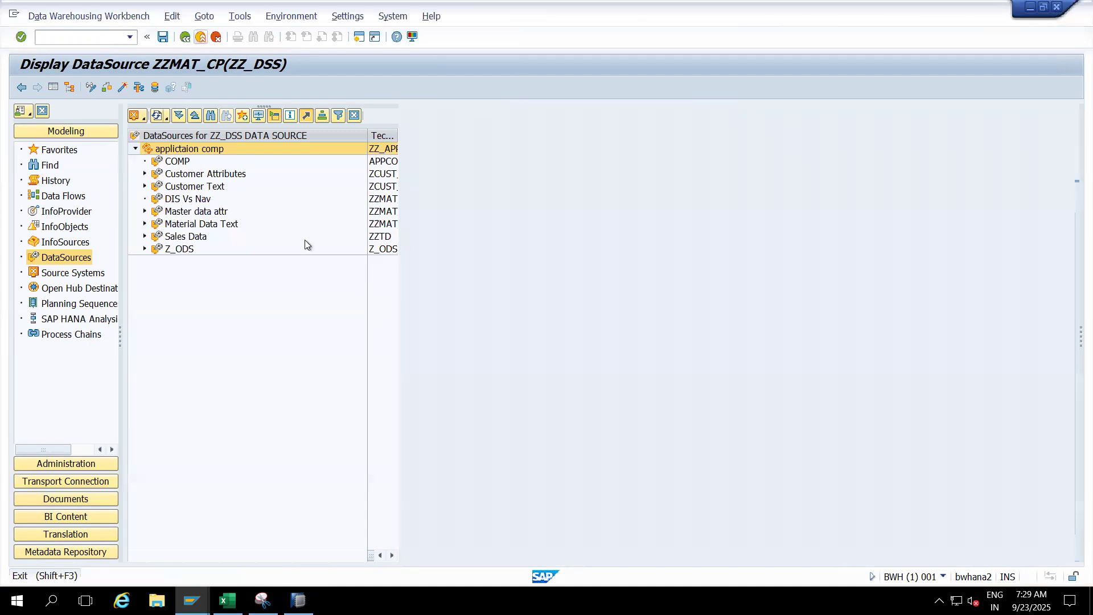
pyautogui.click(189, 225)
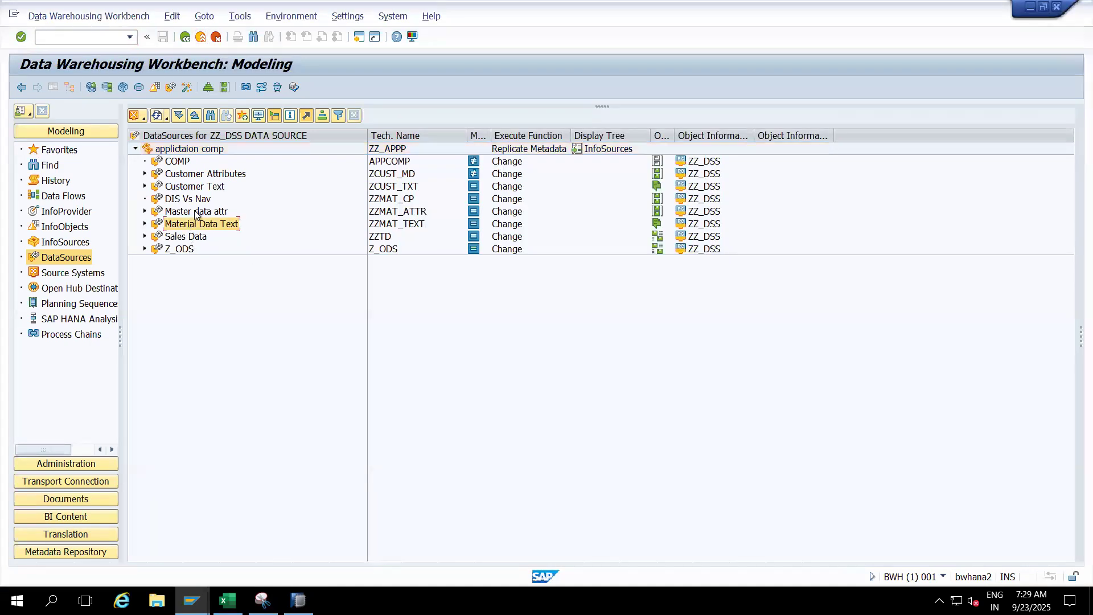
pyautogui.click(197, 199)
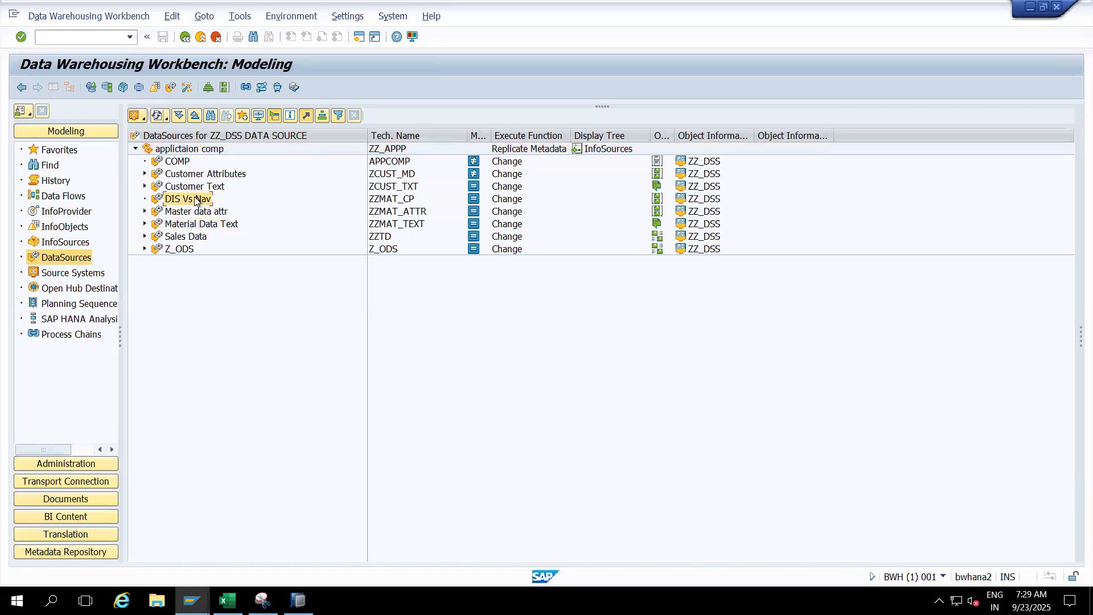
pyautogui.rightClick(196, 201)
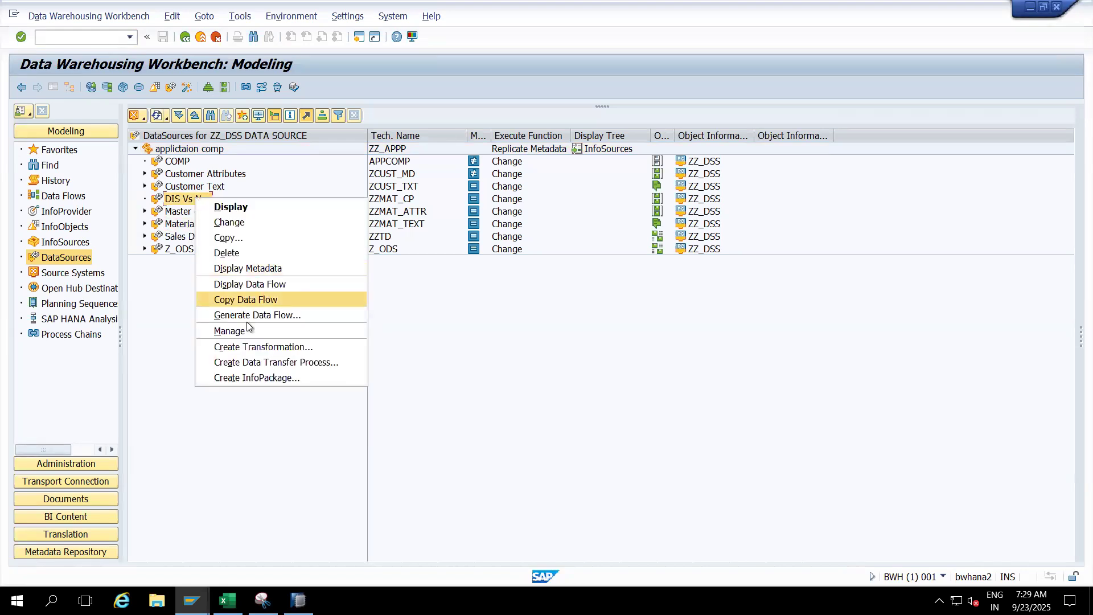
pyautogui.click(251, 378)
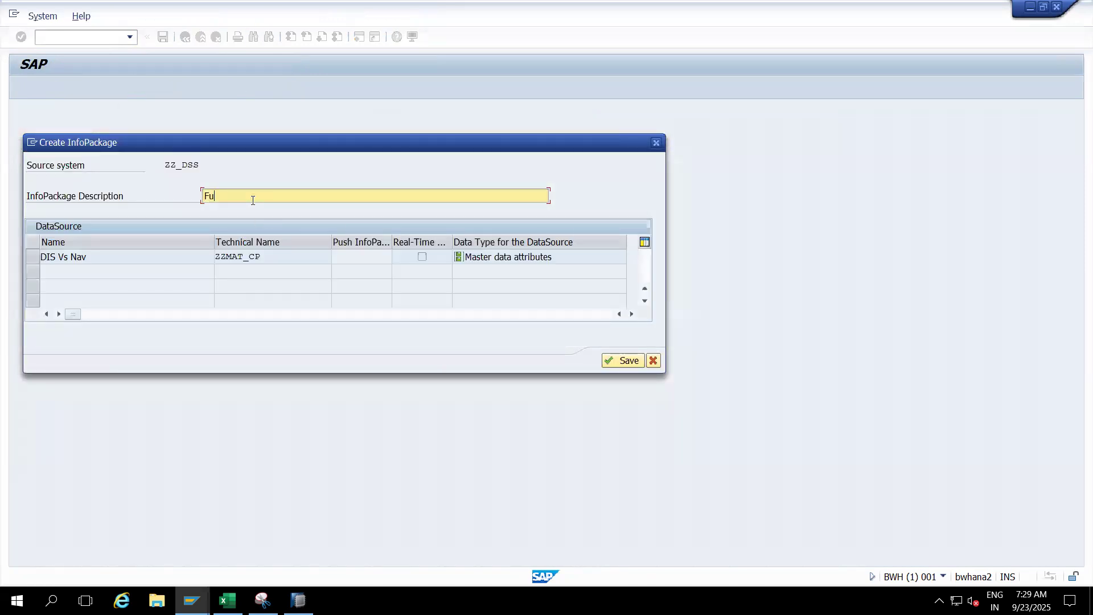
pyautogui.write('Full')
pyautogui.press('Return')
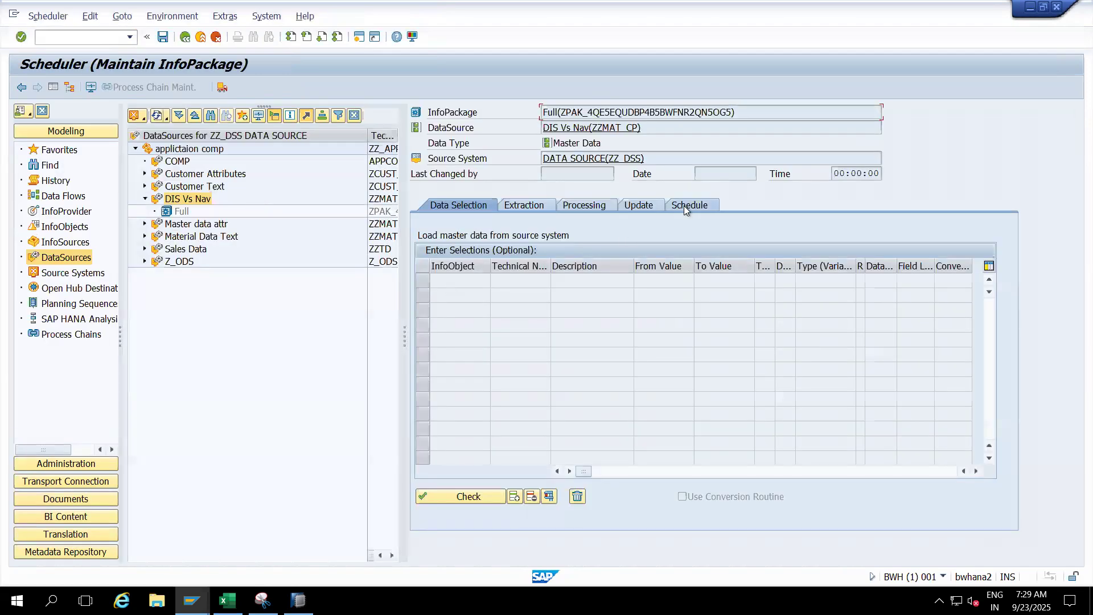
# - Start the immediate data load of the Full InfoPackage and allow access to COMP_MD.csv
pyautogui.click(700, 207)
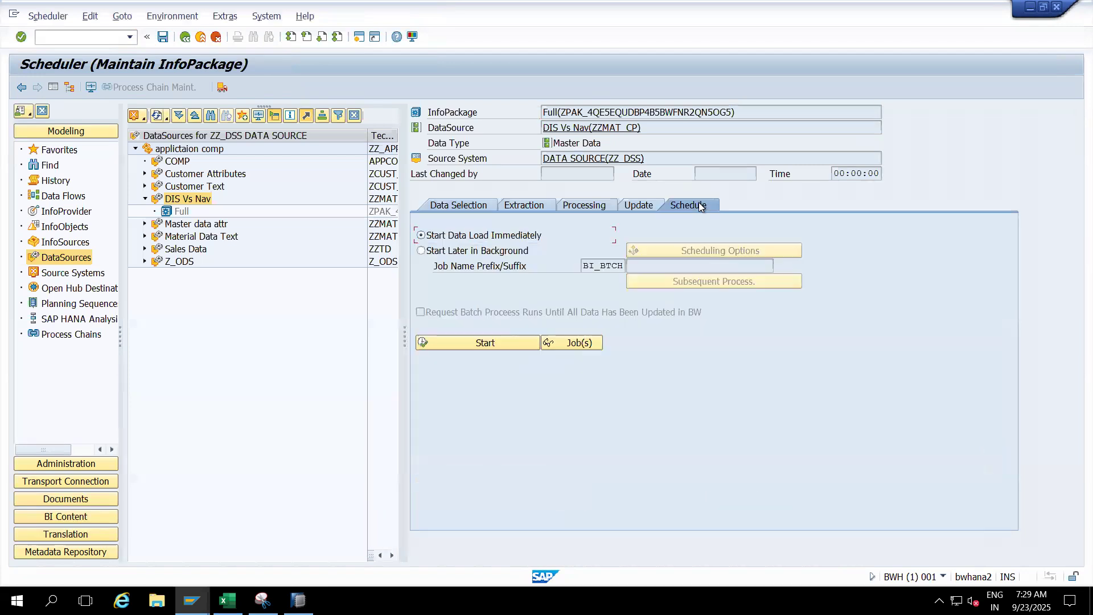
pyautogui.click(494, 342)
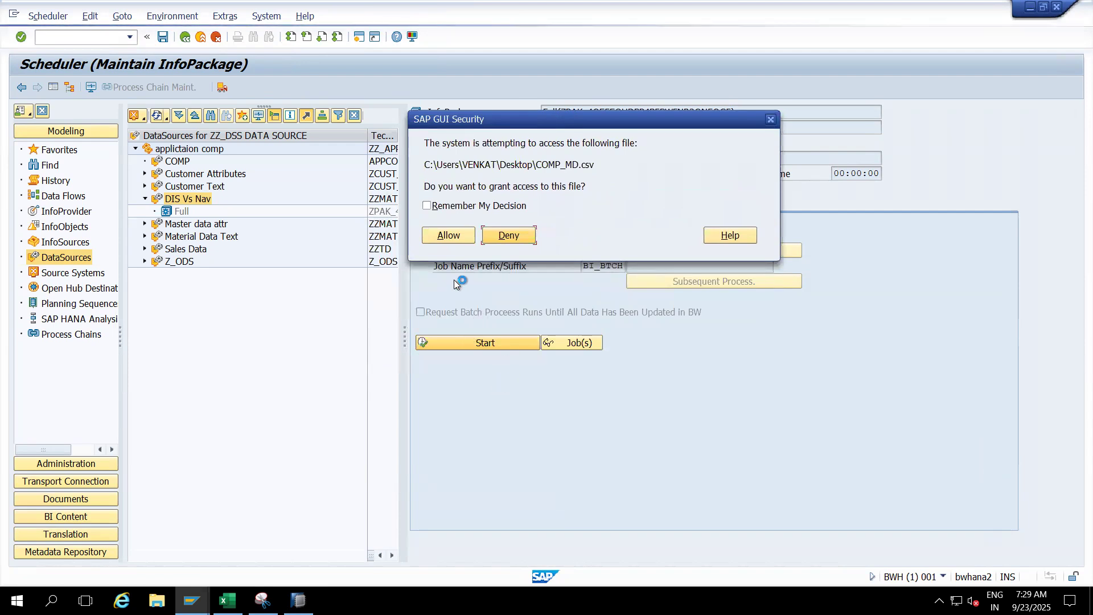
pyautogui.click(449, 235)
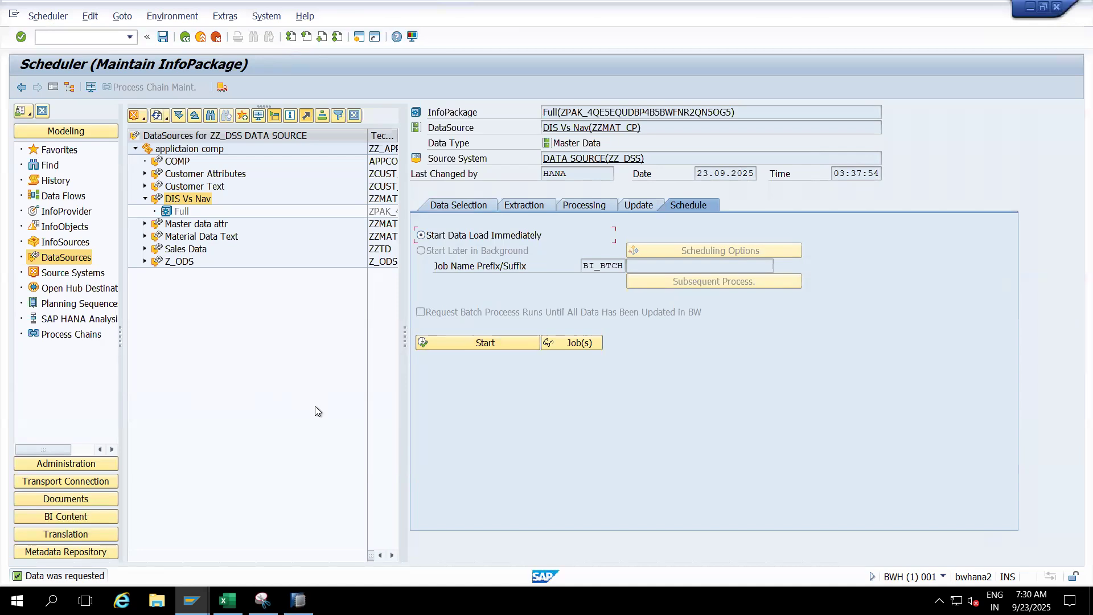
# - Open the PSA requests of DataSource DIS Vs Nav and display the load request in the InfoPackage monitor
pyautogui.rightClick(192, 200)
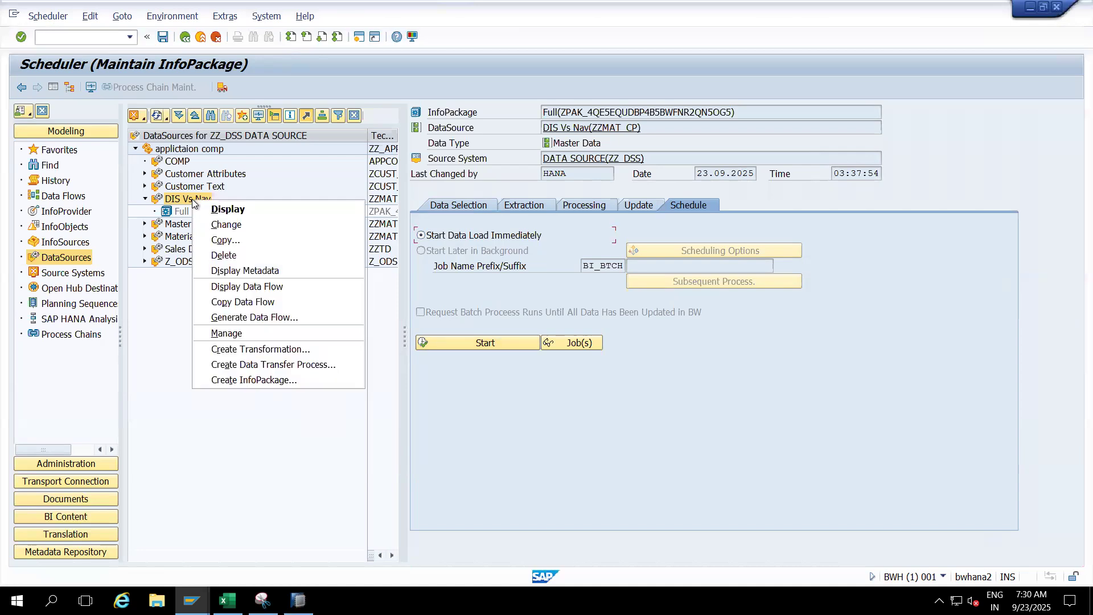
pyautogui.click(223, 335)
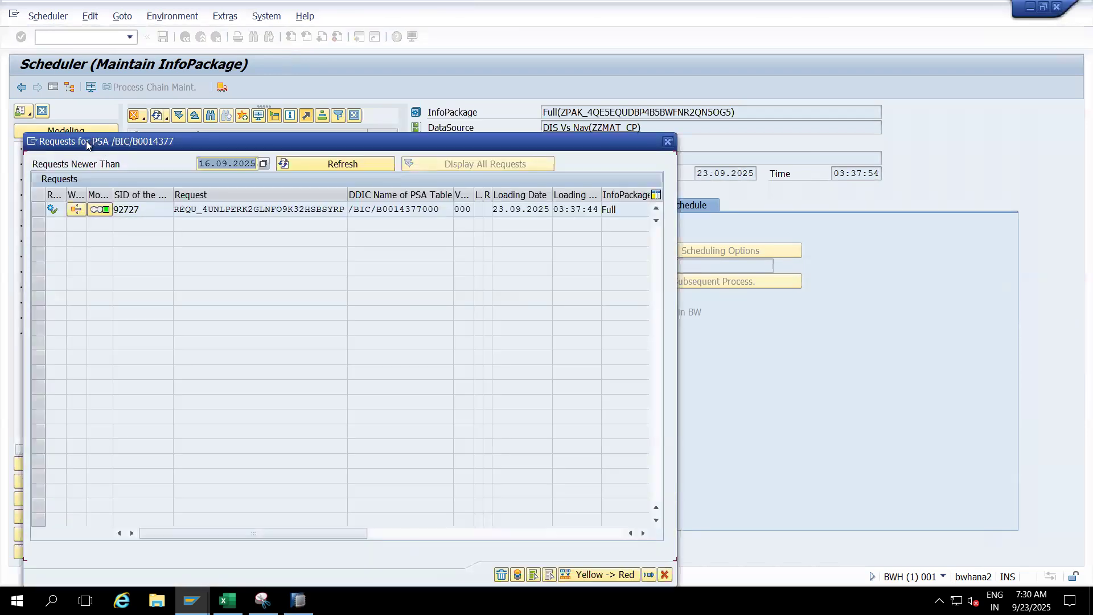
pyautogui.click(100, 210)
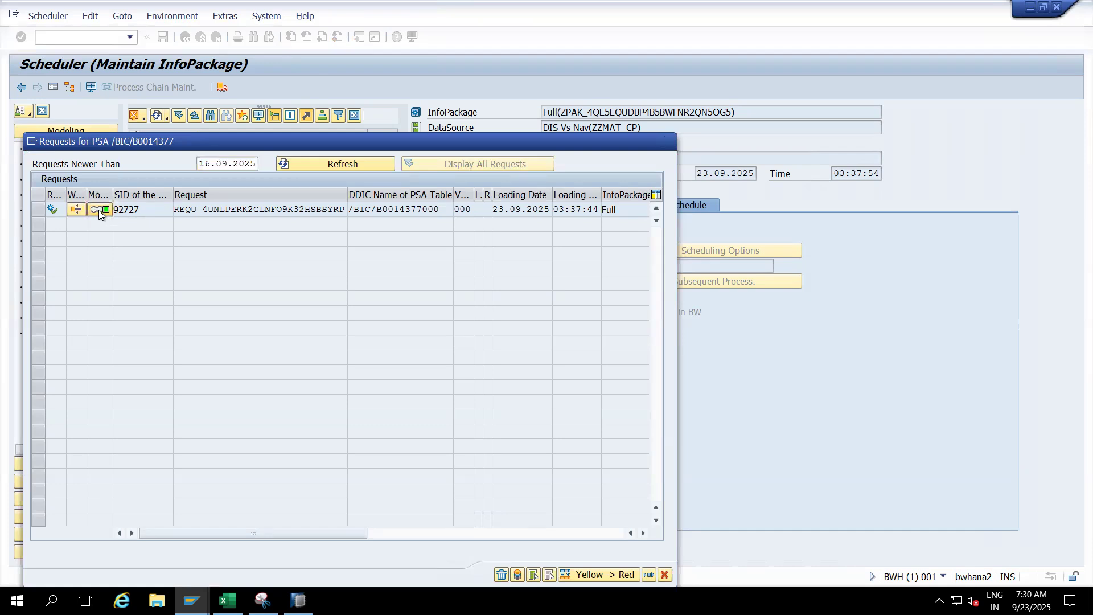
pyautogui.click(149, 172)
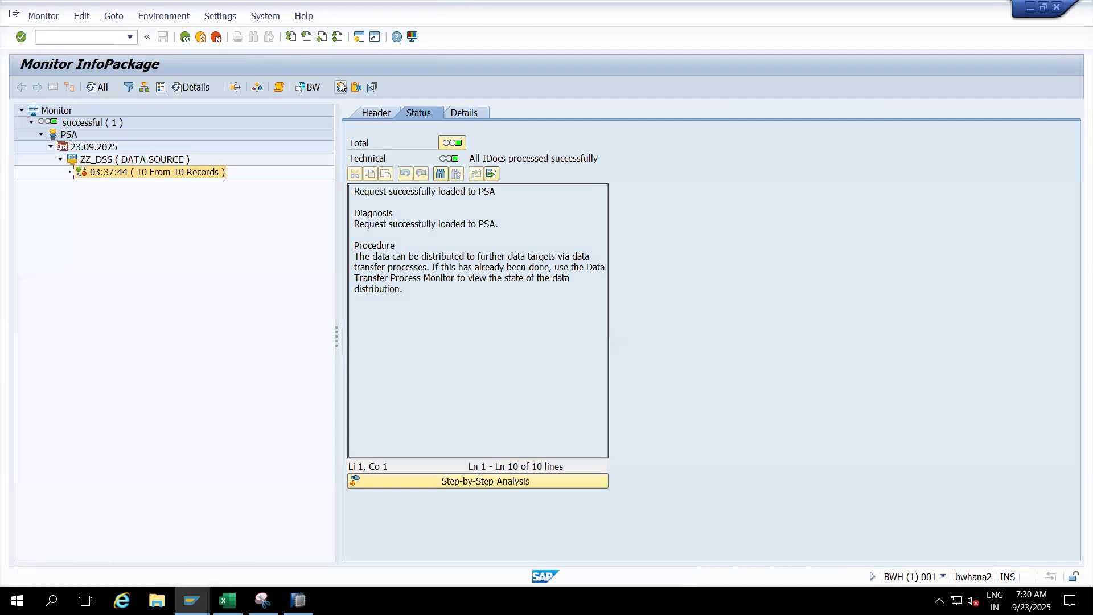
# - Display the request's PSA records, review the SYSID, Material Group, Material Type and Material columns, and return to the PSA request list
pyautogui.click(340, 87)
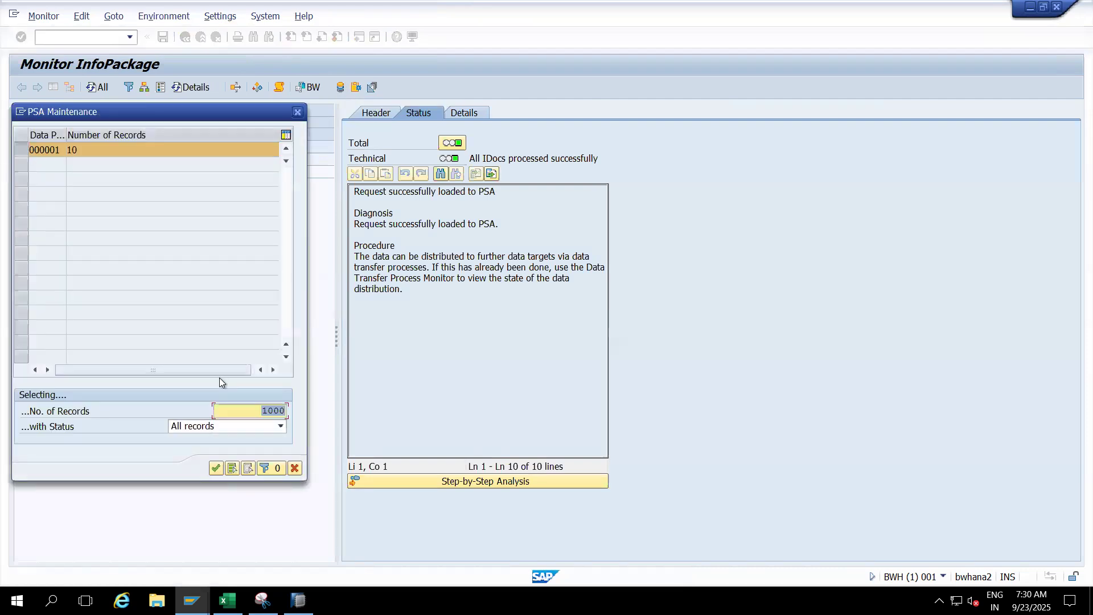
pyautogui.click(216, 467)
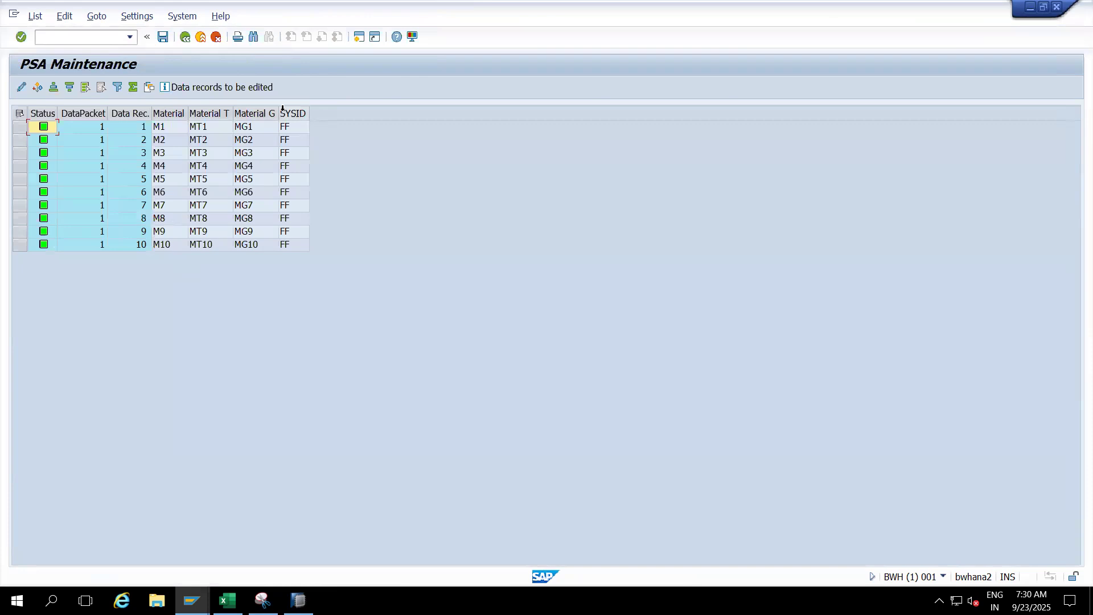
pyautogui.click(282, 114)
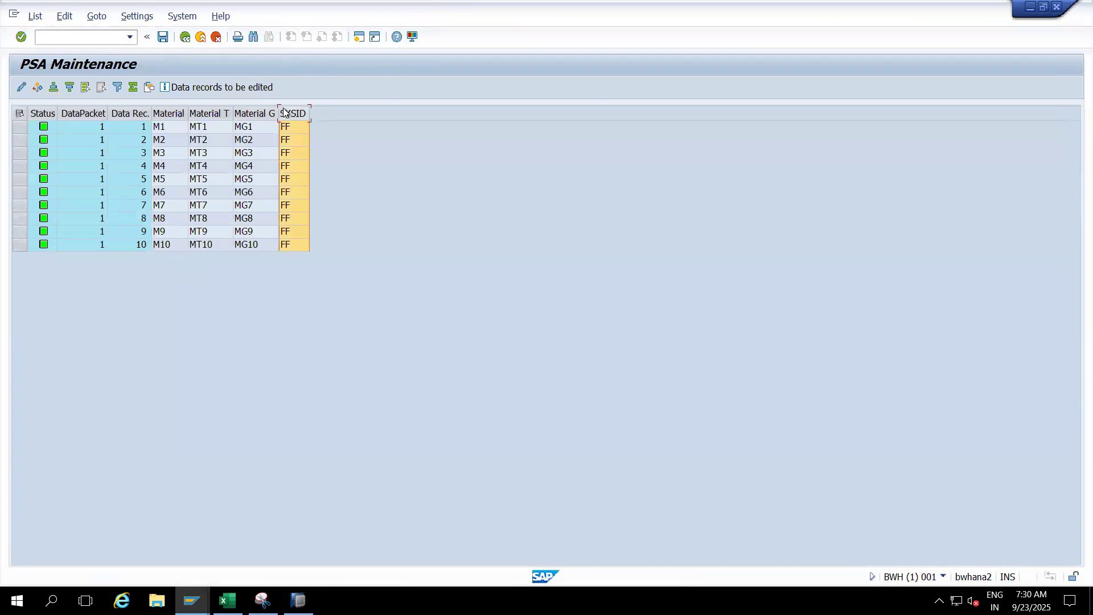
pyautogui.click(253, 113)
pyautogui.click(205, 113)
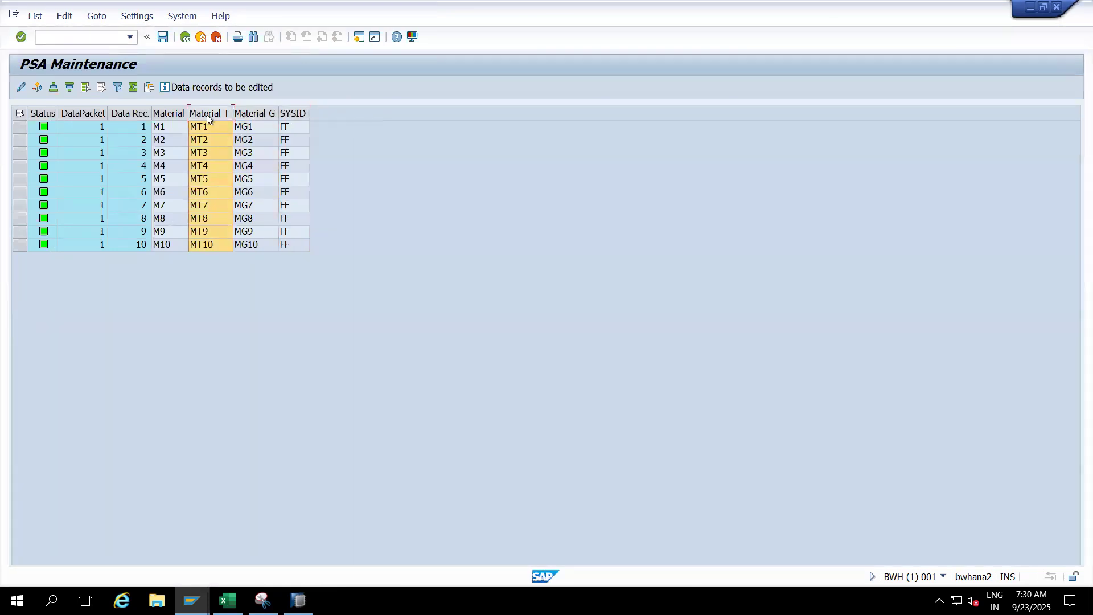
pyautogui.click(174, 113)
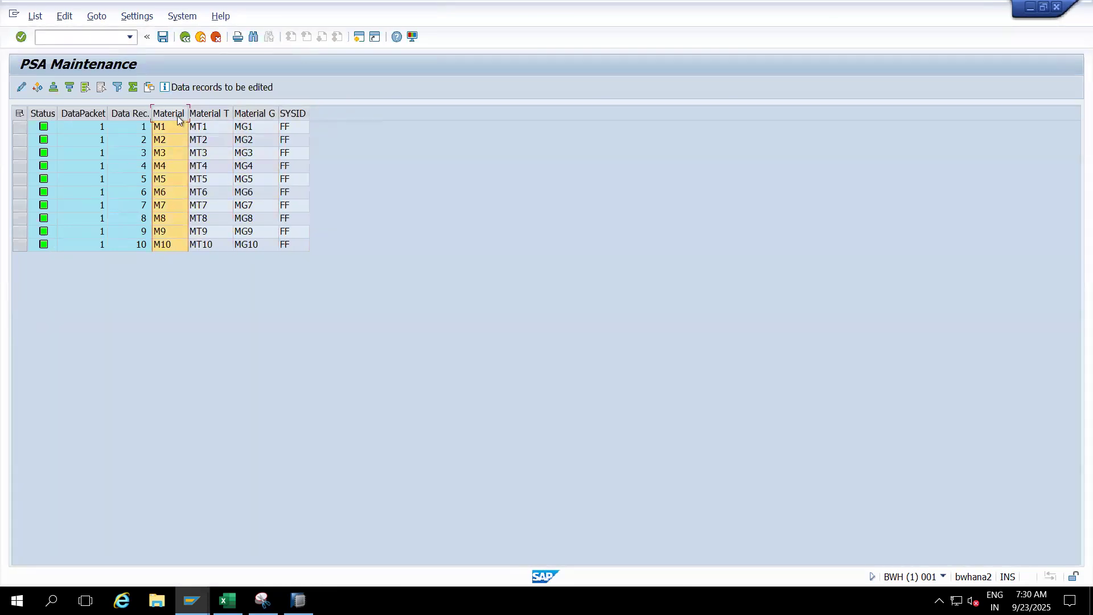
pyautogui.click(201, 38)
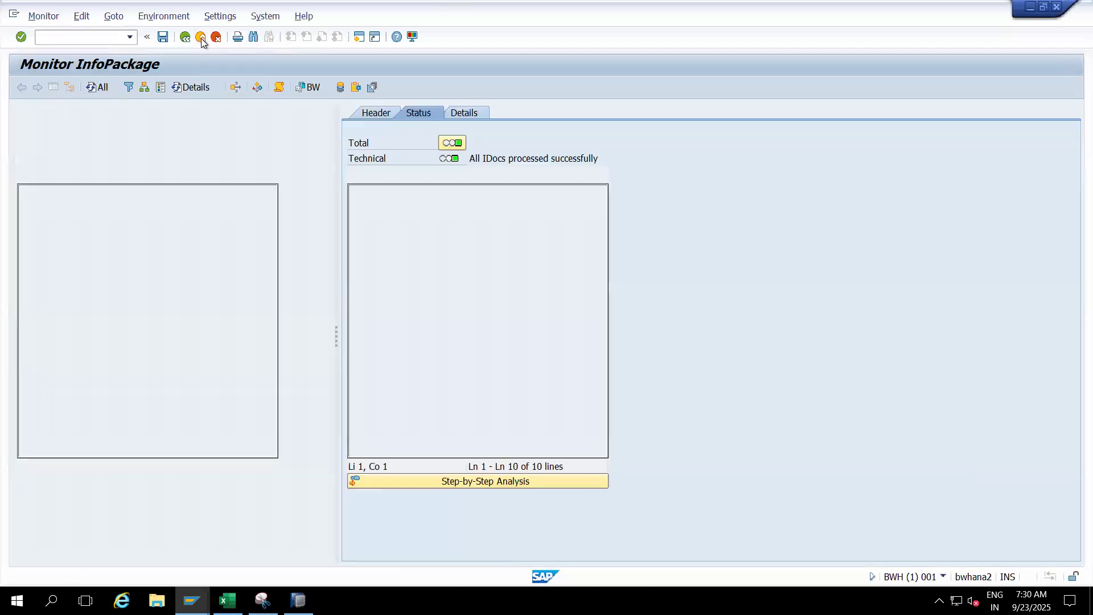
pyautogui.click(201, 37)
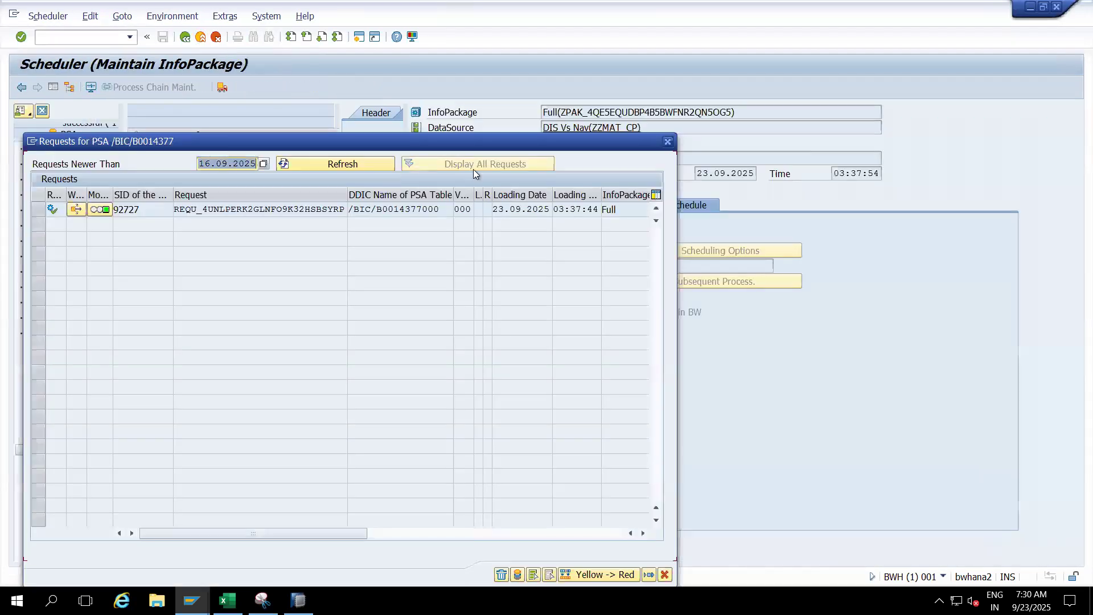
# - Close the PSA request list, leave the InfoPackage scheduler and go to the Material InfoObject under Cherry Project in the InfoProvider tree
pyautogui.click(667, 143)
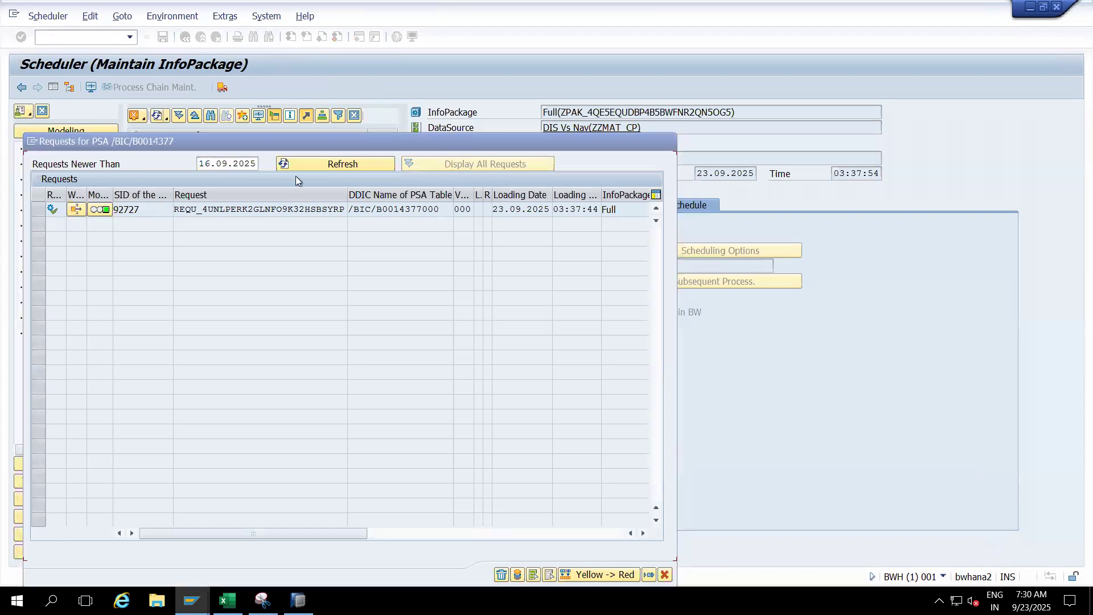
pyautogui.click(201, 37)
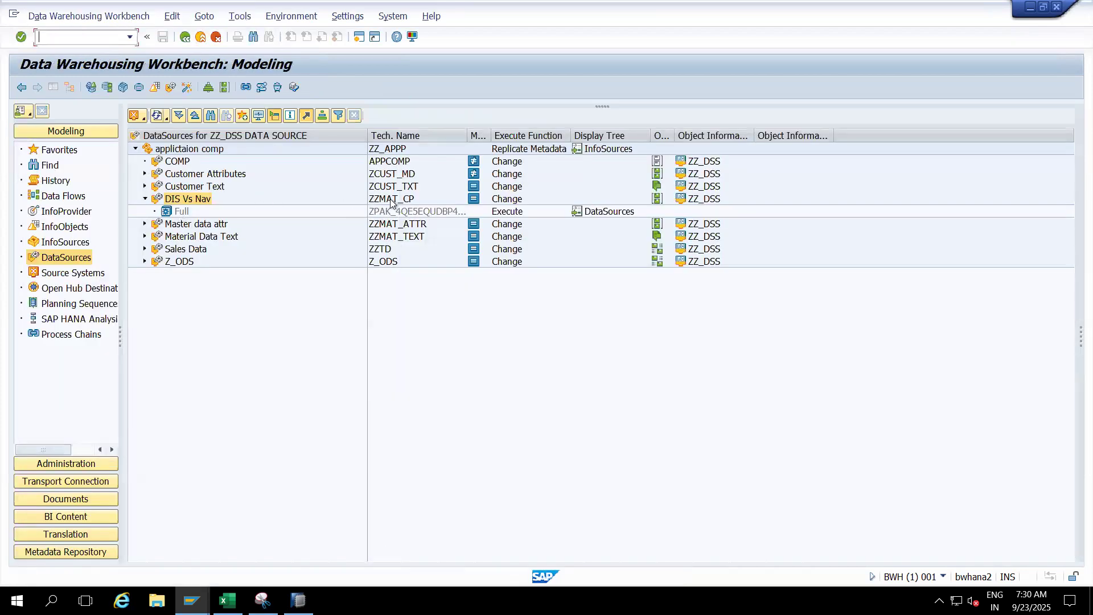
pyautogui.click(391, 199)
pyautogui.click(67, 213)
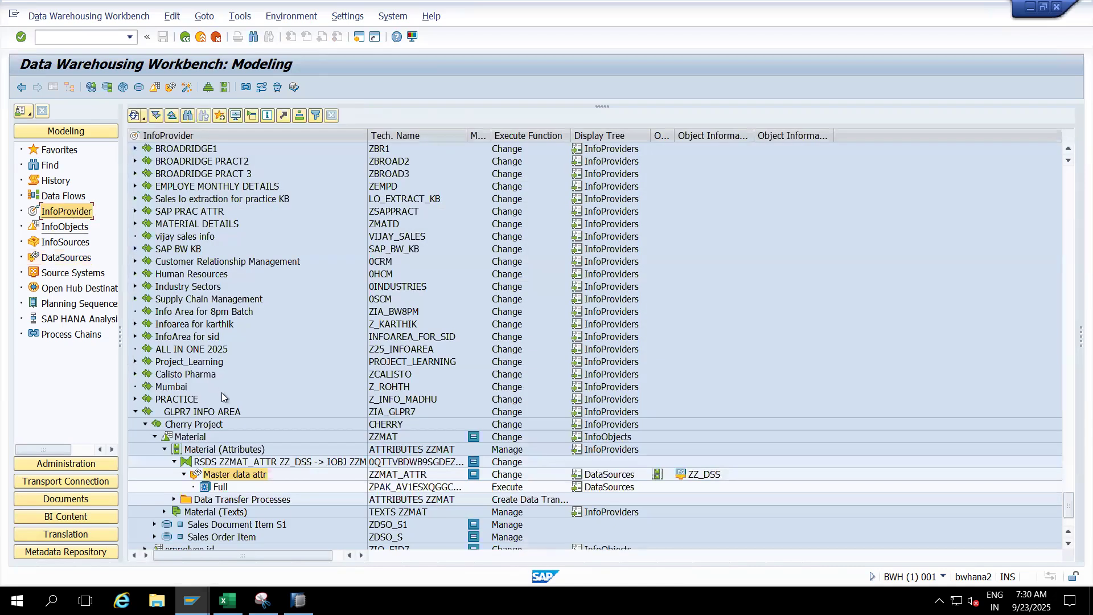
pyautogui.click(164, 450)
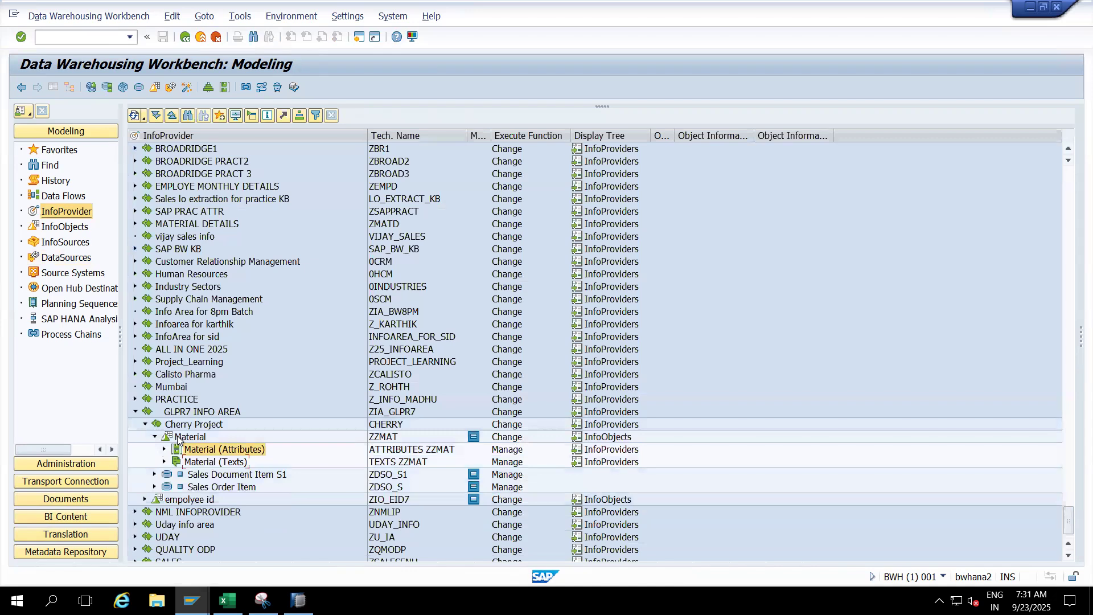
pyautogui.click(180, 438)
# - Create a transformation for Material (Attributes) with DataSource ZZMAT_CP of source system ZZ_DSS as its source
pyautogui.click(197, 451)
pyautogui.rightClick(197, 454)
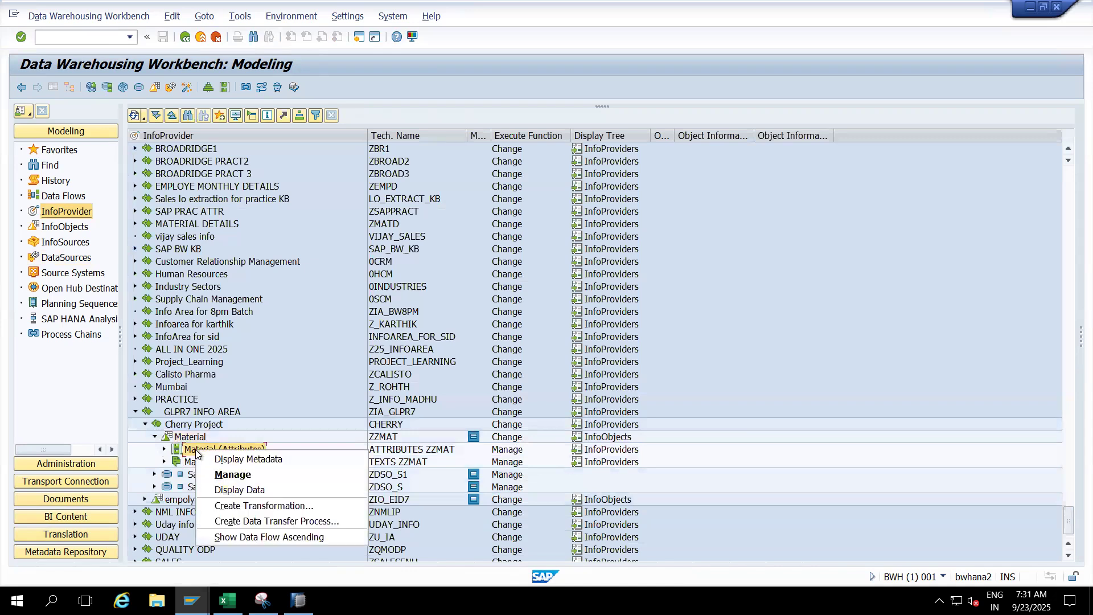
pyautogui.click(243, 506)
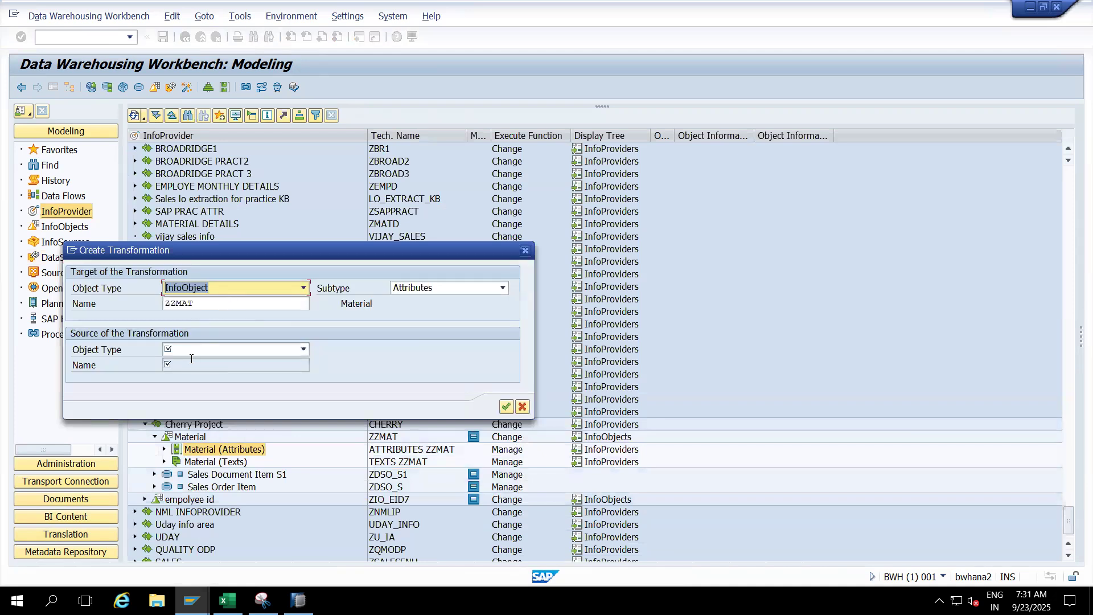
pyautogui.click(193, 350)
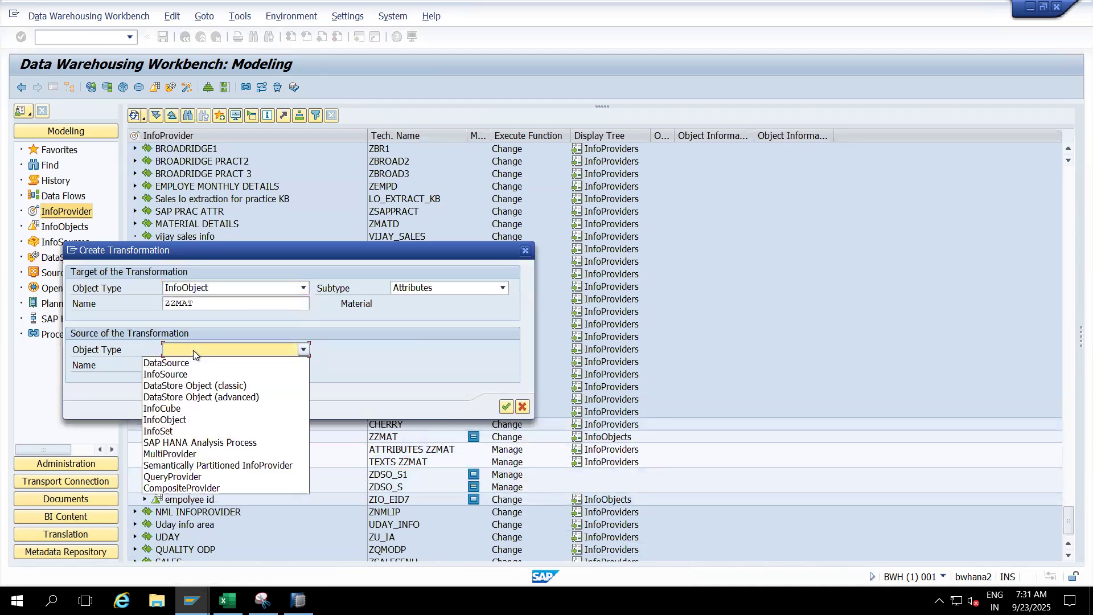
pyautogui.click(179, 366)
pyautogui.click(230, 369)
pyautogui.write('ZZMAT_CP')
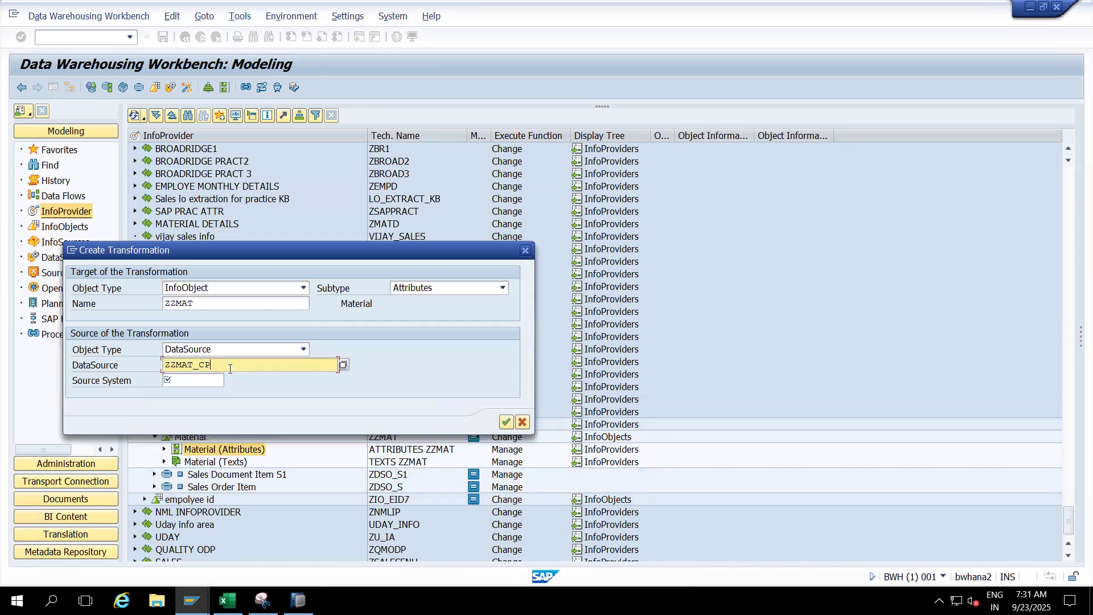
pyautogui.click(192, 381)
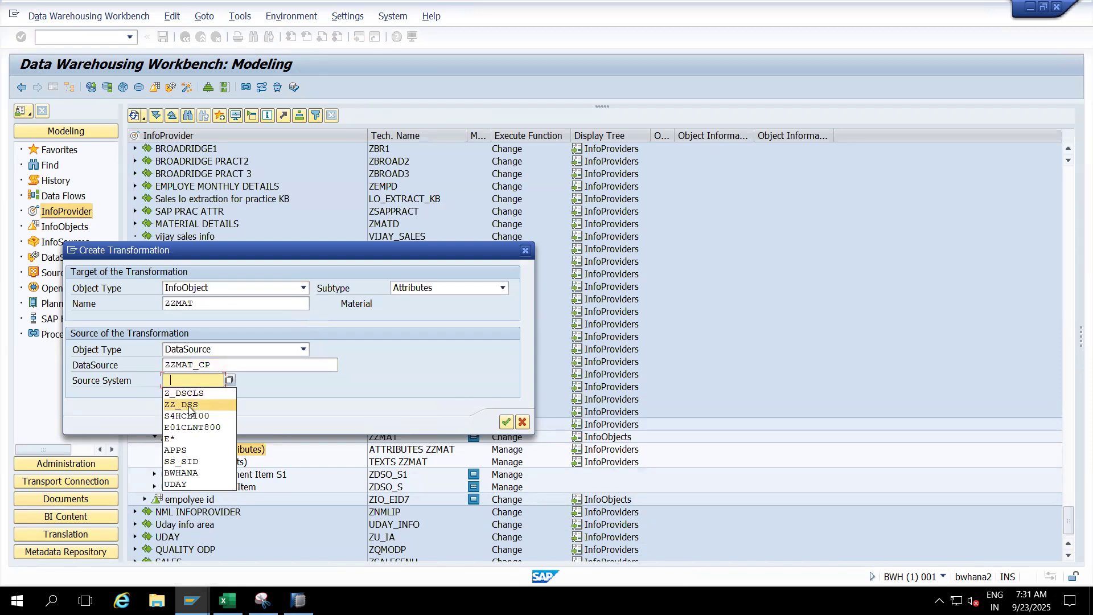
pyautogui.click(190, 406)
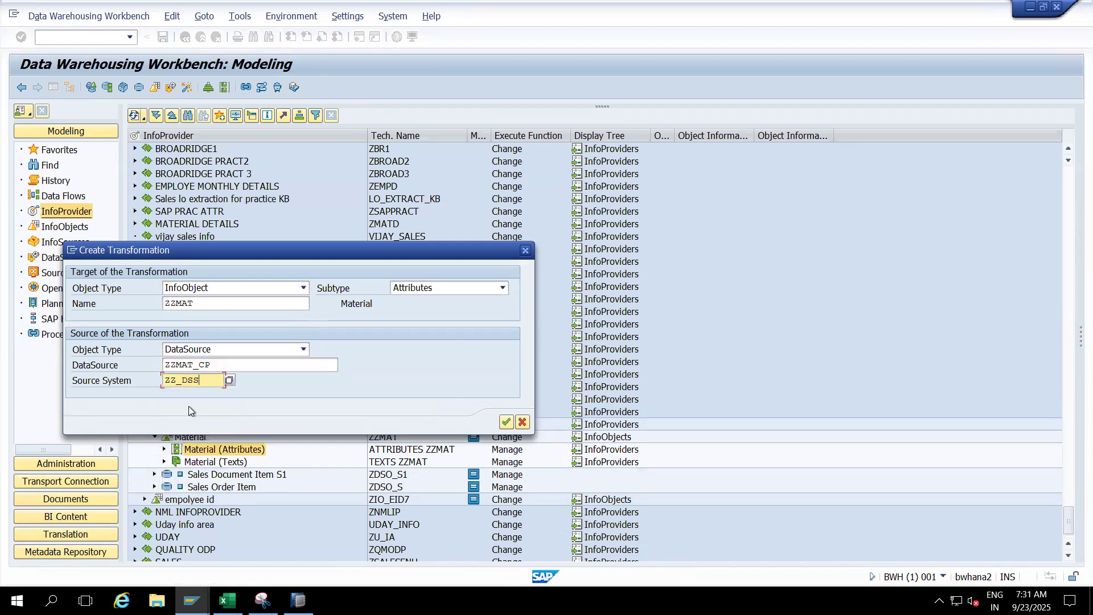
pyautogui.click(505, 421)
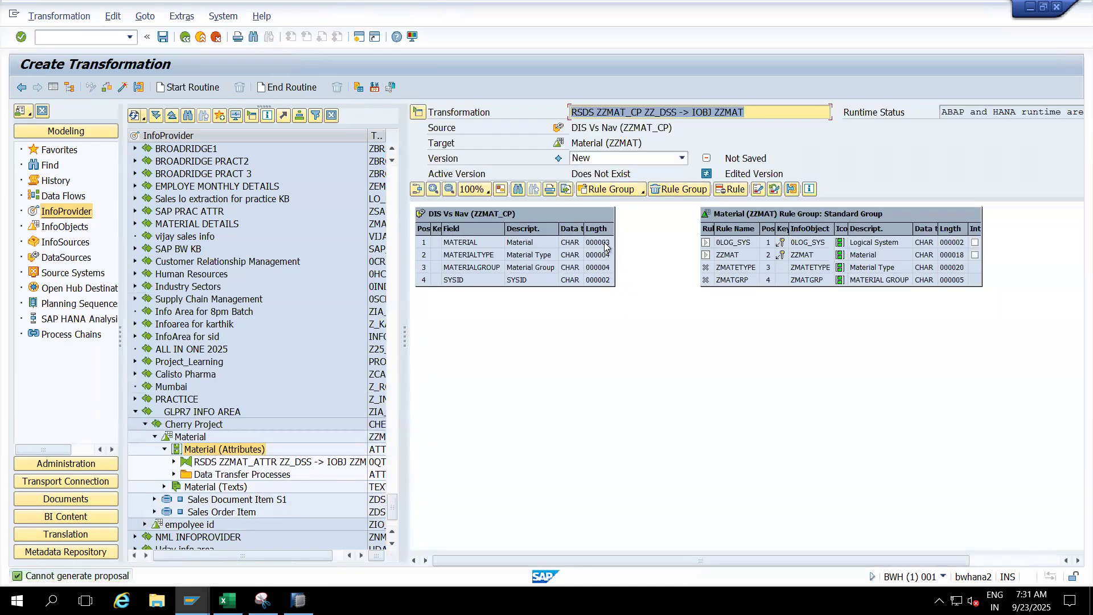
# - Map MATERIAL to ZZMAT, SYSID to 0LOG_SYS, MATERIALTYPE to ZMATETYPE and MATERIALGROUP to ZMATGRP, and activate the transformation
pyautogui.moveTo(605, 246); pyautogui.dragTo(711, 263)
pyautogui.moveTo(608, 285); pyautogui.dragTo(704, 256)
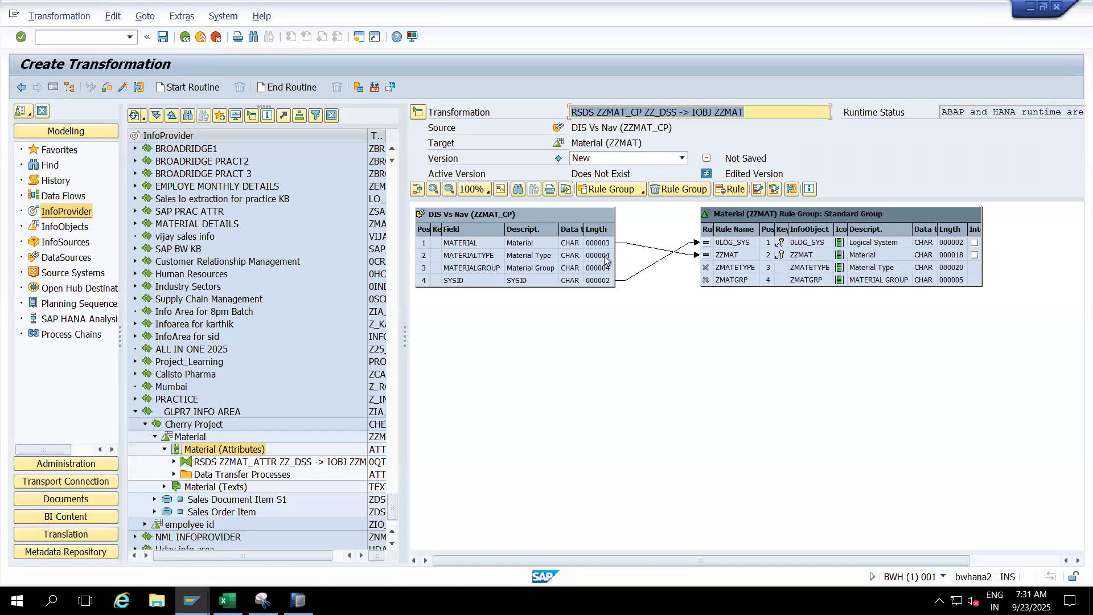
pyautogui.moveTo(606, 261); pyautogui.dragTo(706, 268)
pyautogui.moveTo(608, 266); pyautogui.dragTo(716, 279)
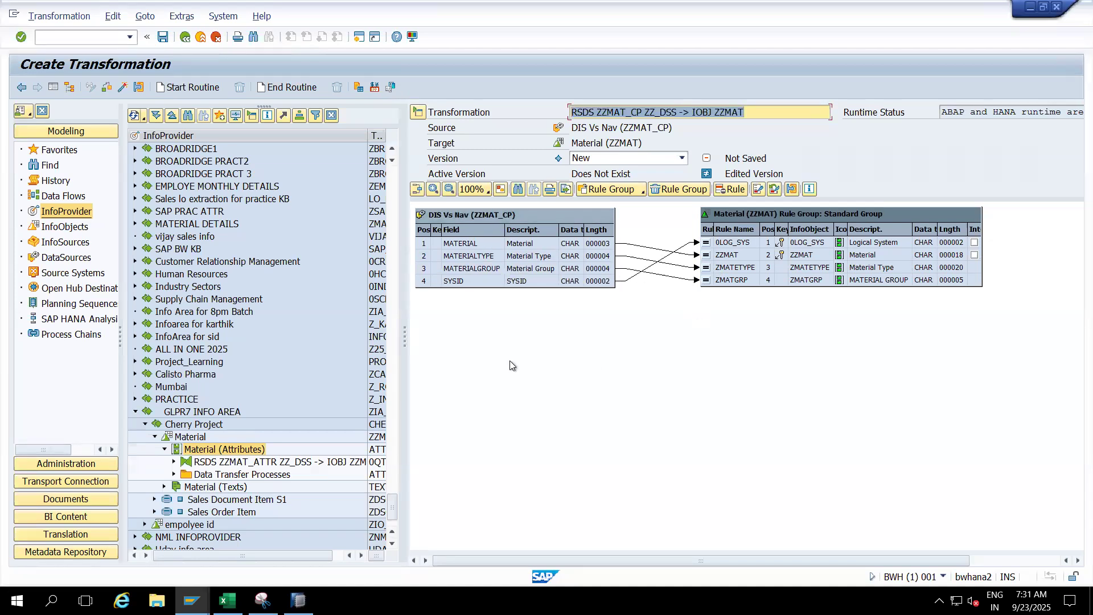
pyautogui.click(121, 89)
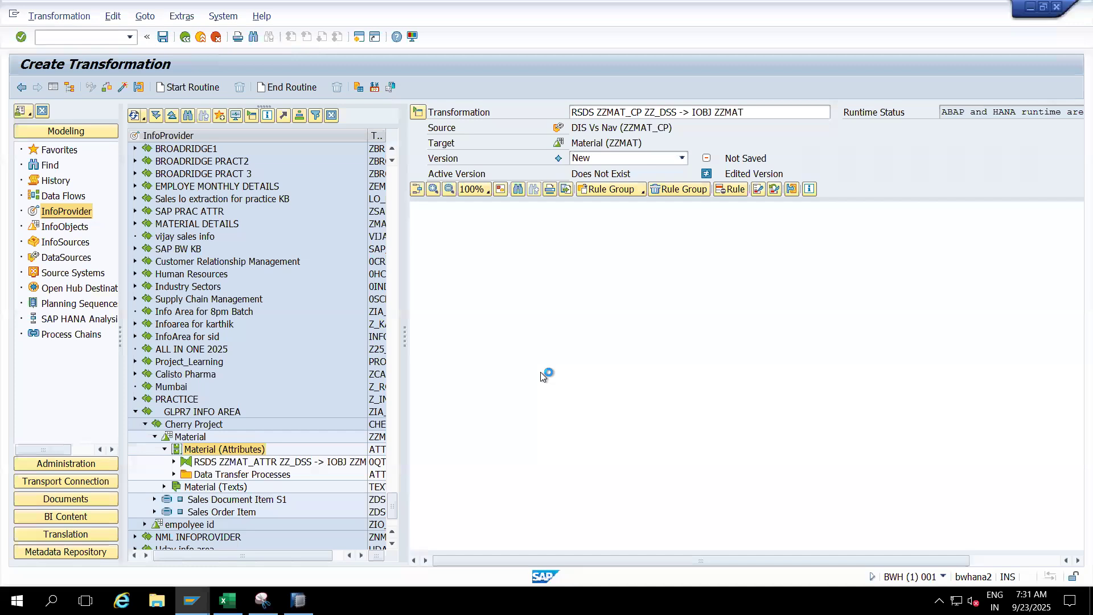
# - Delete both existing ZZMAT_ATTR load requests from the Material (Attributes) request administration and return to the InfoProvider tree
pyautogui.rightClick(235, 452)
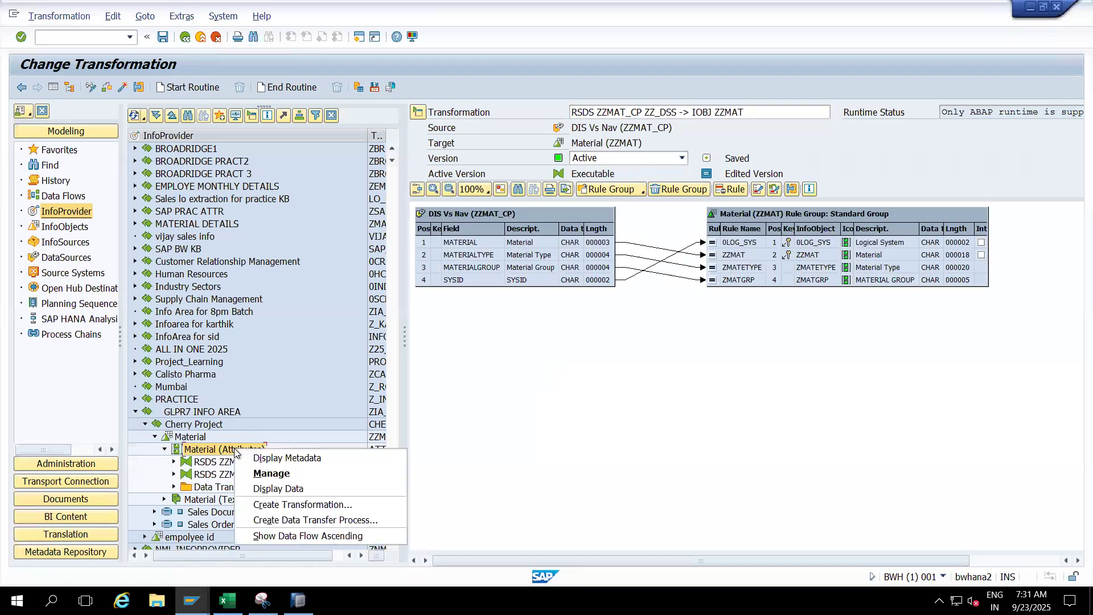
pyautogui.click(271, 474)
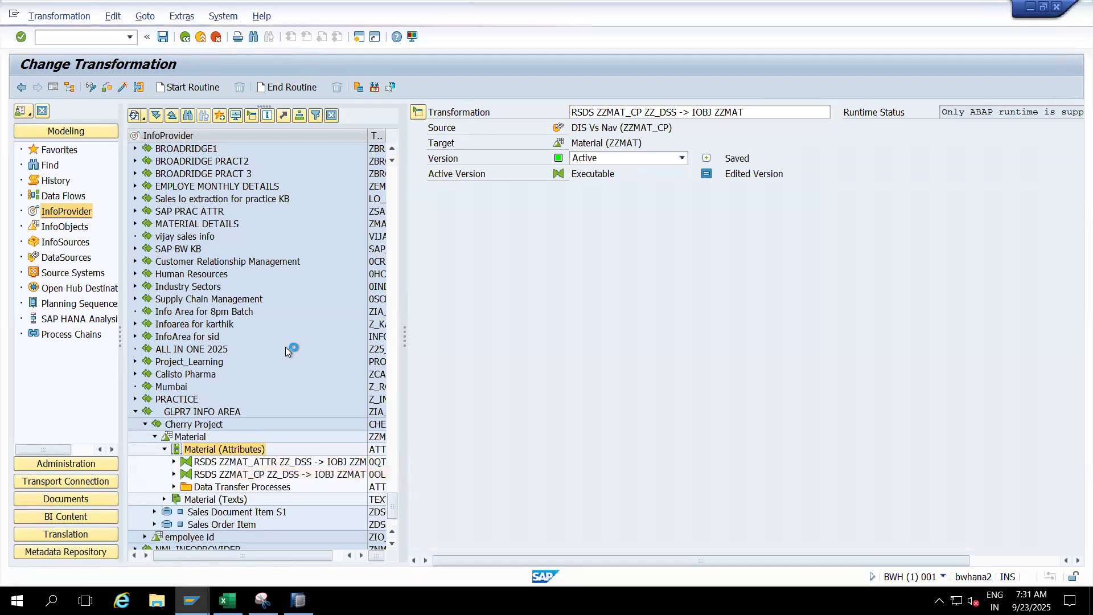
pyautogui.click(424, 354)
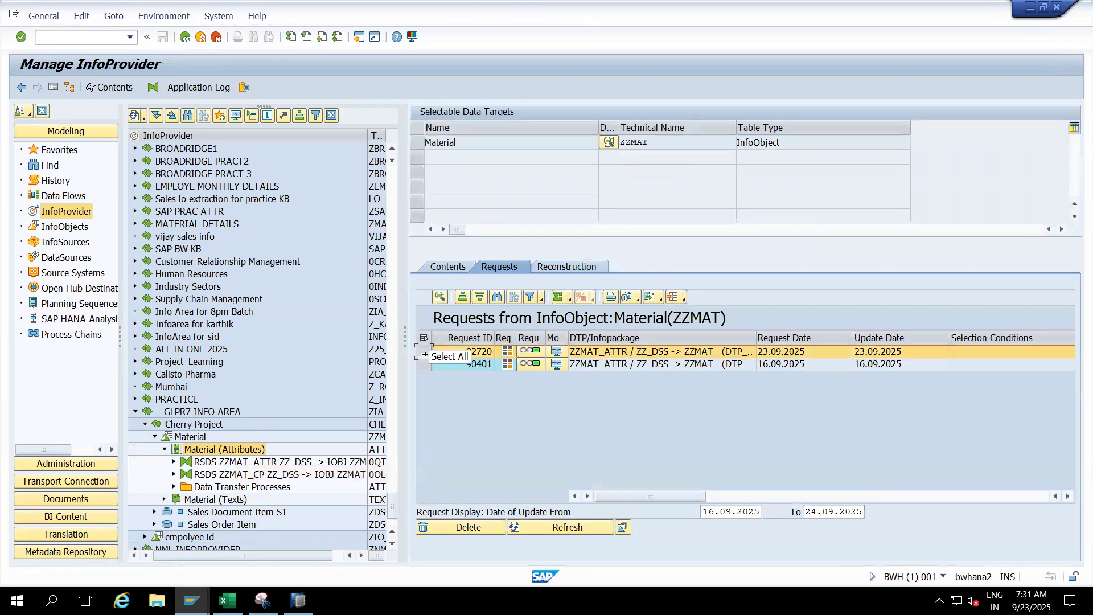
pyautogui.keyDown('ctrl'); pyautogui.click(423, 364); pyautogui.keyUp('ctrl')
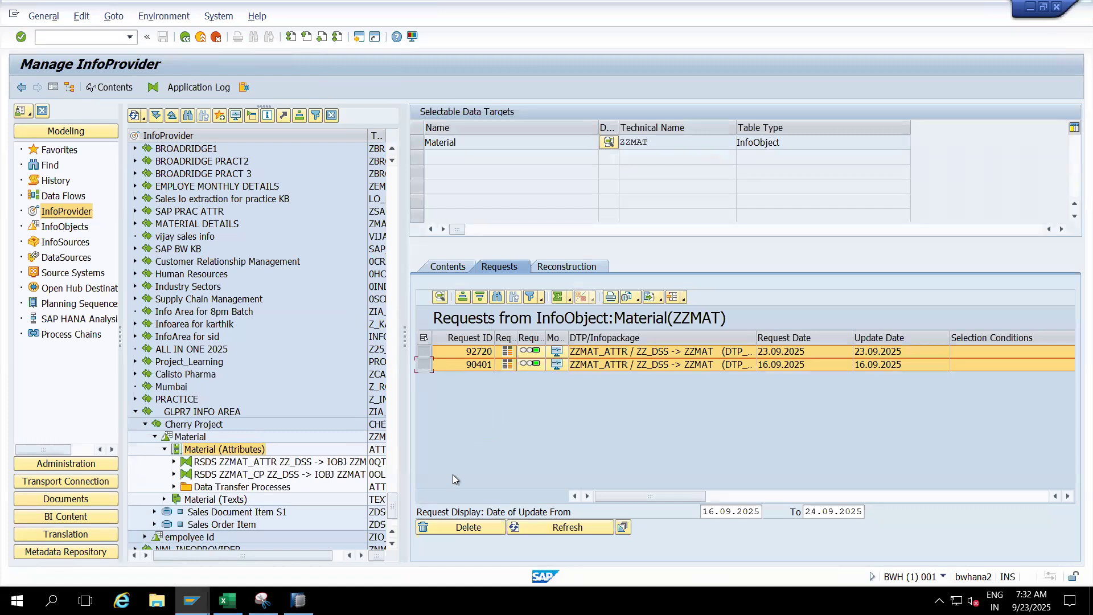
pyautogui.click(472, 527)
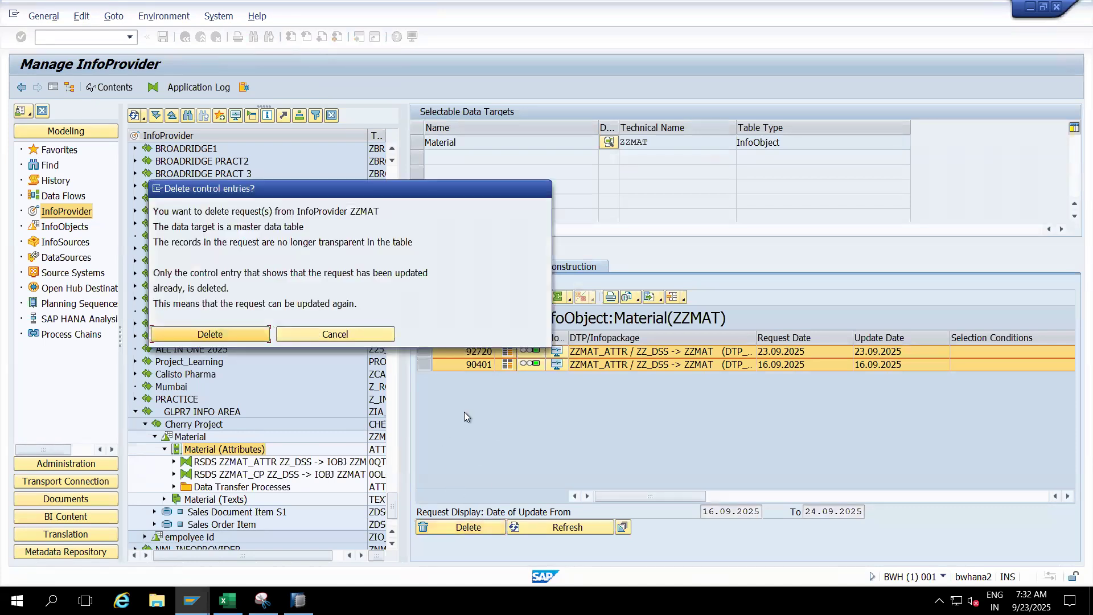
pyautogui.click(238, 333)
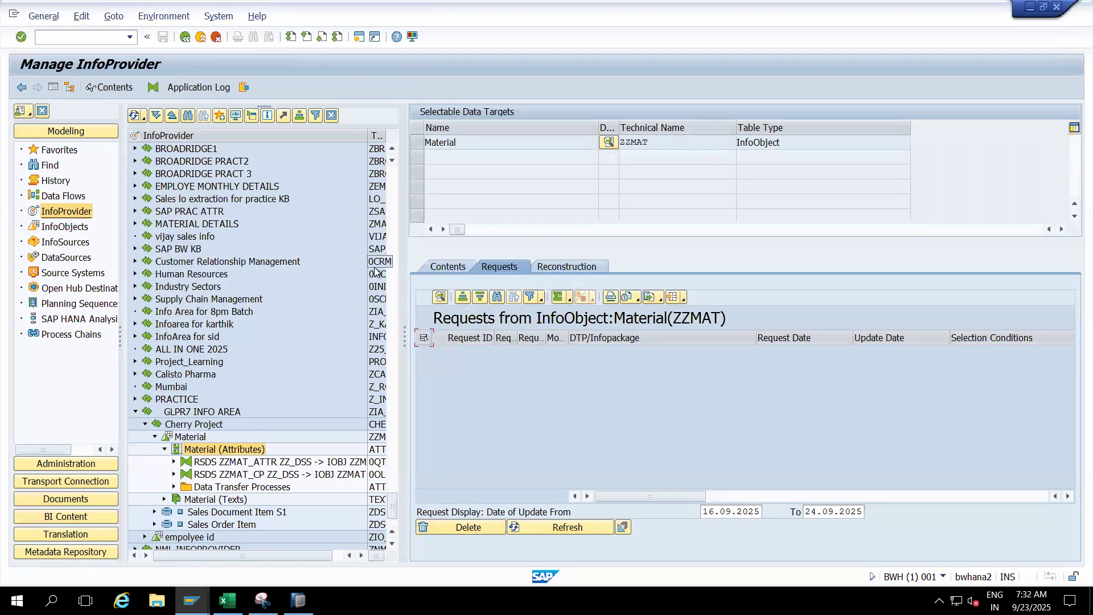
pyautogui.click(201, 37)
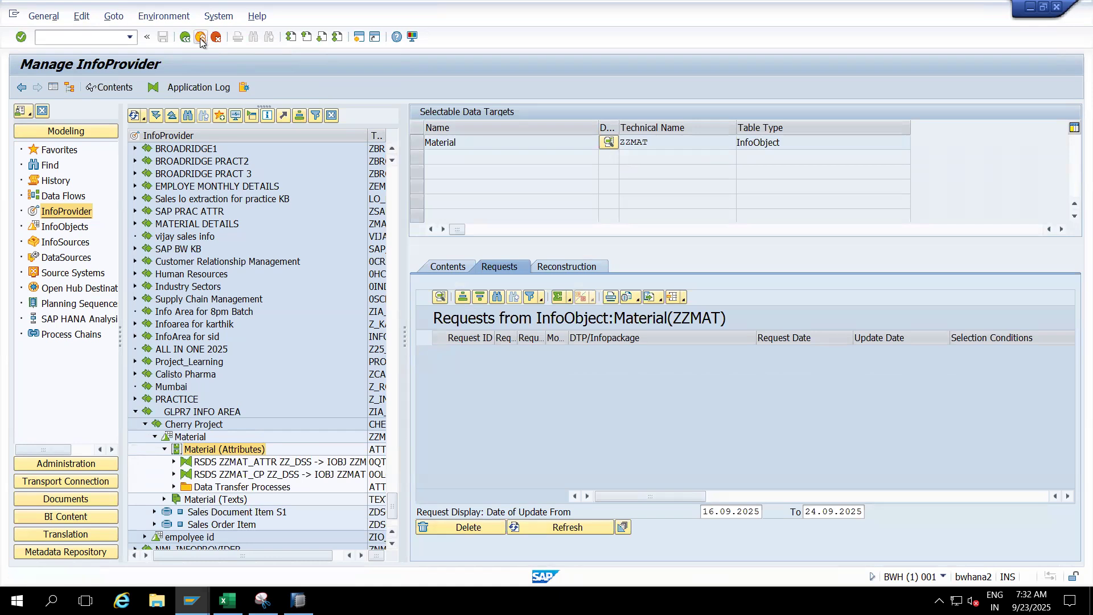
# - Create a data transfer process for Material (Attributes) with DIS Vs Nav (ZZMAT_CP) as the source object
pyautogui.click(203, 488)
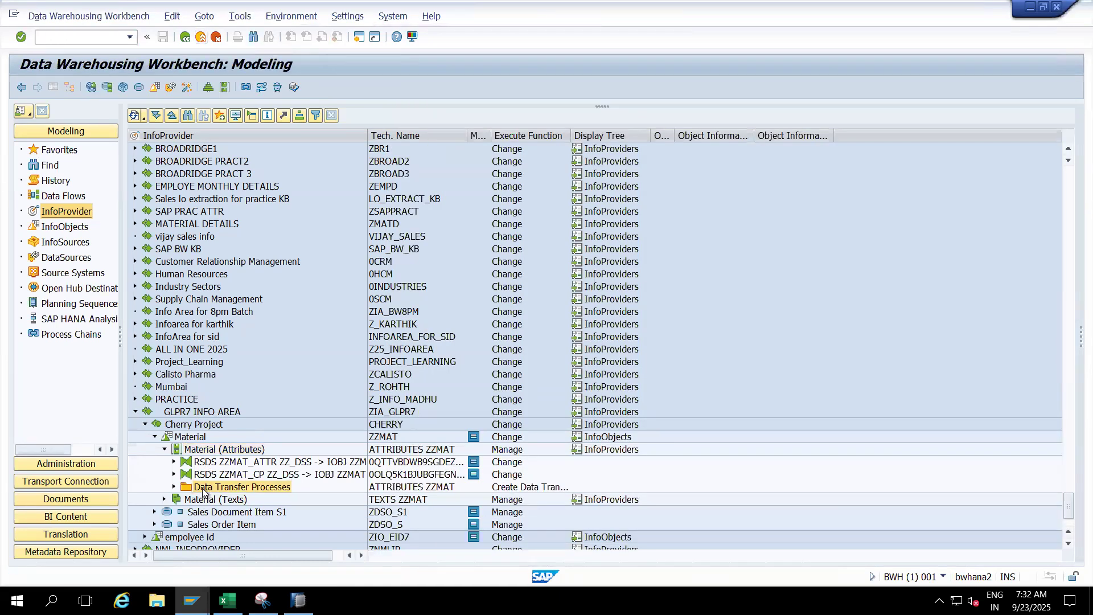
pyautogui.rightClick(203, 491)
pyautogui.click(233, 496)
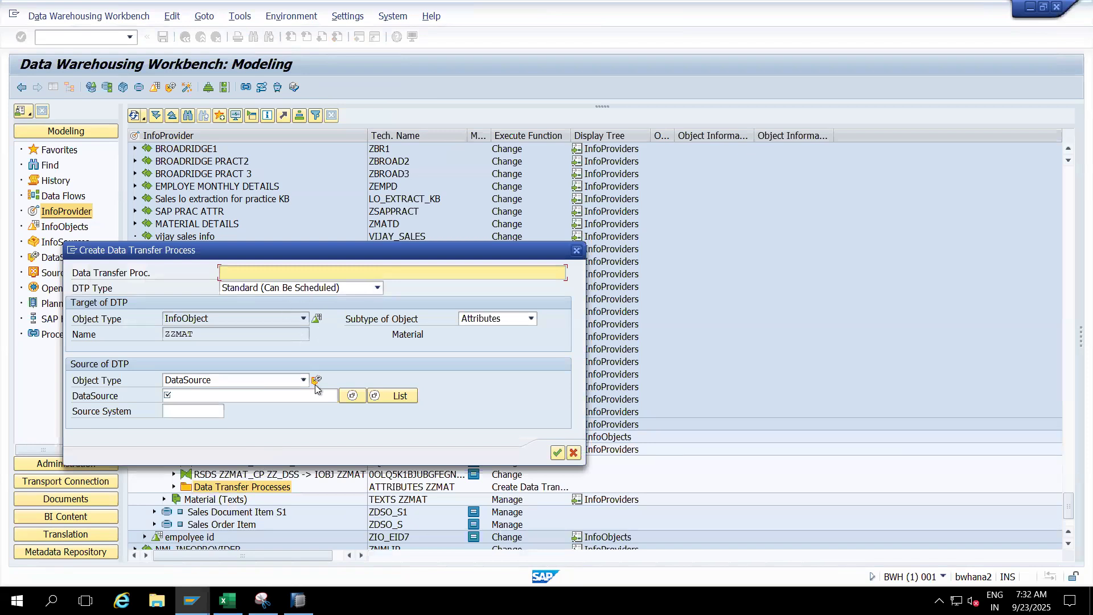
pyautogui.click(351, 395)
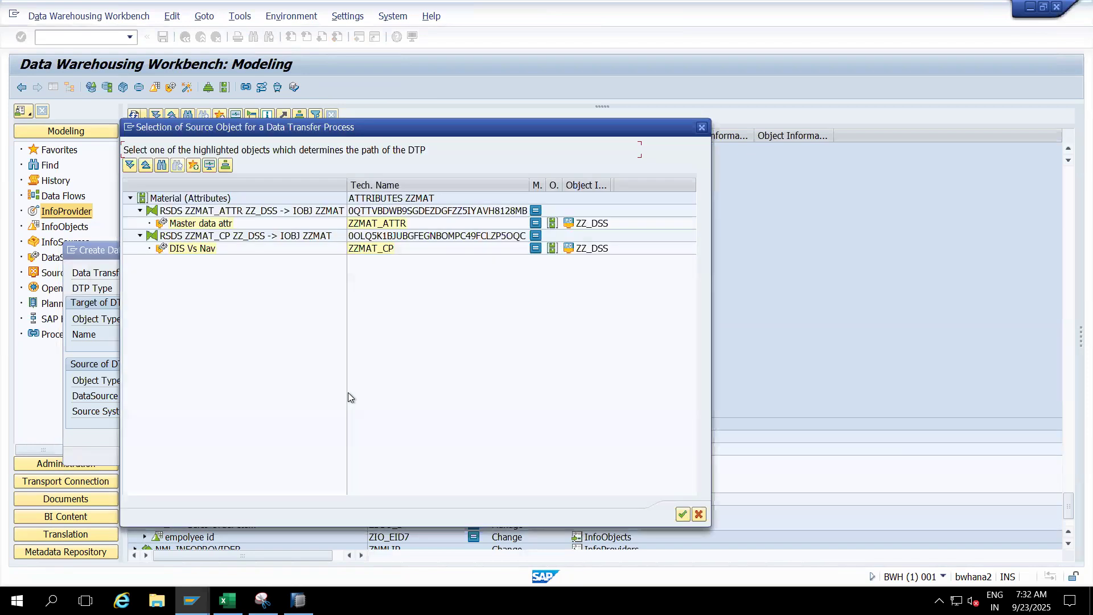
pyautogui.click(200, 251)
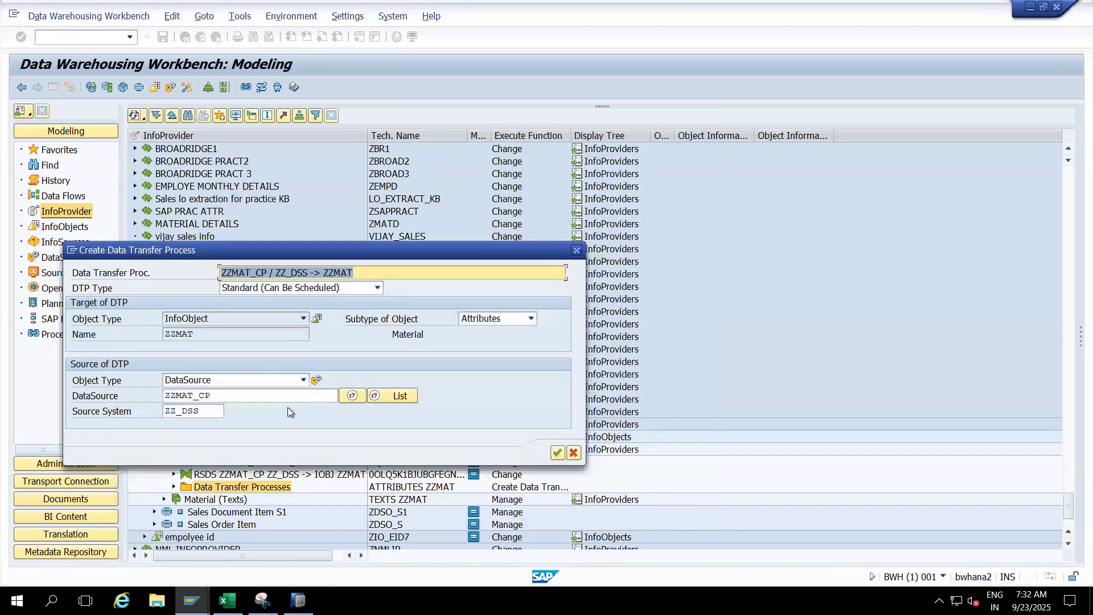
pyautogui.click(555, 453)
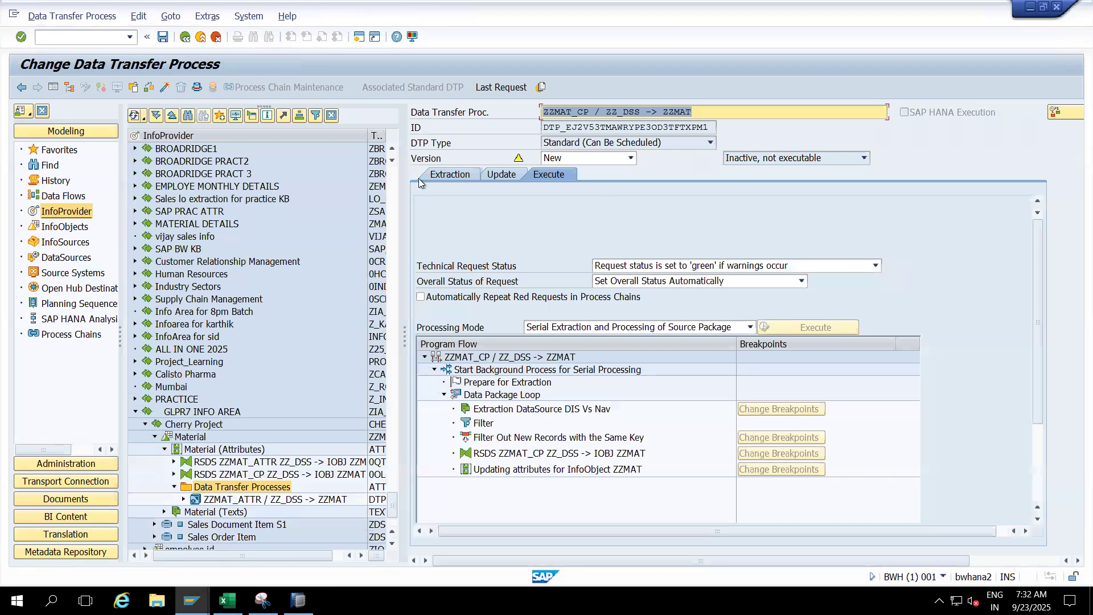
# - Set the data transfer process to Full extraction mode, keep data extraction from PSA, and activate it despite the semantic grouping warning
pyautogui.click(450, 174)
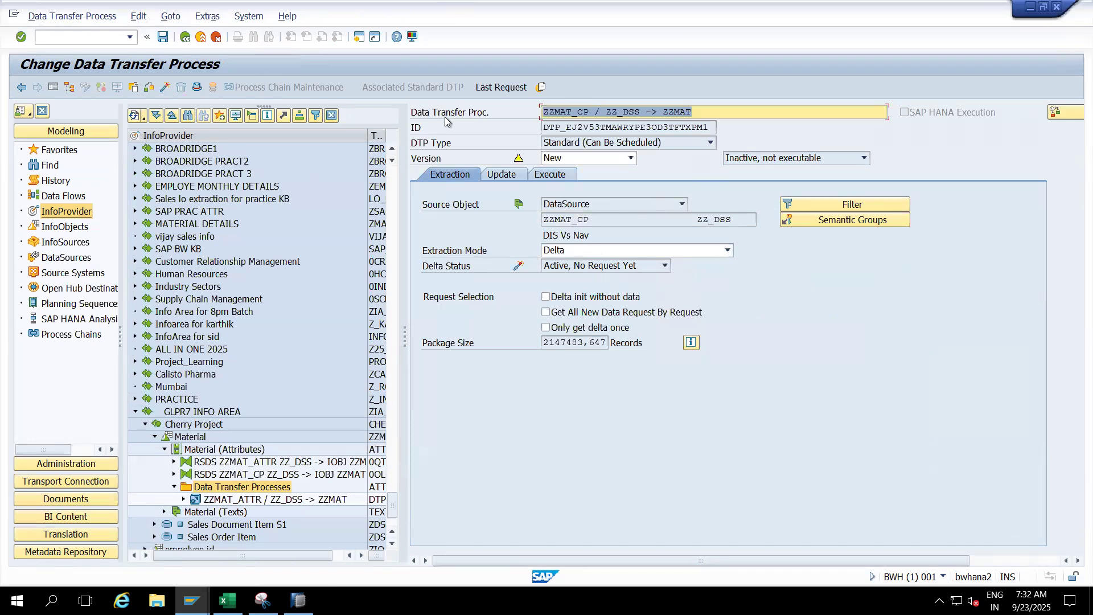
pyautogui.click(583, 254)
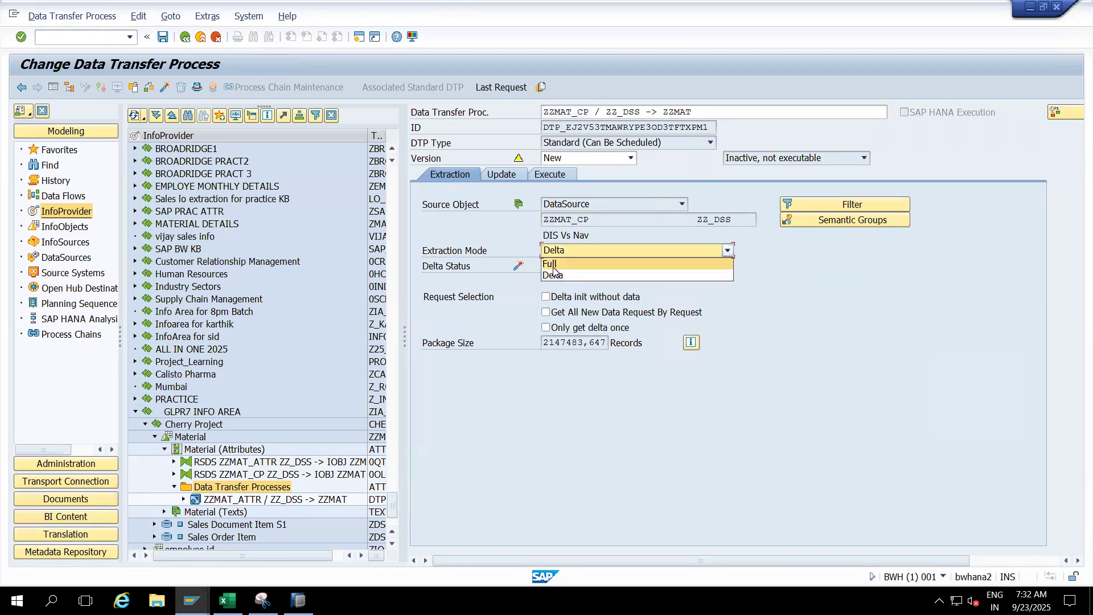
pyautogui.click(576, 264)
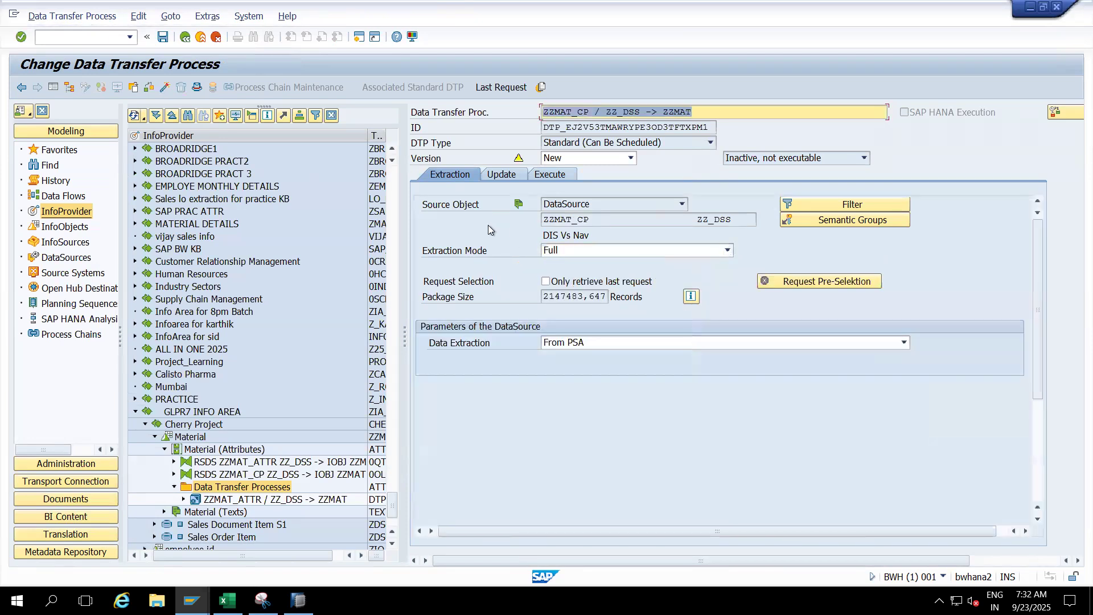
pyautogui.click(609, 342)
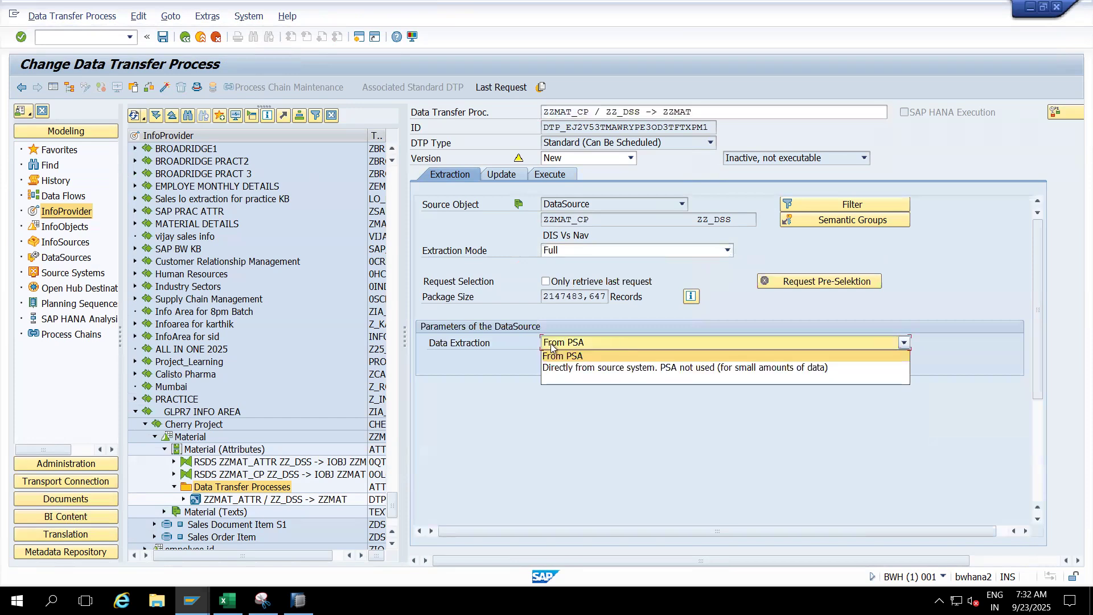
pyautogui.click(466, 411)
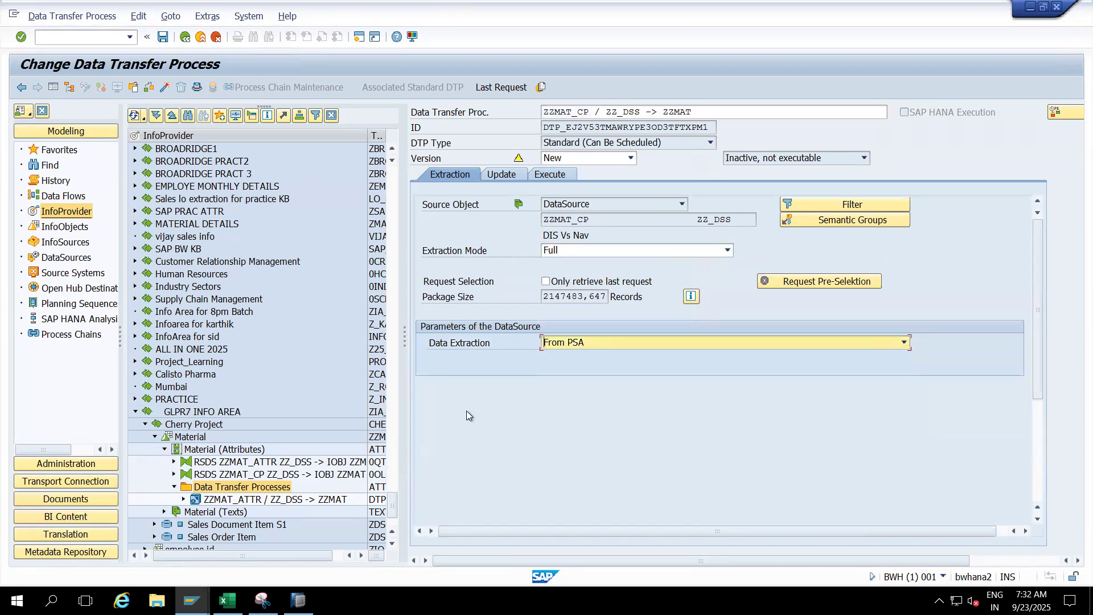
pyautogui.click(164, 88)
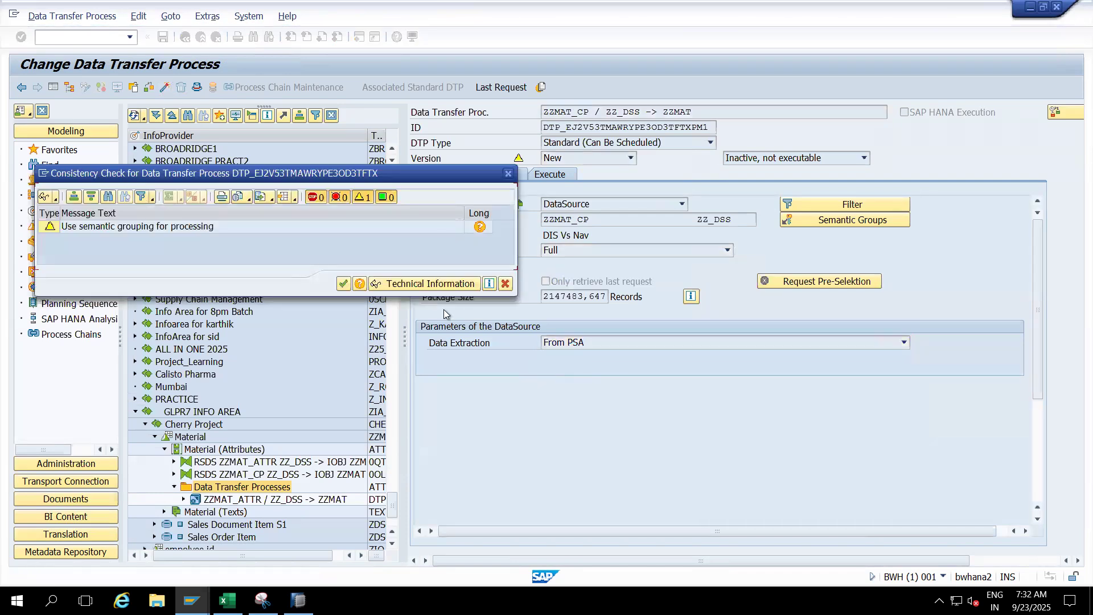
pyautogui.click(344, 284)
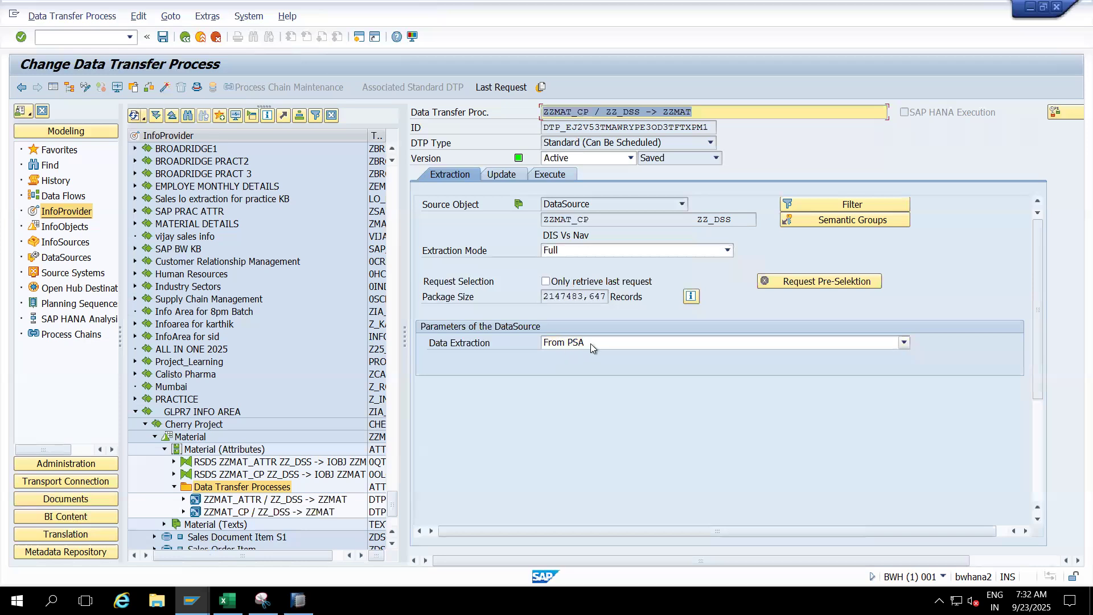
# - Execute the data transfer process, inspect Data Package 1 in its request monitor, and return to the InfoProvider tree
pyautogui.click(550, 175)
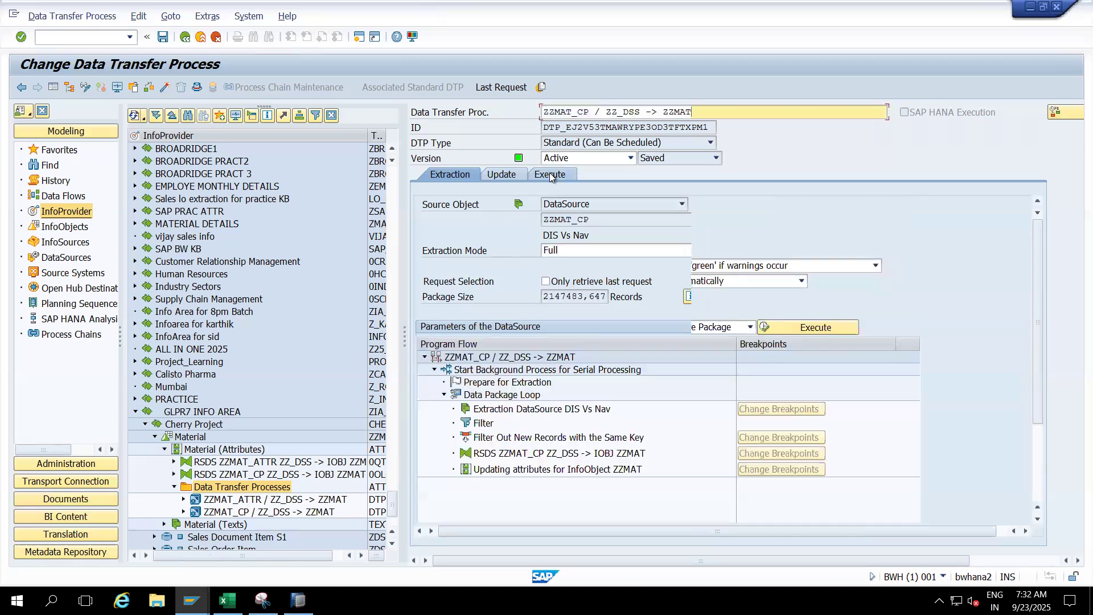
pyautogui.click(772, 329)
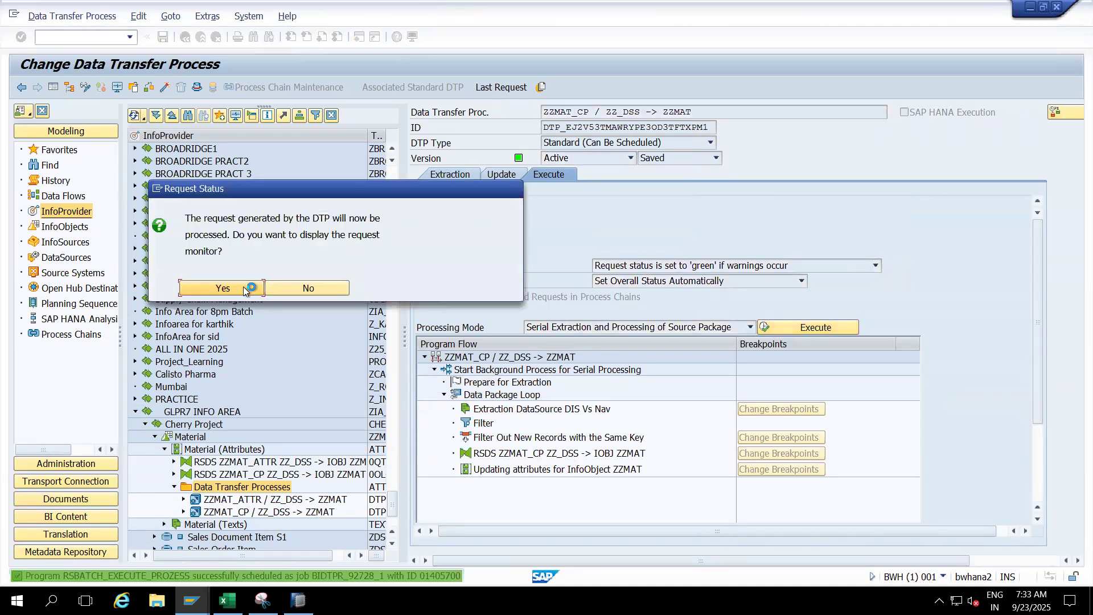
pyautogui.click(245, 288)
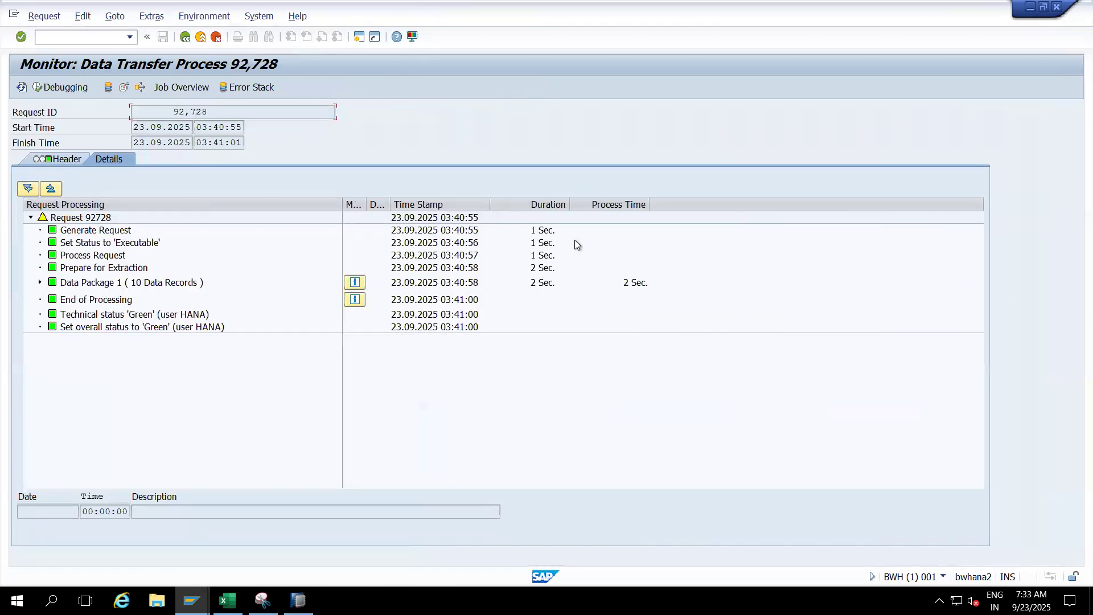
pyautogui.click(41, 283)
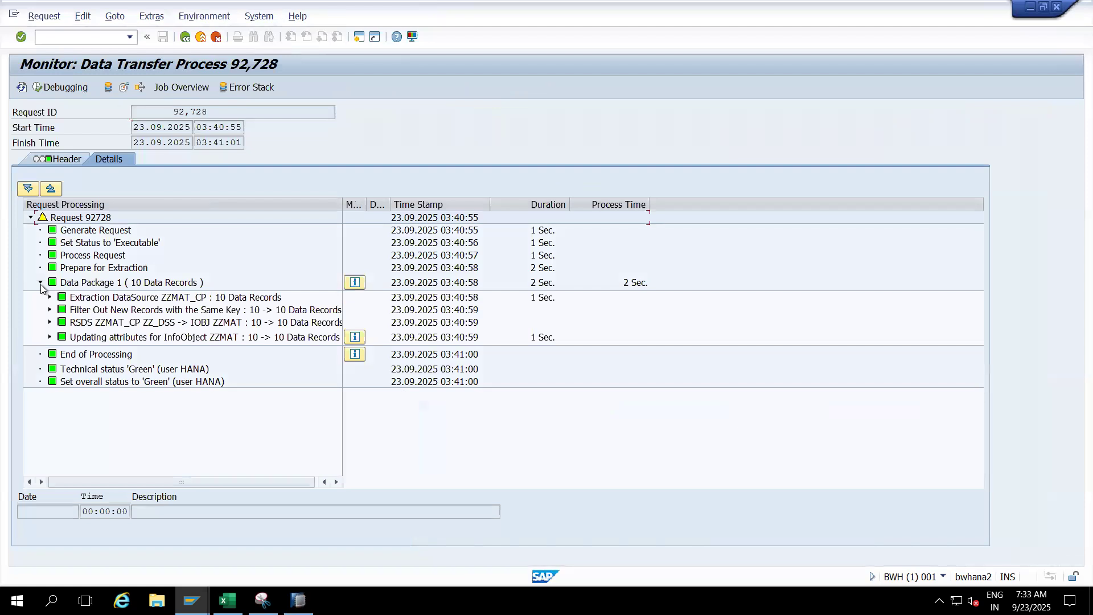
pyautogui.click(21, 87)
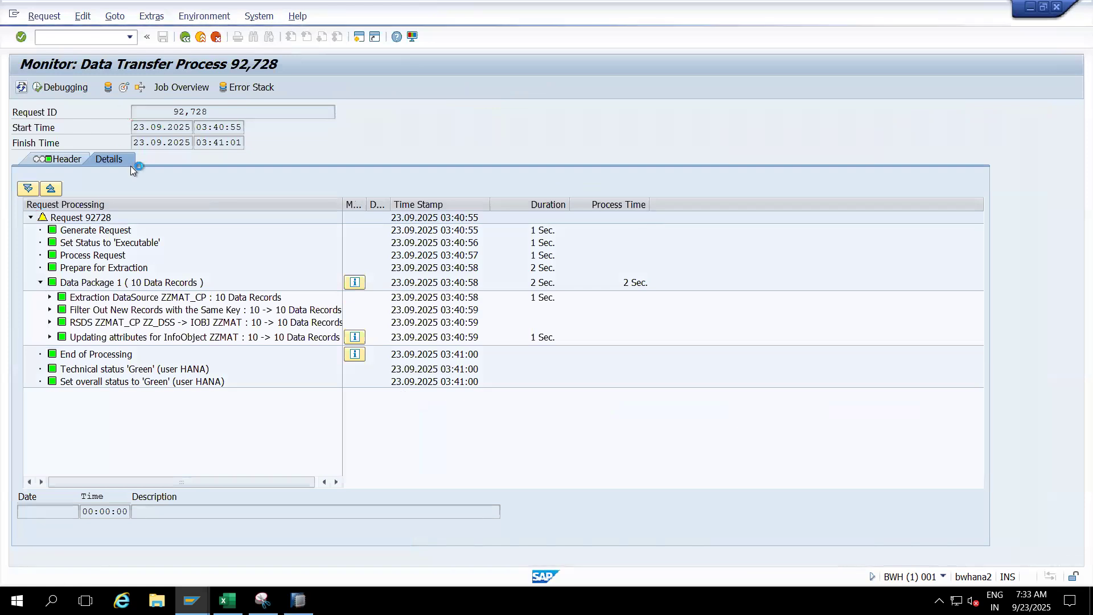
pyautogui.click(199, 38)
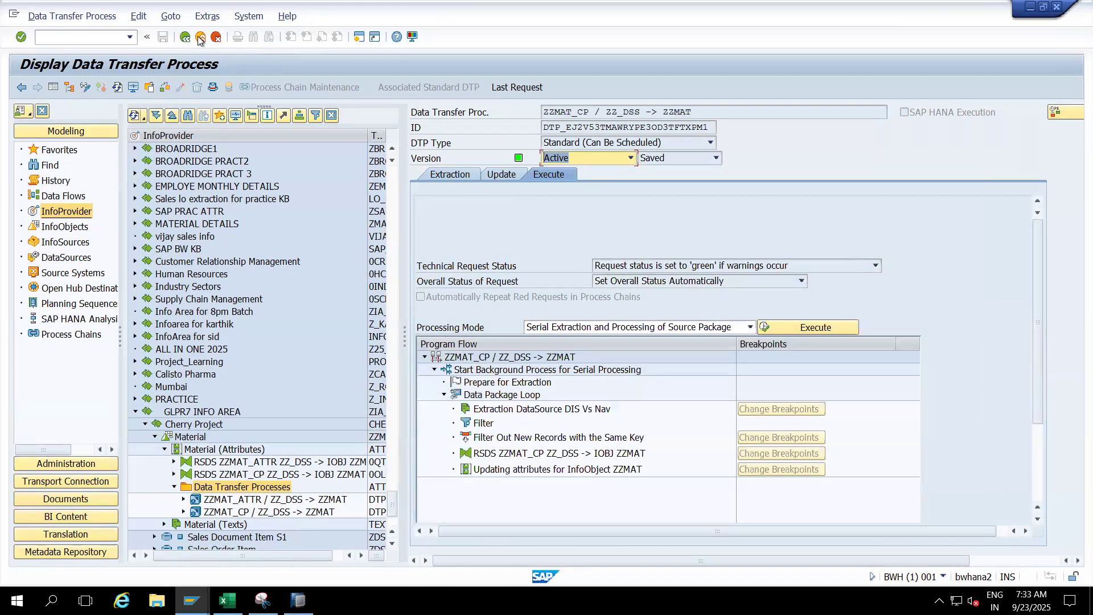
pyautogui.click(199, 38)
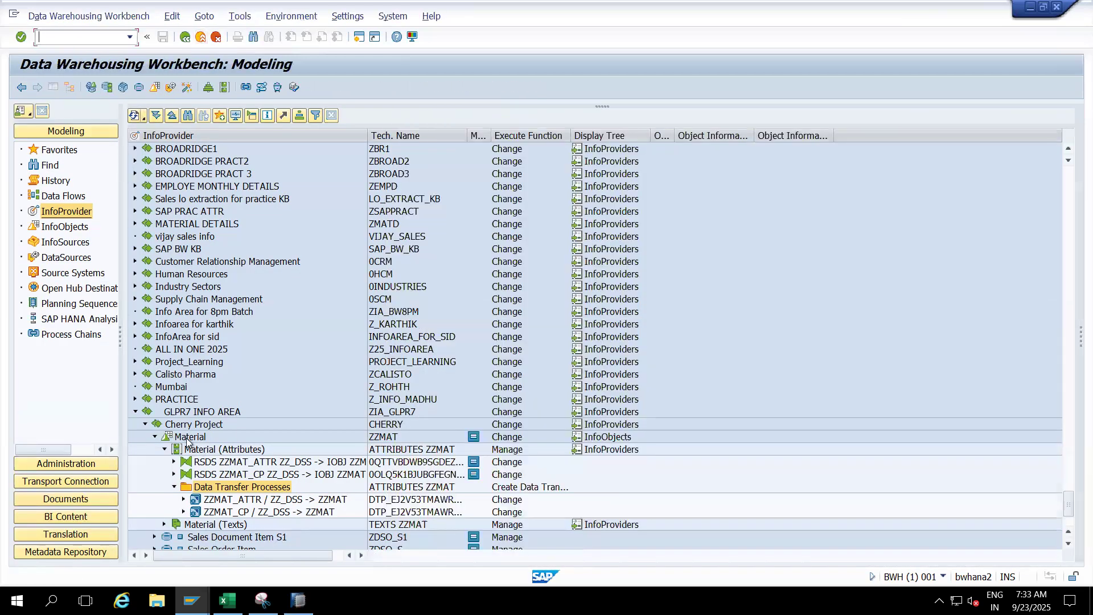
# - Open the master data table /BIC/PZZMAT of the Material characteristic and display its contents
pyautogui.doubleClick(188, 437)
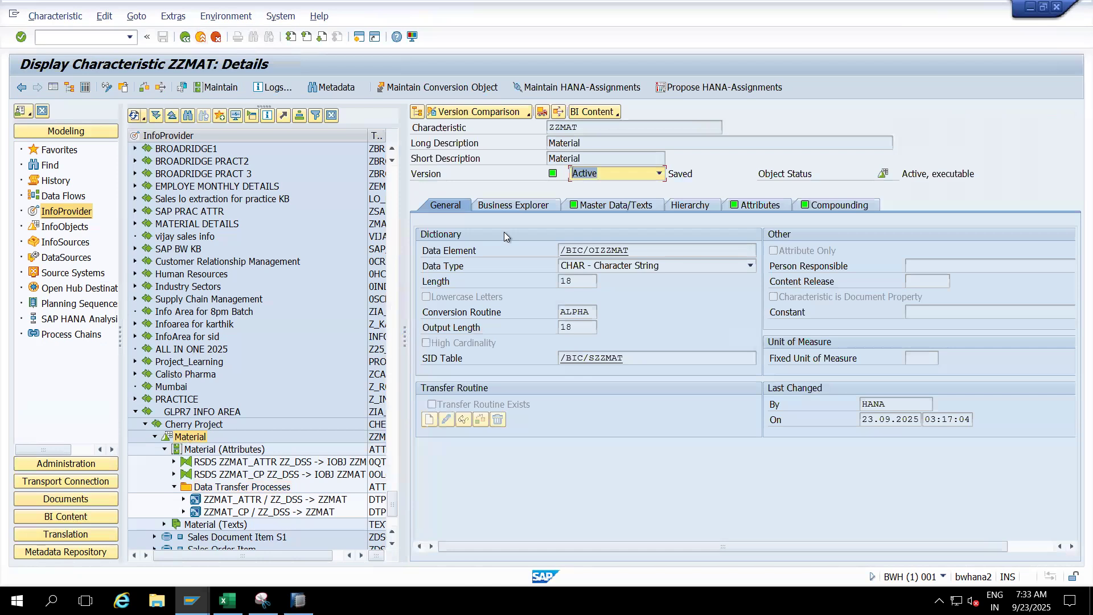
pyautogui.click(624, 206)
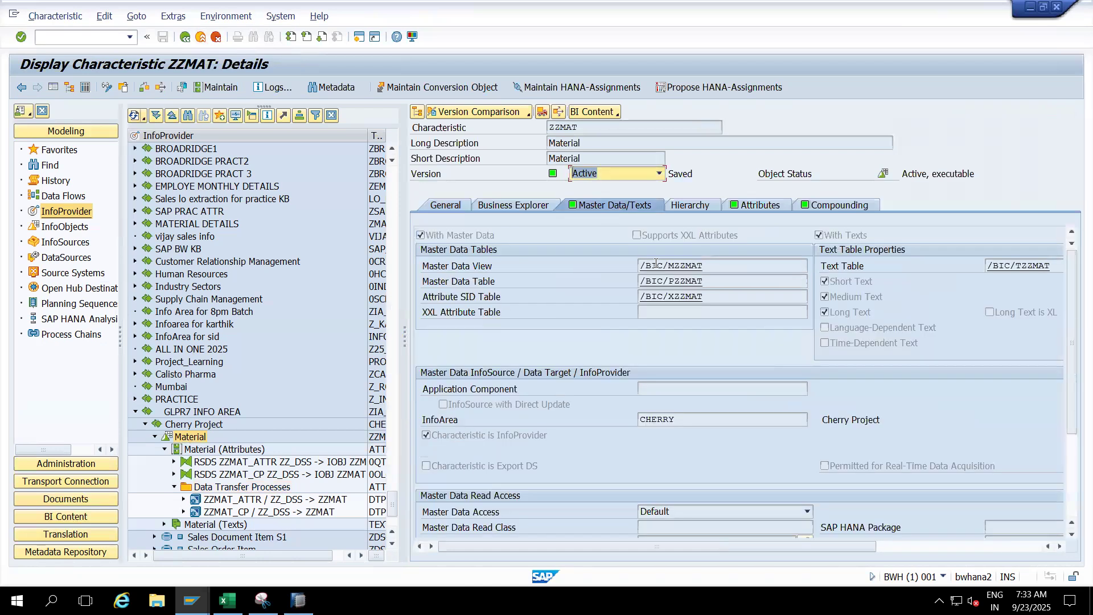
pyautogui.doubleClick(672, 283)
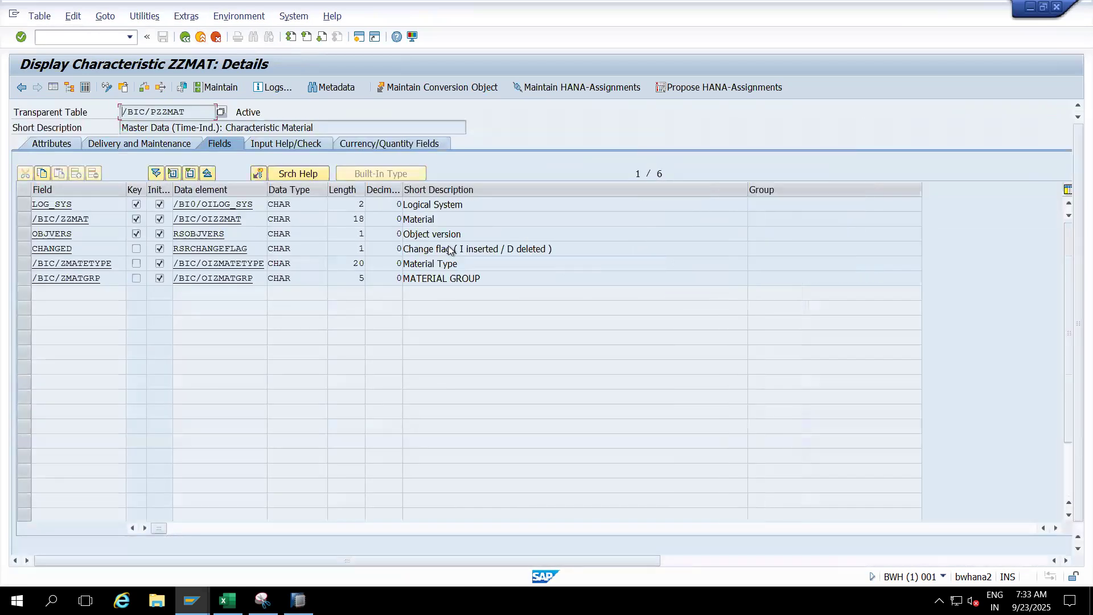
pyautogui.click(251, 87)
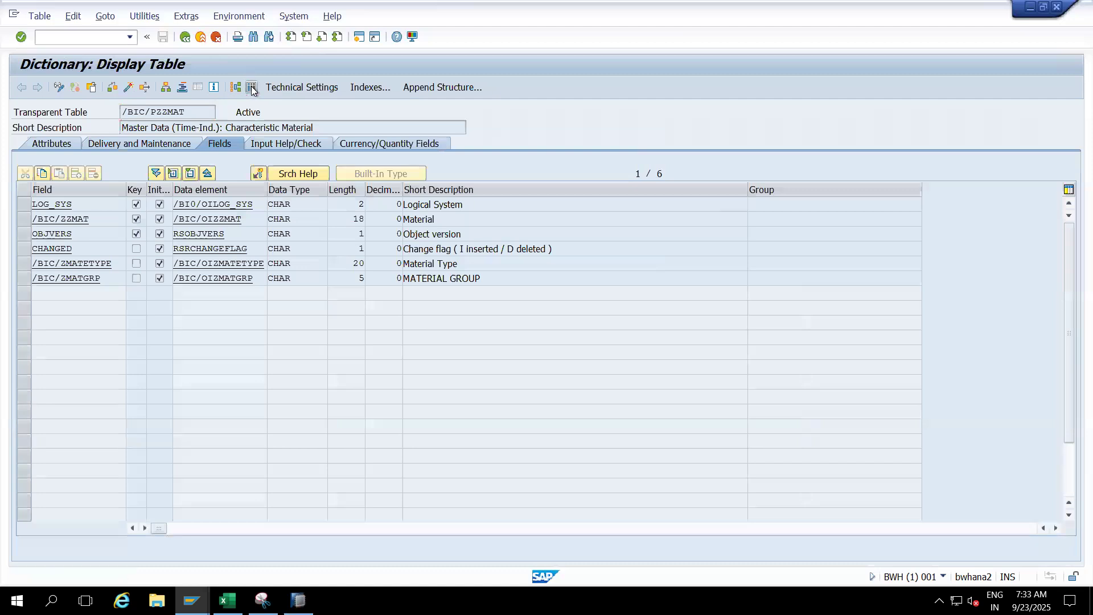
pyautogui.click(22, 87)
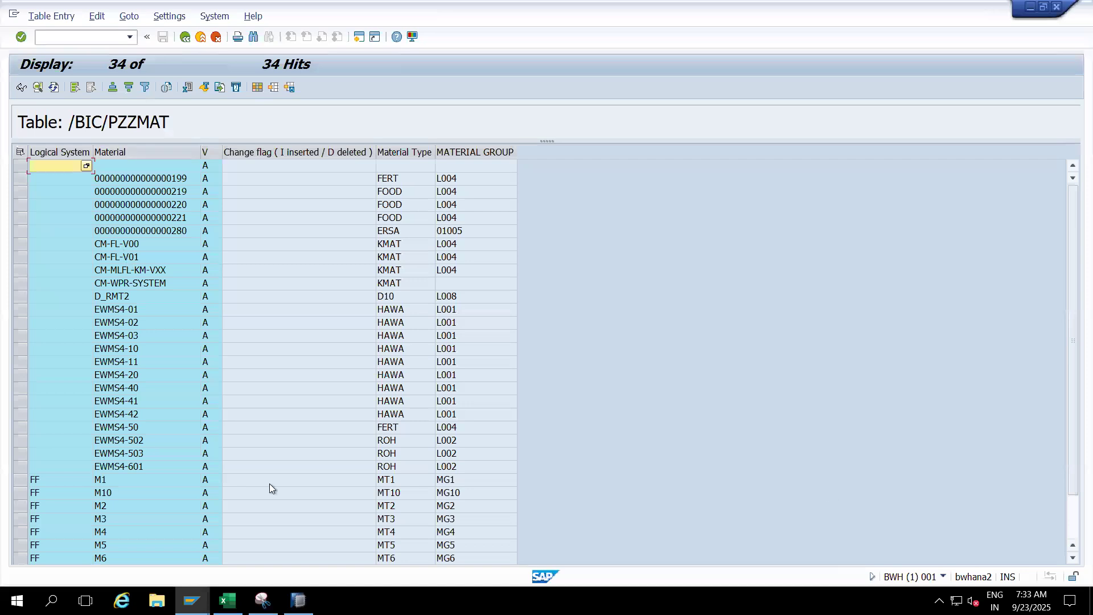
# - Examine the logical system and material keys of the FF records, starting with material M1, in the table contents
pyautogui.click(1071, 522)
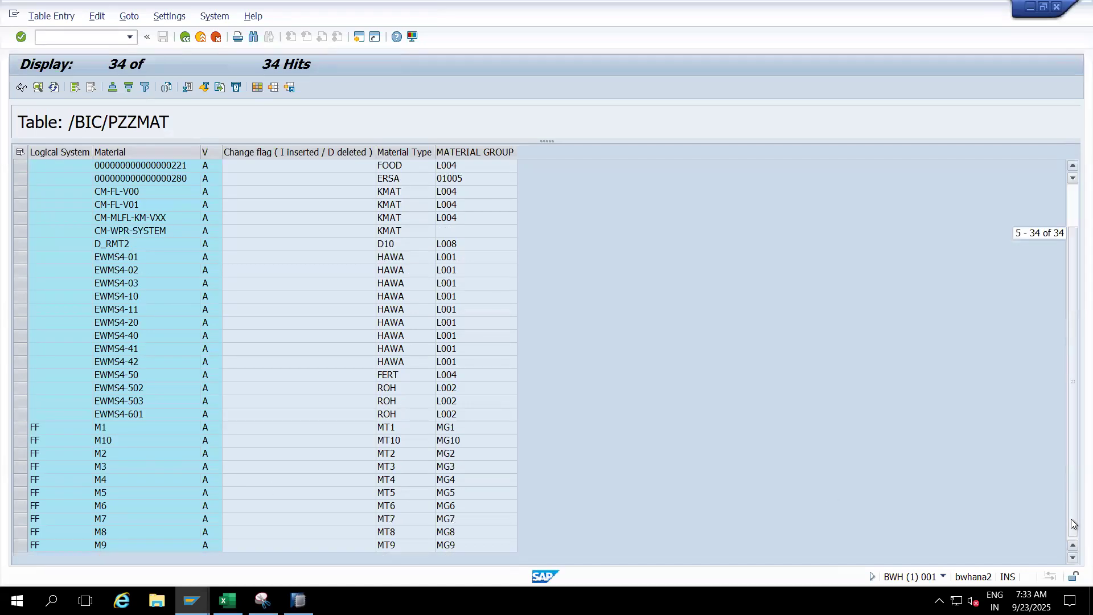
pyautogui.click(21, 427)
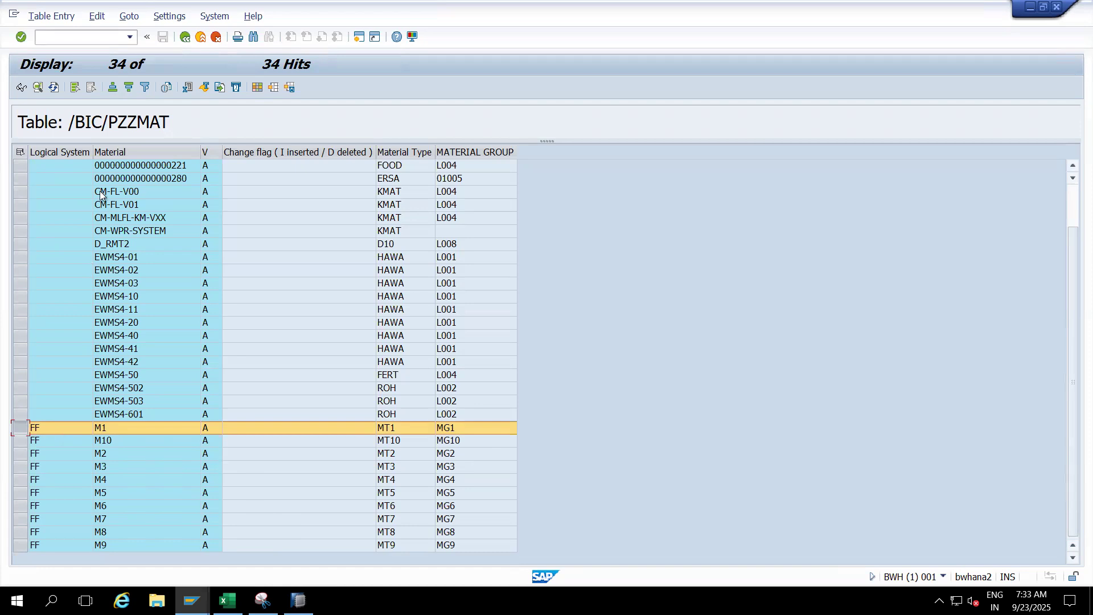
pyautogui.click(71, 152)
pyautogui.click(45, 429)
pyautogui.click(128, 425)
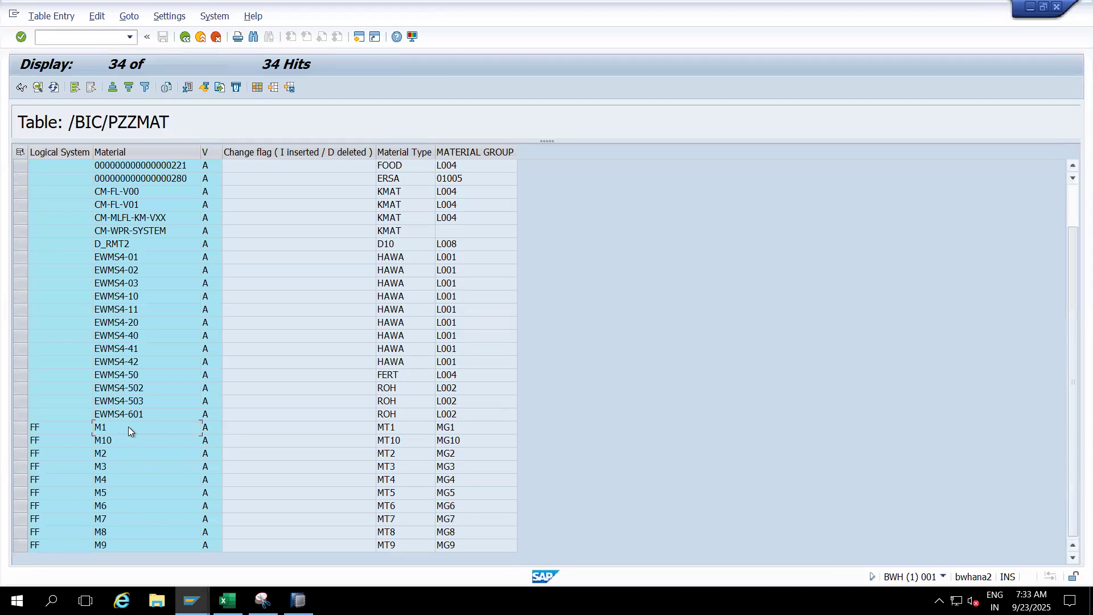
pyautogui.click(33, 430)
# - Enter the transaction code /nrsrt for the query monitor without running it
pyautogui.click(91, 36)
pyautogui.write('/nrsrt')
# - Switch to SAP HANA Studio and start a new query on InfoProvider ZZMAT with the name ZZMAT_Q00002
pyautogui.click(298, 601)
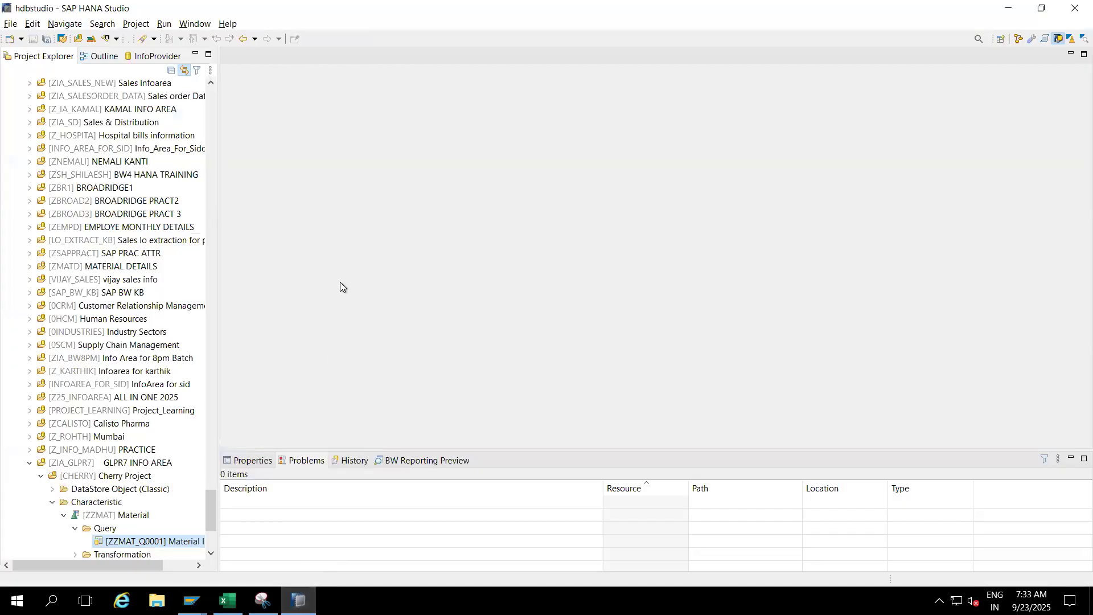
pyautogui.click(110, 516)
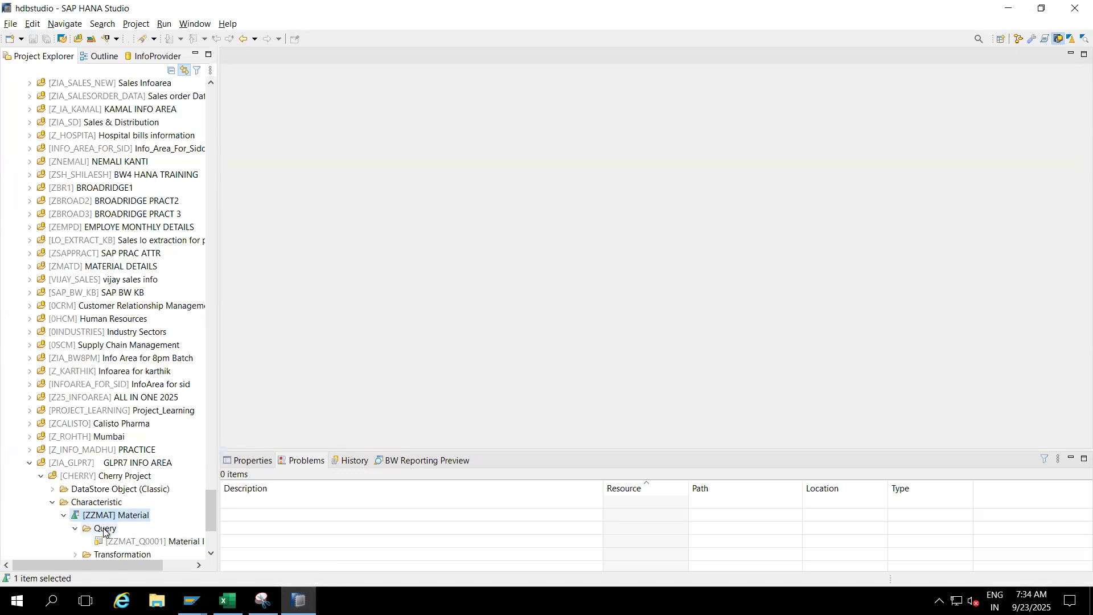
pyautogui.click(104, 529)
pyautogui.rightClick(104, 529)
pyautogui.moveTo(151, 429)
pyautogui.click(288, 431)
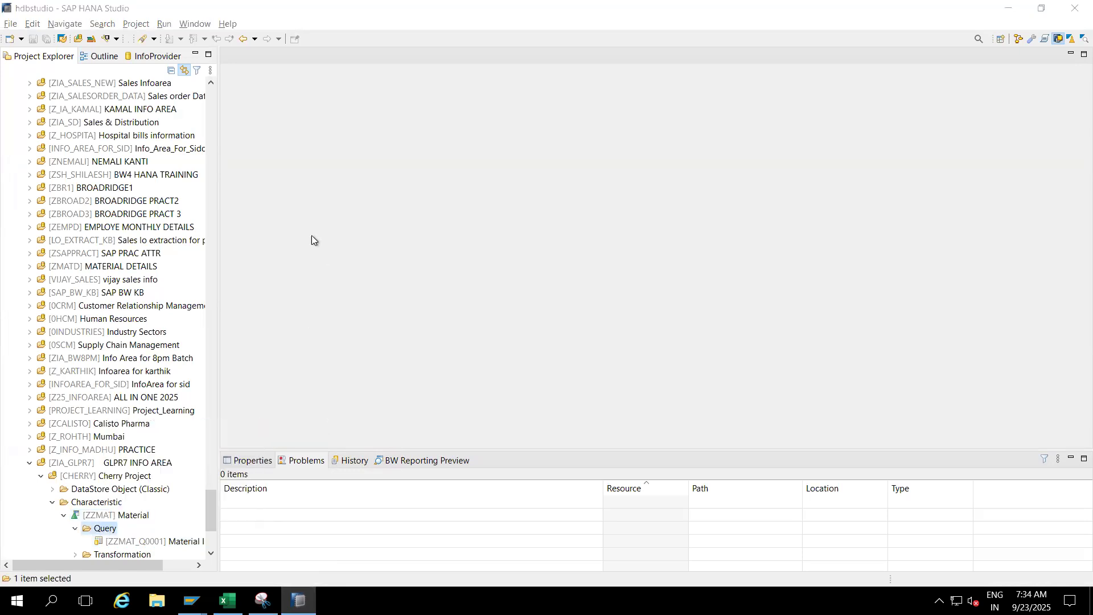
pyautogui.write('Z')
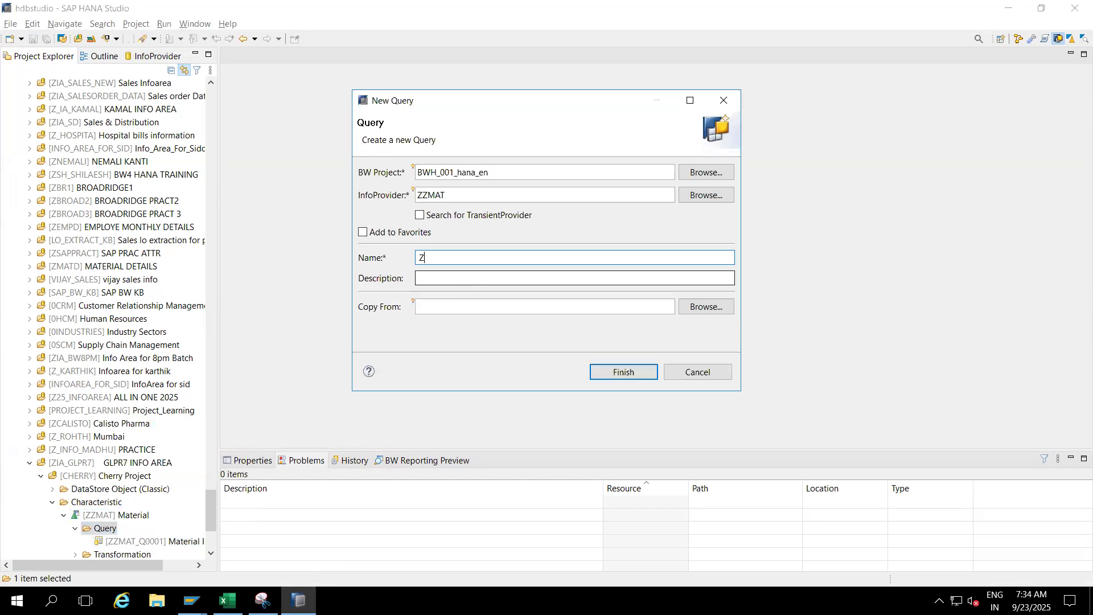
pyautogui.write('ZMAT_Q00002')
pyautogui.press('Tab')
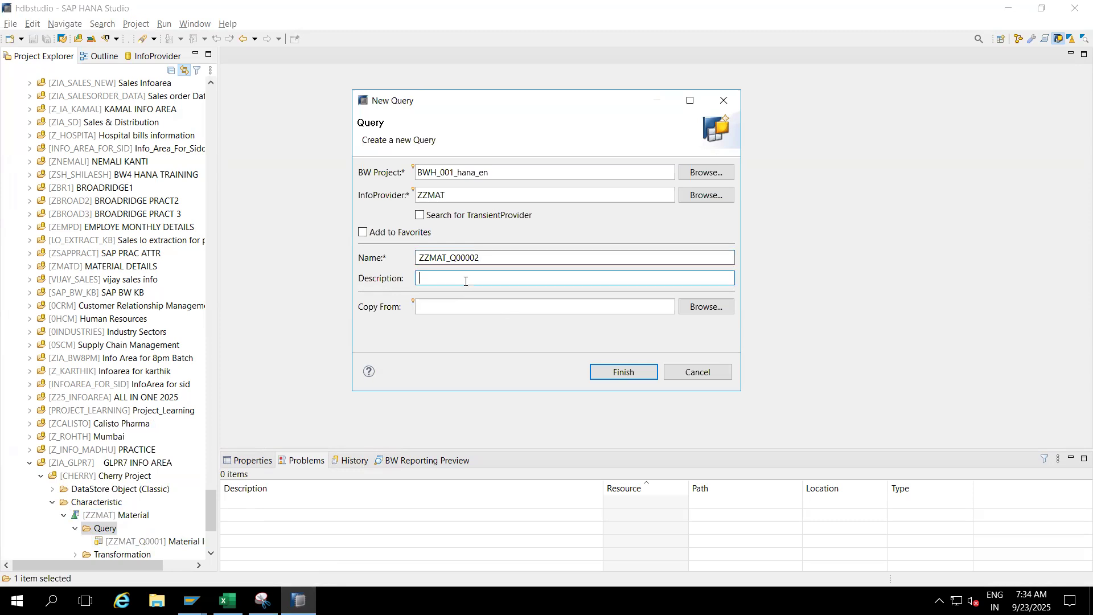
pyautogui.click(490, 258)
# - Describe the new query as "Dis Vs Navigation attribute difference" and create it
pyautogui.click(464, 273)
pyautogui.write('Dis Vs Navigation attribute diffe')
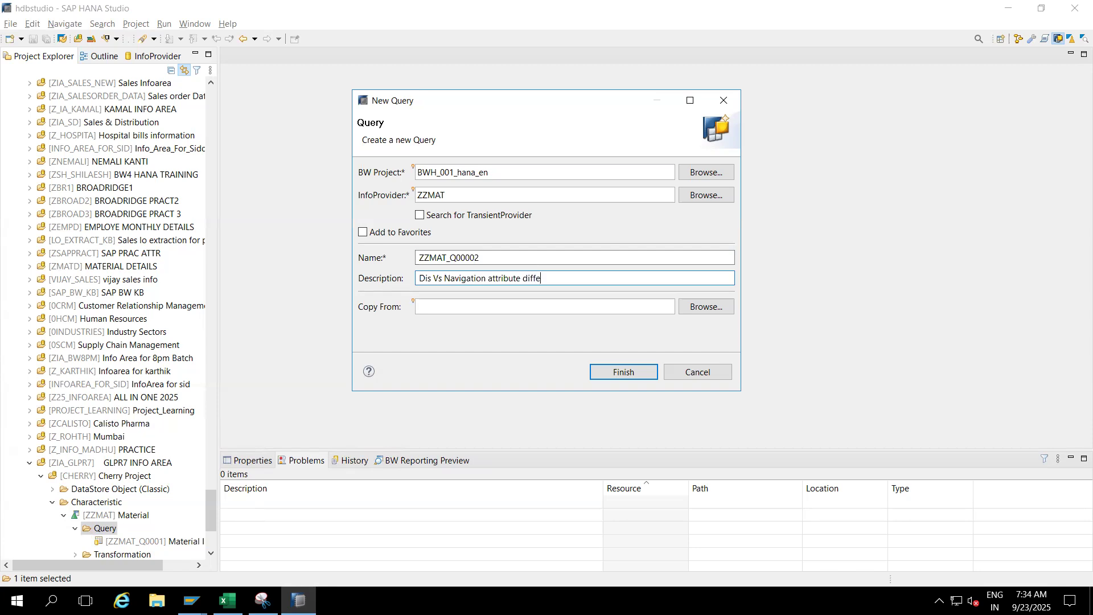
pyautogui.write('rence')
pyautogui.click(619, 371)
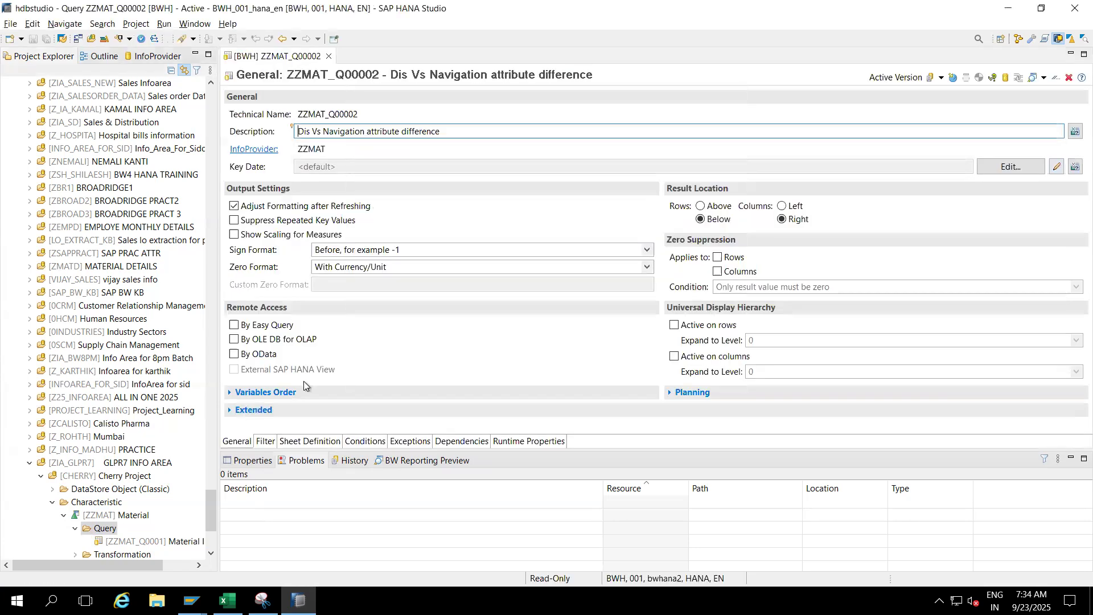
# - Put Number of Records in the columns and Material in the rows of the query's sheet definition
pyautogui.click(293, 441)
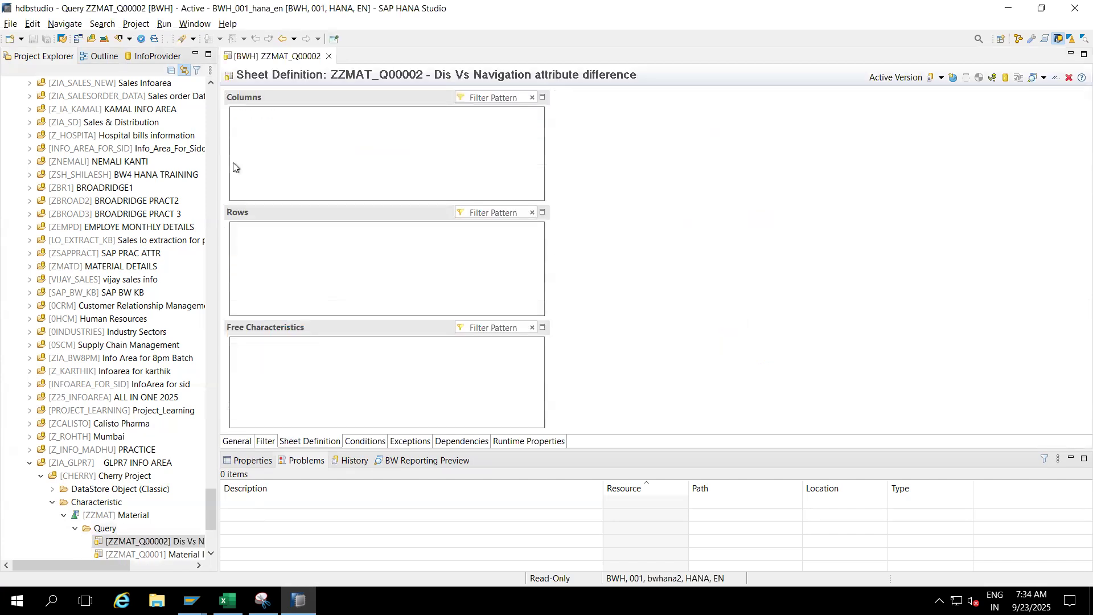
pyautogui.click(156, 56)
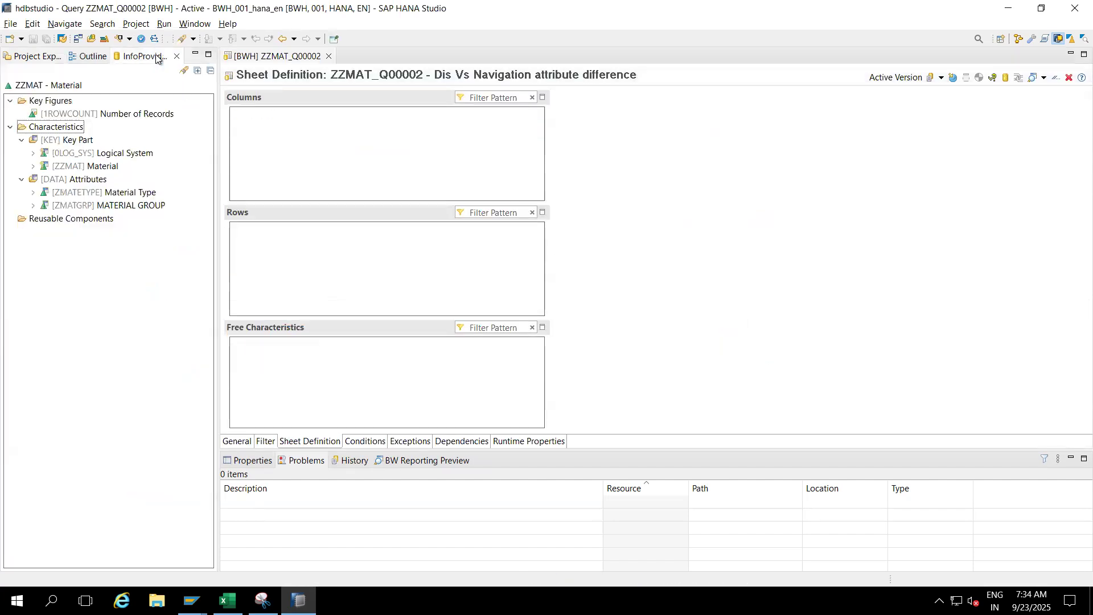
pyautogui.moveTo(83, 115); pyautogui.dragTo(322, 151)
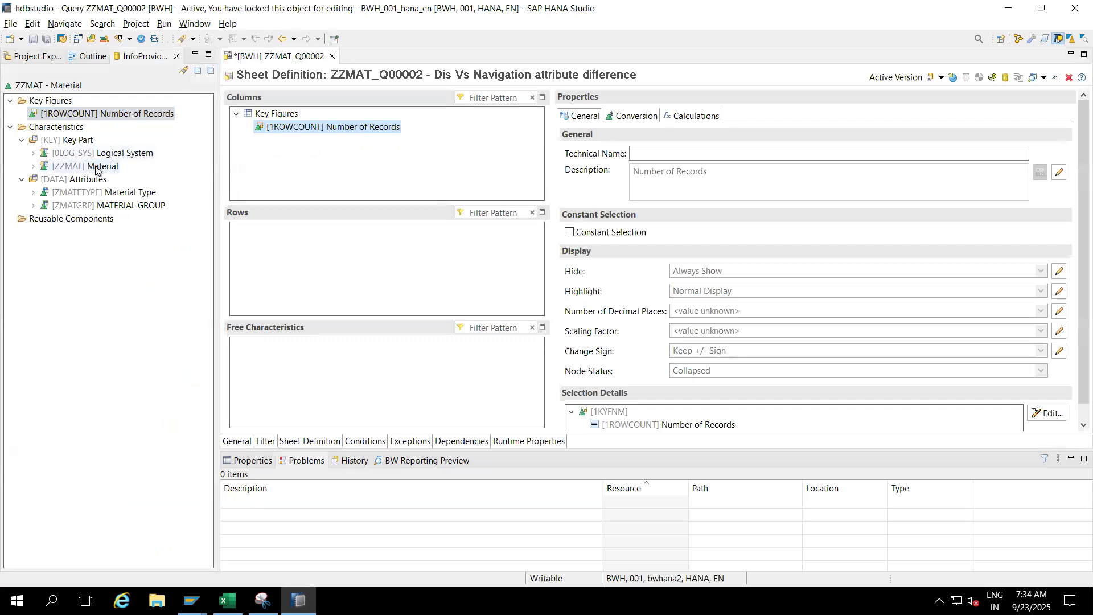
pyautogui.moveTo(95, 168); pyautogui.dragTo(340, 273)
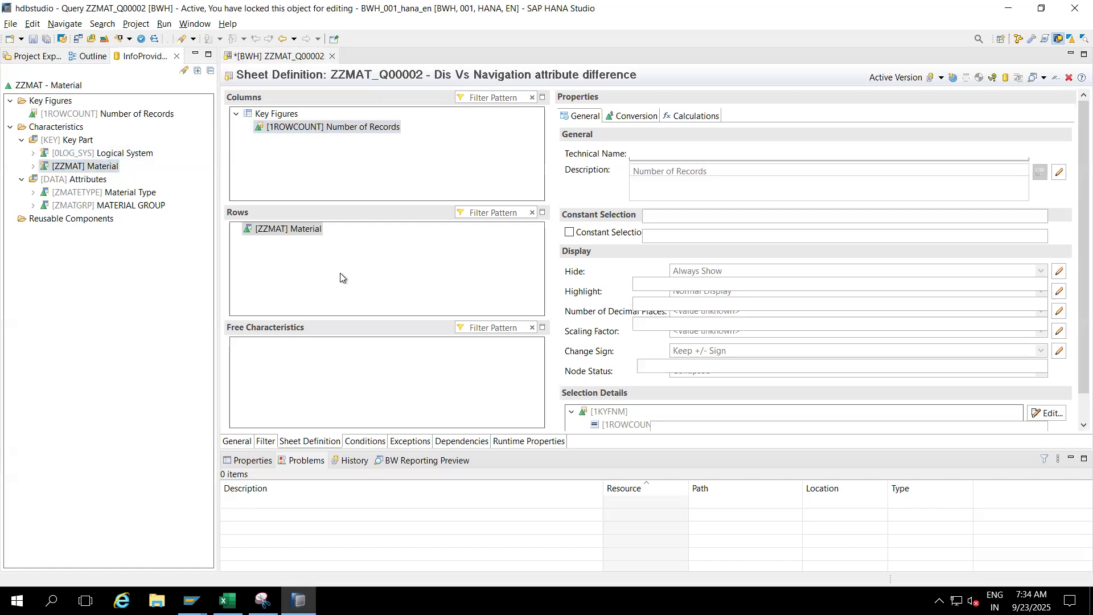
# - Add Material Type and MATERIAL GROUP as free characteristics and Logical System to the rows, and save the query
pyautogui.moveTo(130, 193); pyautogui.dragTo(276, 397)
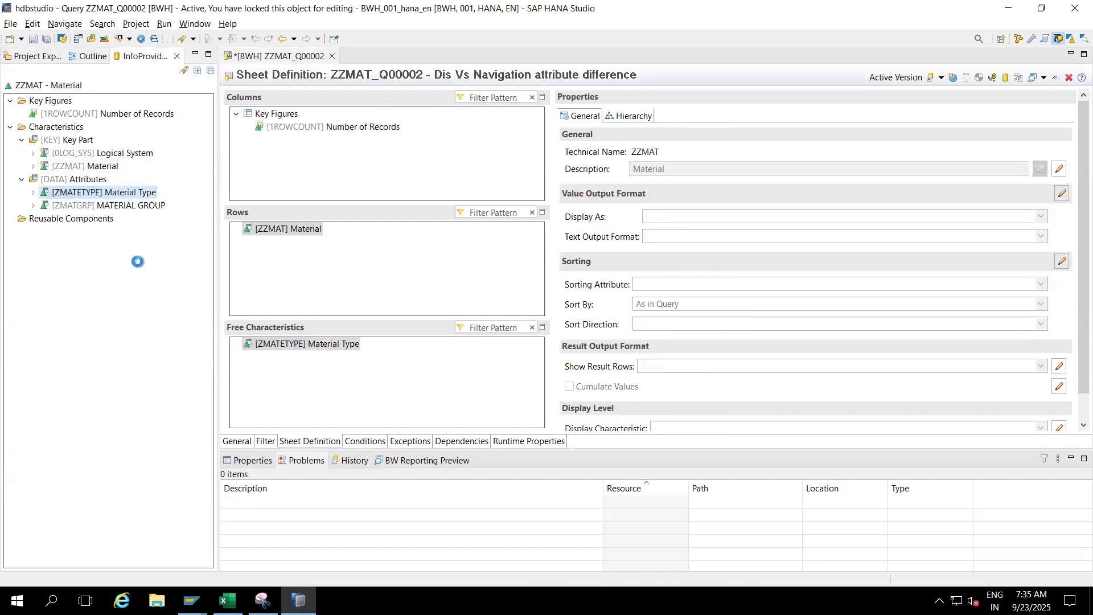
pyautogui.moveTo(119, 206); pyautogui.dragTo(305, 391)
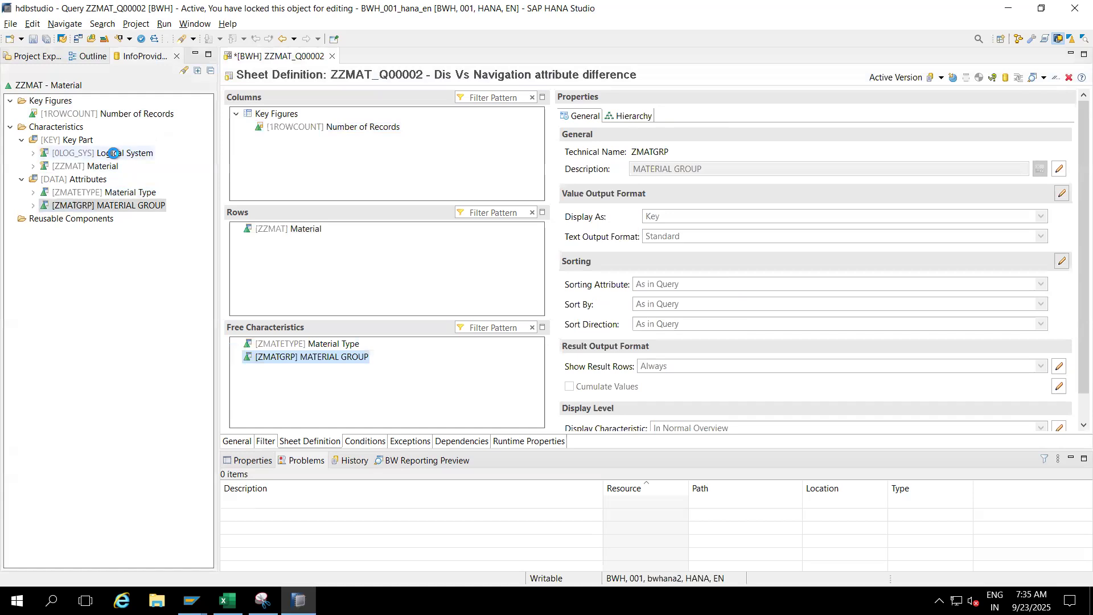
pyautogui.click(32, 153)
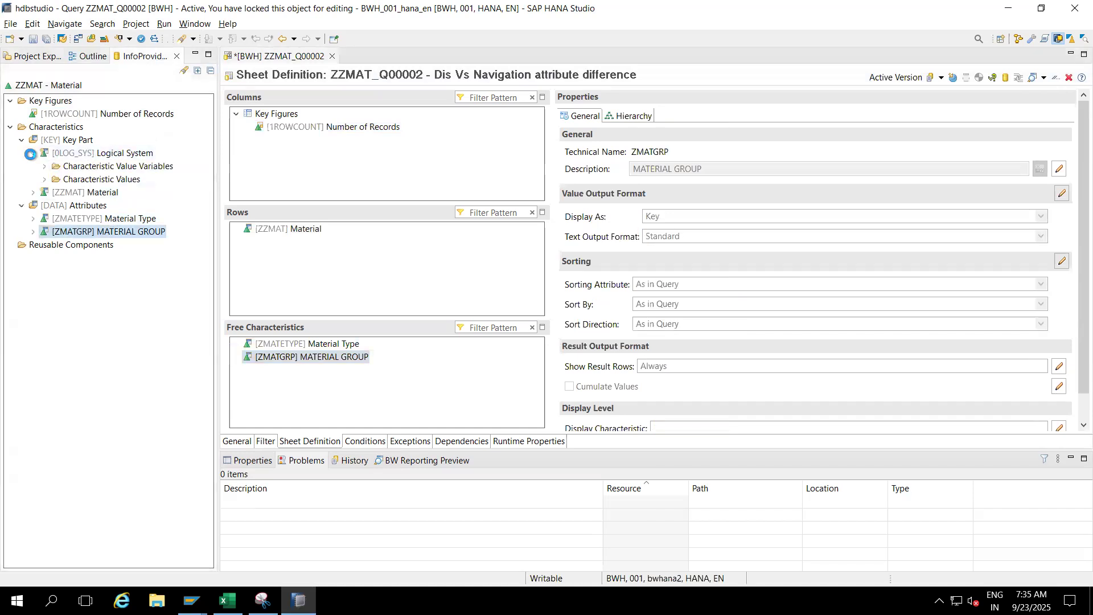
pyautogui.click(31, 153)
pyautogui.moveTo(85, 152); pyautogui.dragTo(319, 272)
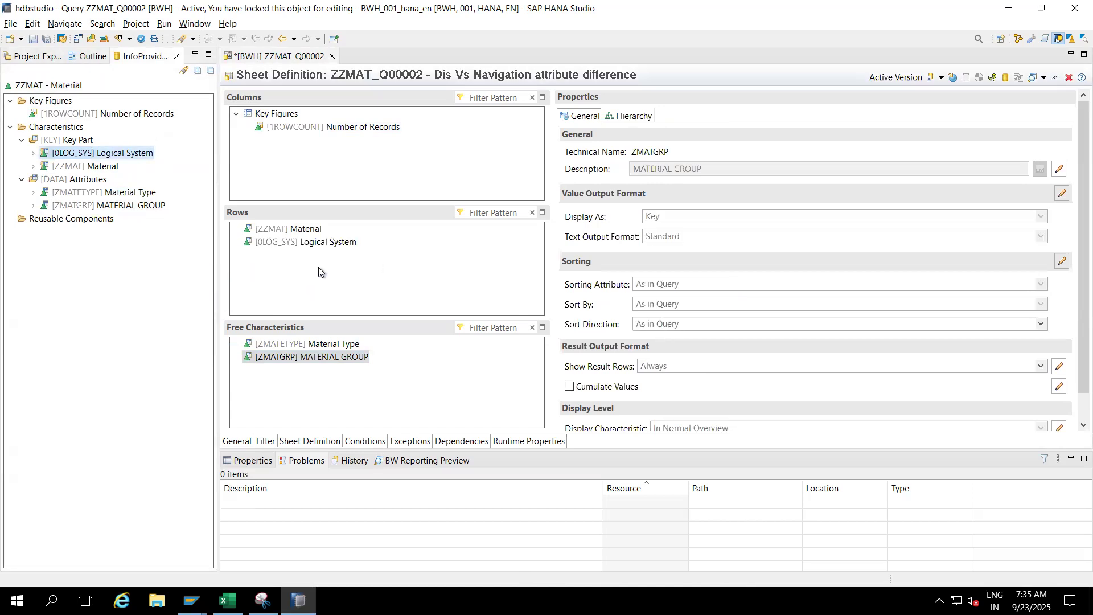
pyautogui.click(34, 43)
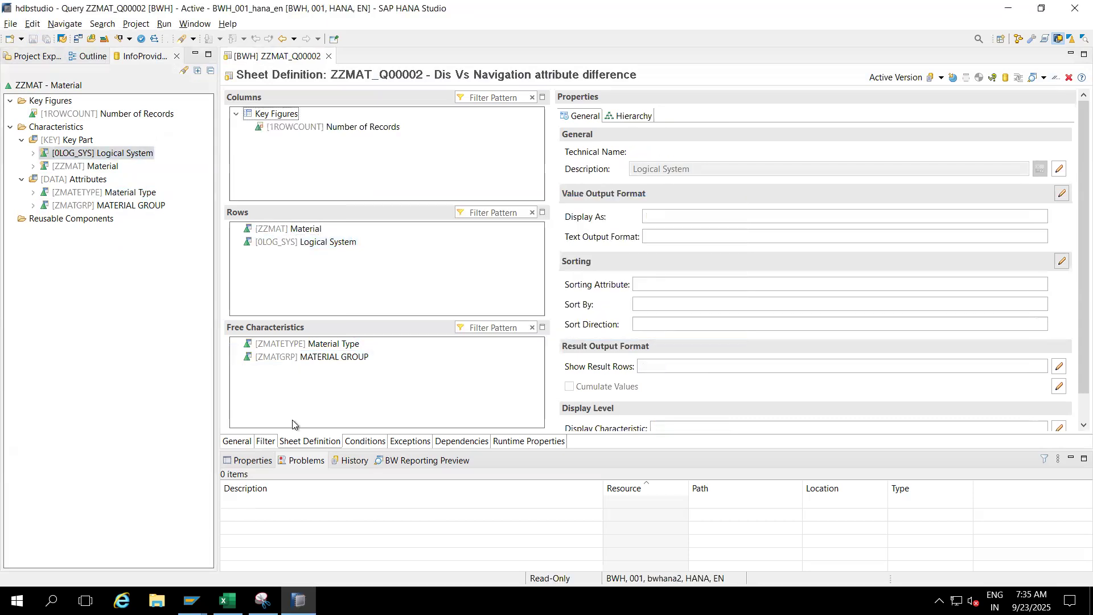
# - Copy the query's technical name ZZMAT_Q00002 and run /nrsrt in the SAP GUI session displaying table /BIC/PZZMAT
pyautogui.click(243, 445)
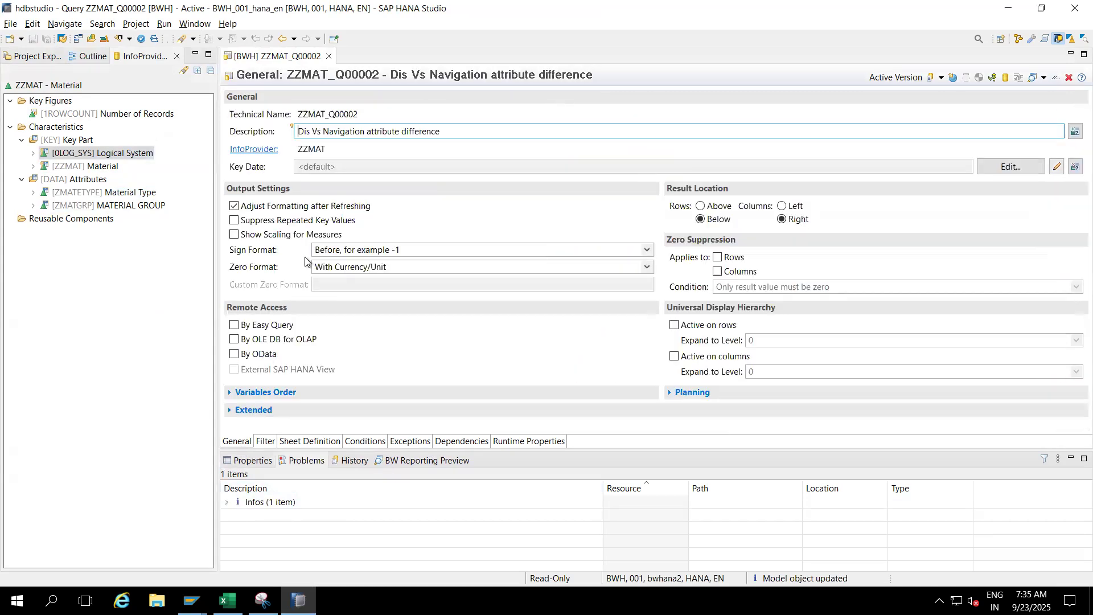
pyautogui.moveTo(366, 115); pyautogui.dragTo(295, 114)
pyautogui.hotkey('ctrl', 'c')
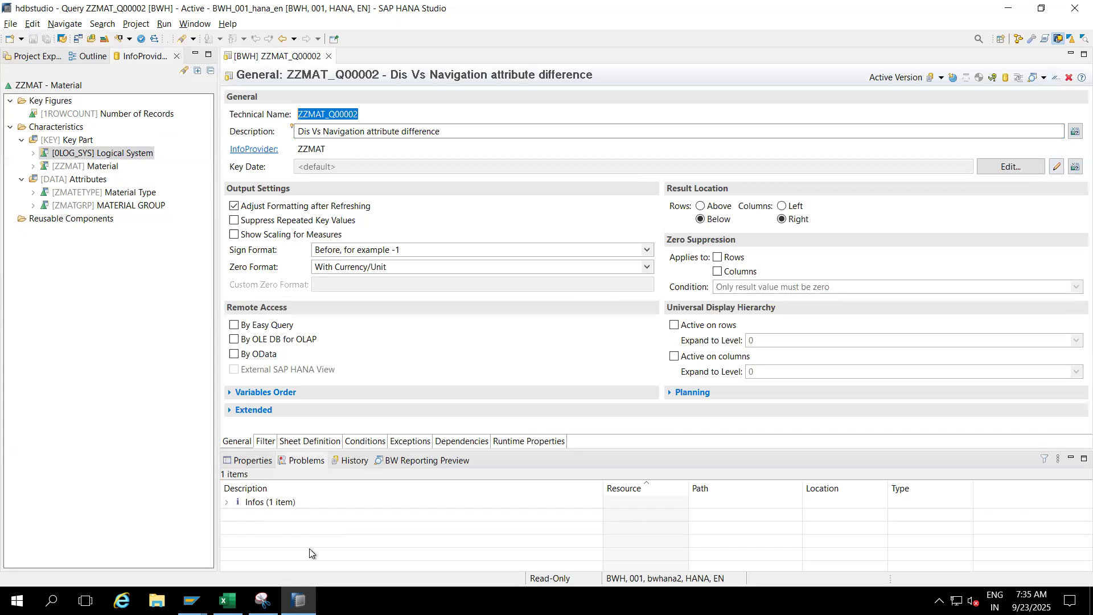
pyautogui.click(192, 600)
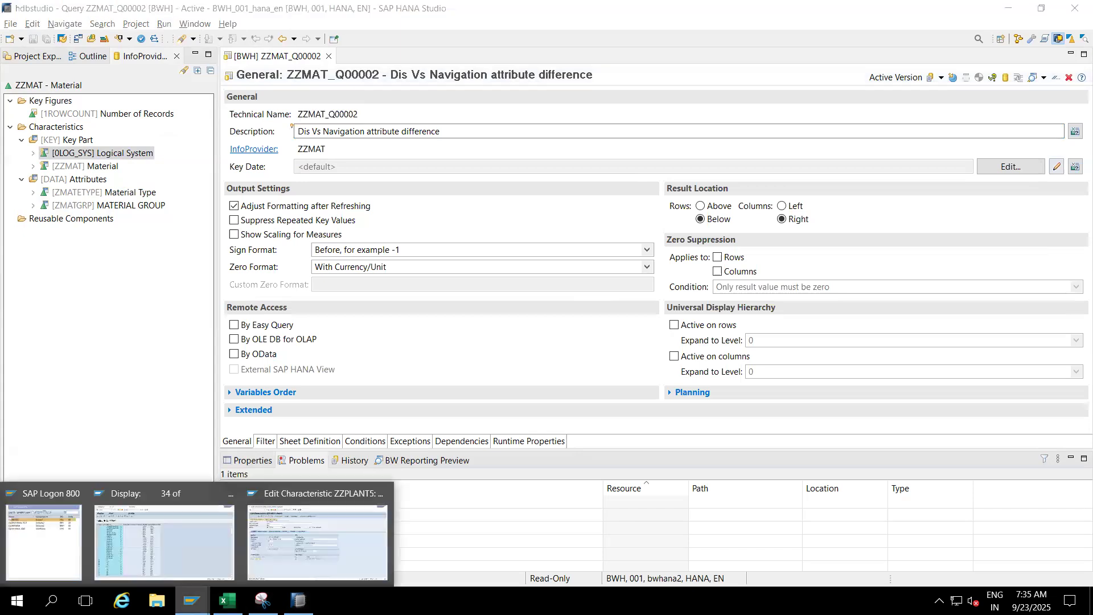
pyautogui.click(206, 538)
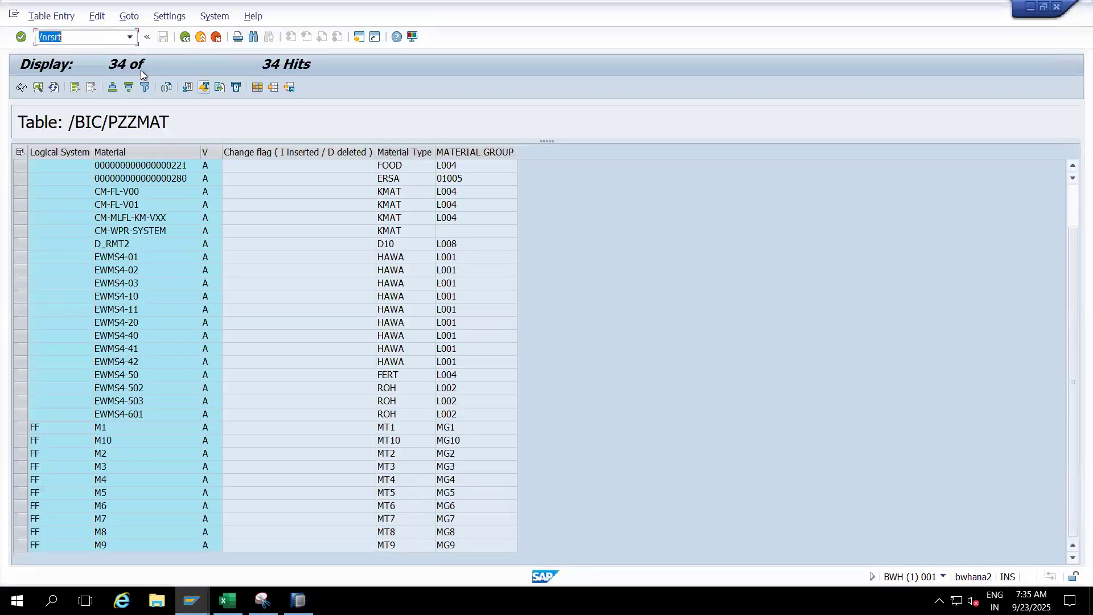
pyautogui.press('Return')
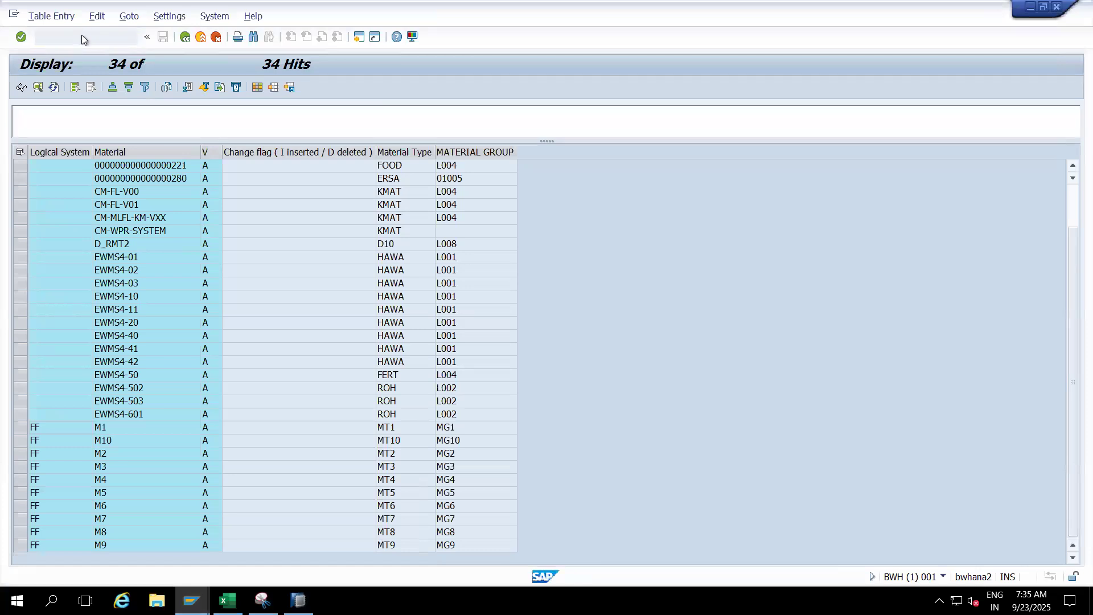
# - Execute query ZZMAT_Q00002 in the Query Monitor with HTML display, accepting the proposed calendar day variable
pyautogui.hotkey('ctrl', 'v')
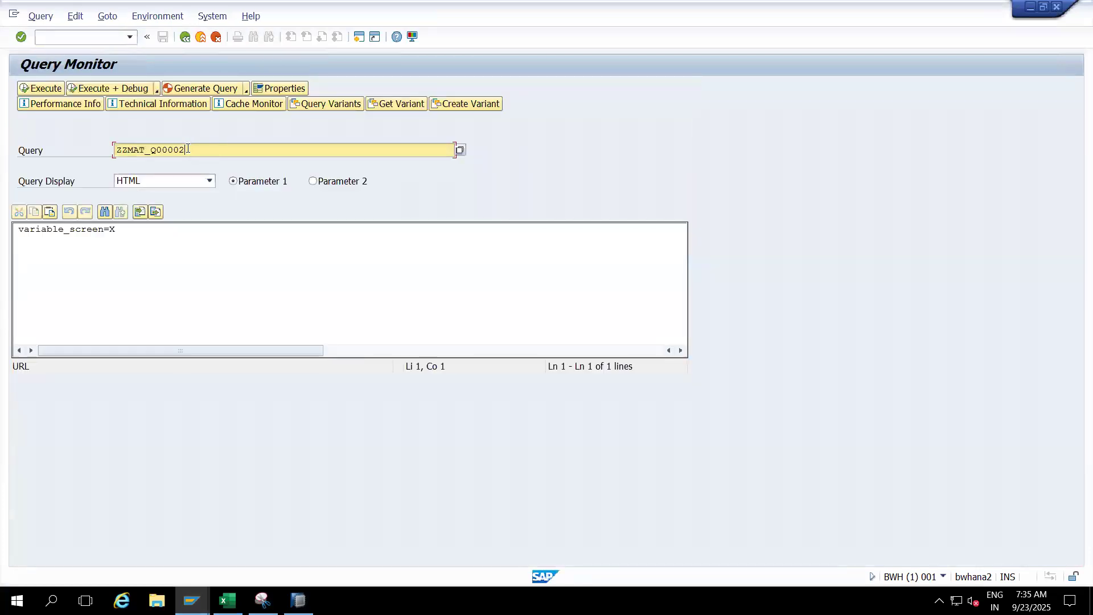
pyautogui.click(48, 89)
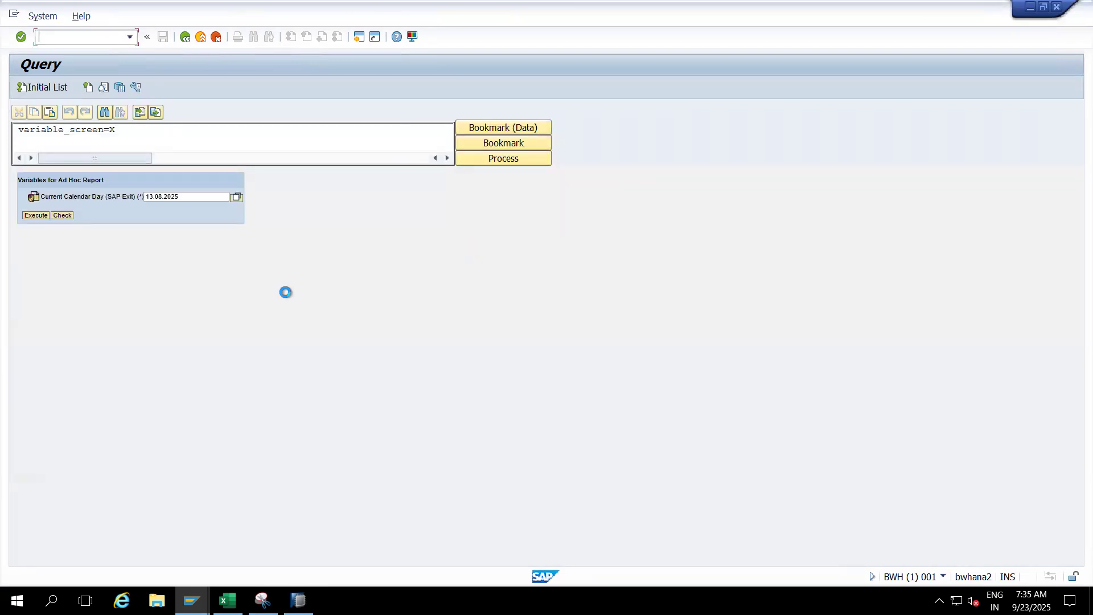
pyautogui.click(35, 216)
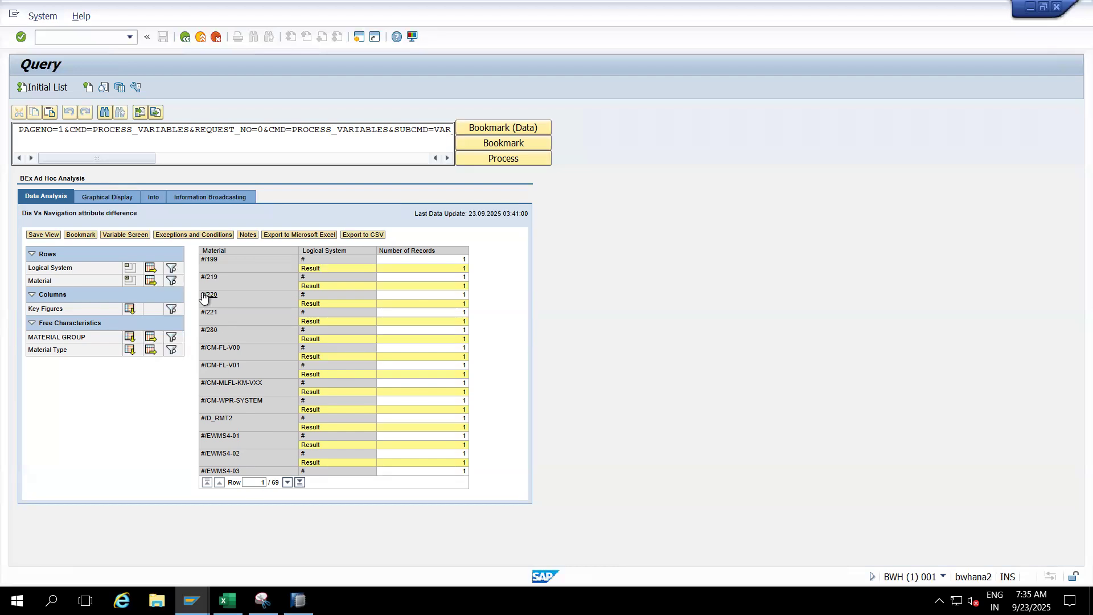
# - Page through the materials in the query result and remove Logical System from the rows drilldown
pyautogui.click(287, 483)
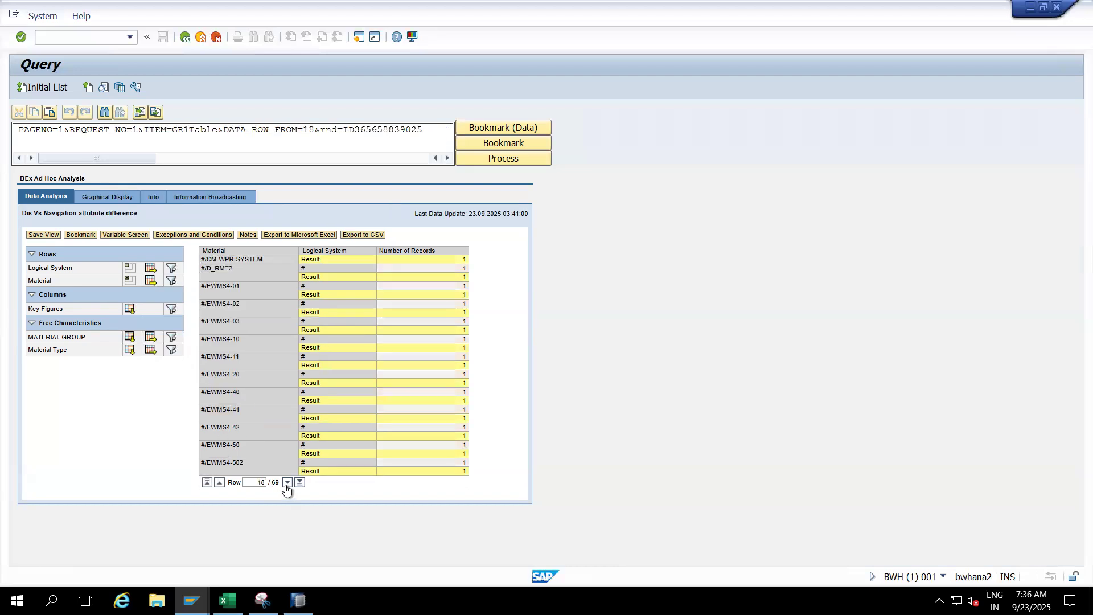
pyautogui.click(287, 483)
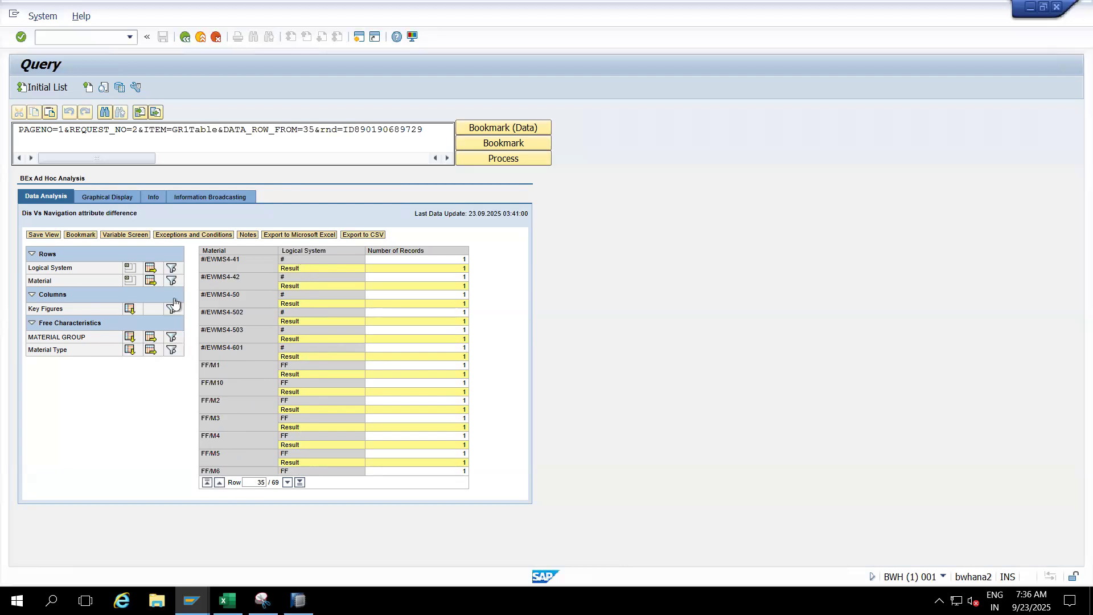
pyautogui.click(130, 269)
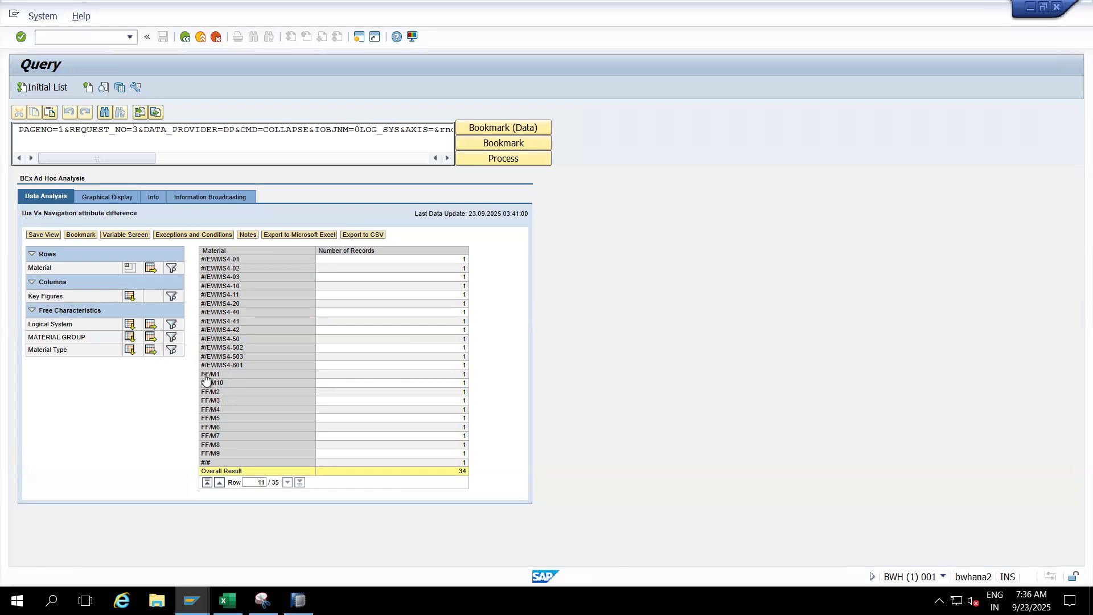
# - Add Material Type to the rows drilldown of the query result and page through to the last materials
pyautogui.click(129, 351)
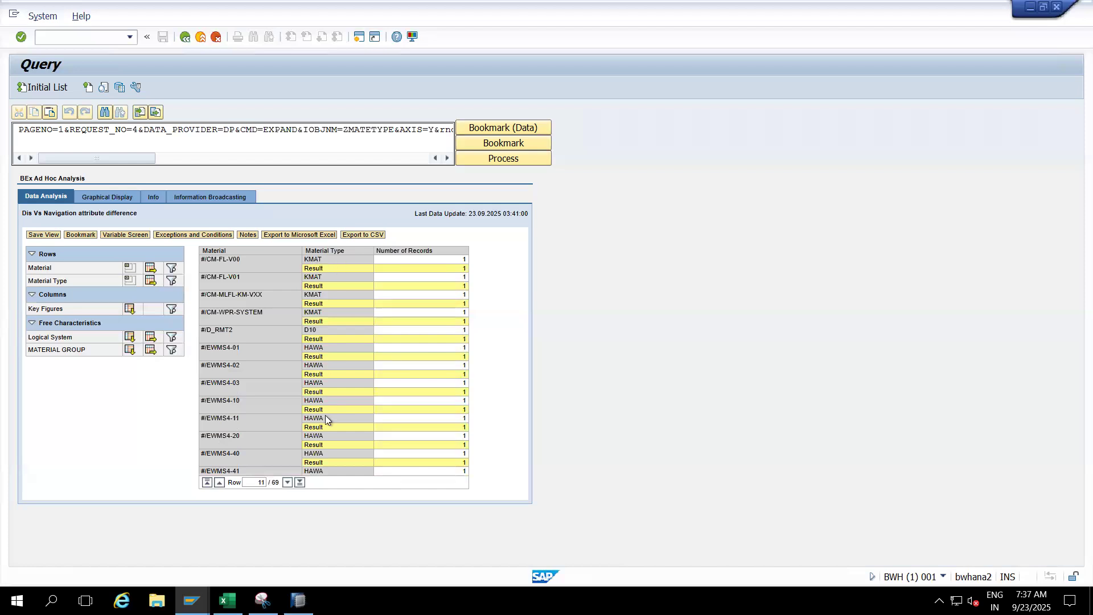
pyautogui.click(287, 483)
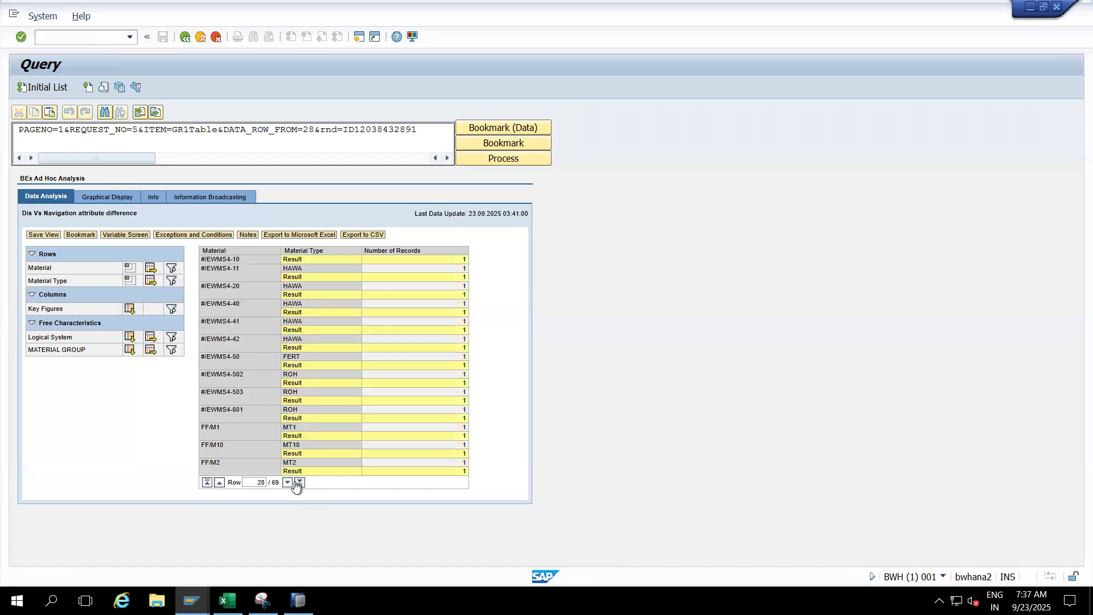
pyautogui.click(287, 483)
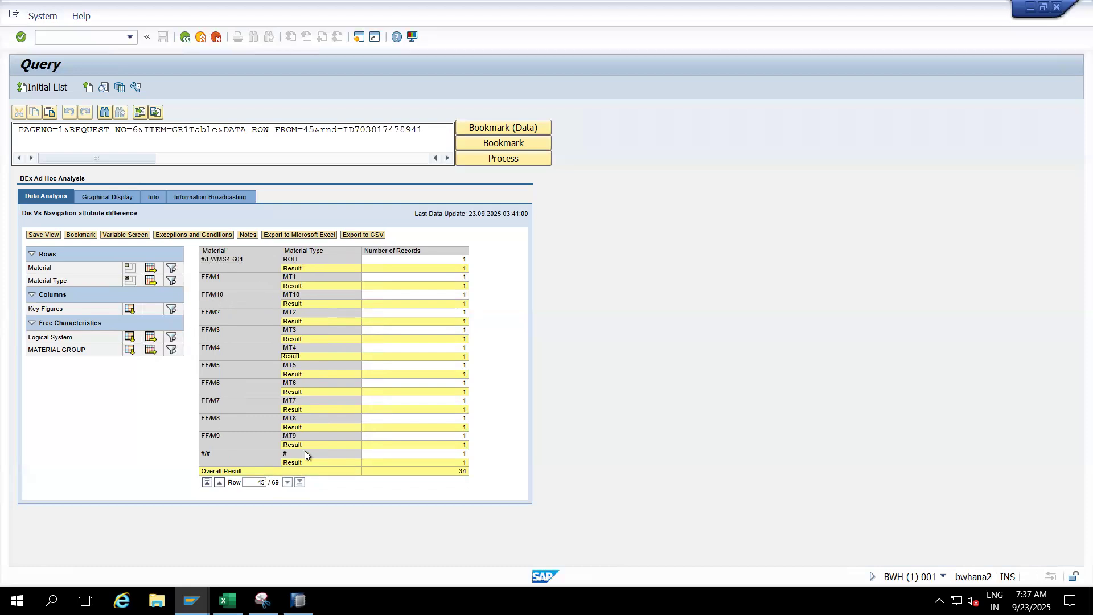
# - Add MATERIAL GROUP to the rows drilldown, go to the last rows, and remove Material from the drilldown
pyautogui.click(130, 351)
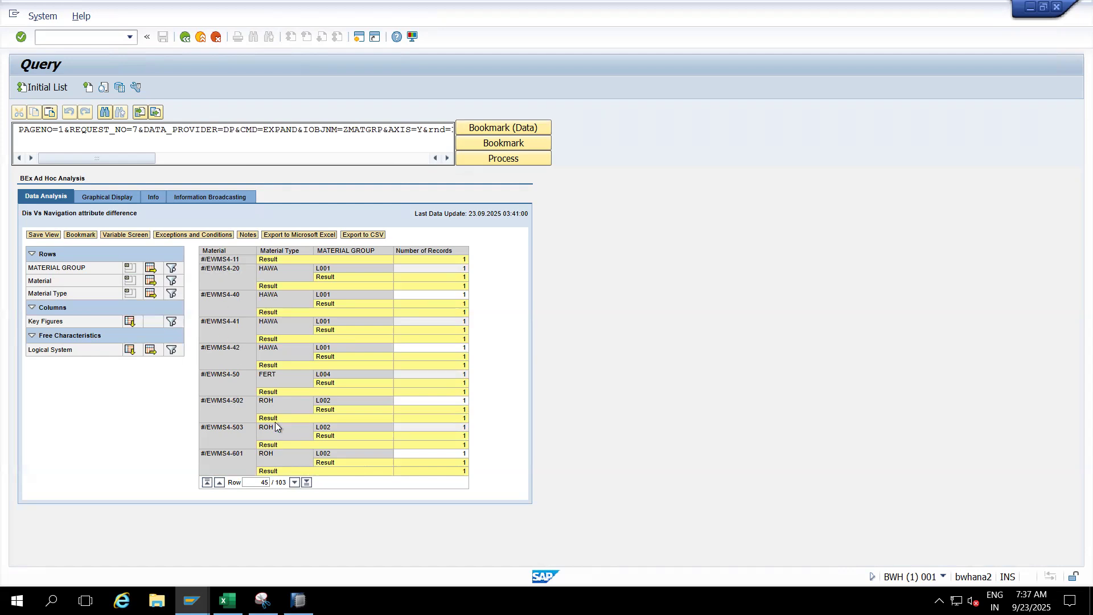
pyautogui.click(306, 482)
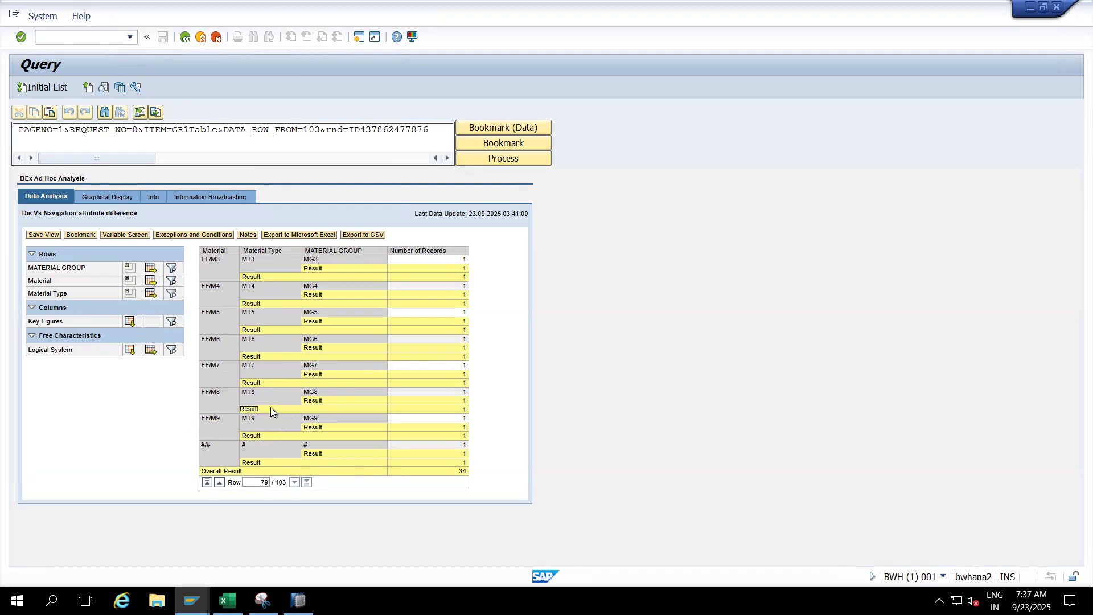
pyautogui.click(210, 252)
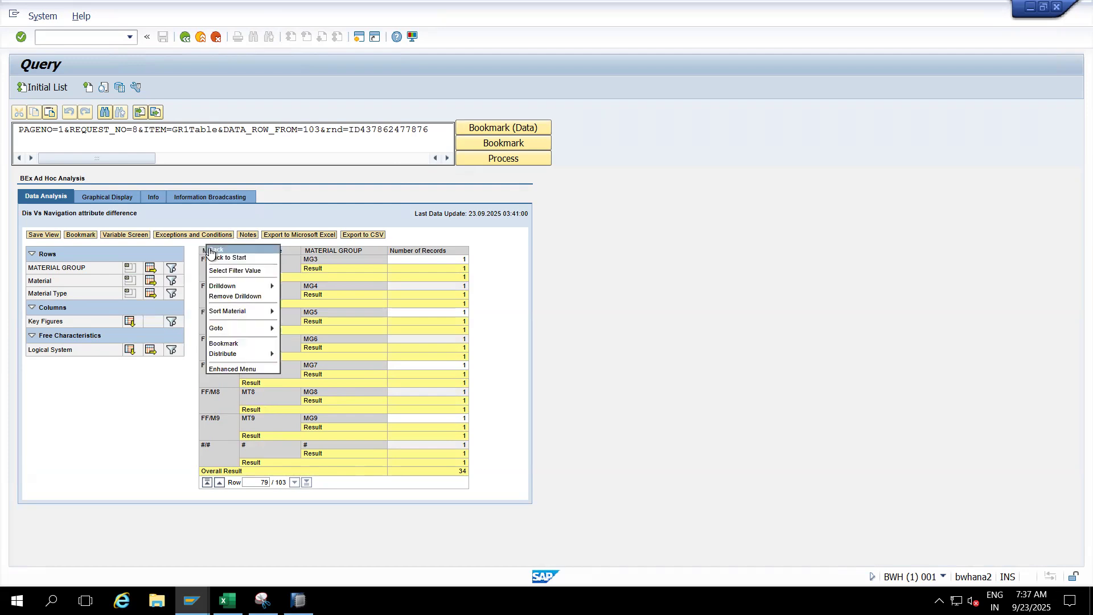
pyautogui.click(232, 297)
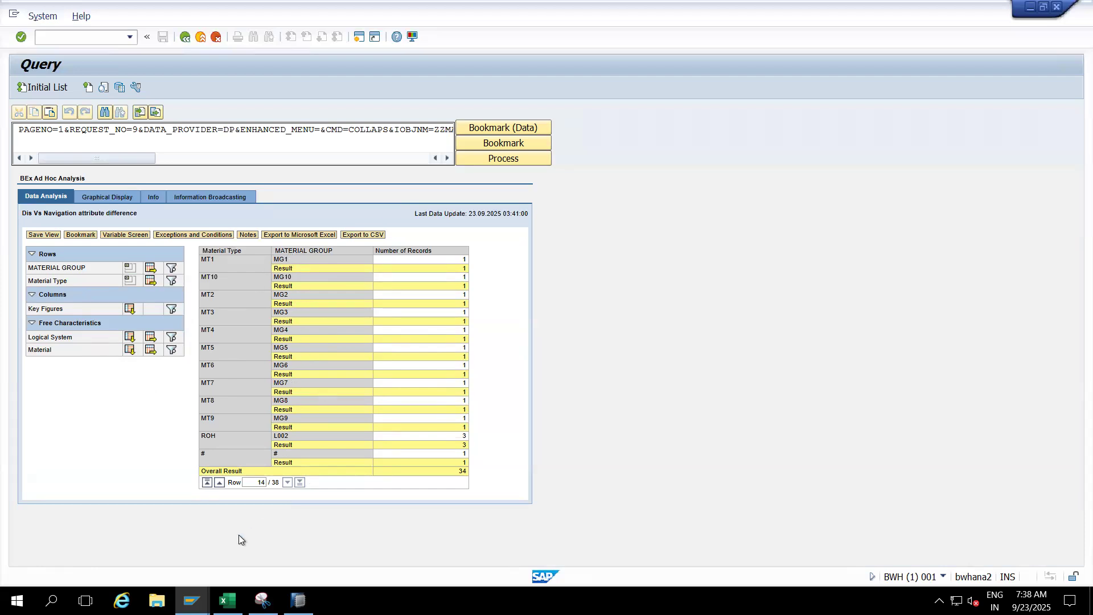
# - Switch to SAP HANA Studio, expand Material's attributes in the InfoProvider tree, and open the sheet definition of ZZMAT_Q00002
pyautogui.click(298, 601)
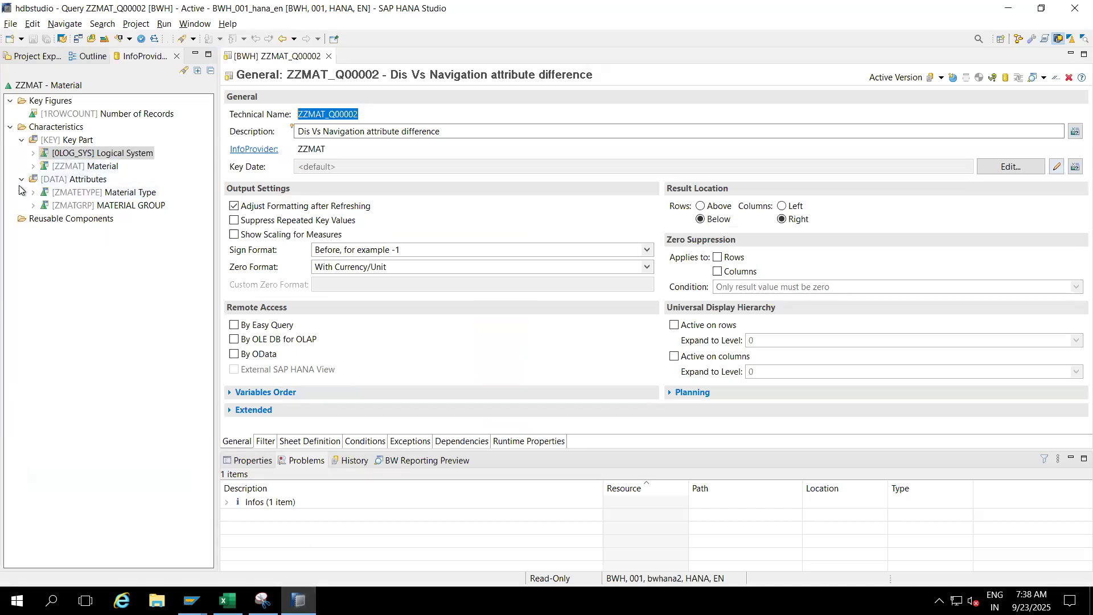
pyautogui.click(33, 166)
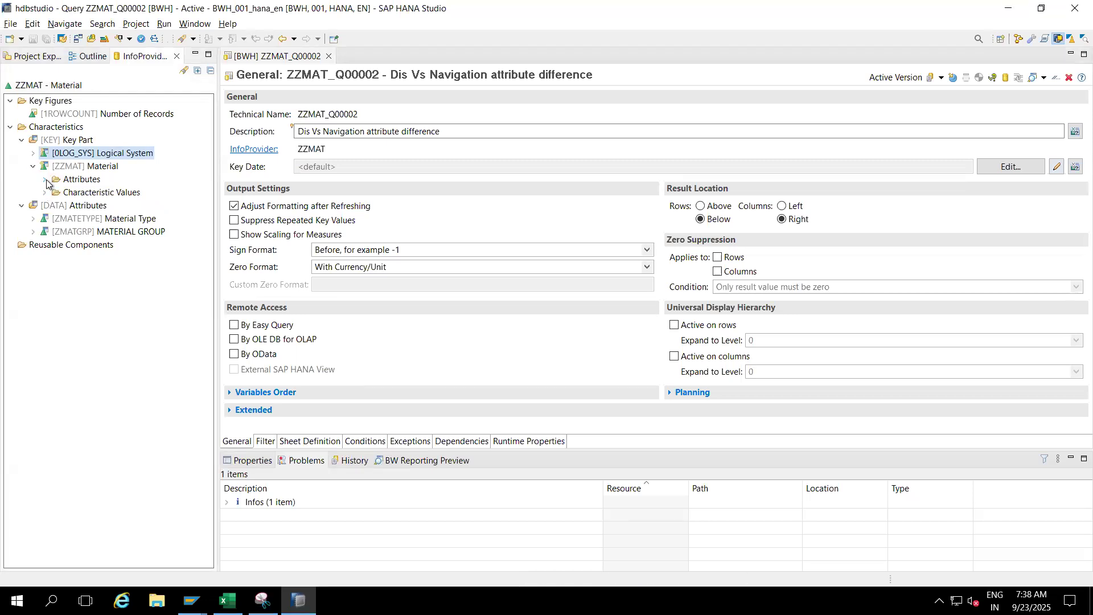
pyautogui.click(44, 180)
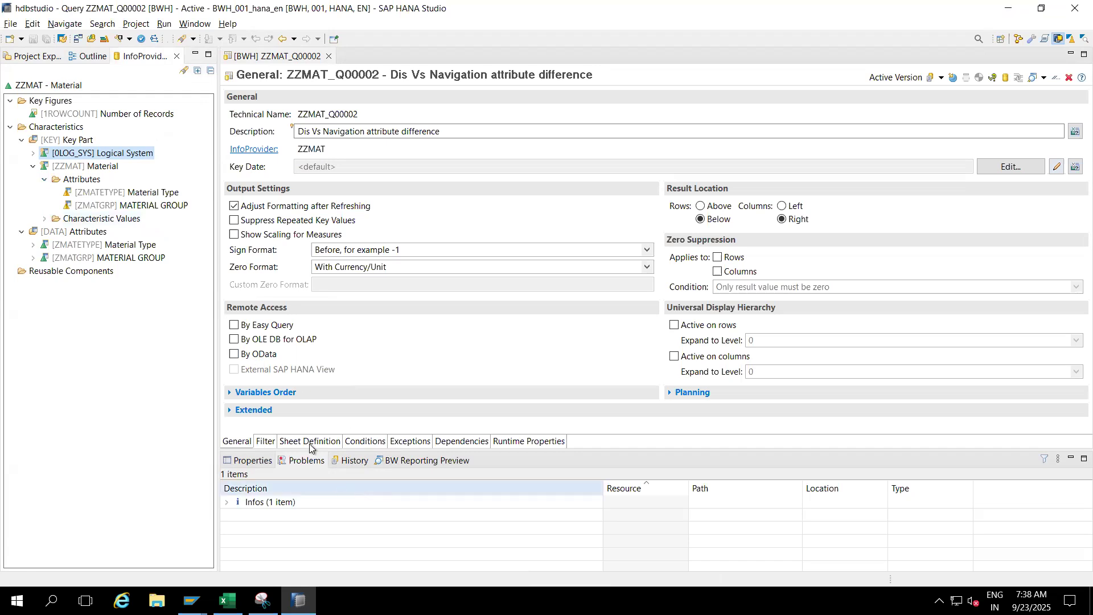
pyautogui.click(302, 442)
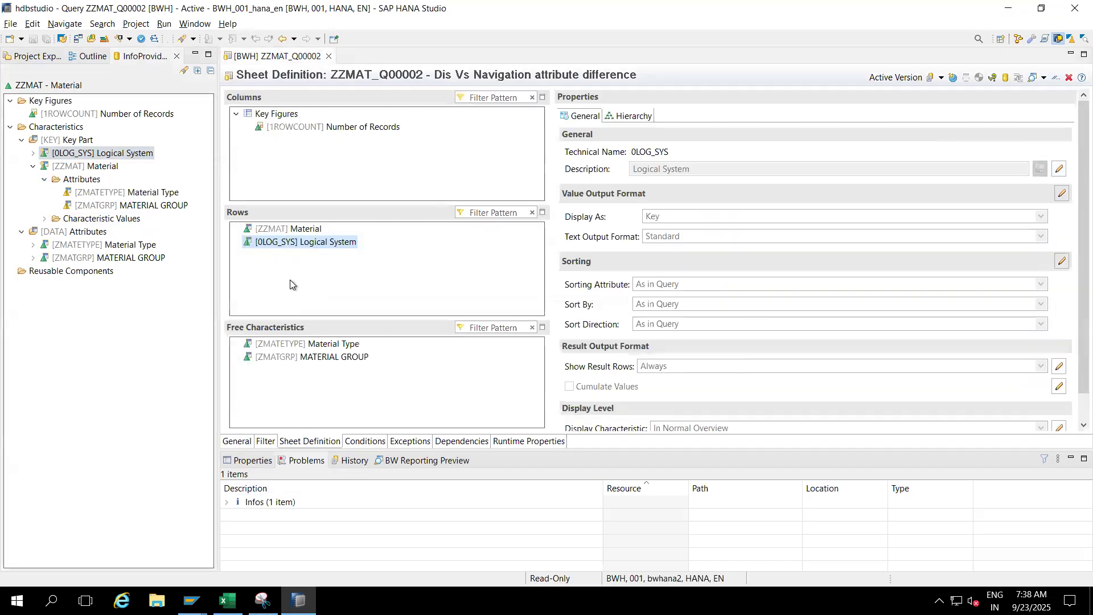
# - Remove Material Type from the query's free characteristics
pyautogui.click(301, 346)
pyautogui.moveTo(301, 344); pyautogui.dragTo(163, 341)
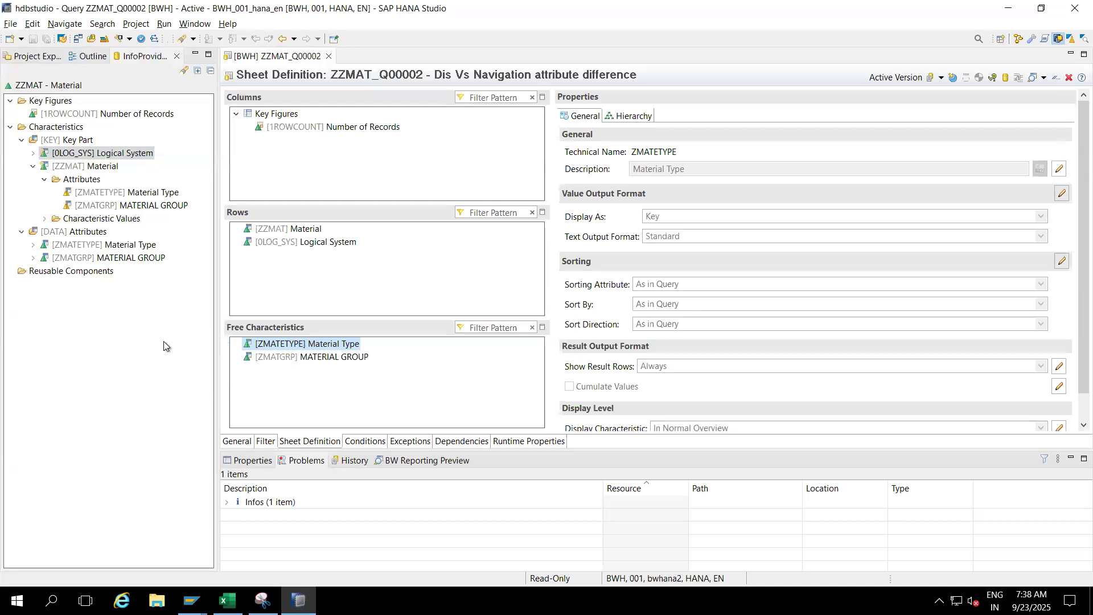
pyautogui.rightClick(275, 345)
pyautogui.click(310, 401)
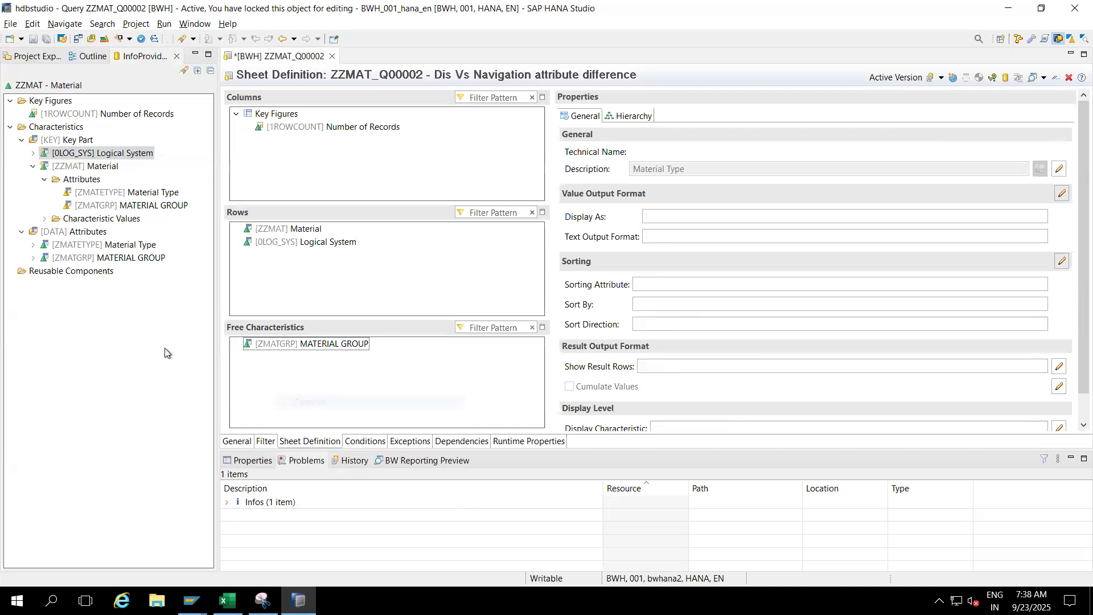
# - Add the display attribute Material Type (ZMATETYPE) under Material in the rows and save the query
pyautogui.click(124, 192)
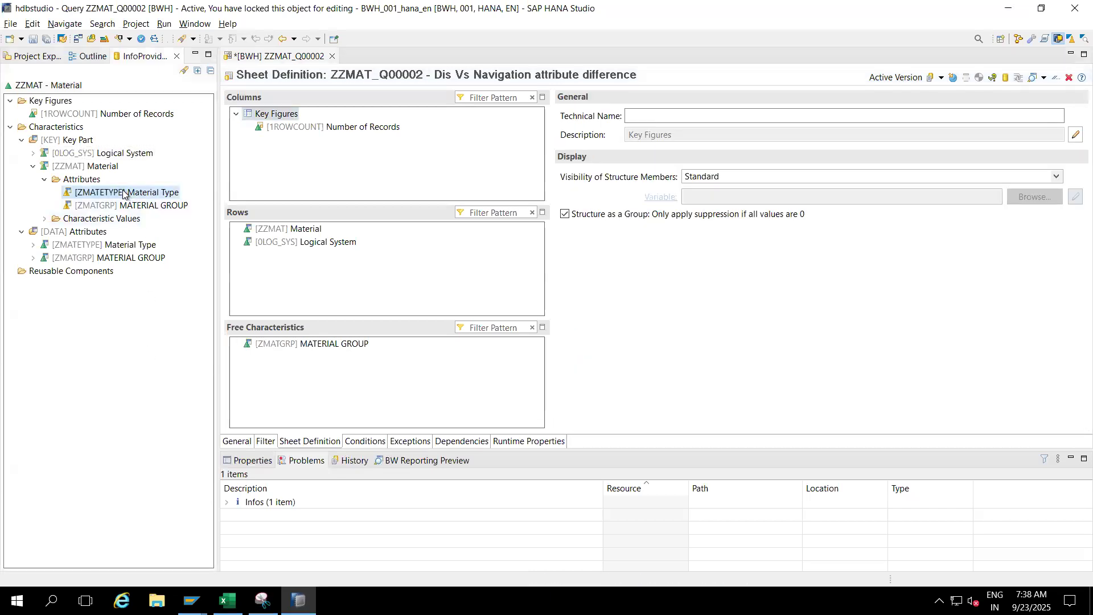
pyautogui.moveTo(124, 193); pyautogui.dragTo(364, 268)
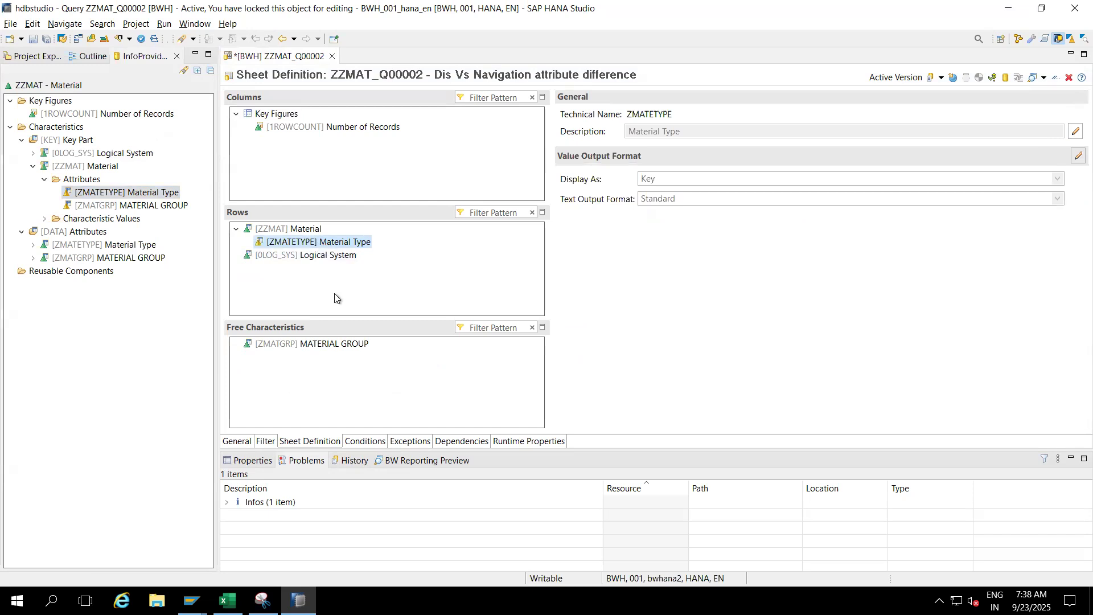
pyautogui.click(33, 40)
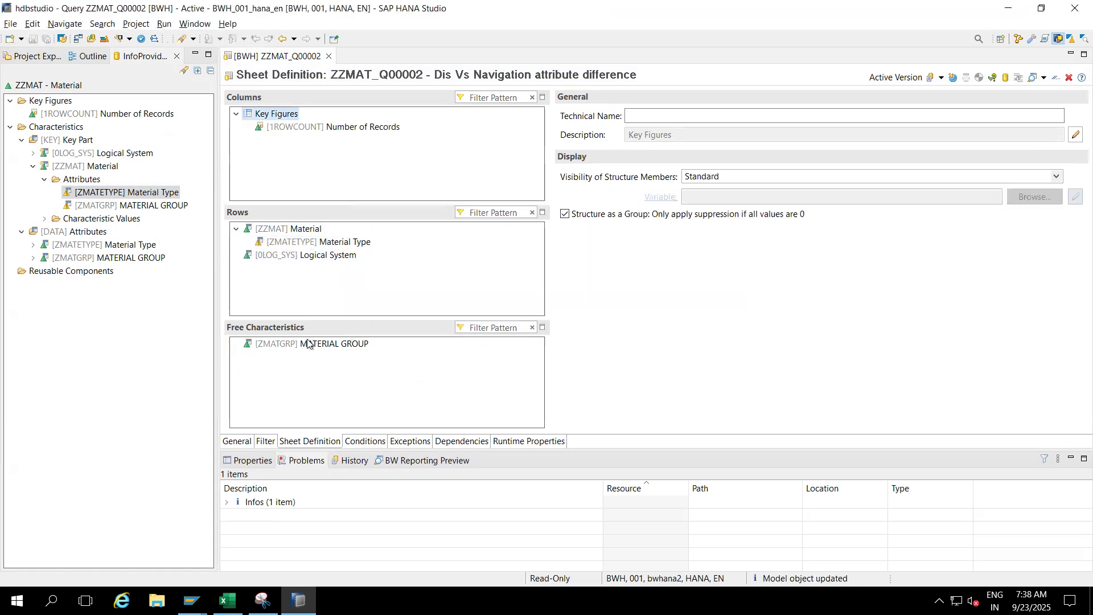
# - Return to the Query Monitor in SAP GUI and execute ZZMAT_Q00002 again
pyautogui.moveTo(191, 600)
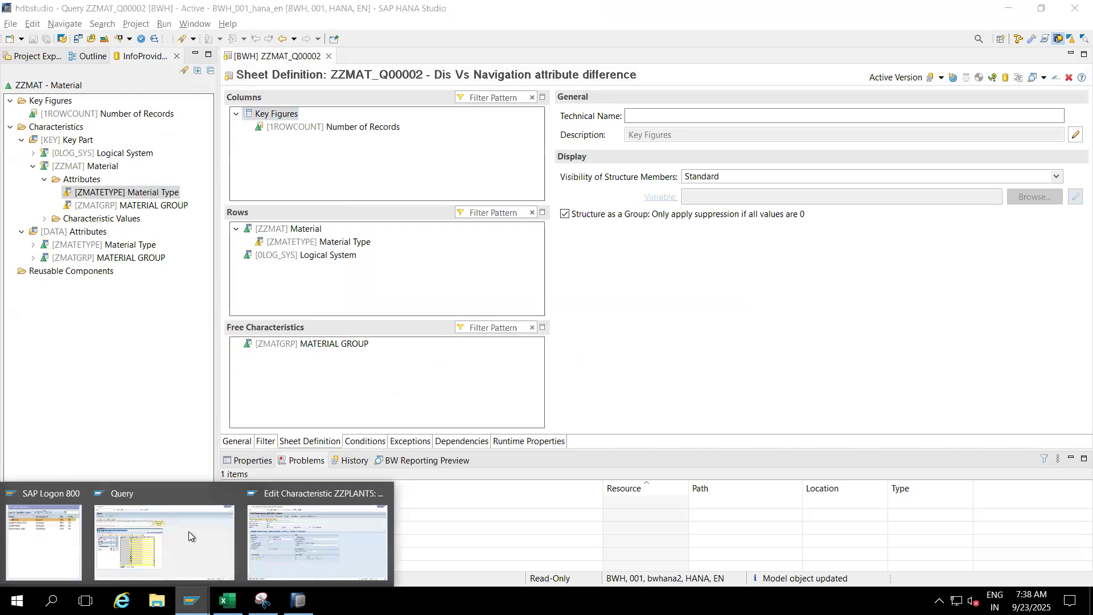
pyautogui.click(180, 528)
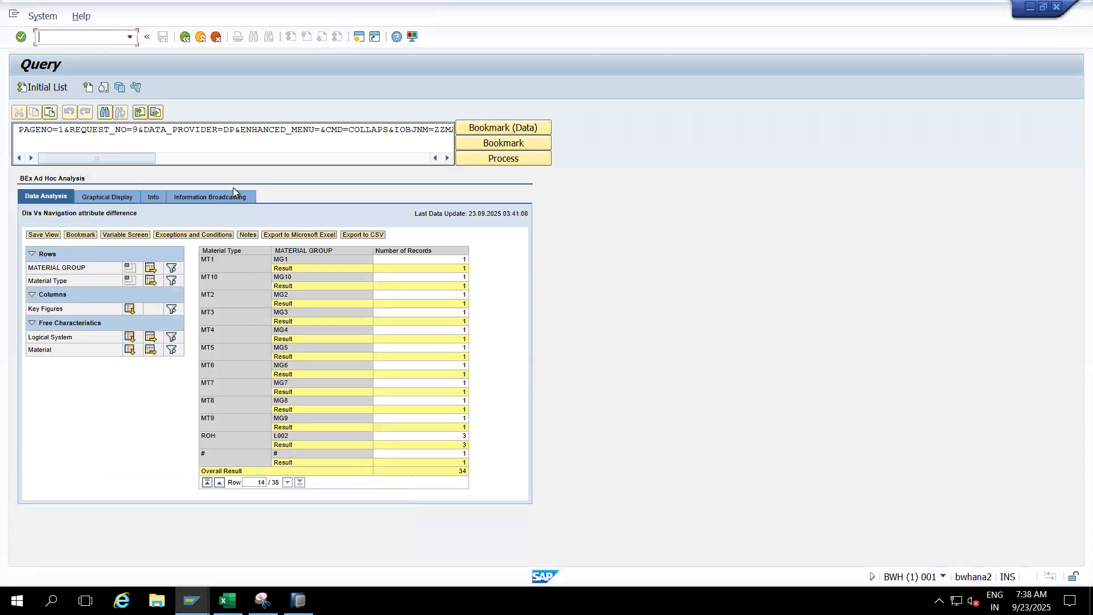
pyautogui.click(200, 38)
pyautogui.click(45, 87)
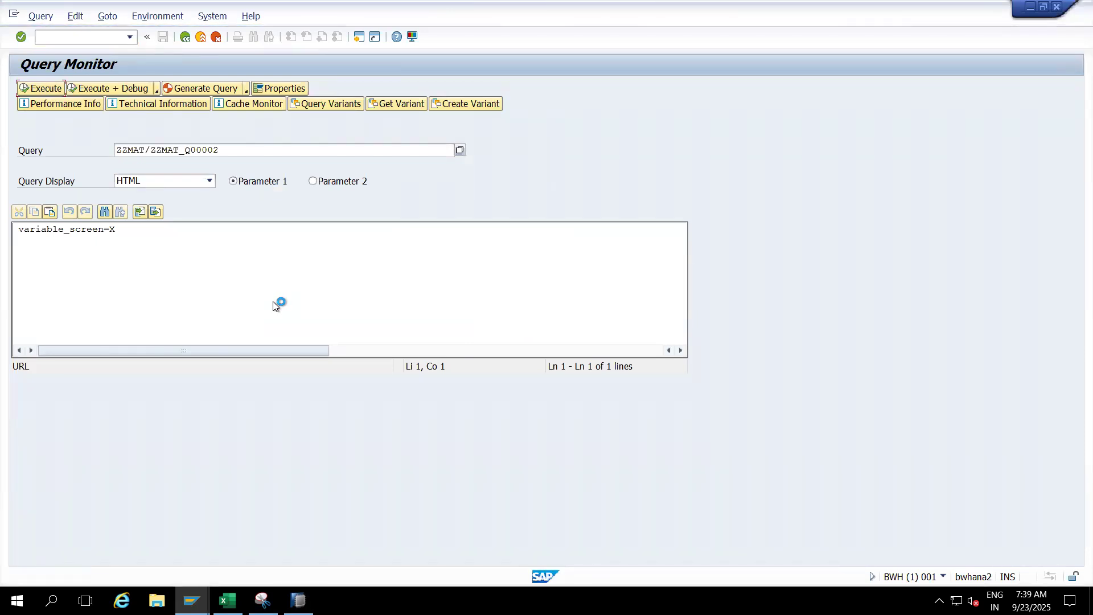
# - In SAP HANA Studio, enable custom sorting for Logical System, set its result rows to Never, and save the query
pyautogui.click(298, 600)
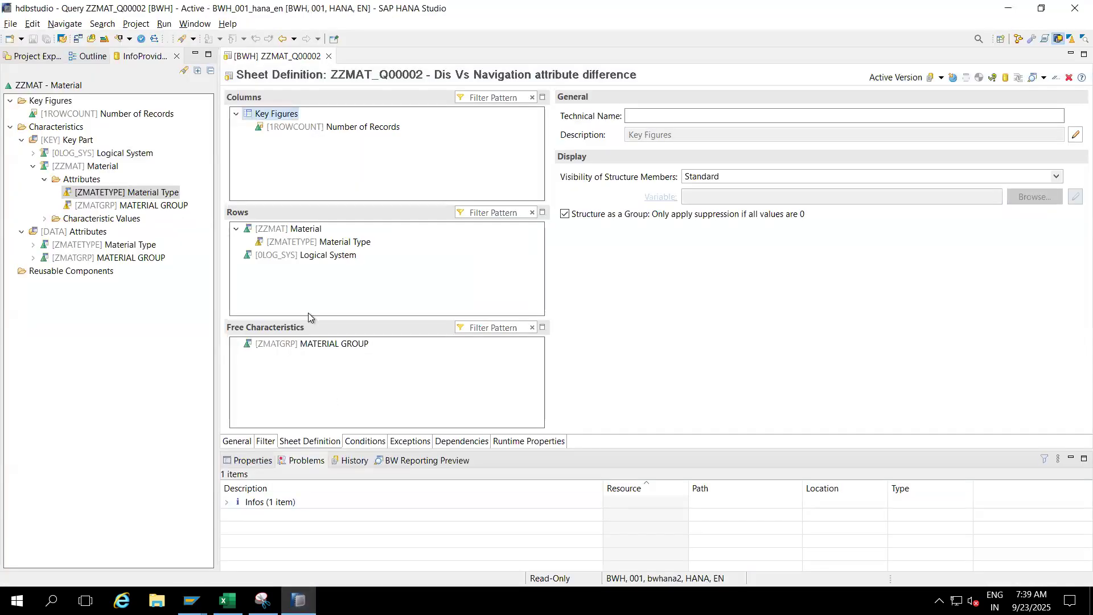
pyautogui.click(297, 258)
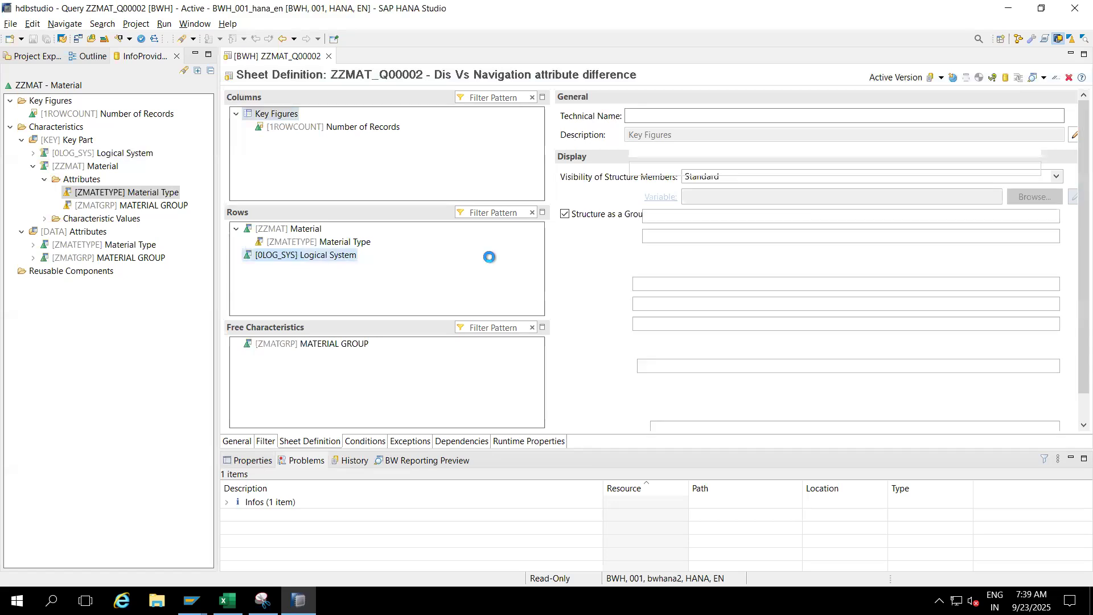
pyautogui.click(1062, 260)
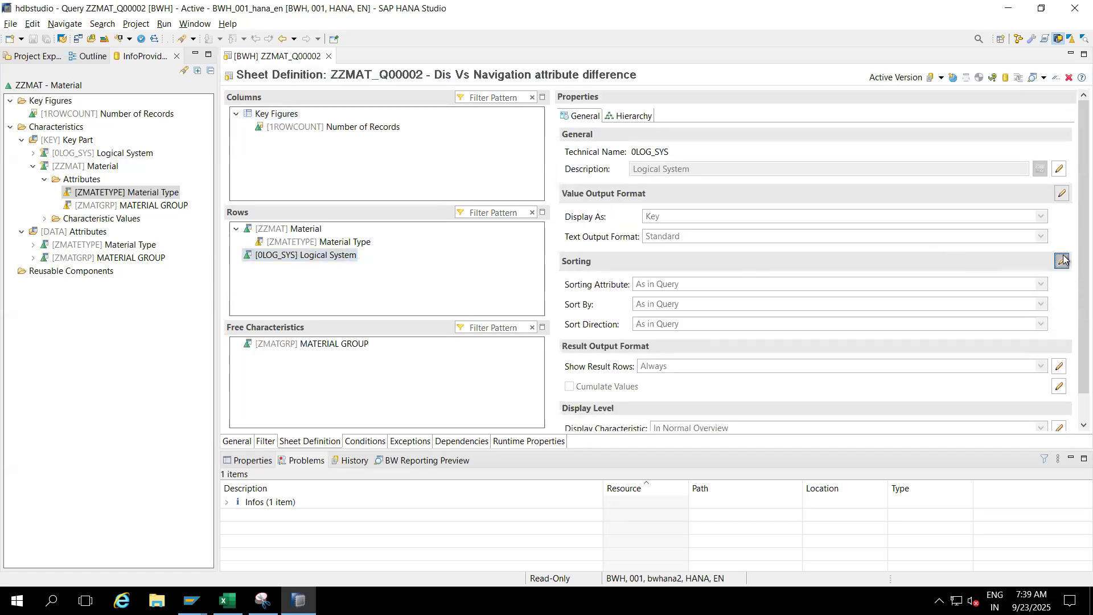
pyautogui.click(1059, 367)
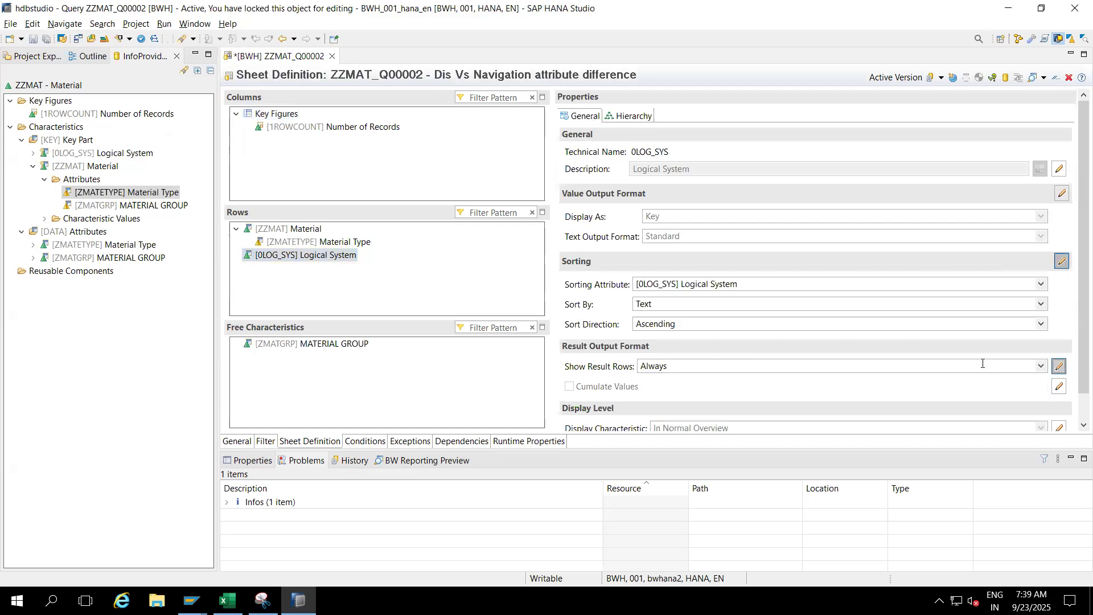
pyautogui.click(981, 366)
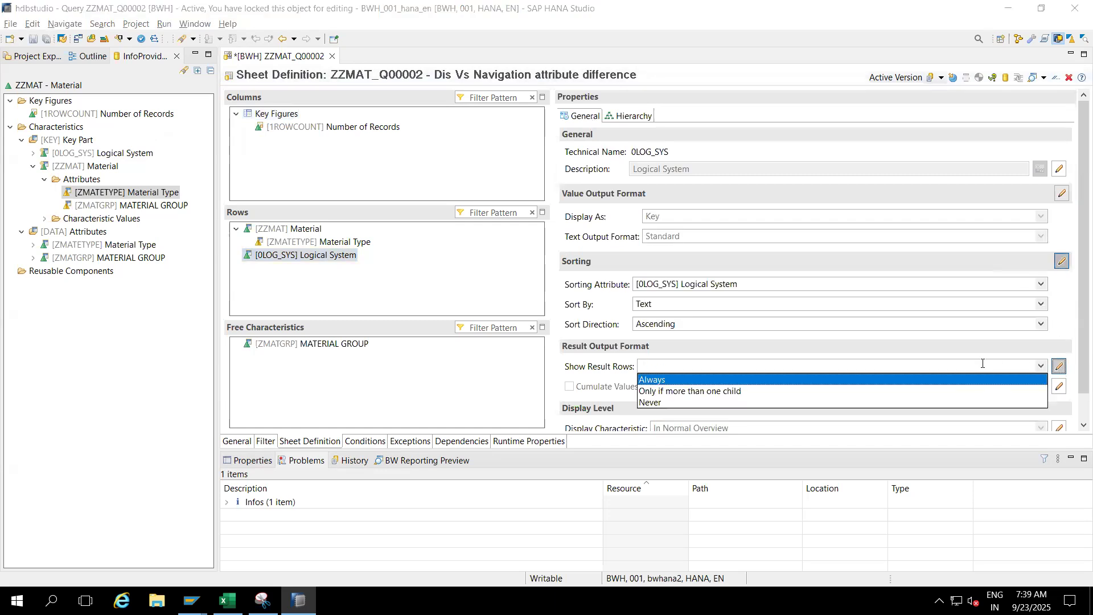
pyautogui.click(654, 402)
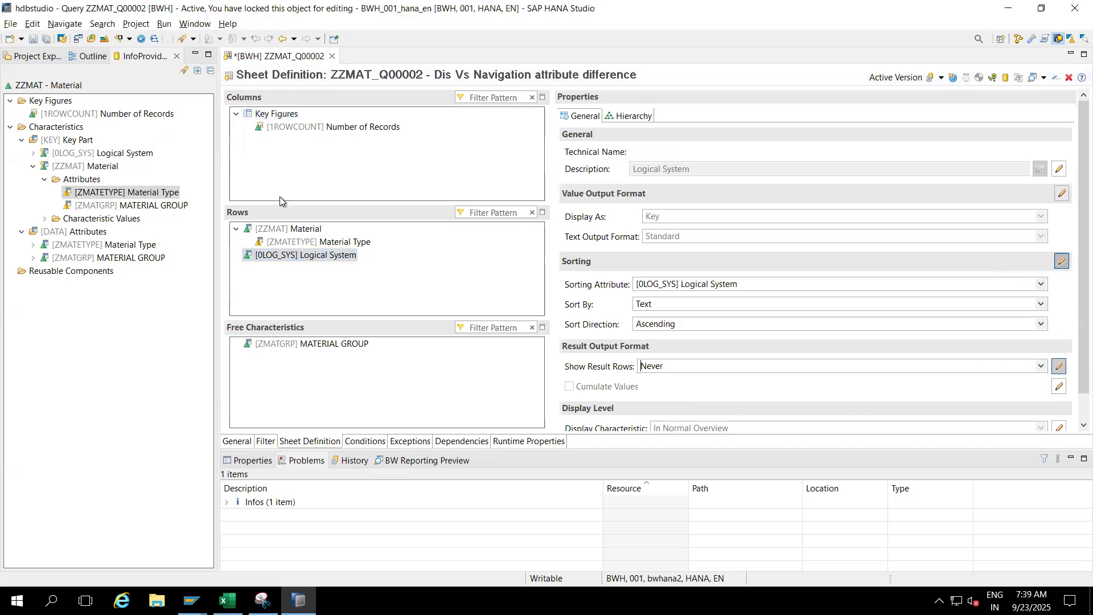
pyautogui.click(33, 39)
# - Switch to SAP GUI, accept the query's variable screen, go to the last result rows, and remove Material from the drilldown
pyautogui.hotkey('alt', 'Tab')
pyautogui.click(42, 218)
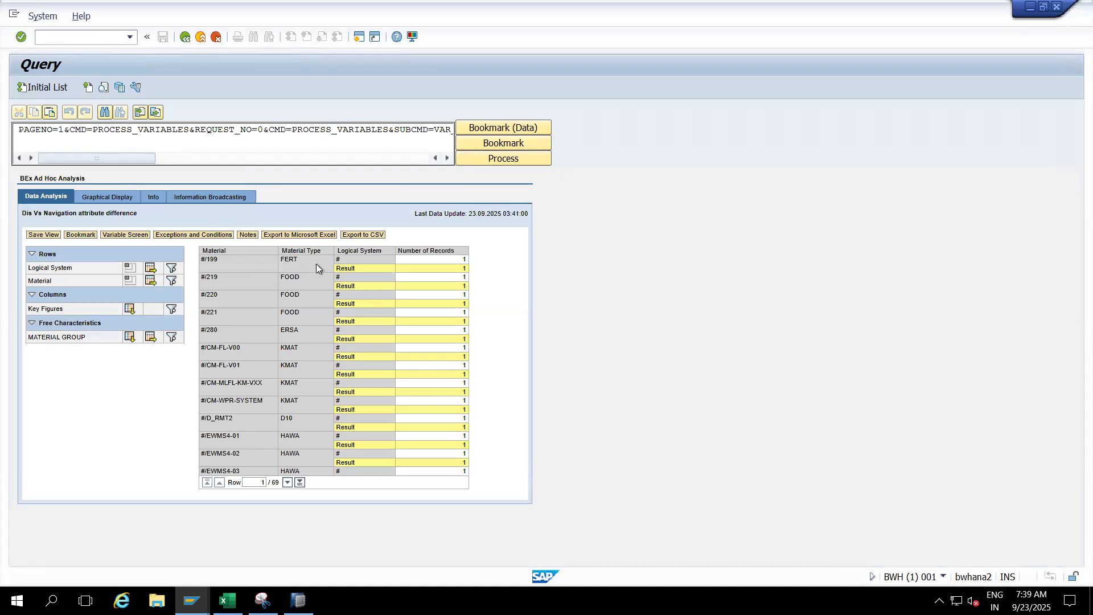
pyautogui.click(300, 483)
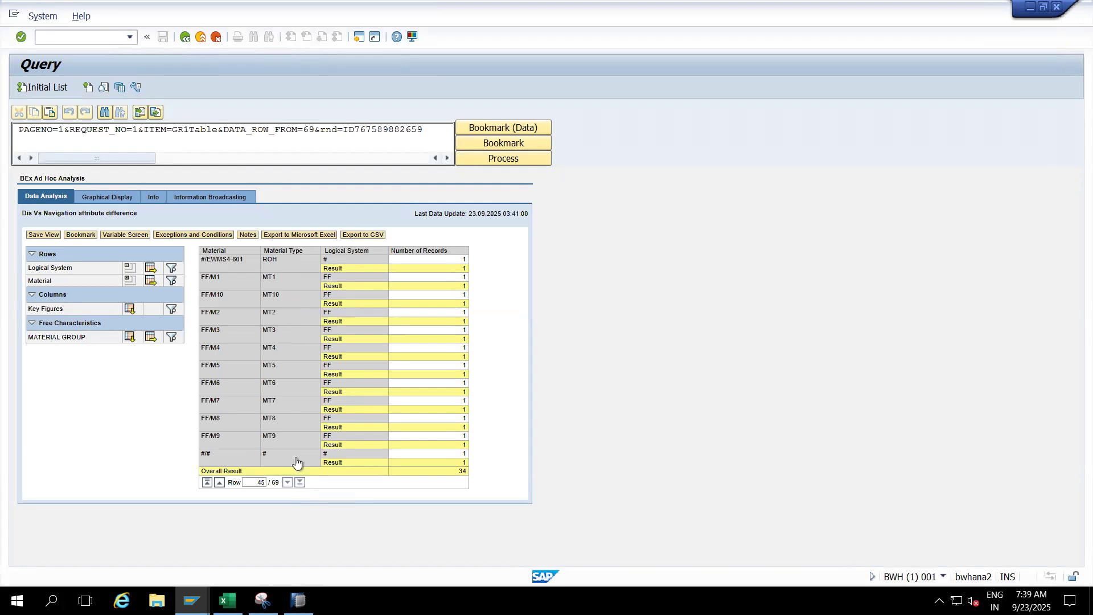
pyautogui.click(279, 255)
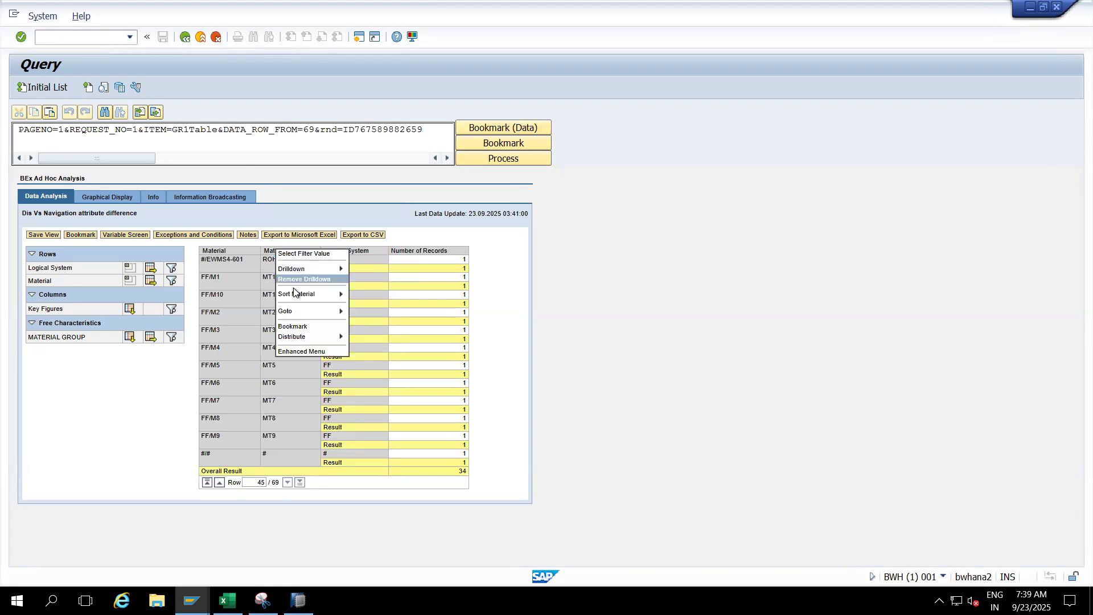
pyautogui.click(312, 280)
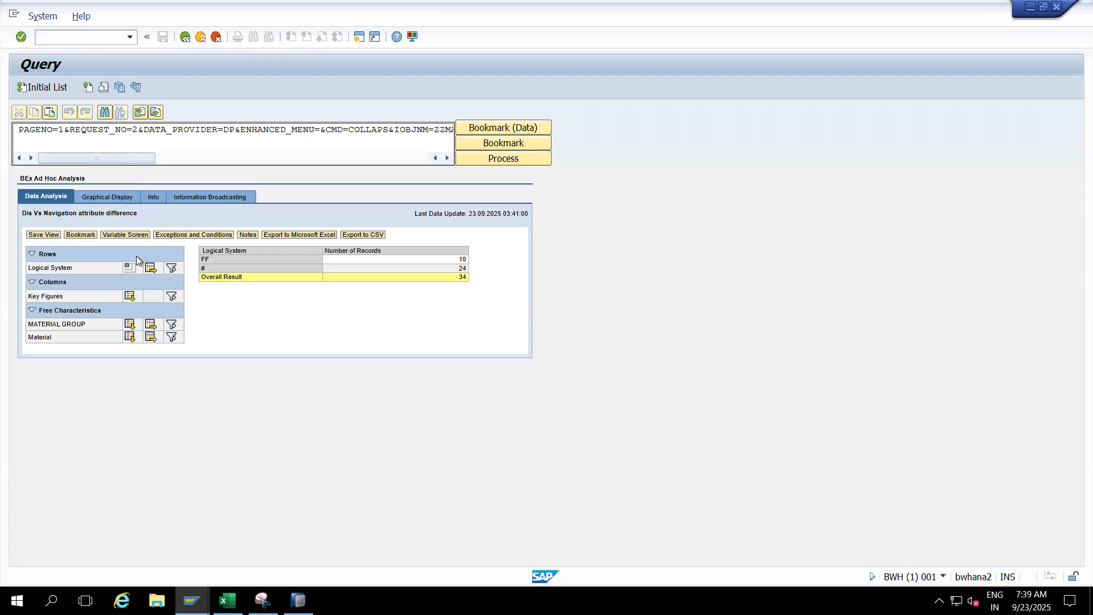
# - Return to the Query Monitor and re-execute ZZMAT_Q00002, accepting the proposed variable values
pyautogui.click(200, 37)
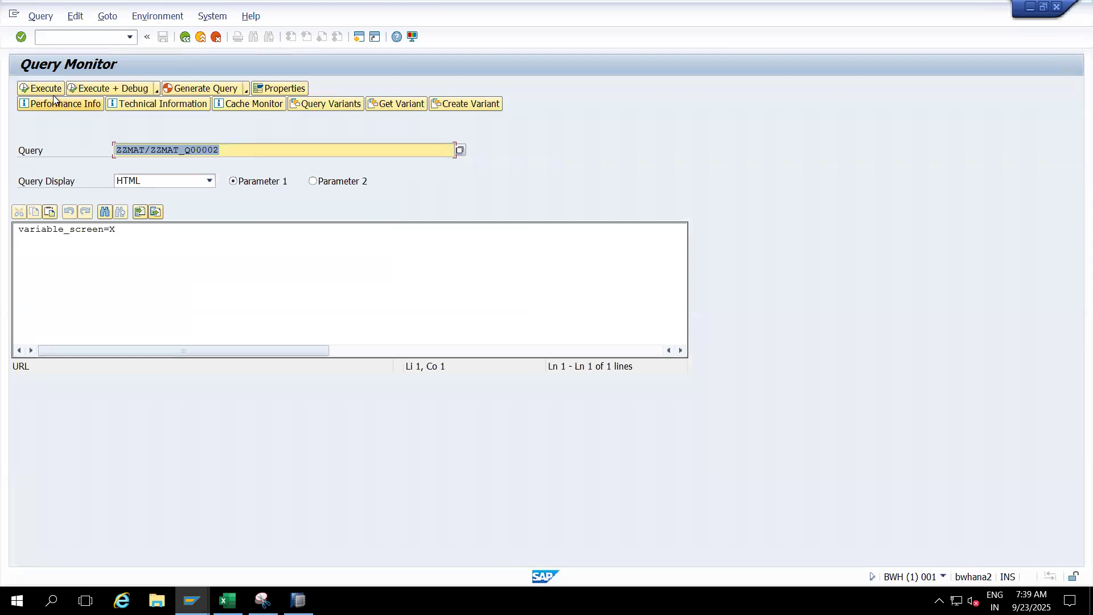
pyautogui.click(52, 91)
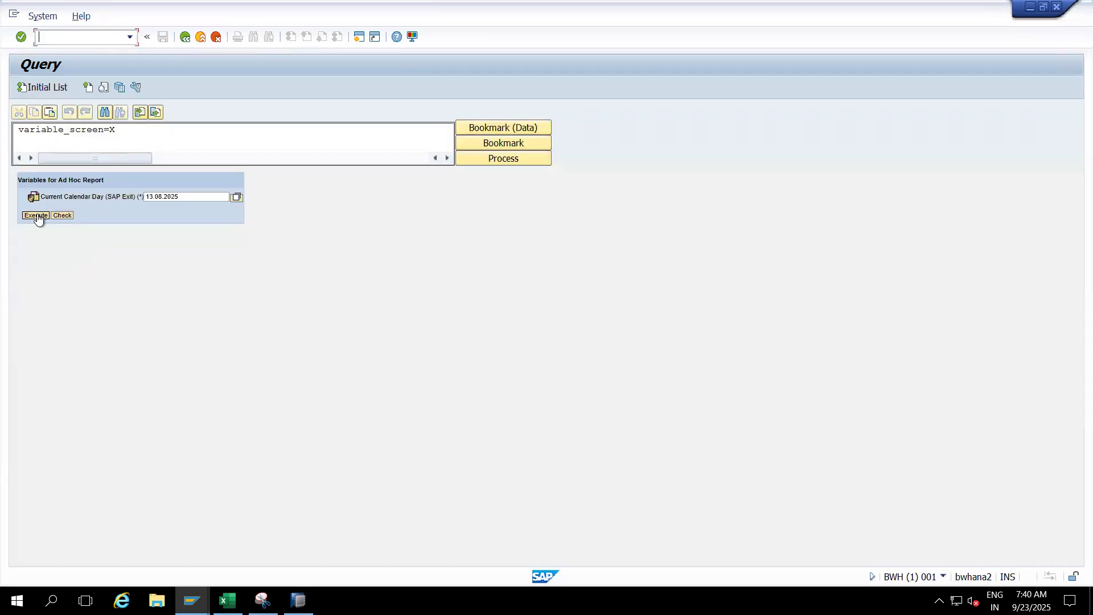
pyautogui.click(36, 216)
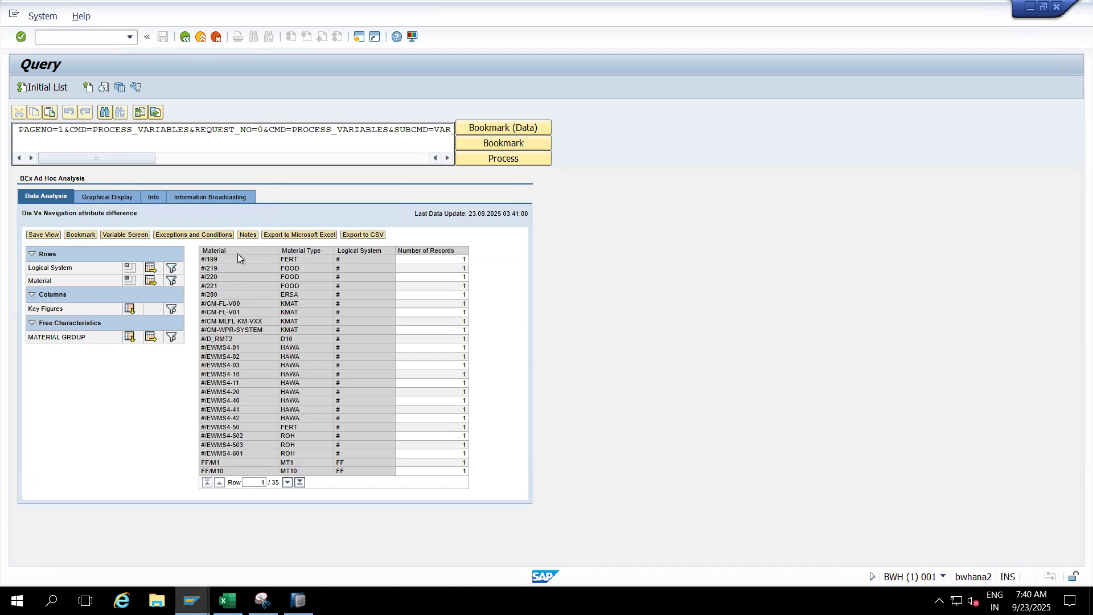
# - Page to the last materials in the refreshed result and remove Material from the rows drilldown
pyautogui.click(288, 482)
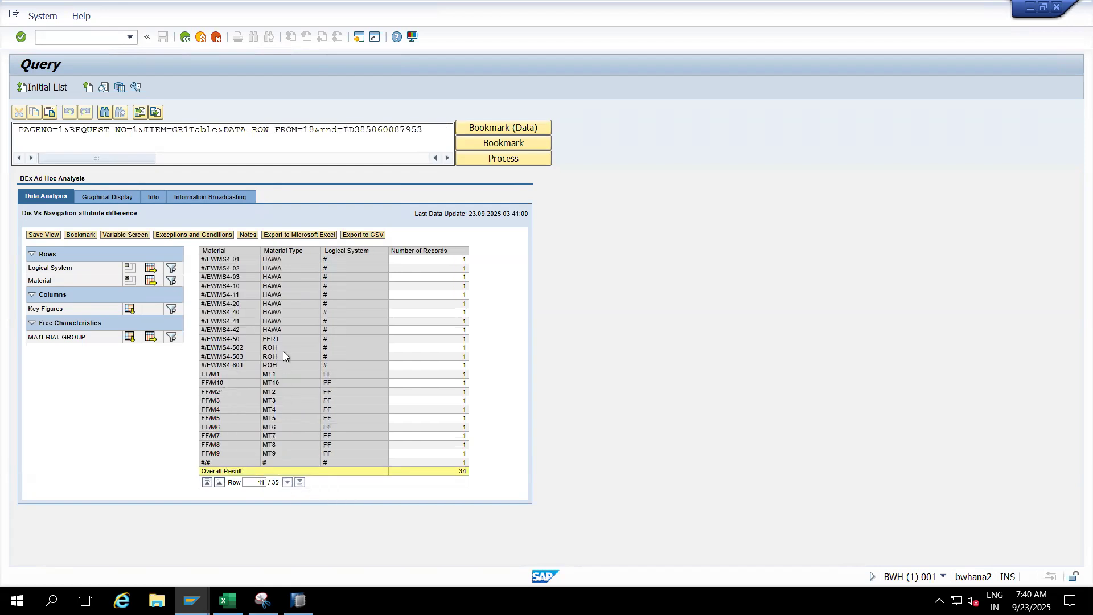
pyautogui.click(281, 253)
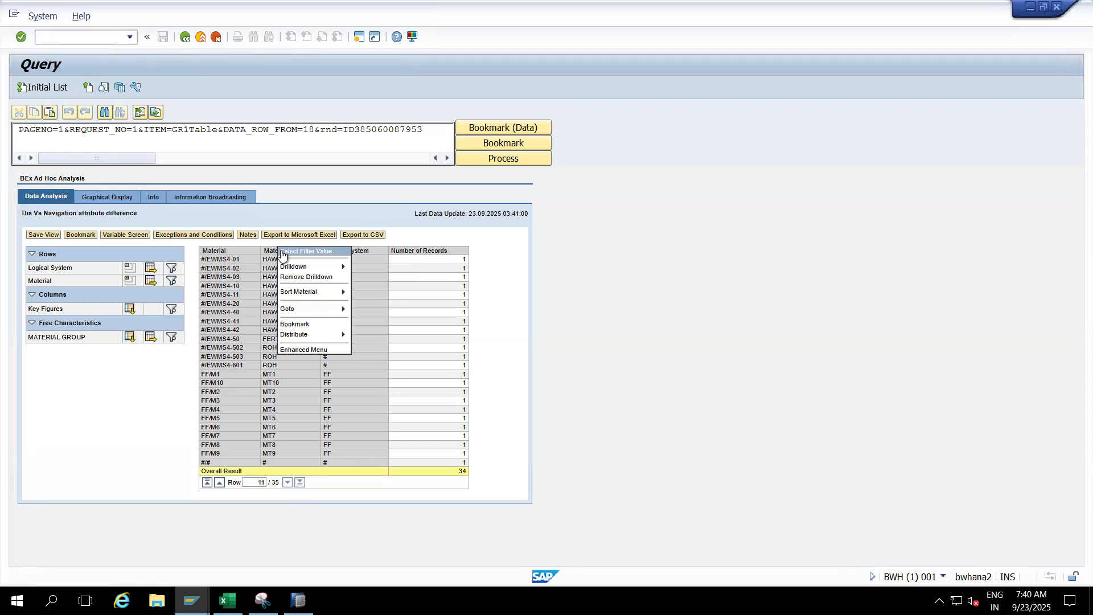
pyautogui.click(290, 278)
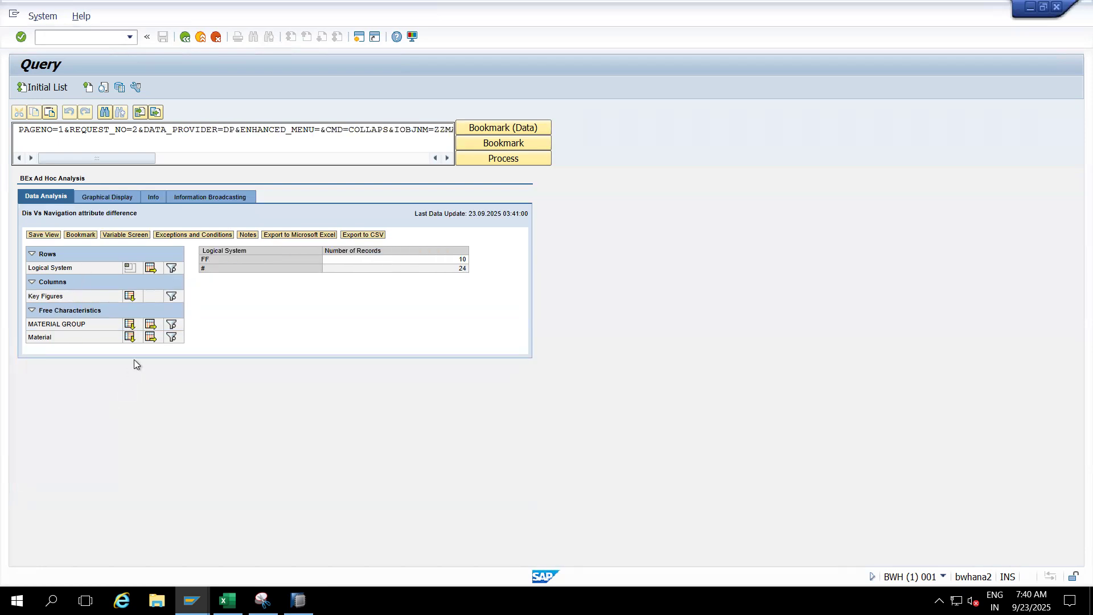
# - Add Material and MATERIAL GROUP from the free characteristics to the rows drilldown
pyautogui.click(129, 338)
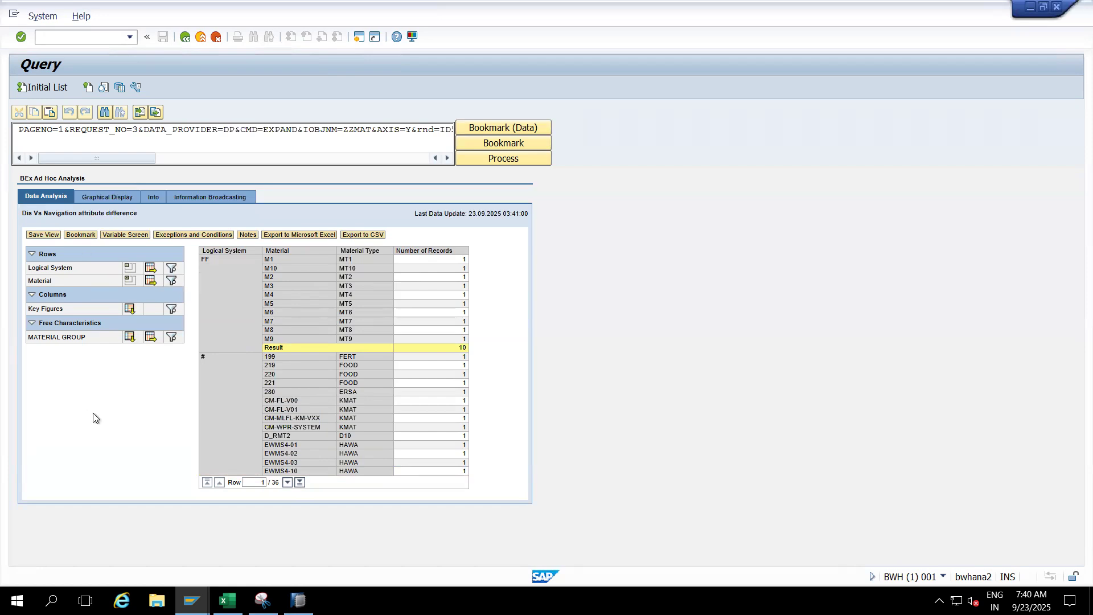
pyautogui.click(129, 337)
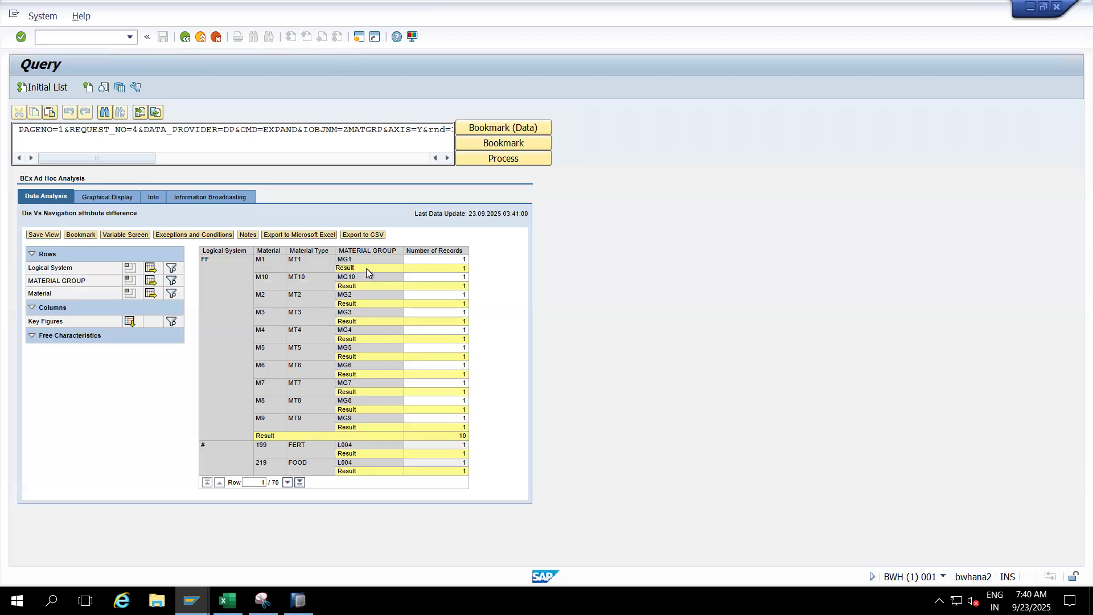
# - Switch to SAP HANA Studio, set the result rows of the free characteristic MATERIAL GROUP to Never, and save the query
pyautogui.click(298, 600)
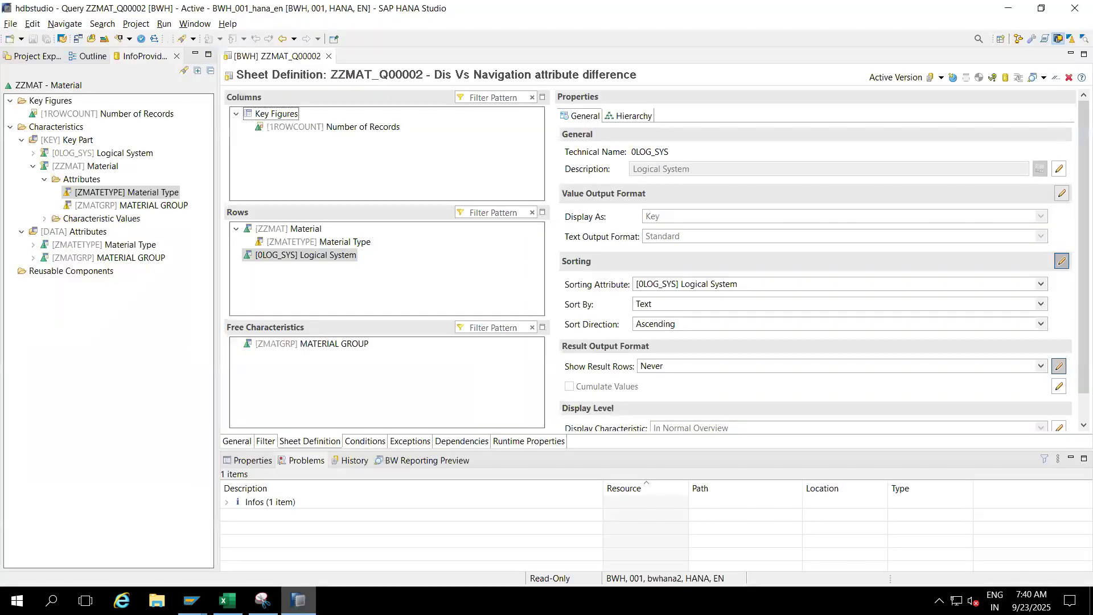
pyautogui.click(334, 343)
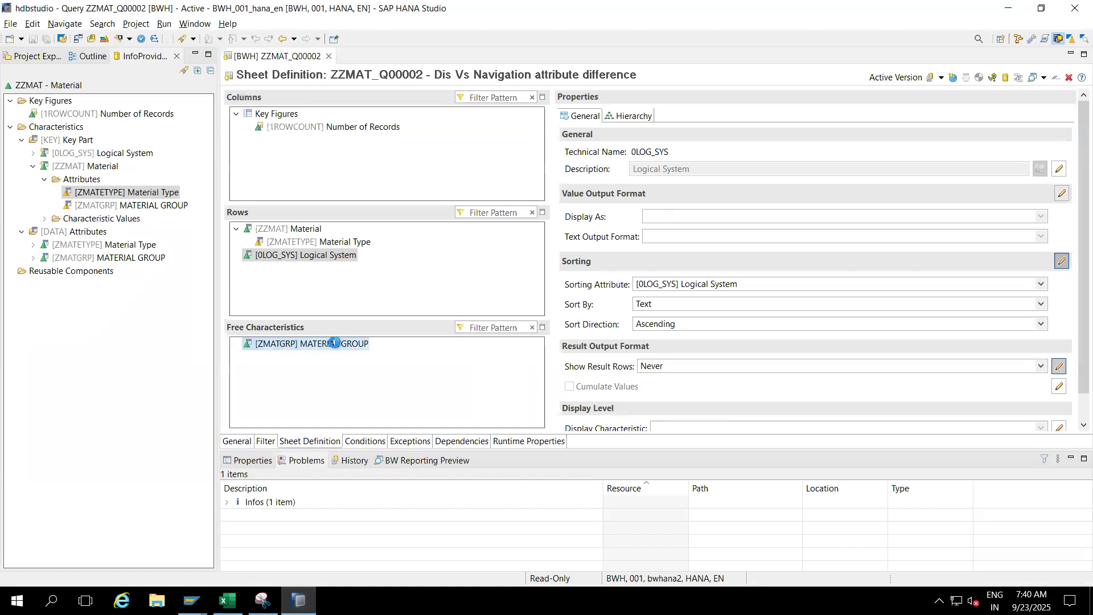
pyautogui.click(1057, 367)
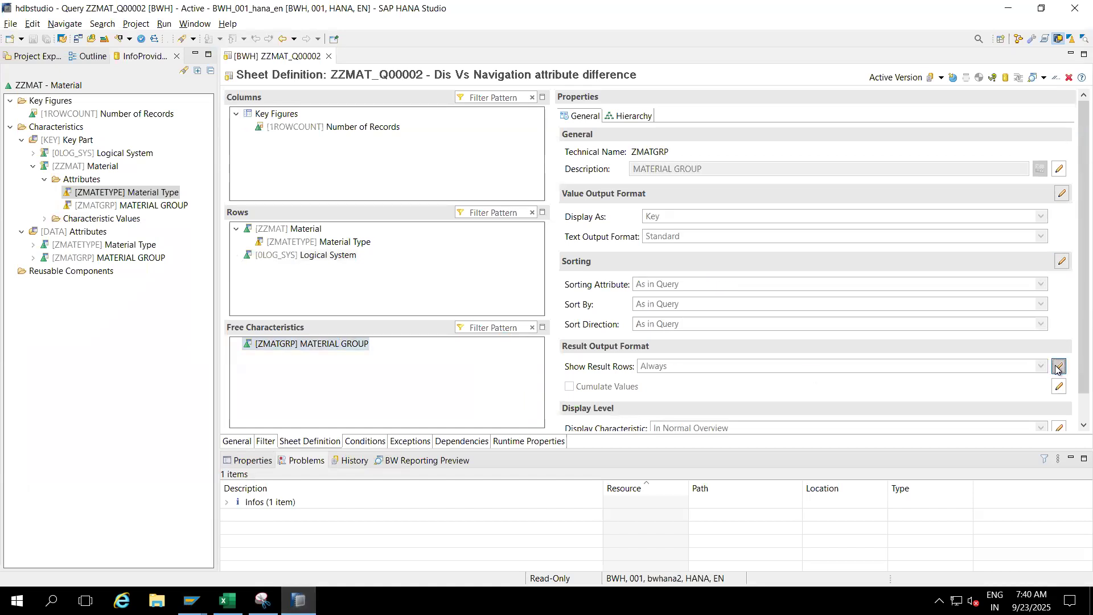
pyautogui.click(1041, 367)
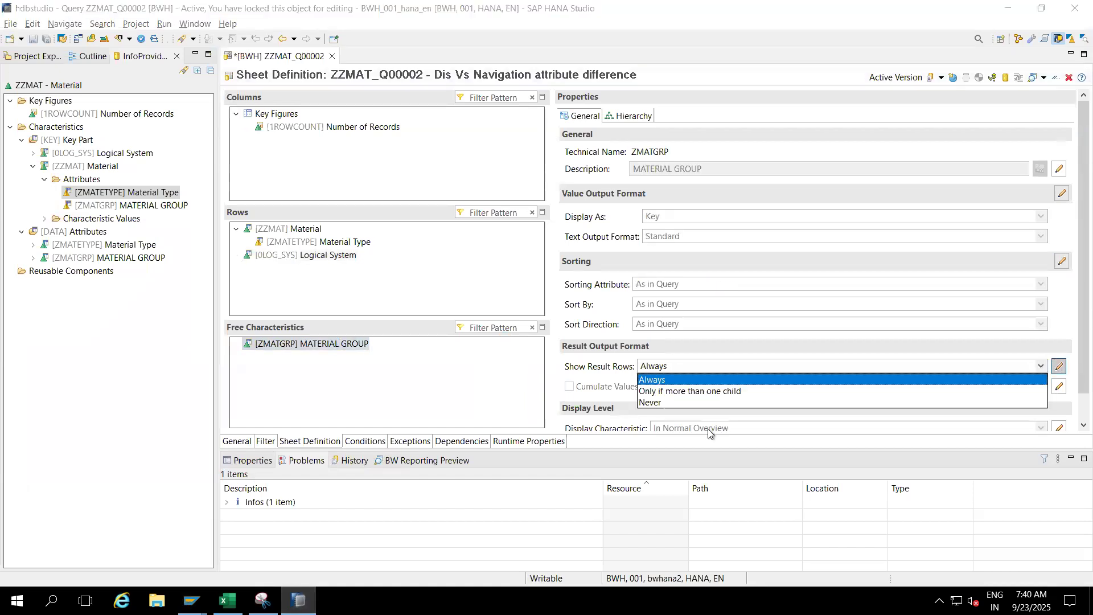
pyautogui.click(653, 403)
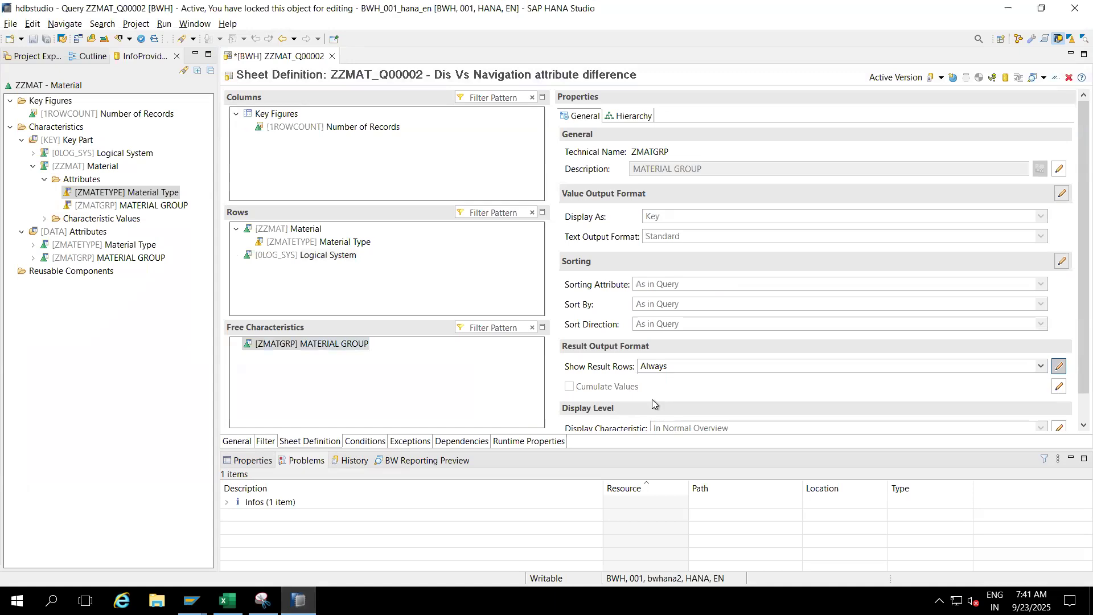
pyautogui.click(33, 38)
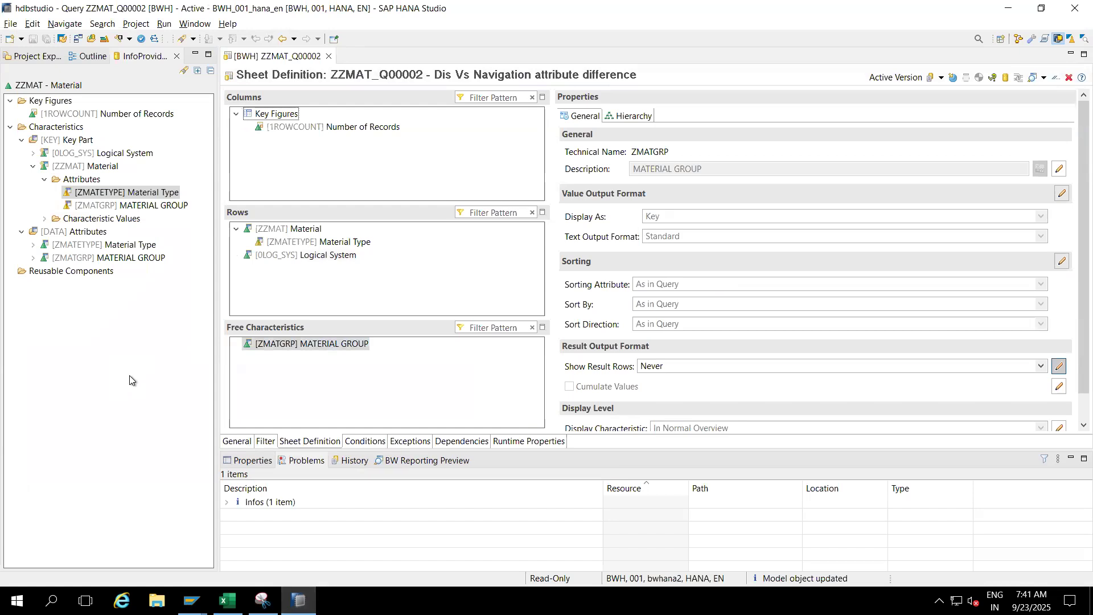
# - Switch back to SAP GUI and re-execute ZZMAT_Q00002 from the Query Monitor with the proposed variable value
pyautogui.hotkey('alt', 'Tab')
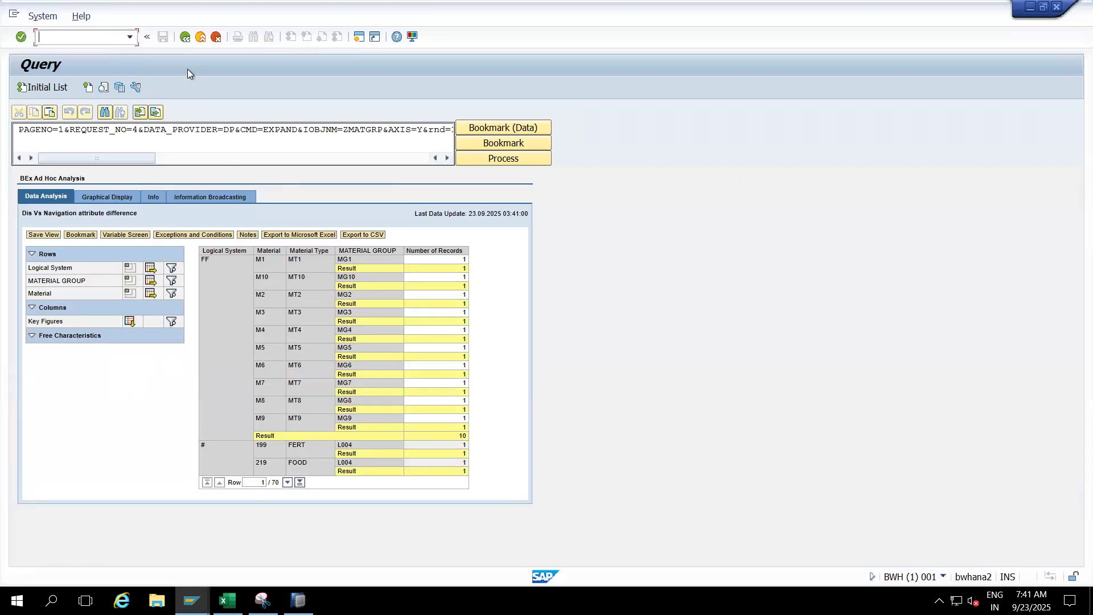
pyautogui.click(186, 38)
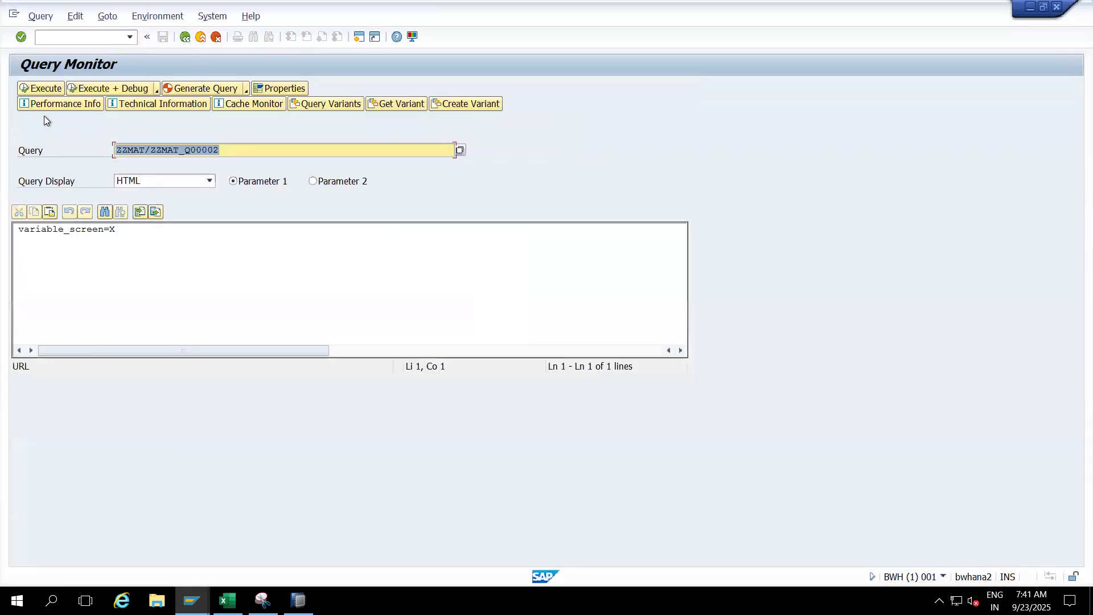
pyautogui.click(39, 90)
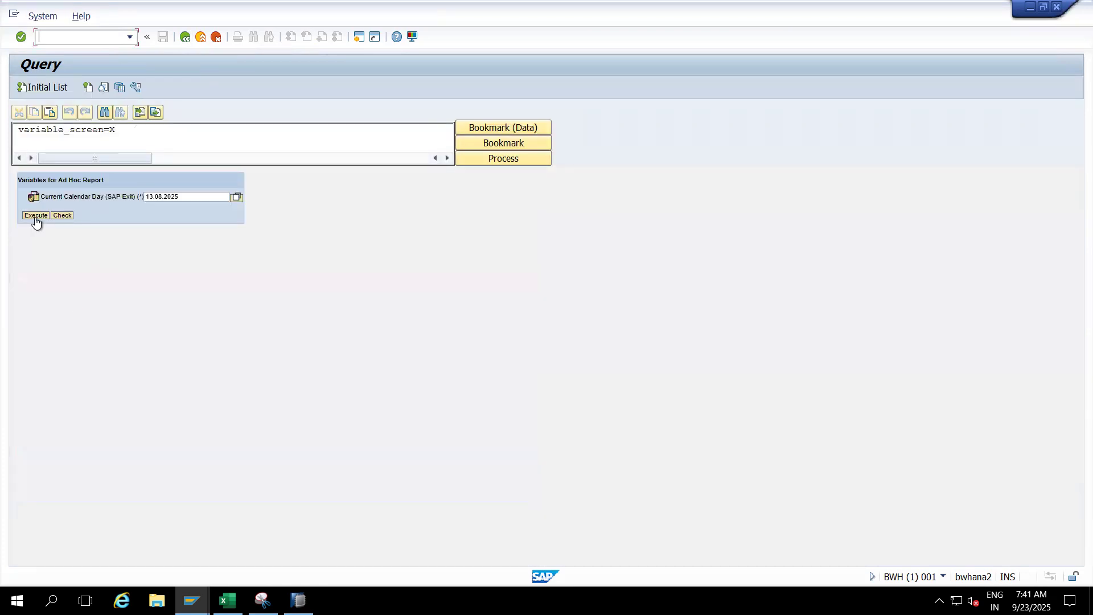
pyautogui.click(35, 216)
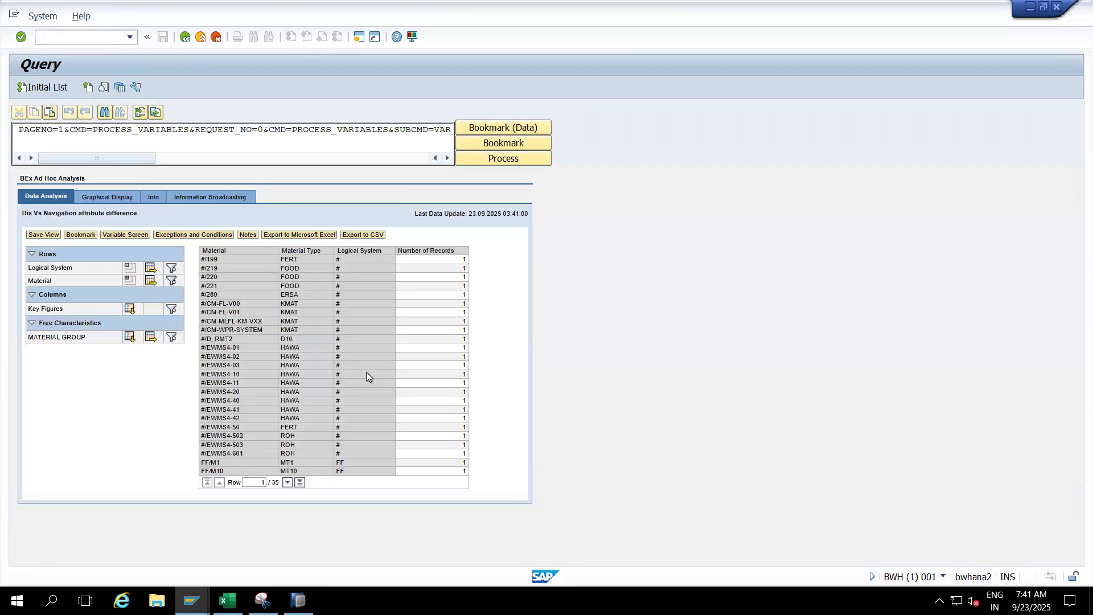
# - Page to the last materials in the result and remove Material from the drilldown via its Material Type column
pyautogui.click(287, 483)
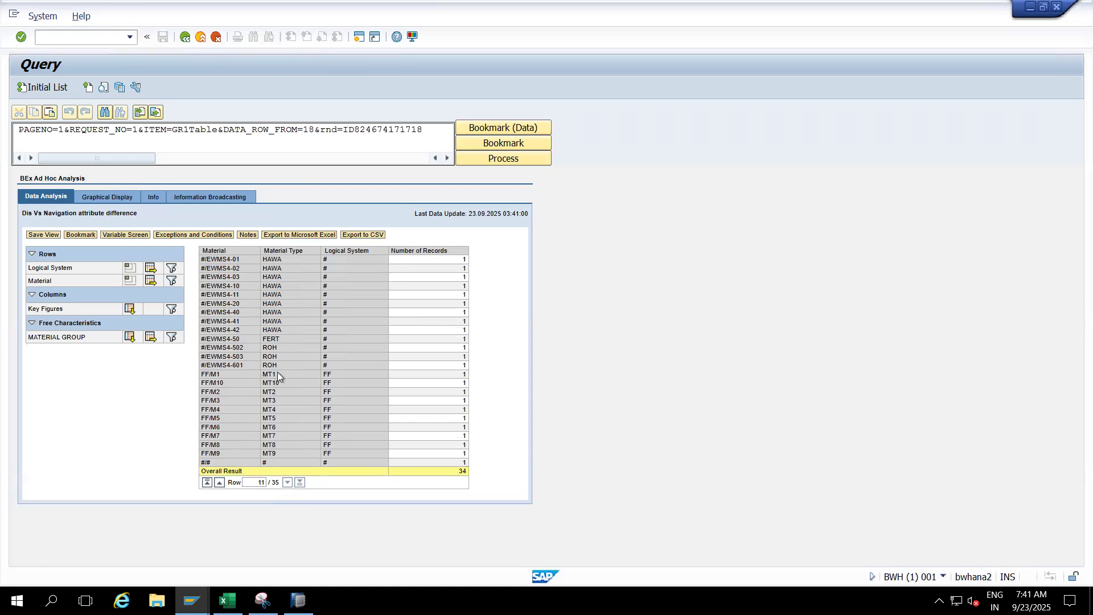
pyautogui.click(283, 253)
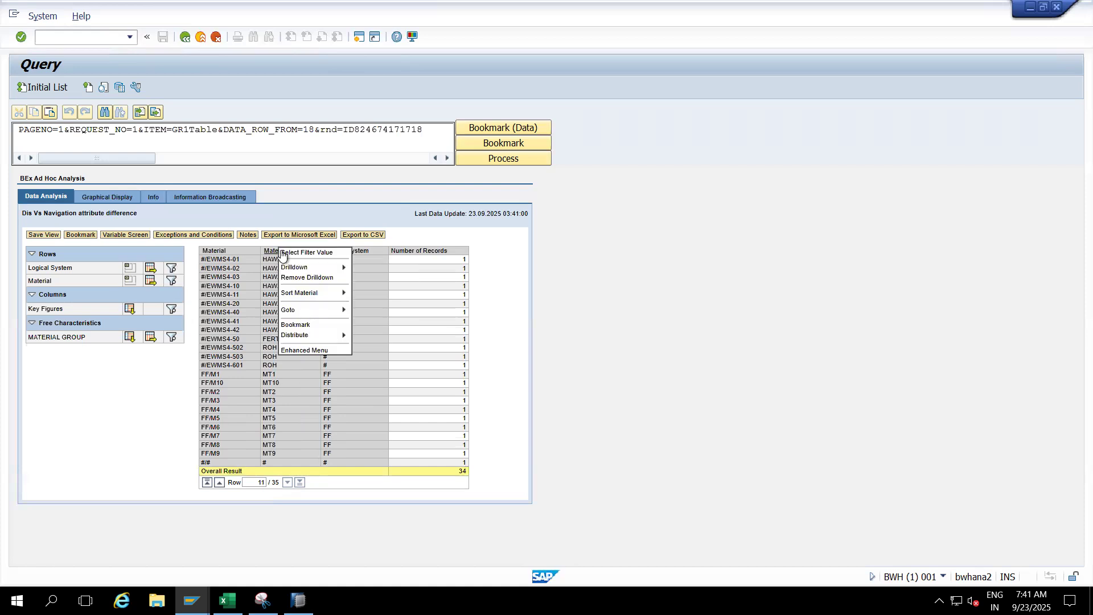
pyautogui.click(299, 279)
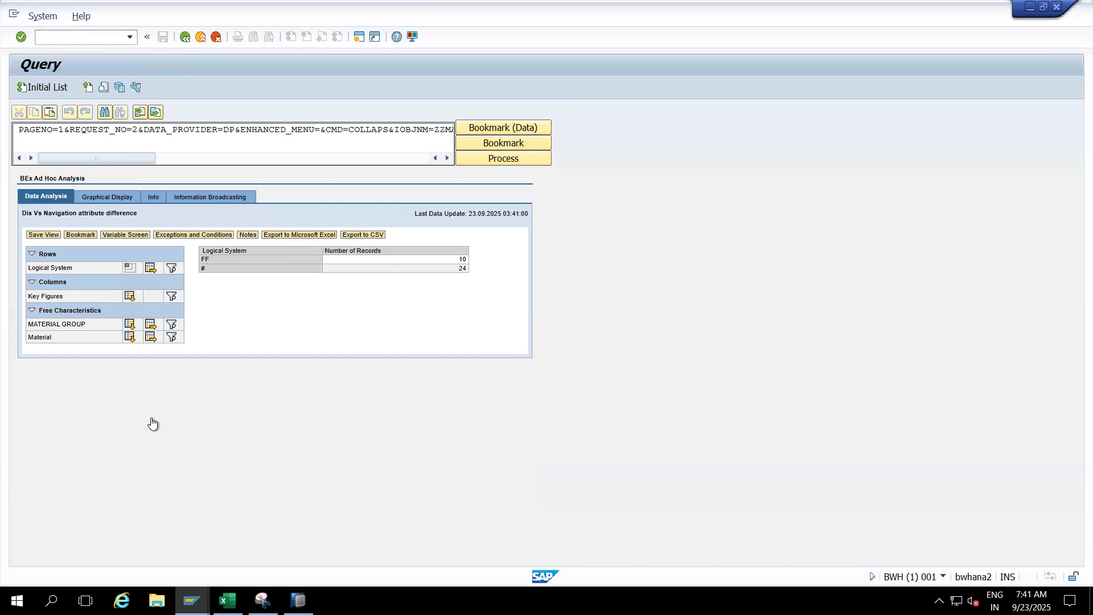
# - Drill the Logical System rows down by MATERIAL GROUP and Material
pyautogui.click(130, 324)
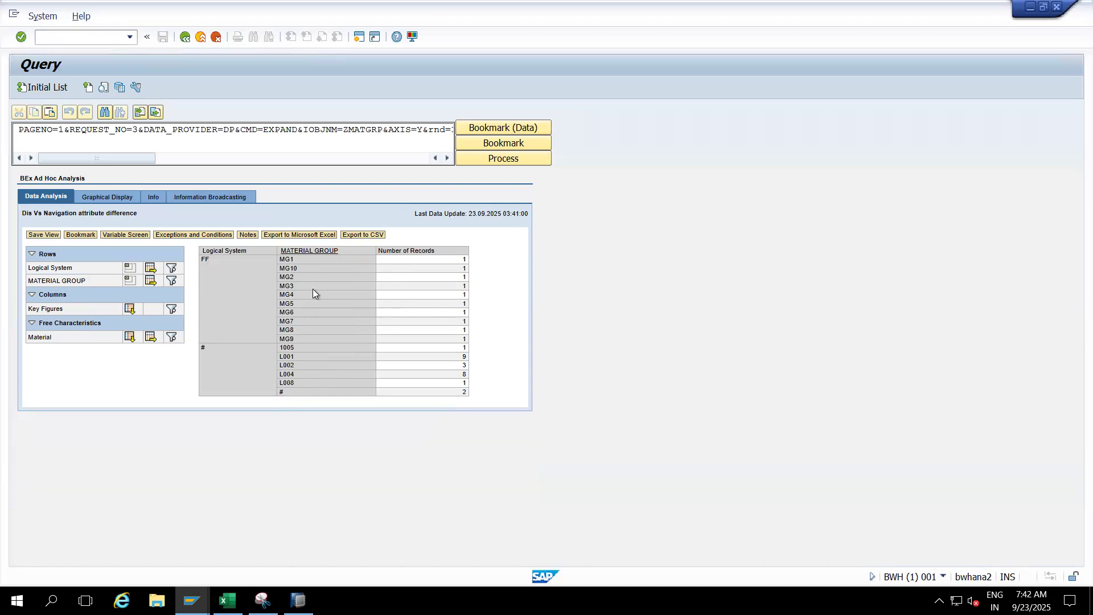
pyautogui.click(130, 338)
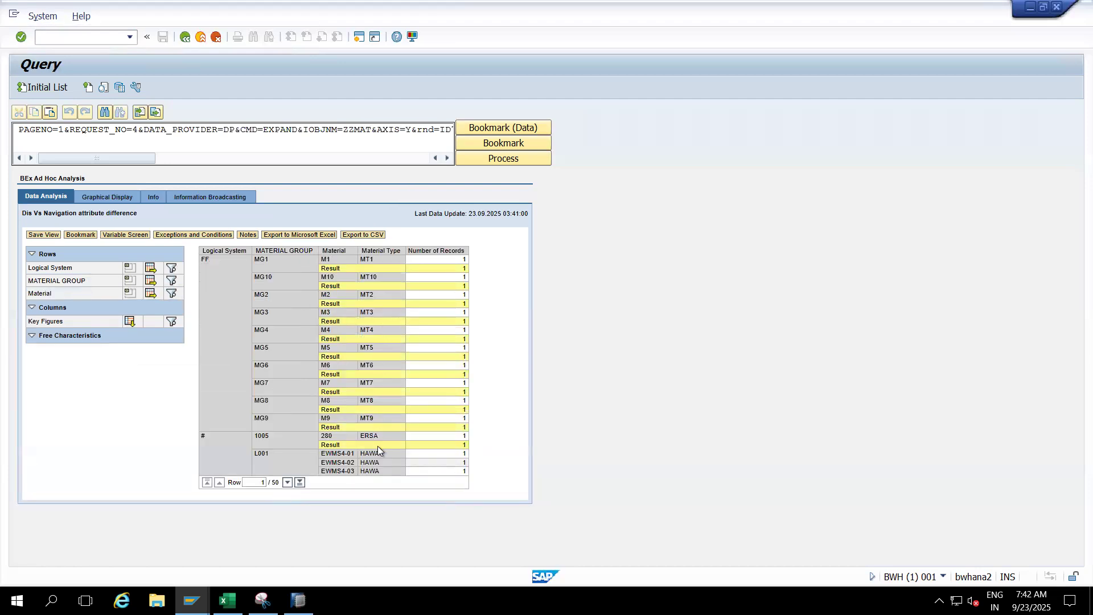
# - Remove Material with its Material Type attribute from the drilldown, and add Material back to the rows
pyautogui.rightClick(369, 252)
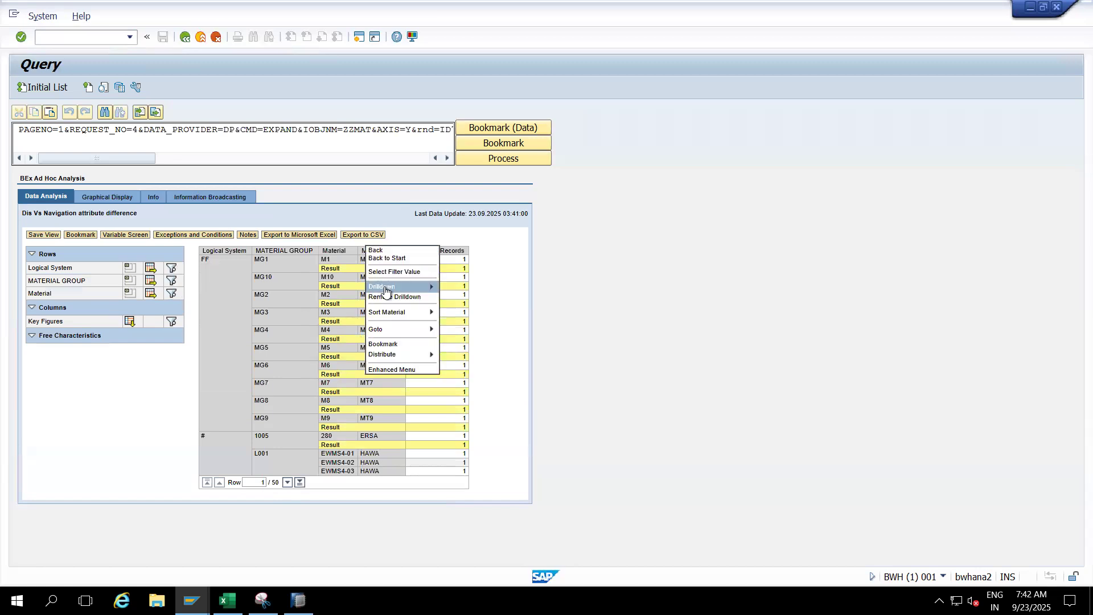
pyautogui.click(329, 279)
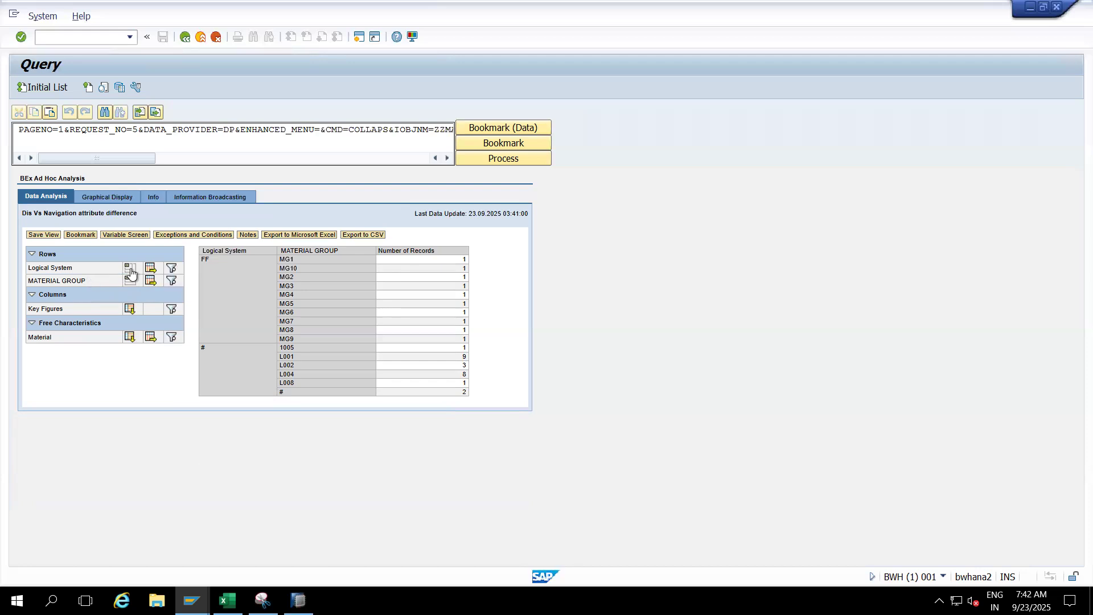
pyautogui.click(129, 338)
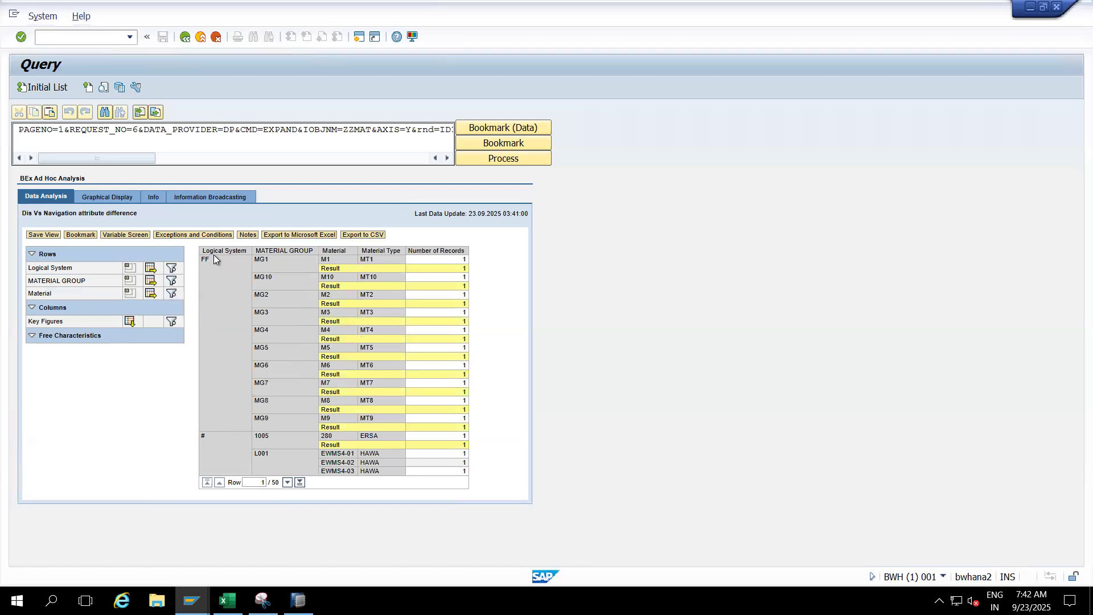
# - Review the result from end to start, remove Logical System from the rows, and page to the last material groups
pyautogui.click(297, 482)
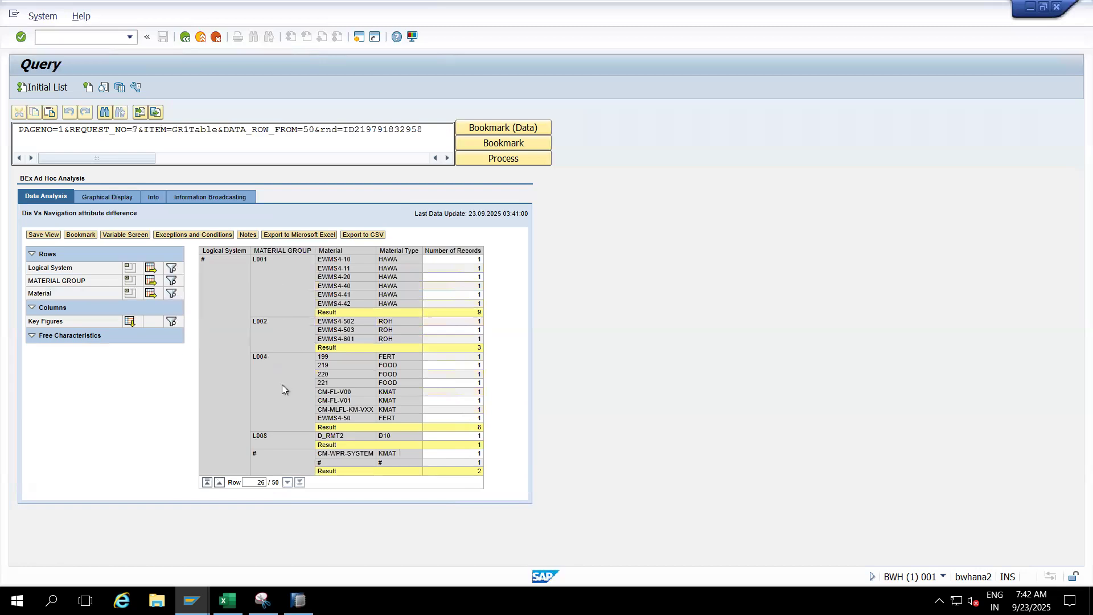
pyautogui.click(207, 482)
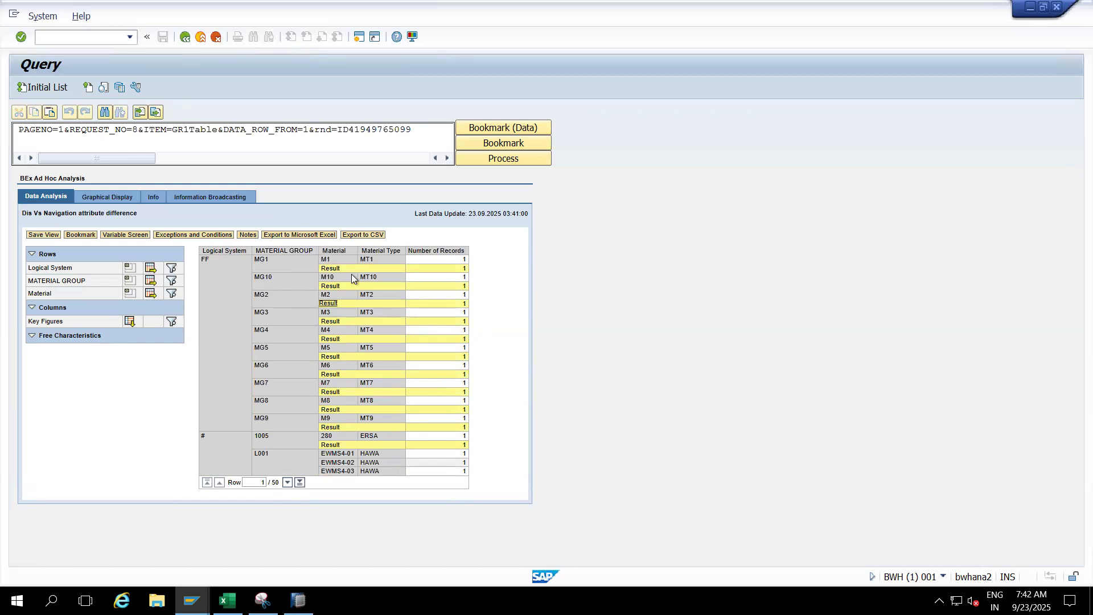
pyautogui.click(131, 269)
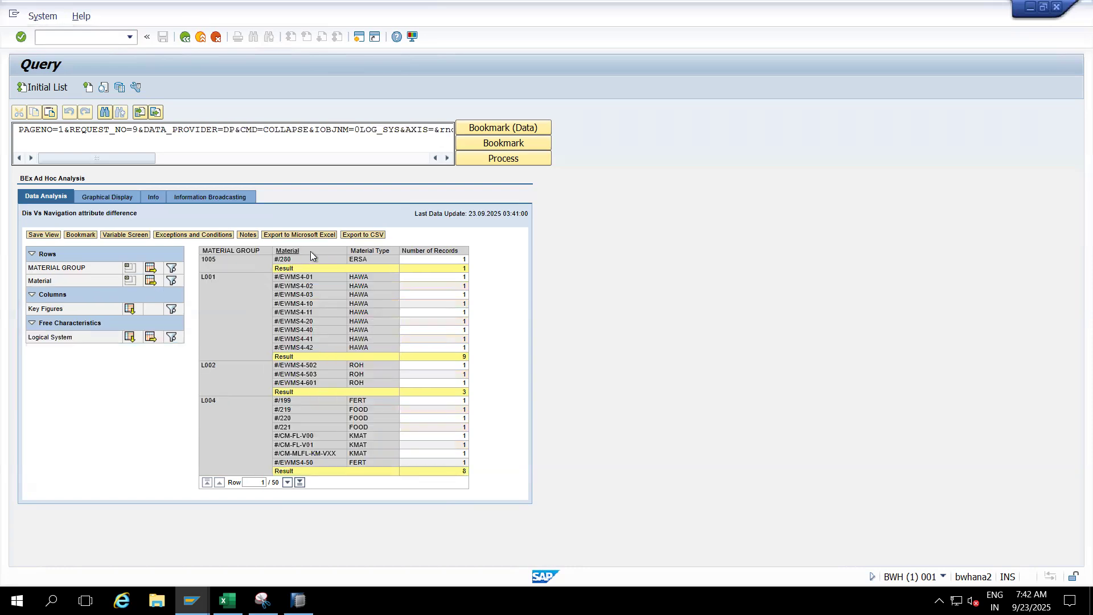
pyautogui.click(288, 483)
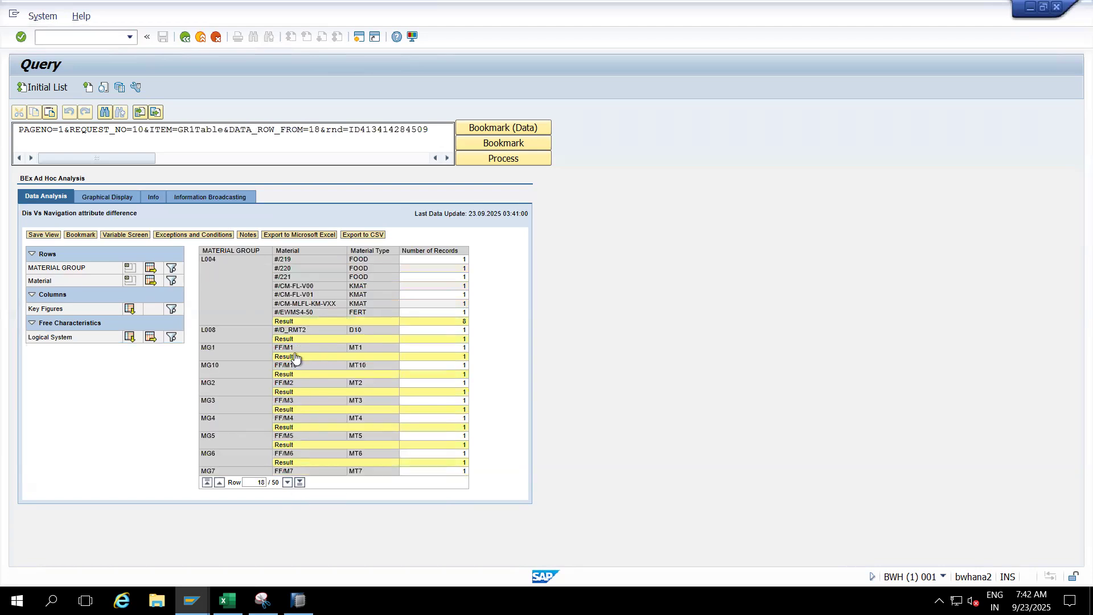
pyautogui.click(287, 483)
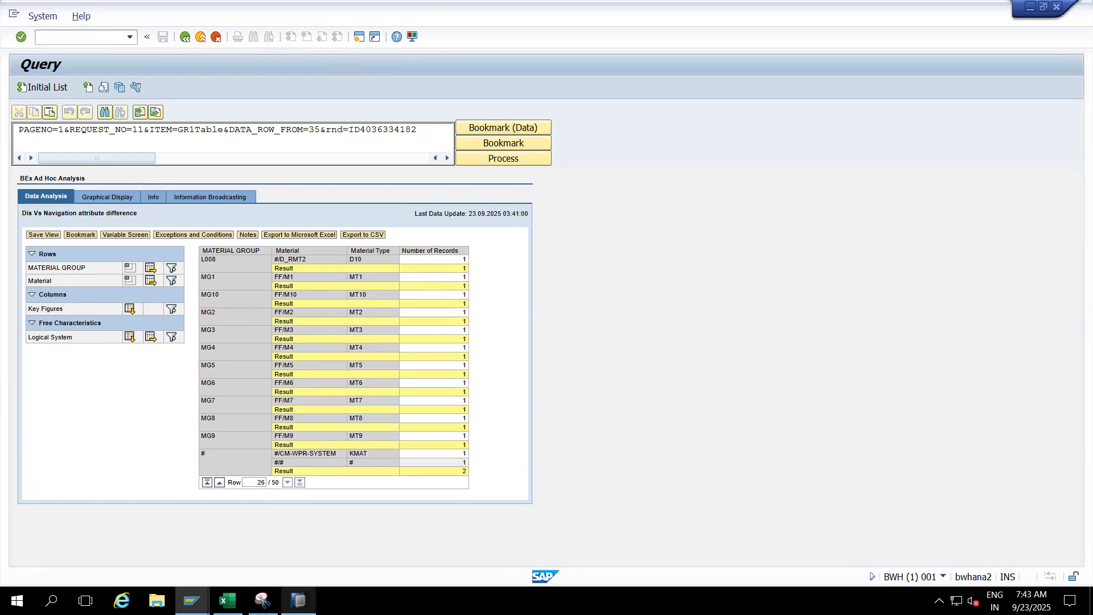
# - Switch to SAP HANA Studio, set the result rows of Material in the rows area to Never, and save the query
pyautogui.click(299, 600)
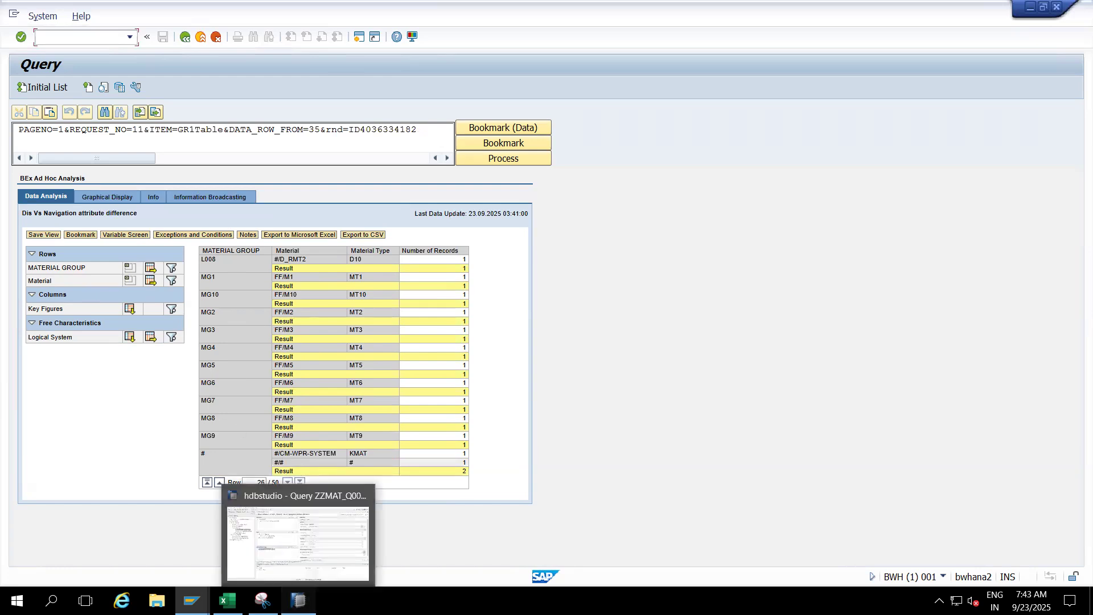
pyautogui.click(271, 228)
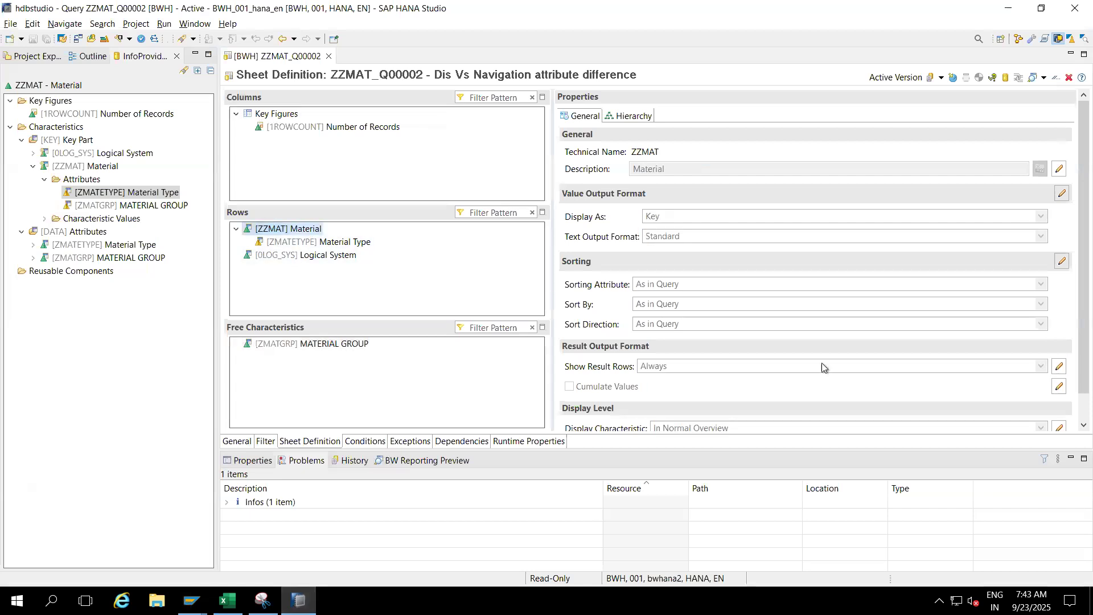
pyautogui.click(1057, 367)
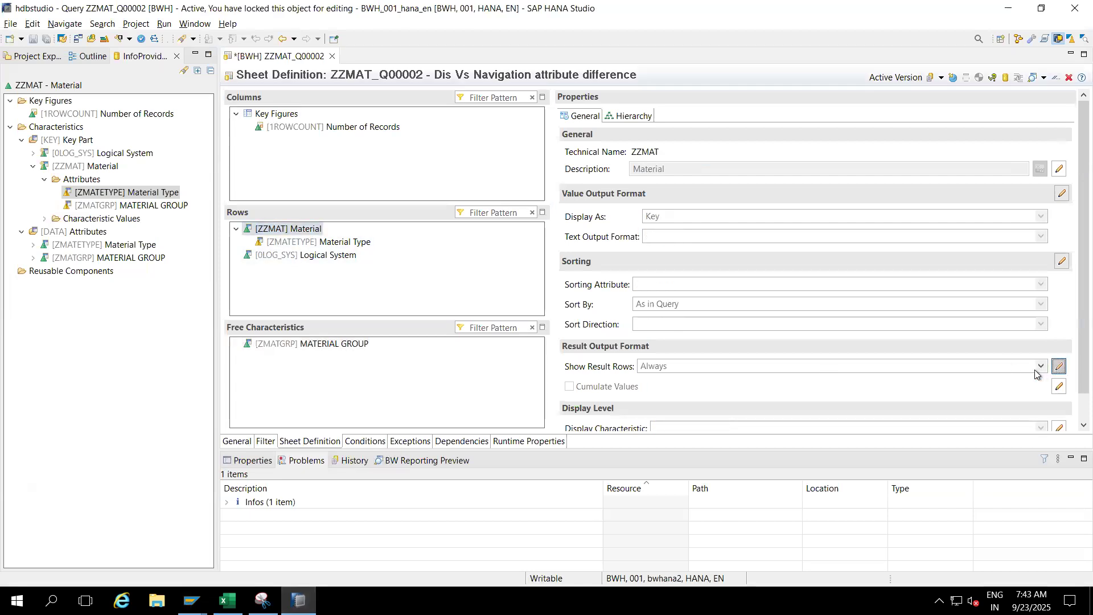
pyautogui.click(1034, 369)
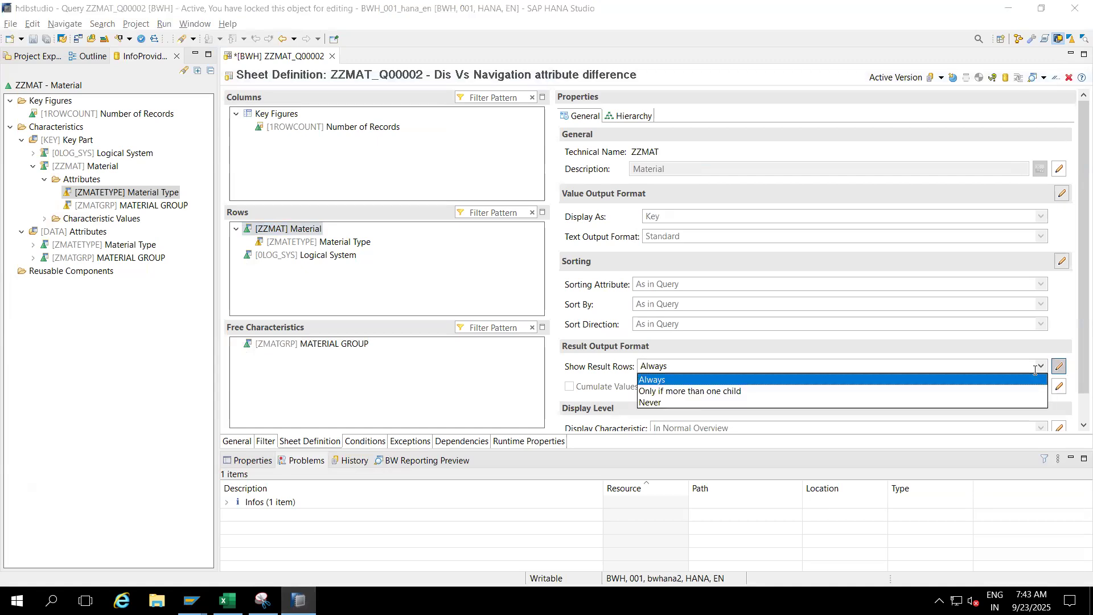
pyautogui.click(650, 402)
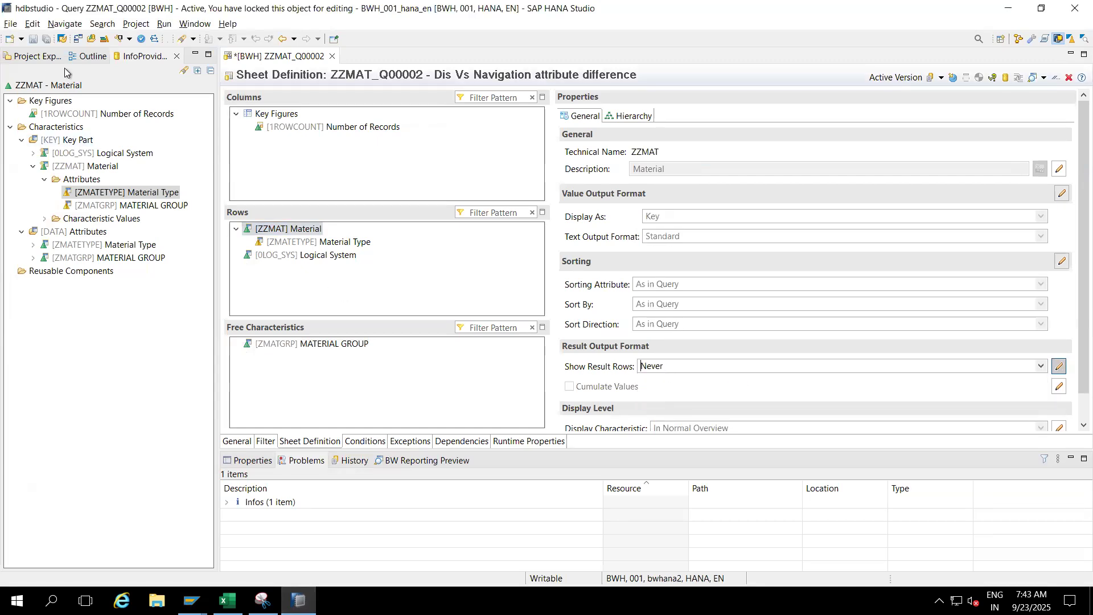
pyautogui.click(33, 38)
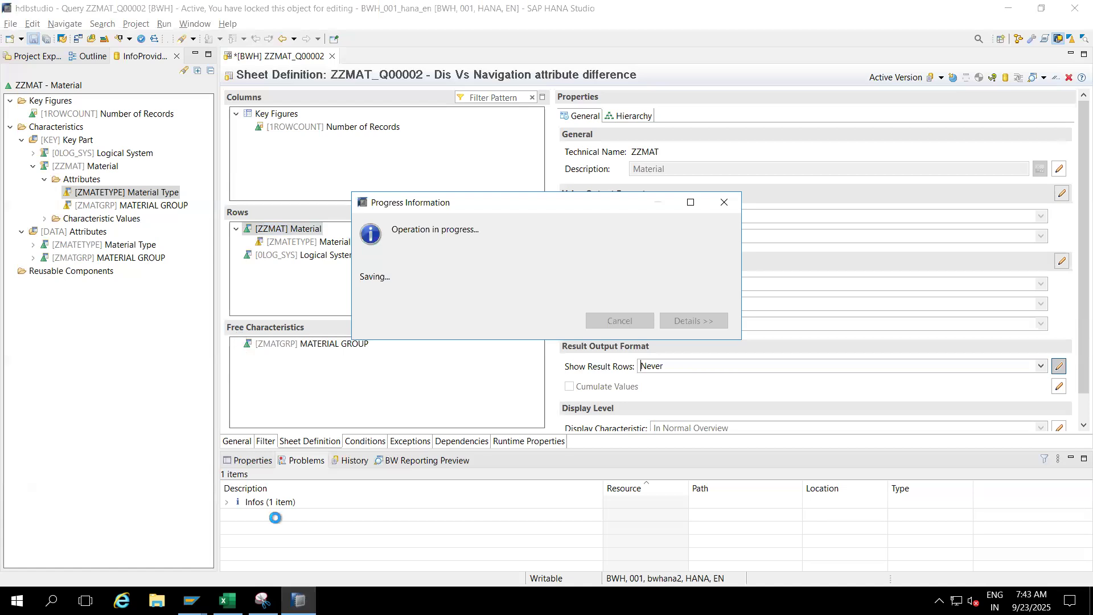
# - Return to the open Query window in SAP GUI and restart the query from its initial list with the proposed calendar day
pyautogui.moveTo(191, 601)
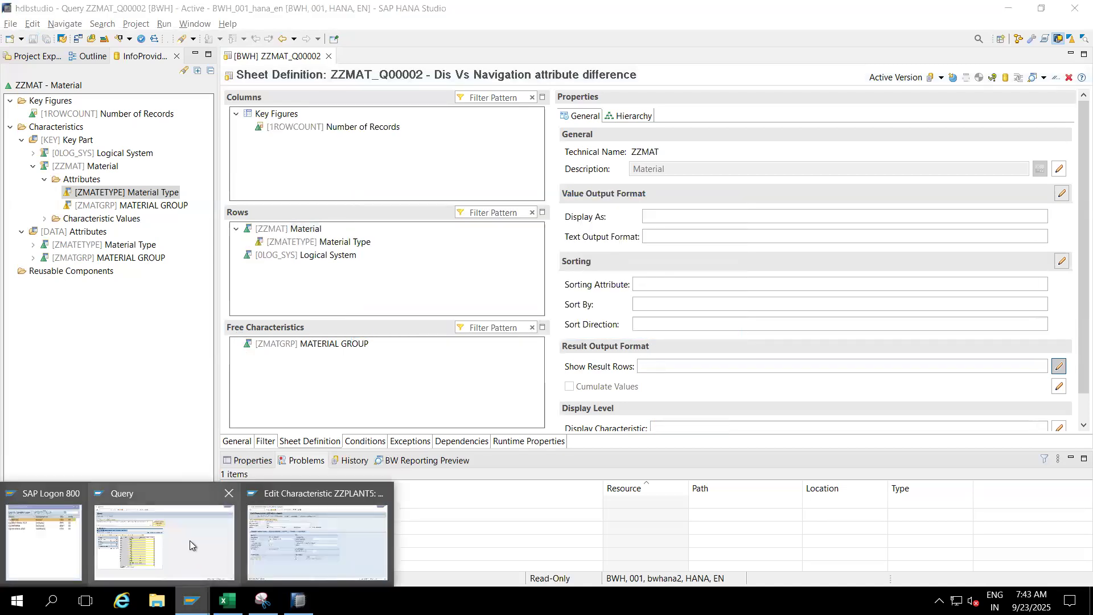
pyautogui.click(190, 541)
pyautogui.click(199, 36)
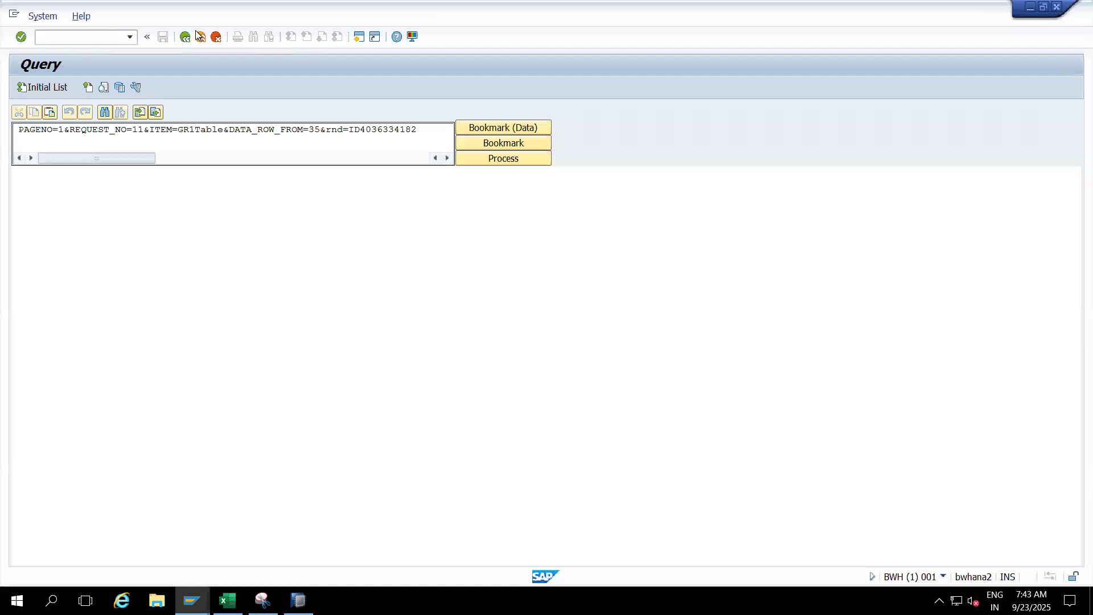
pyautogui.click(47, 88)
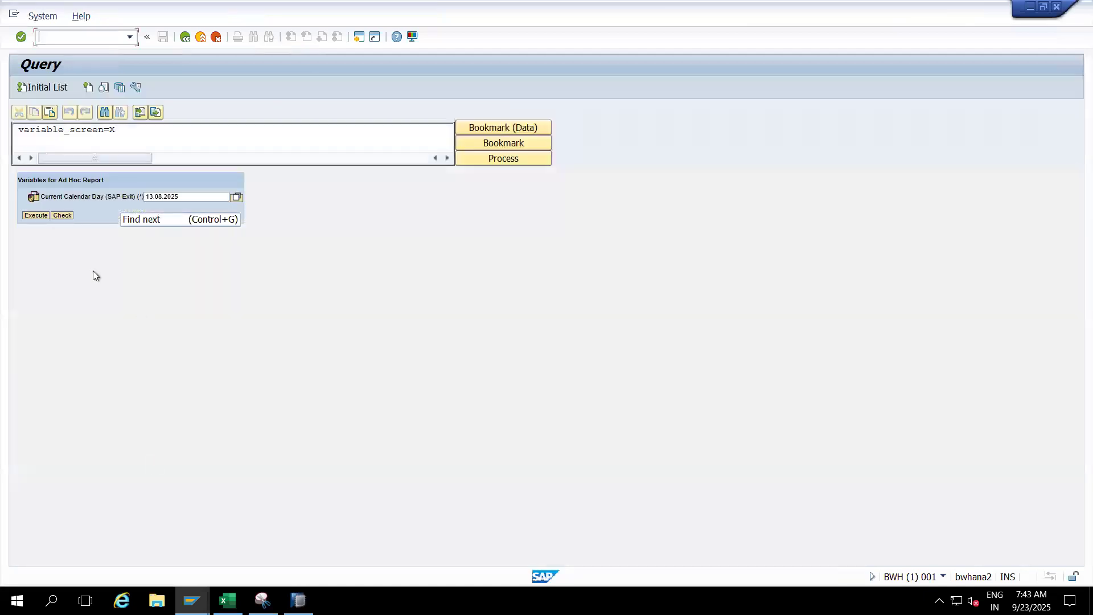
pyautogui.click(44, 214)
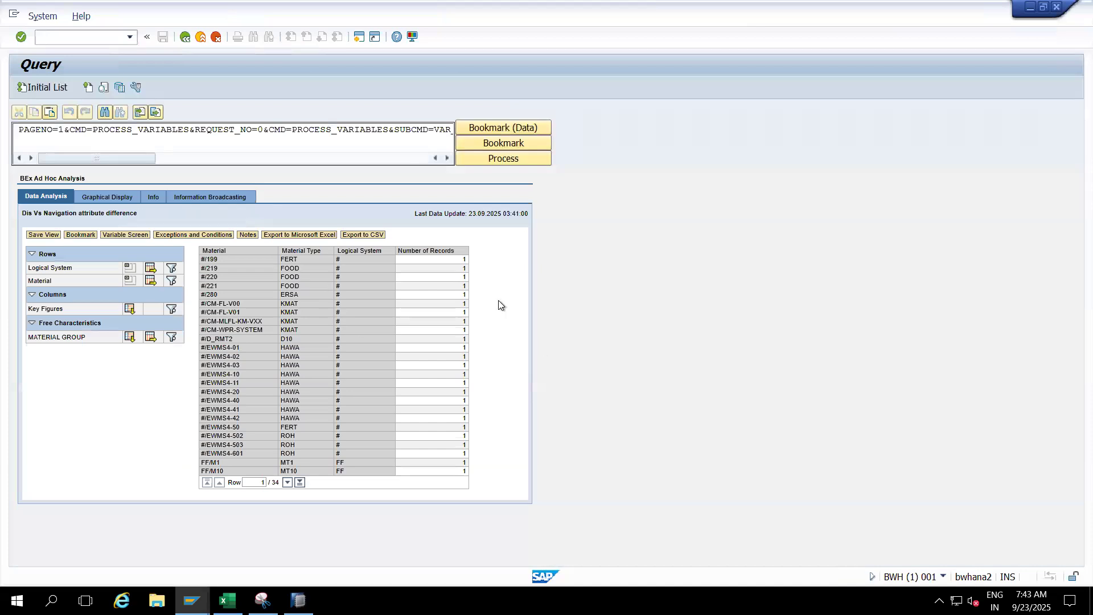
# - Drill down by MATERIAL GROUP in the rows, and remove the Material drilldown through its Material Type attribute
pyautogui.click(299, 483)
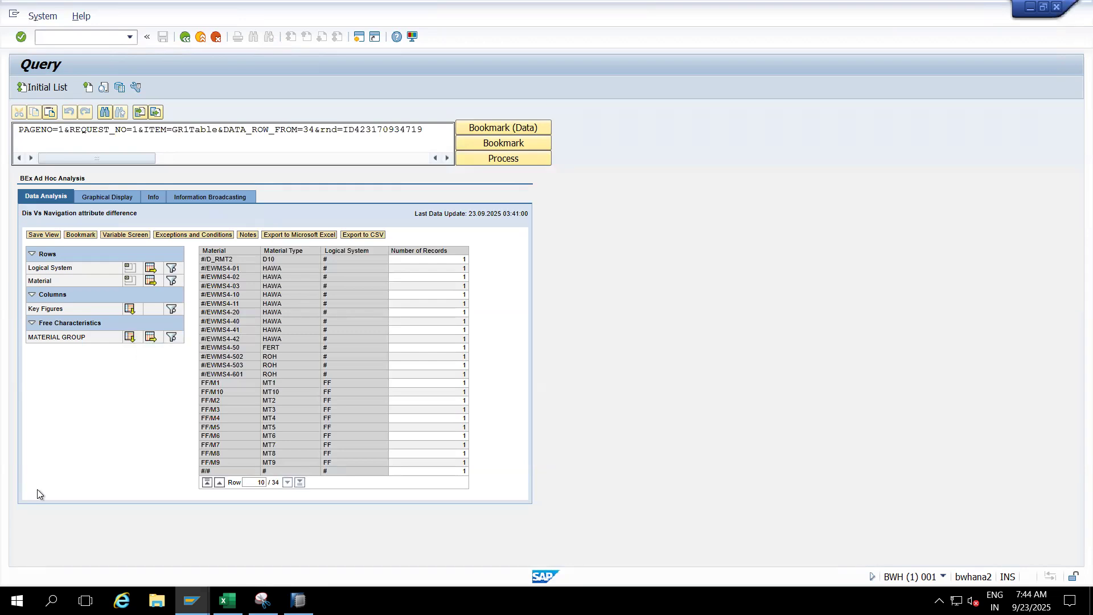
pyautogui.click(129, 337)
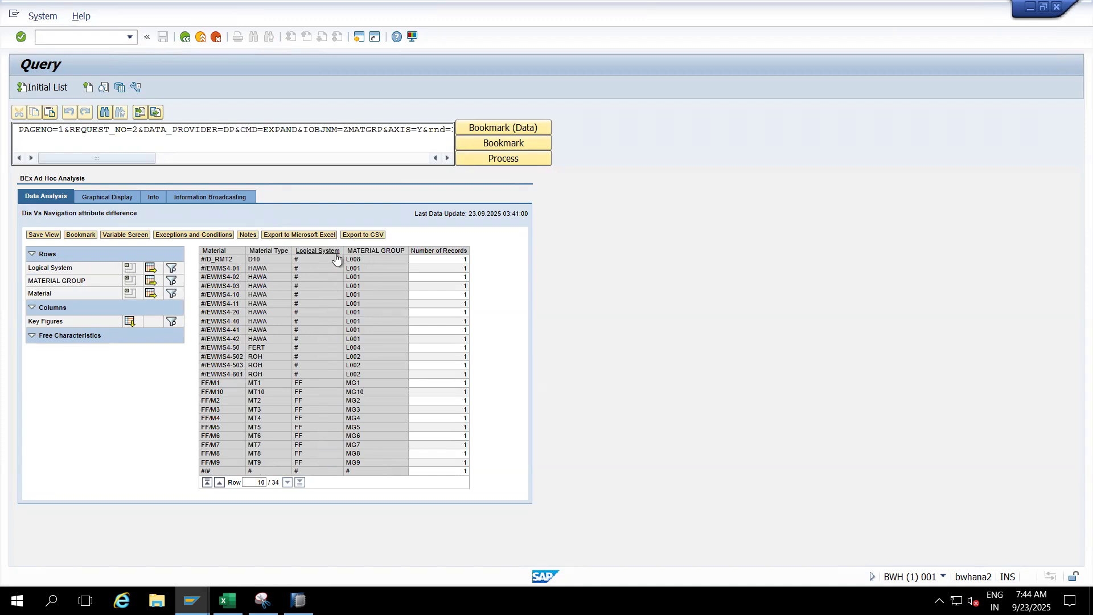
pyautogui.click(266, 254)
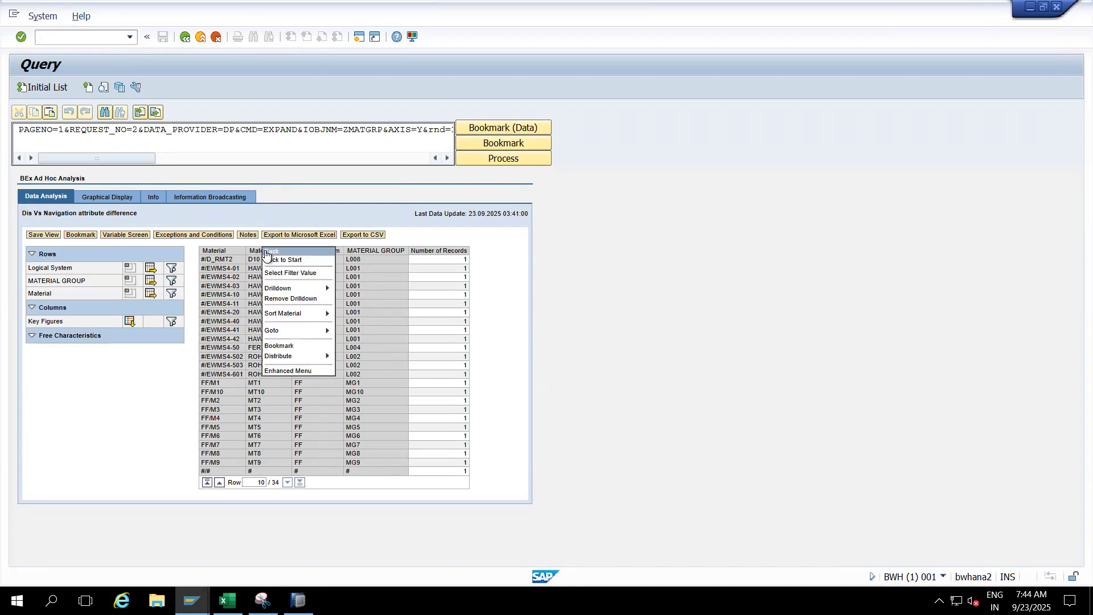
pyautogui.click(295, 302)
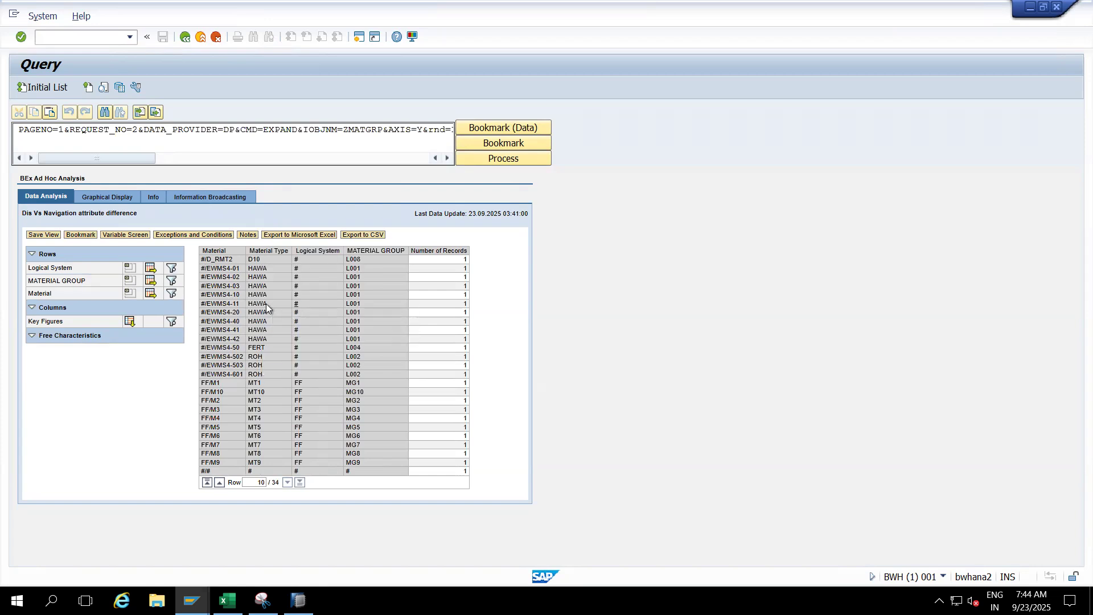
pyautogui.click(263, 254)
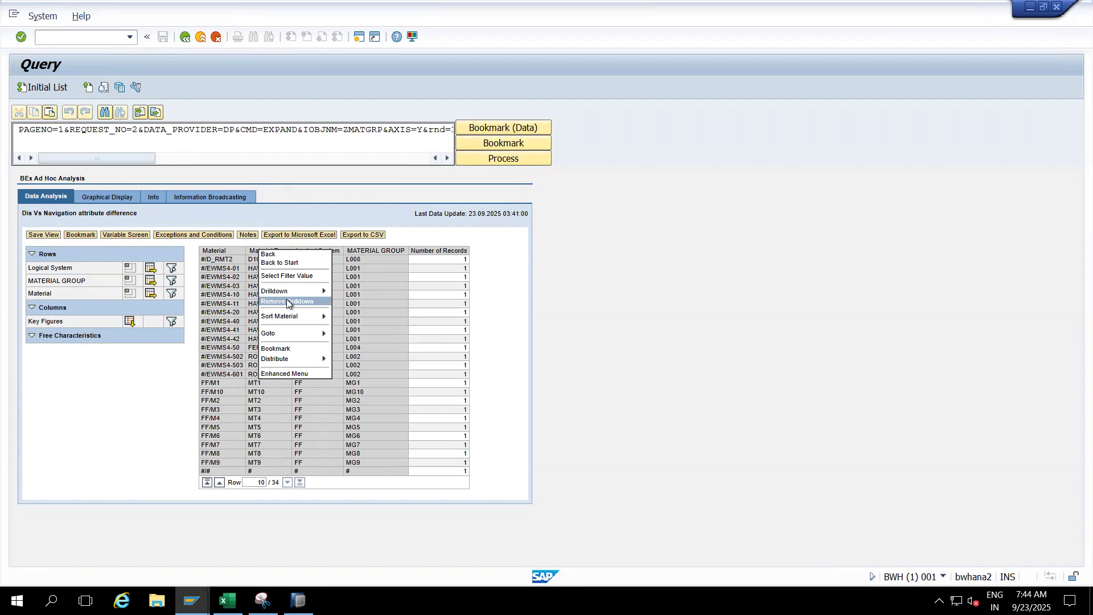
pyautogui.click(274, 299)
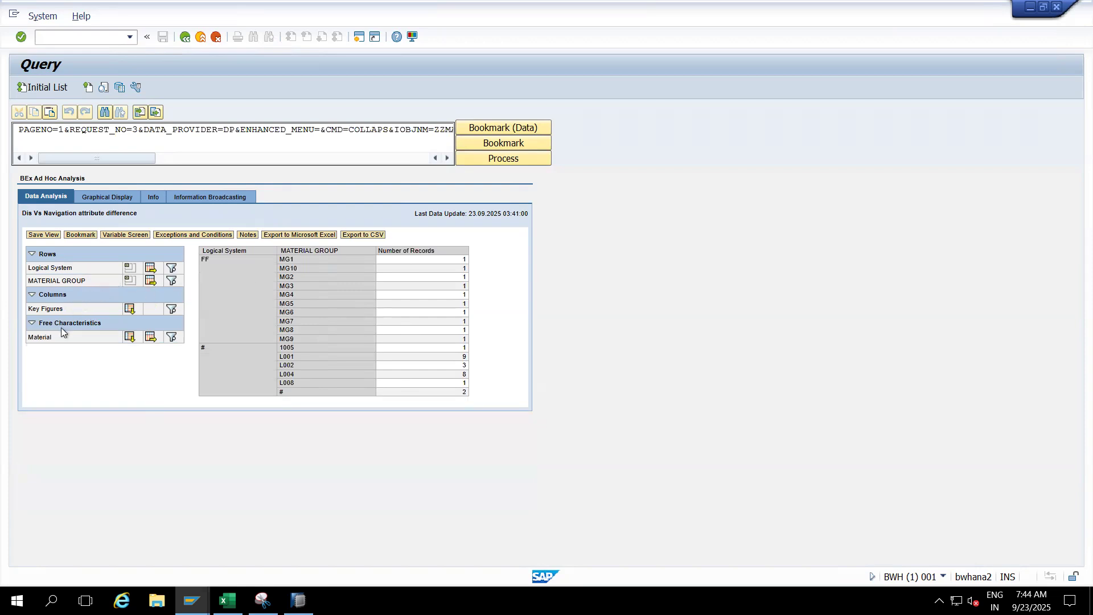
# - Remove Logical System from the rows and add Material to the rows alongside MATERIAL GROUP
pyautogui.click(129, 272)
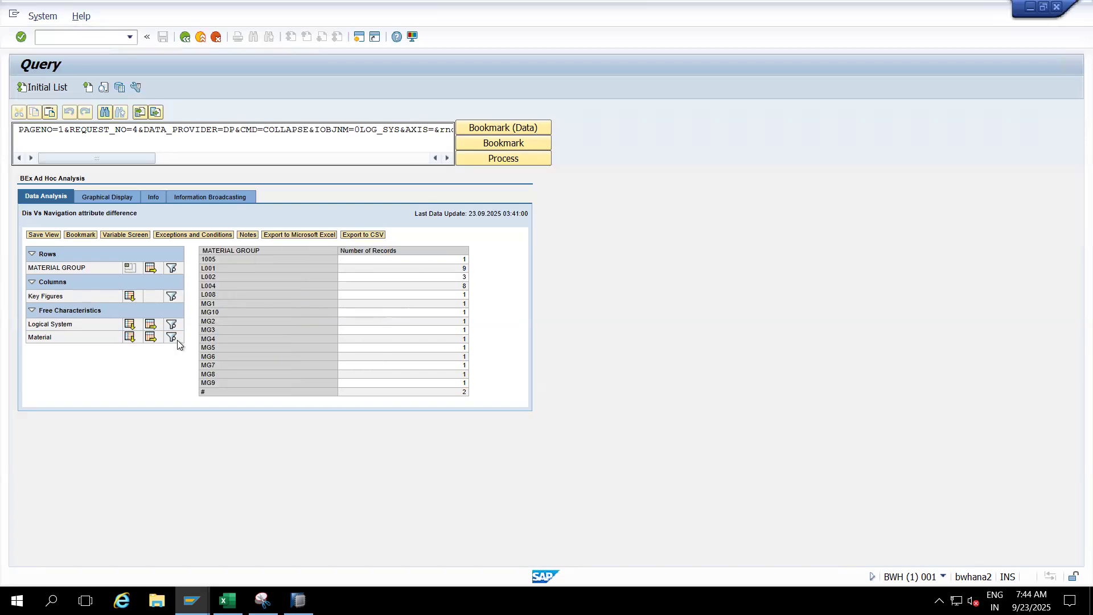
pyautogui.click(130, 337)
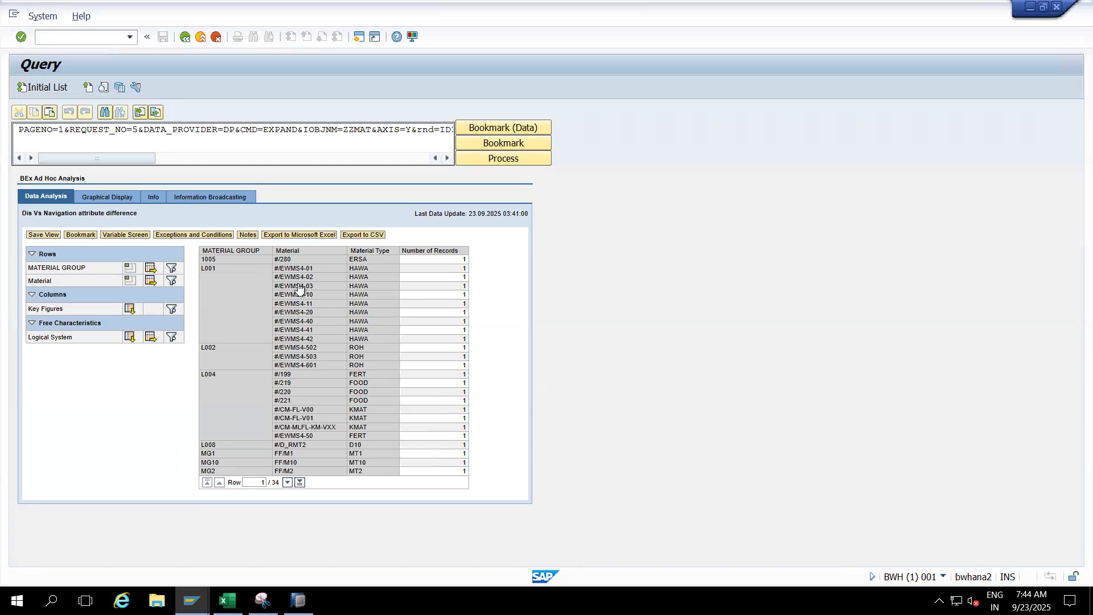
pyautogui.click(288, 483)
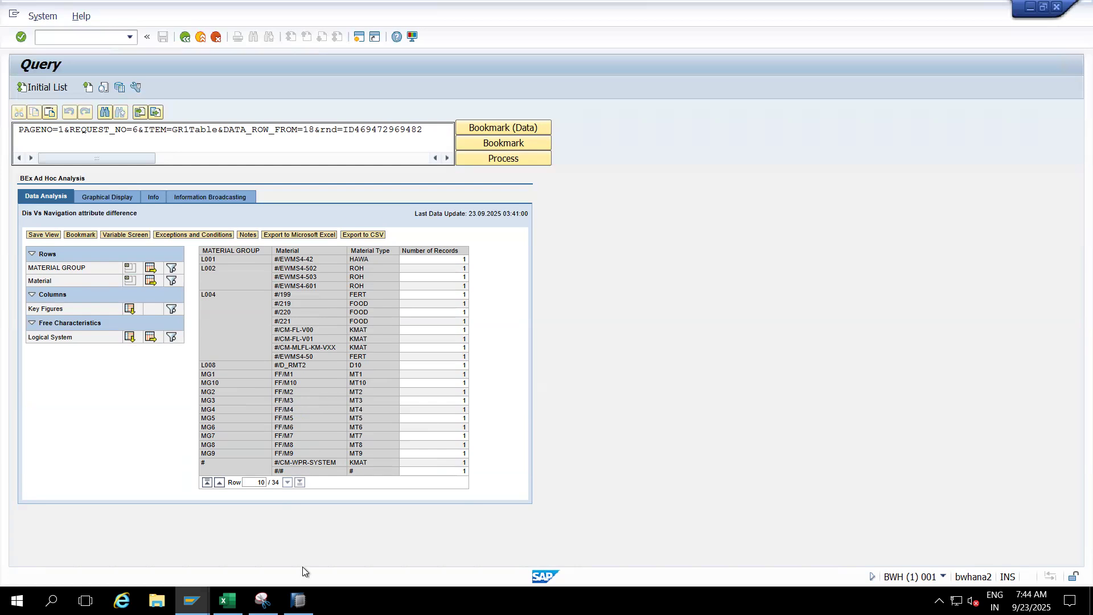
# - Leave the query for transaction /nrsd1 and display the characteristic ZZMAT
pyautogui.click(192, 601)
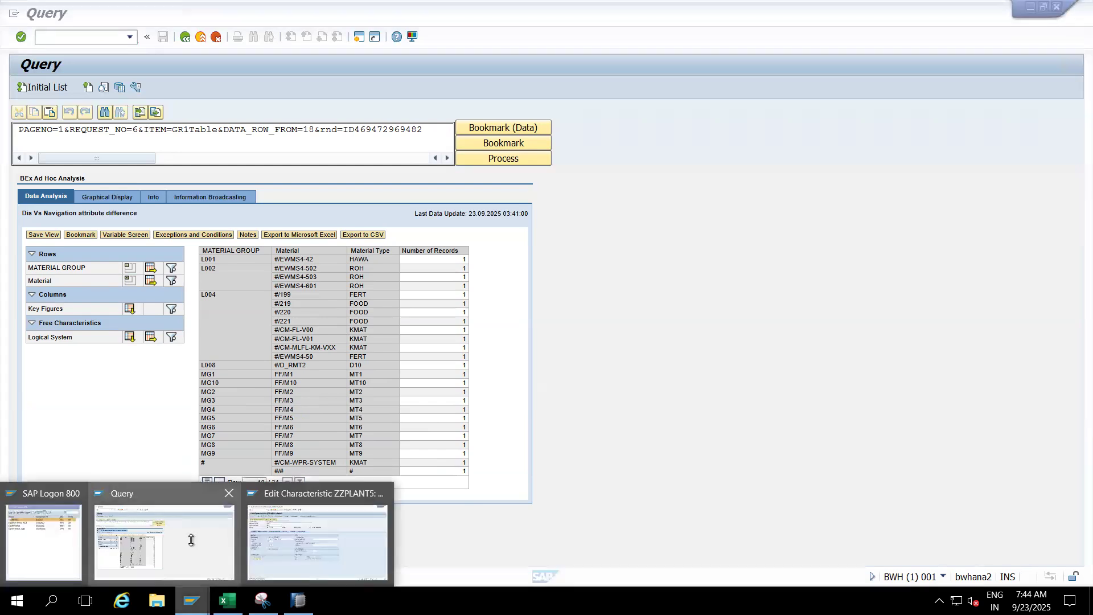
pyautogui.click(119, 71)
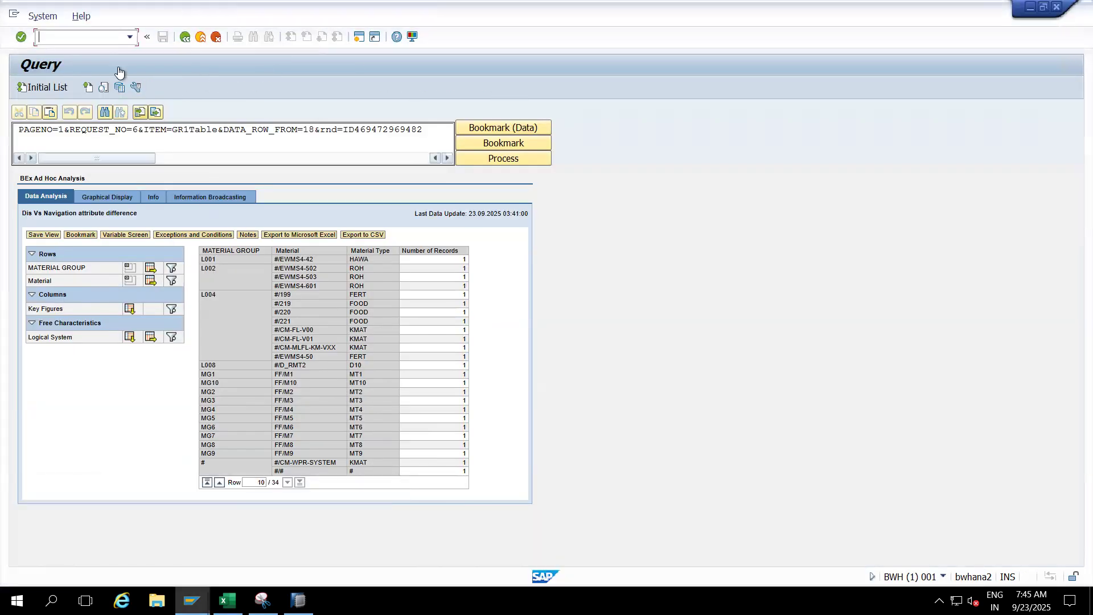
pyautogui.write('/nrsd1')
pyautogui.press('Return')
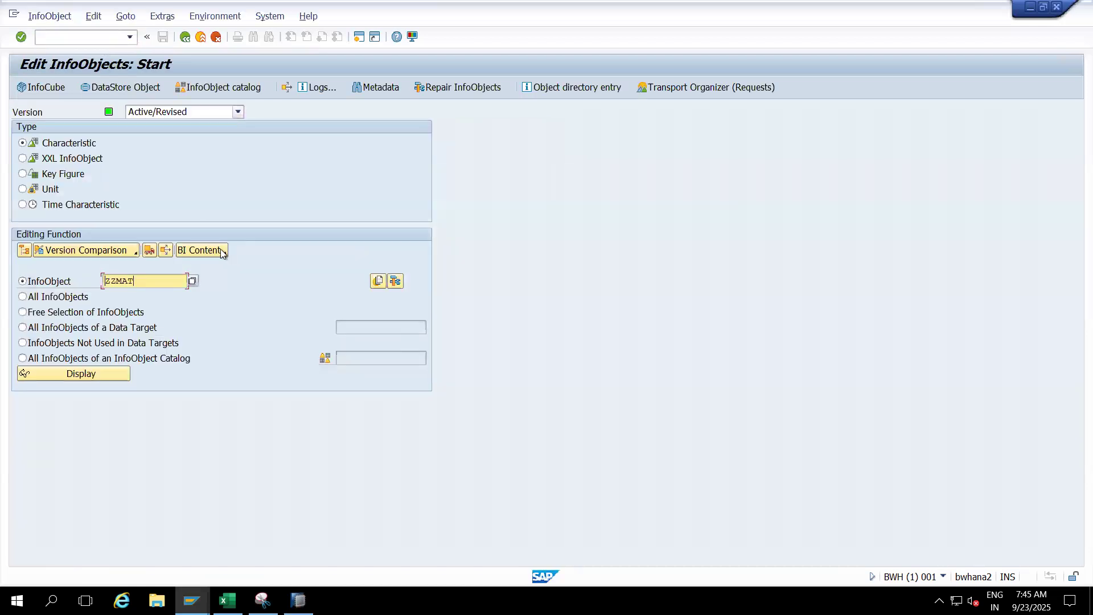
pyautogui.click(87, 374)
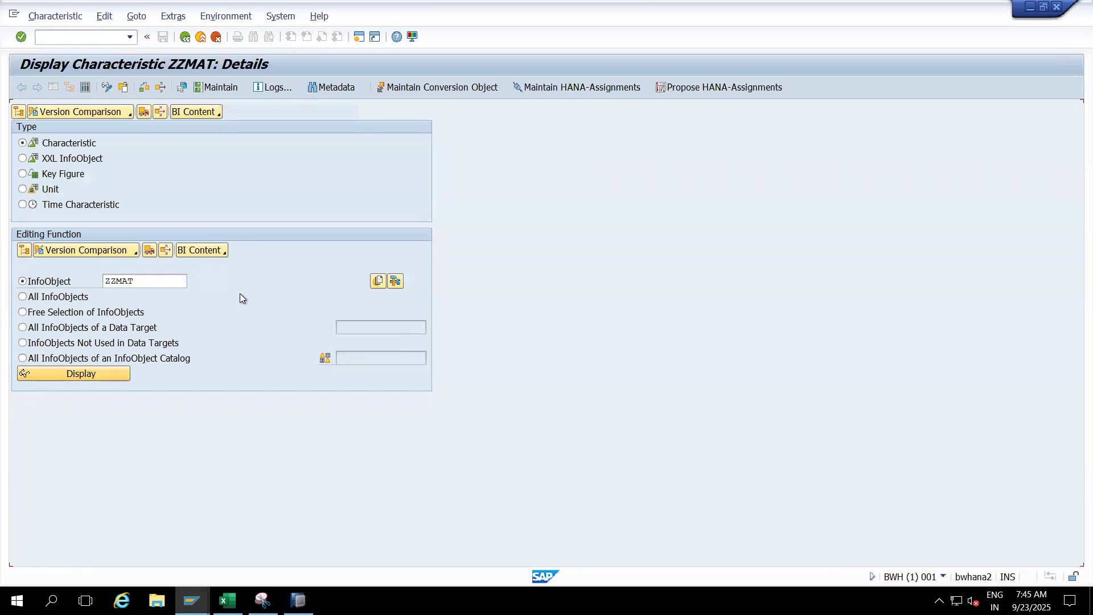
# - Open the characteristic's attribute master data table /BIC/MZZMAT and list its entries without any selection restrictions
pyautogui.click(216, 203)
pyautogui.doubleClick(275, 265)
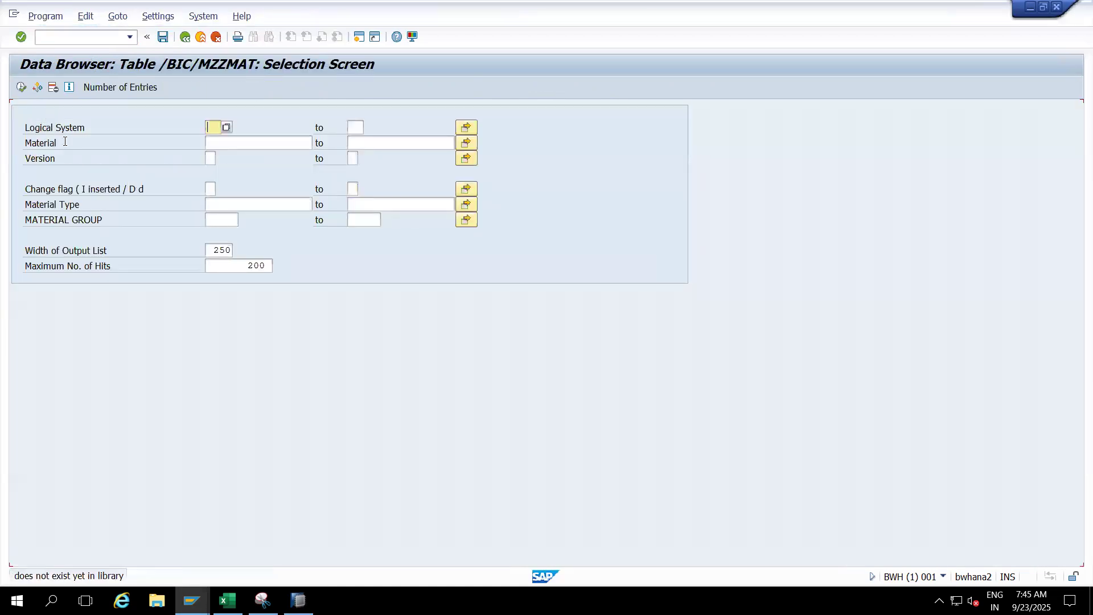
pyautogui.click(22, 87)
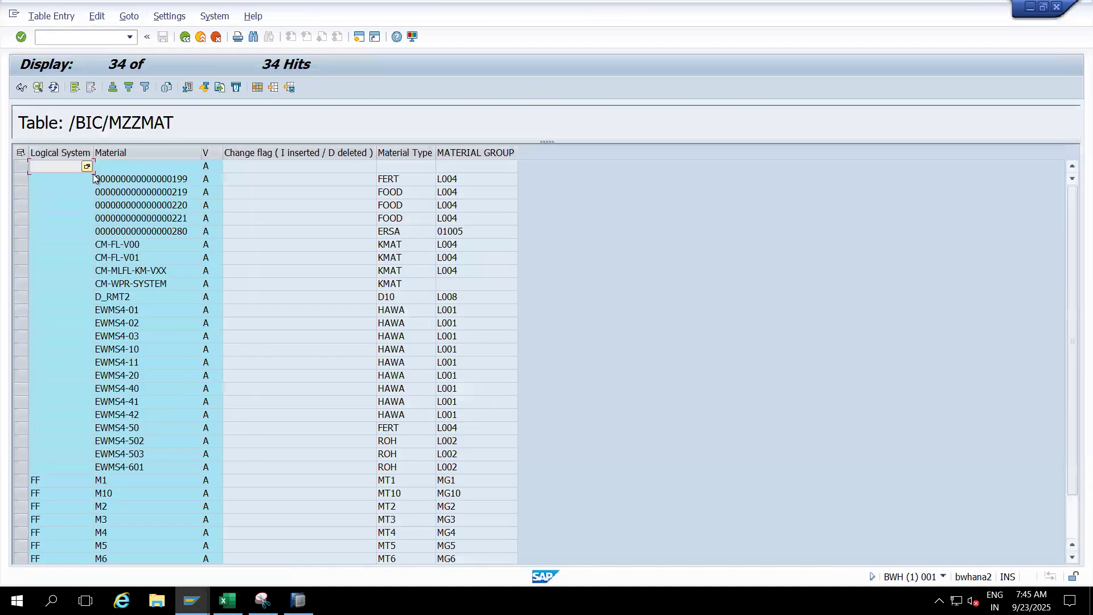
# - Examine the table's Logical System and Material values together with the Material Type and MATERIAL GROUP of each record
pyautogui.click(49, 479)
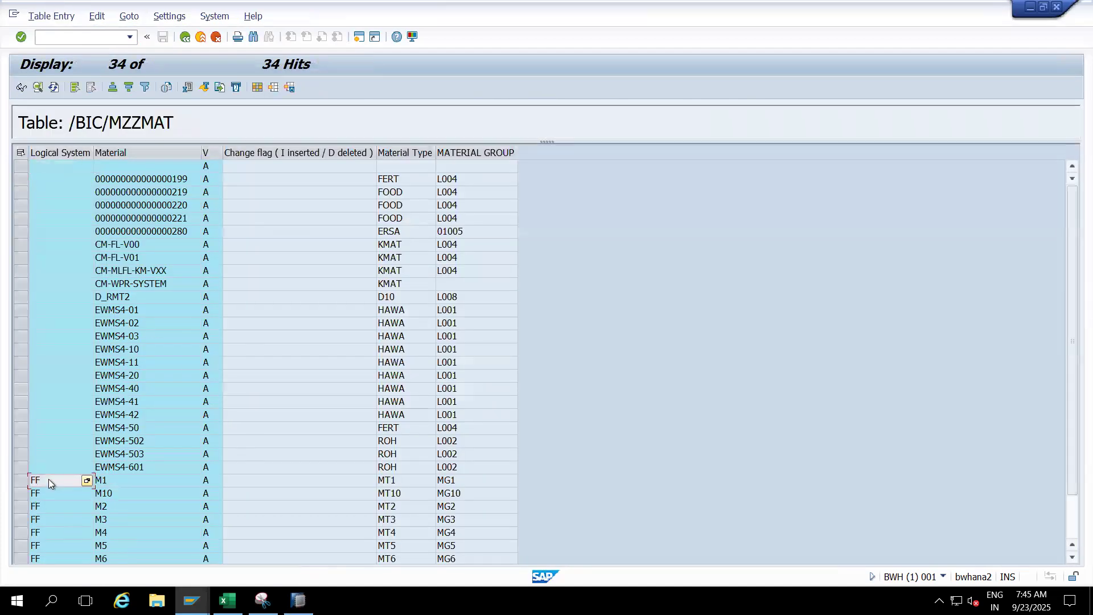
pyautogui.click(131, 483)
pyautogui.click(46, 479)
pyautogui.click(62, 154)
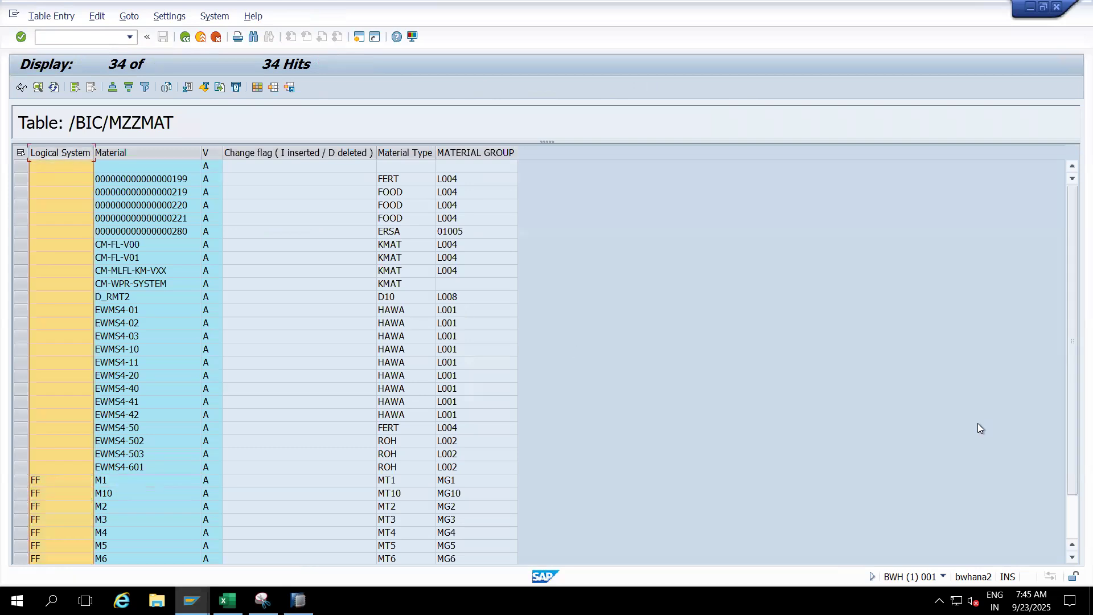
pyautogui.scroll(-2, 1006, 488)
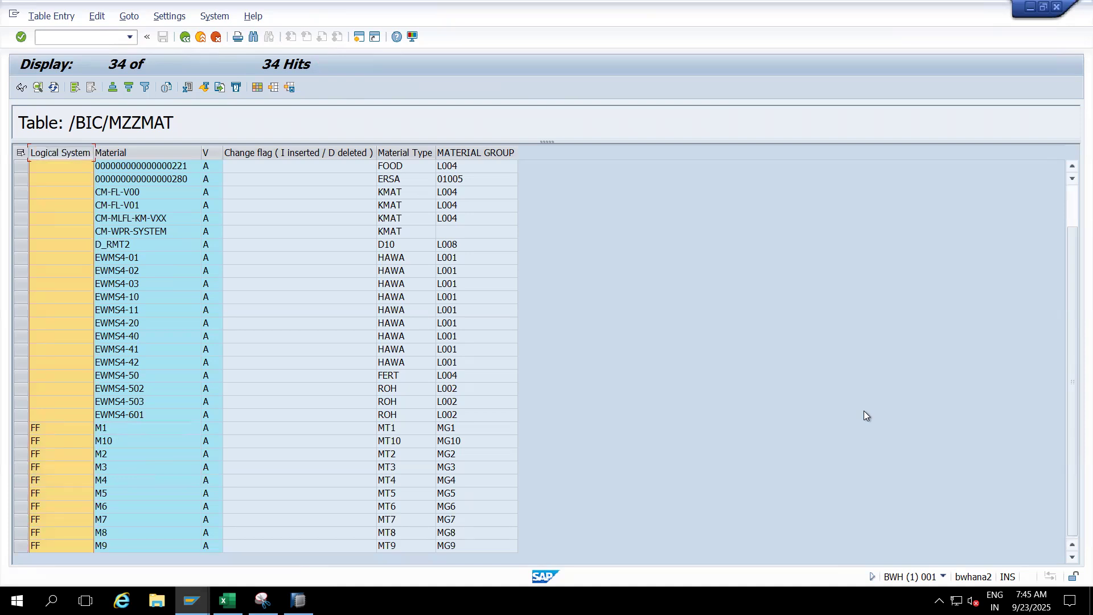
pyautogui.click(277, 349)
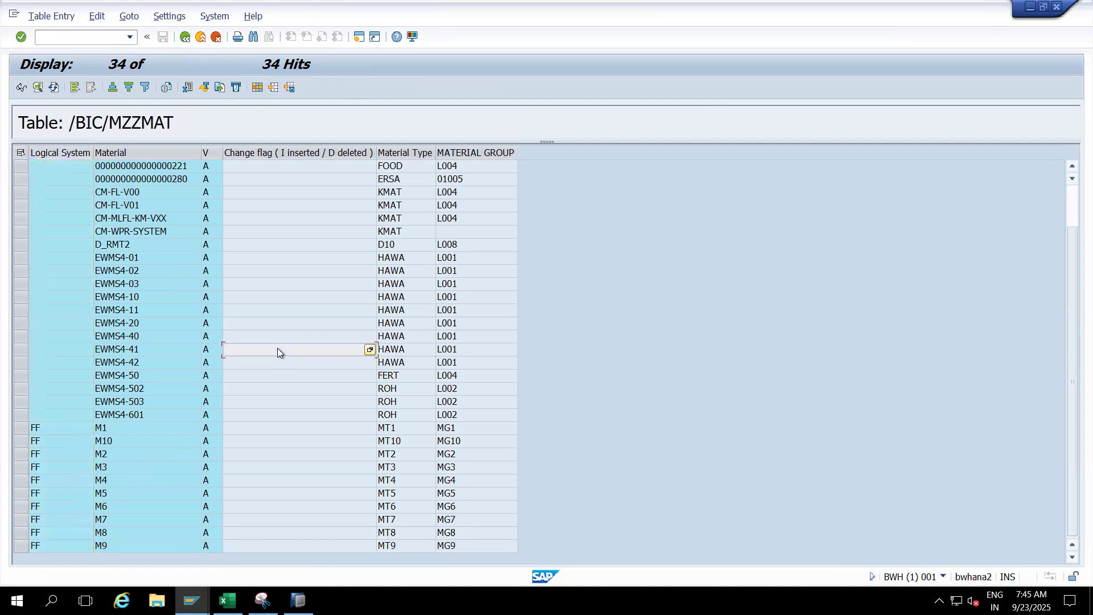
pyautogui.click(271, 322)
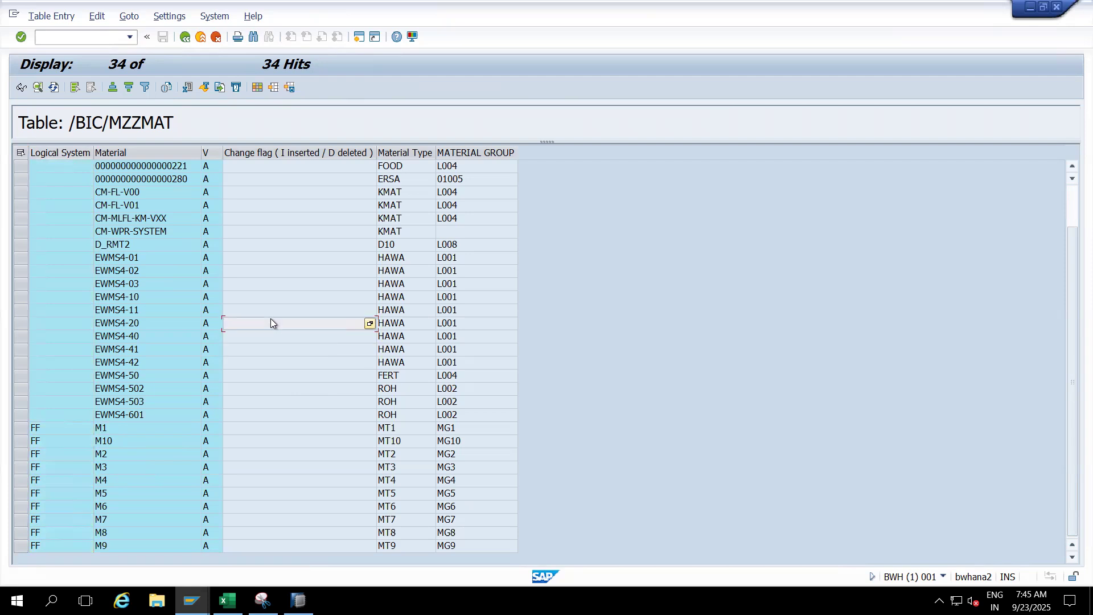
pyautogui.click(258, 221)
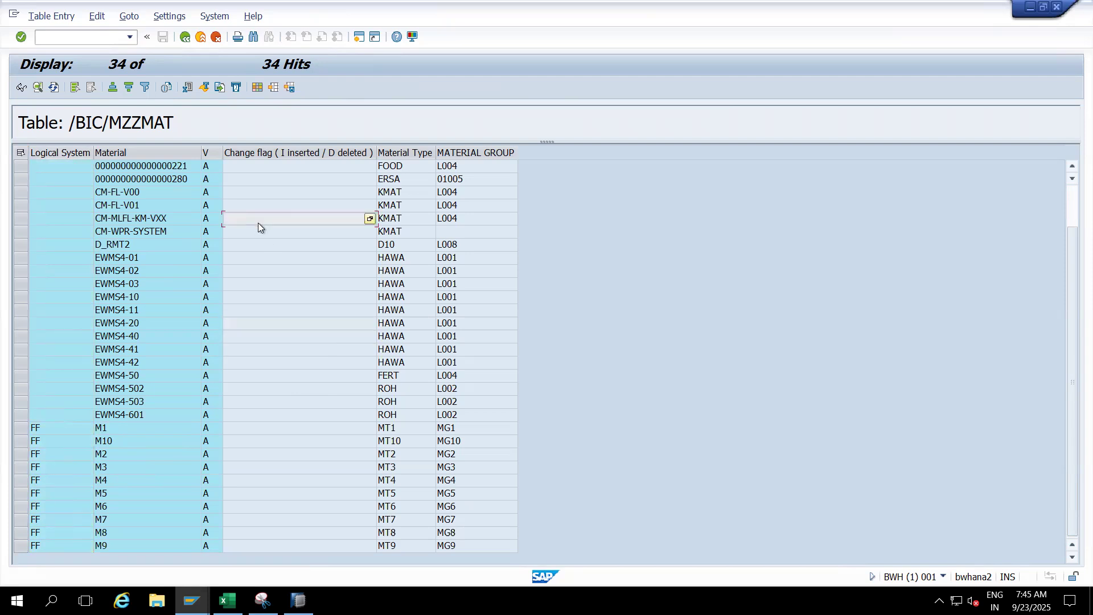